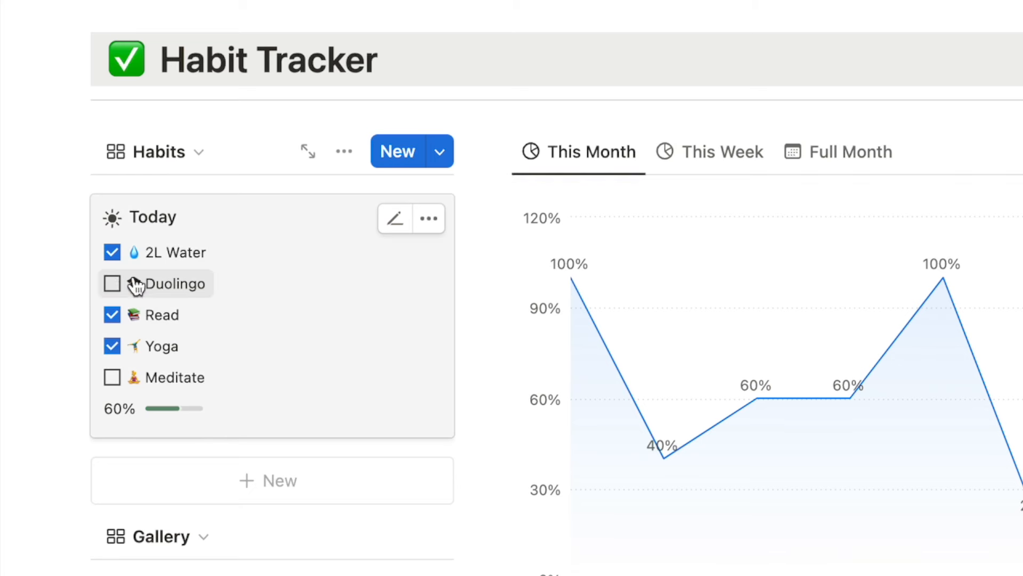
Tick Duolingo and Meditate in the Today card so today's habits reach 100%.
click(113, 284)
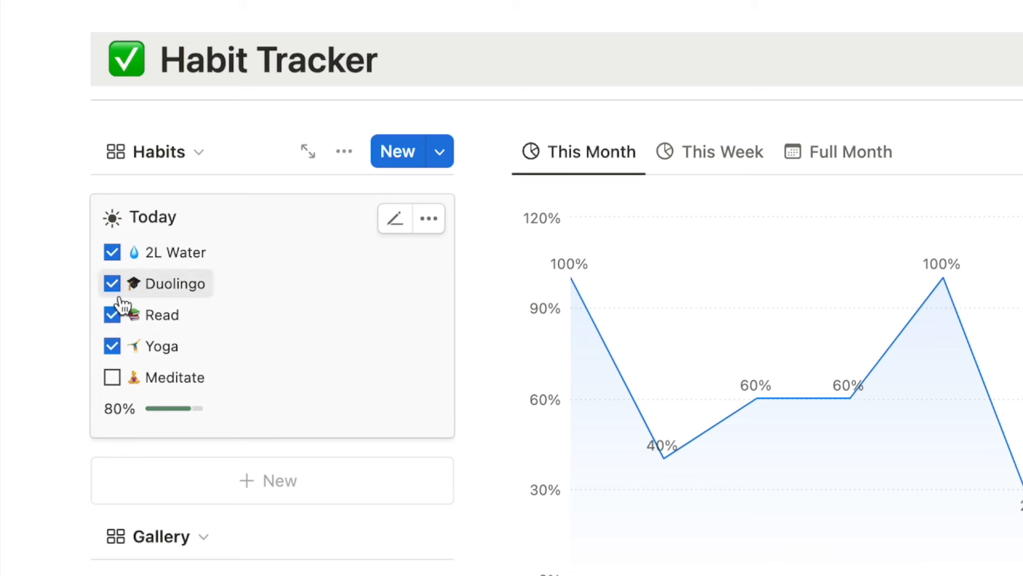
click(112, 377)
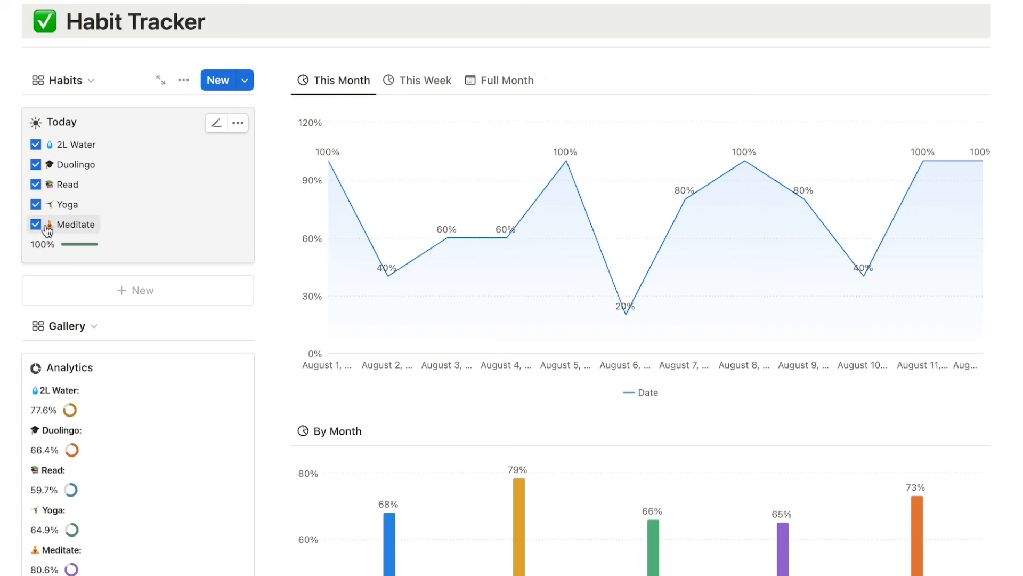
Untick Meditate in the Today card so today's progress drops back to 80%.
click(35, 224)
click(35, 204)
click(35, 184)
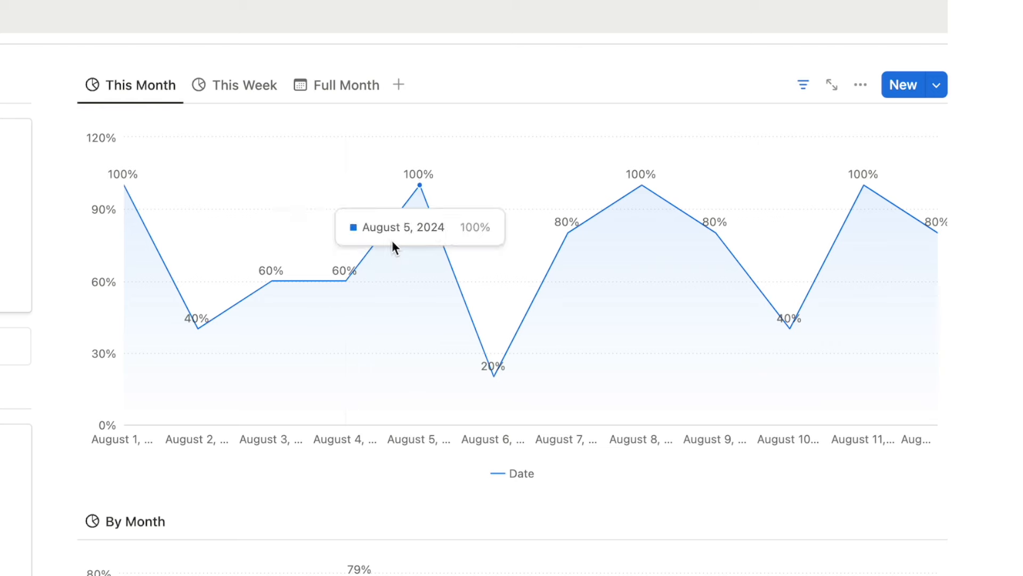
View the This Week completion chart, then return to the This Month line chart.
click(247, 98)
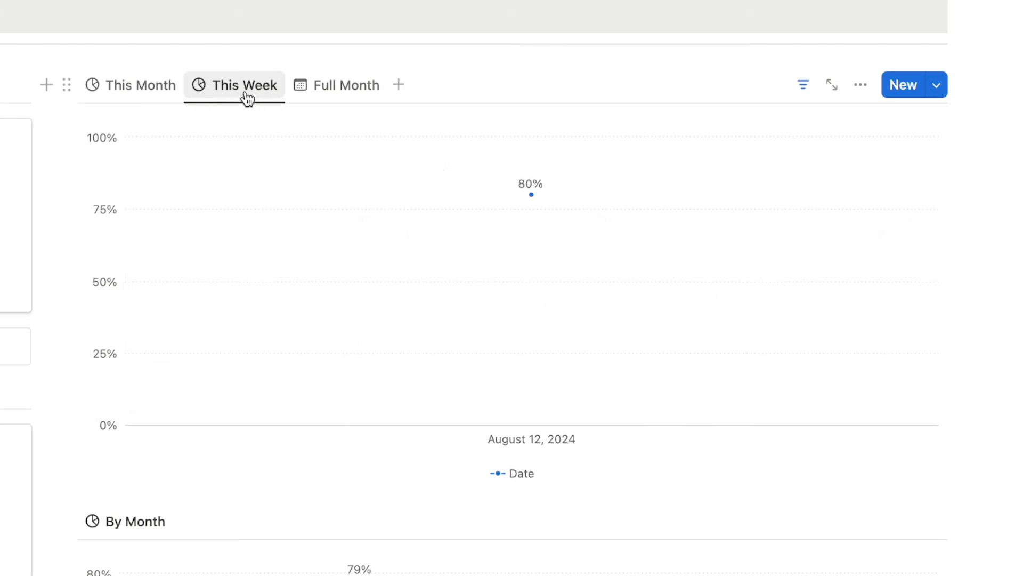
mouse_move(569, 202)
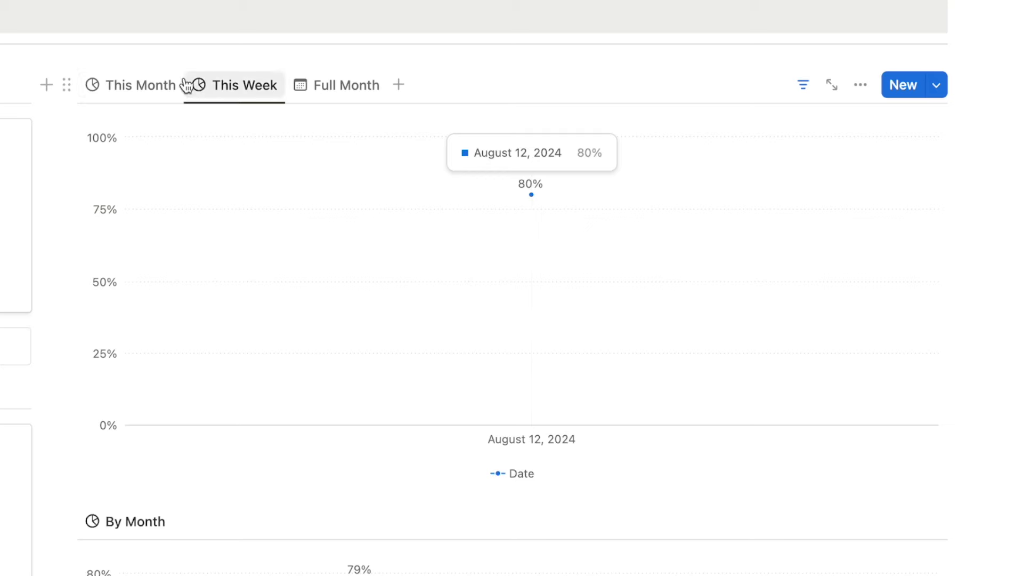
click(141, 85)
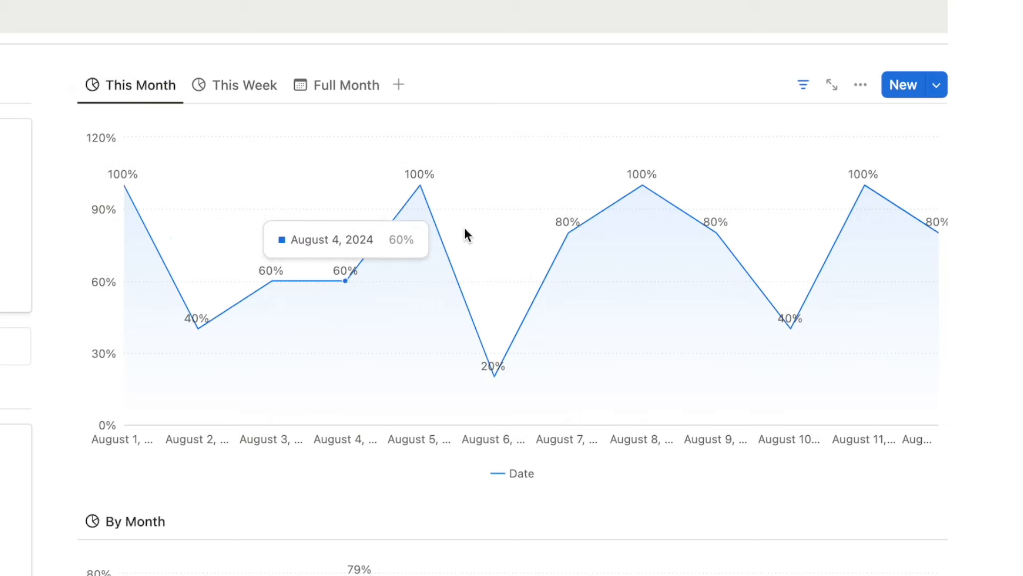
In the Full Month calendar, mark Read done on August 7.
click(324, 92)
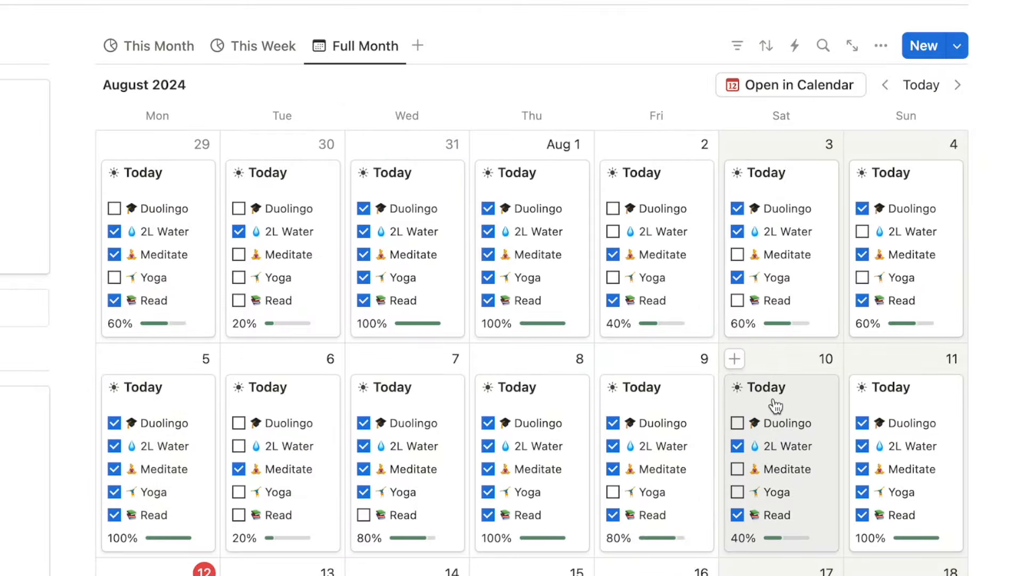
click(365, 515)
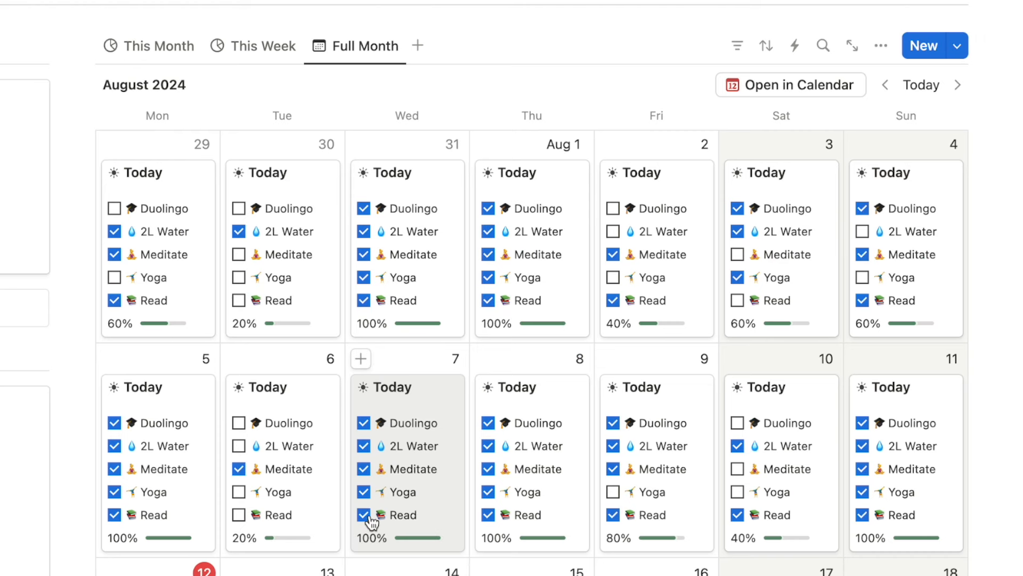
scroll(235, 207, down, 15)
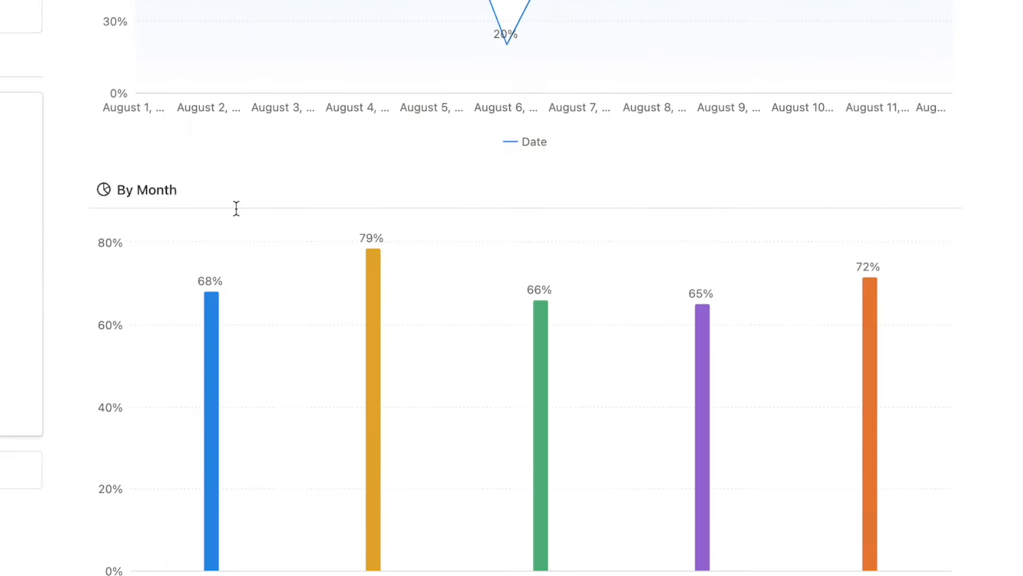
scroll(235, 208, down, 1)
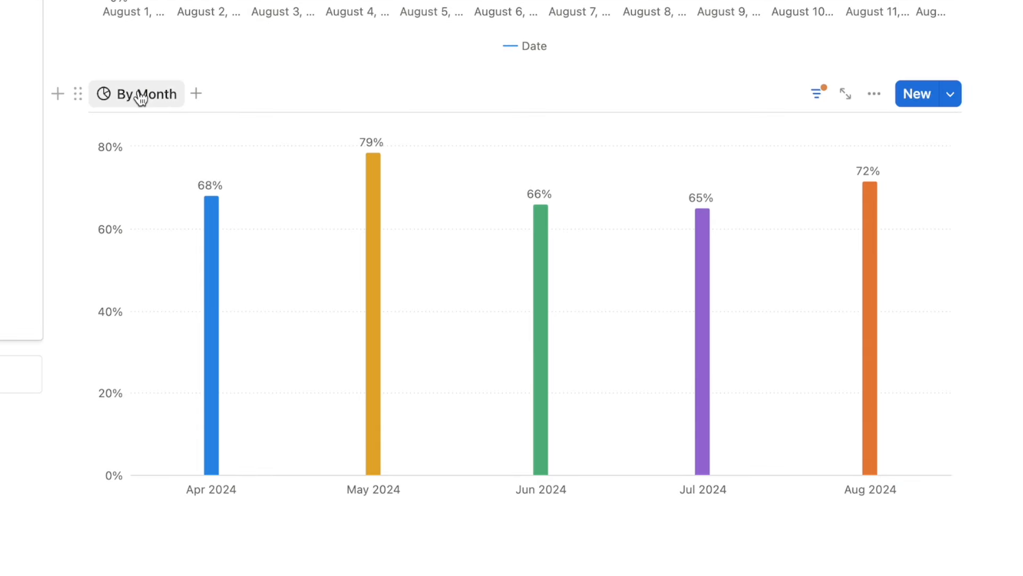
mouse_move(223, 198)
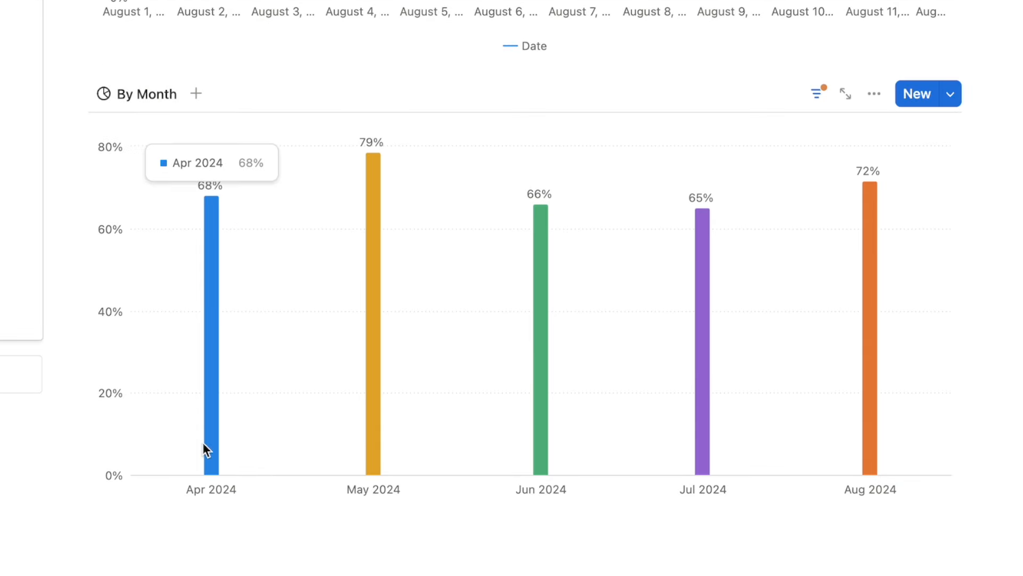
mouse_move(395, 470)
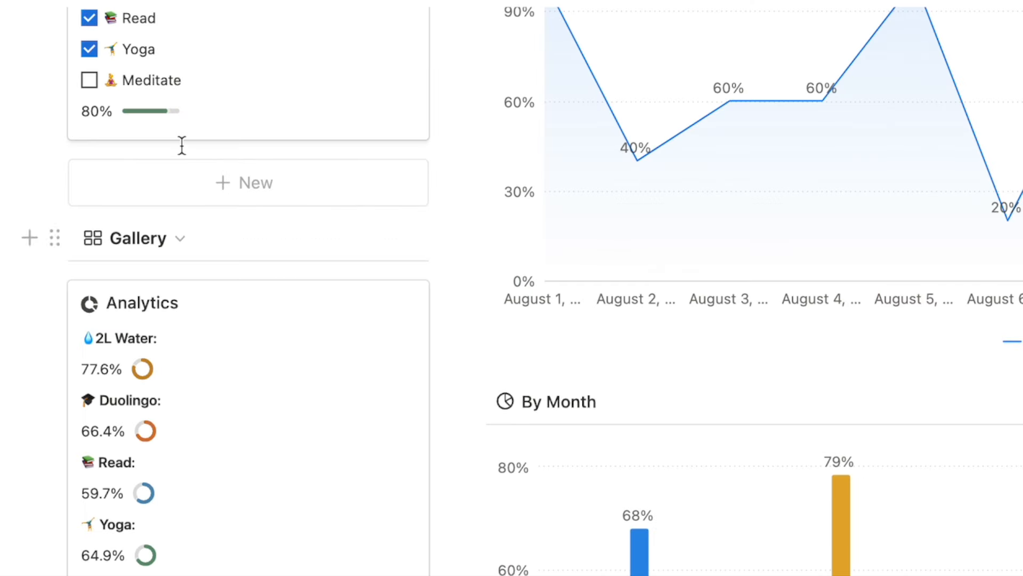
scroll(139, 125, up, 4)
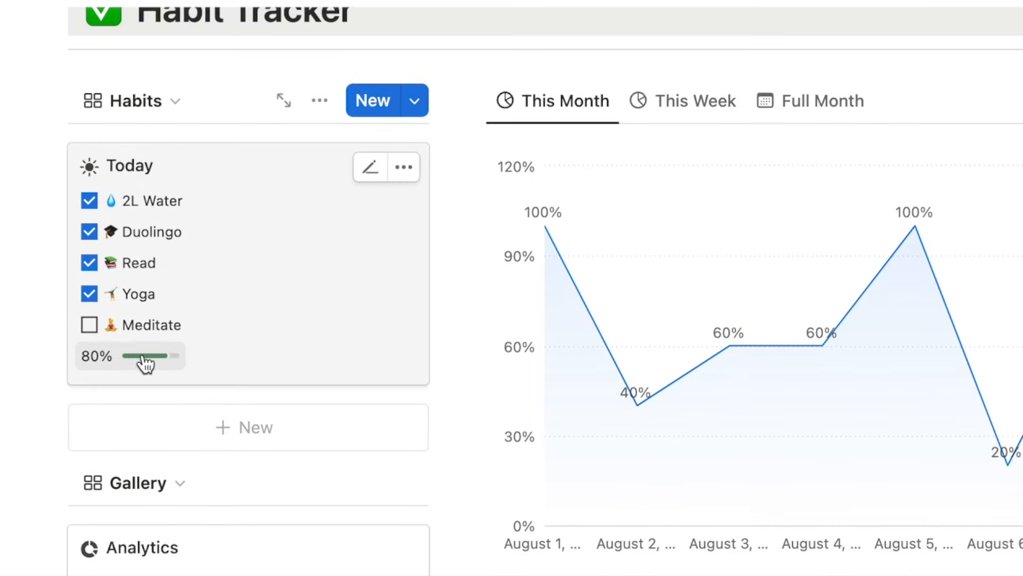
scroll(638, 455, down, 5)
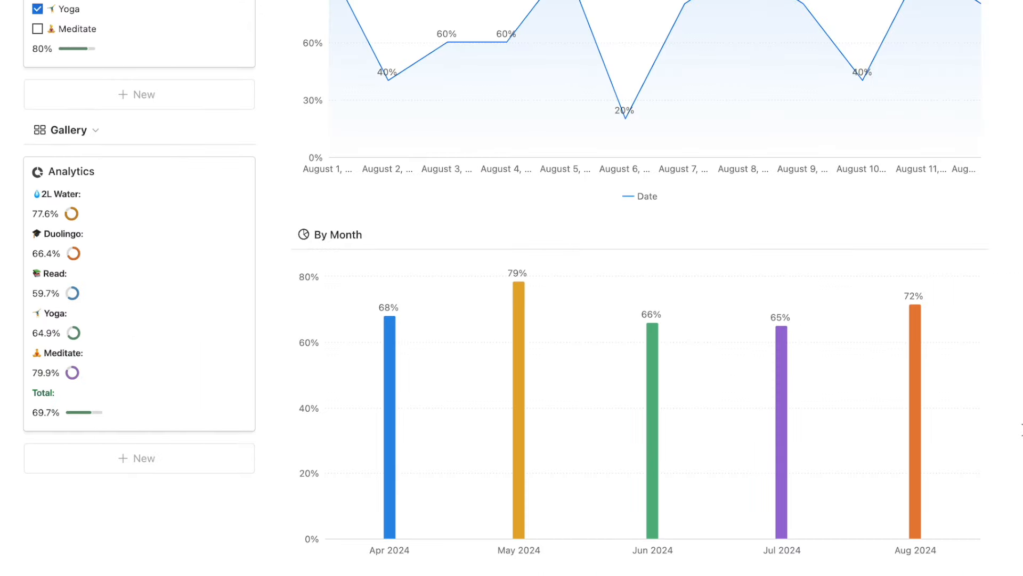
scroll(1021, 430, up, 3)
scroll(1022, 430, up, 2)
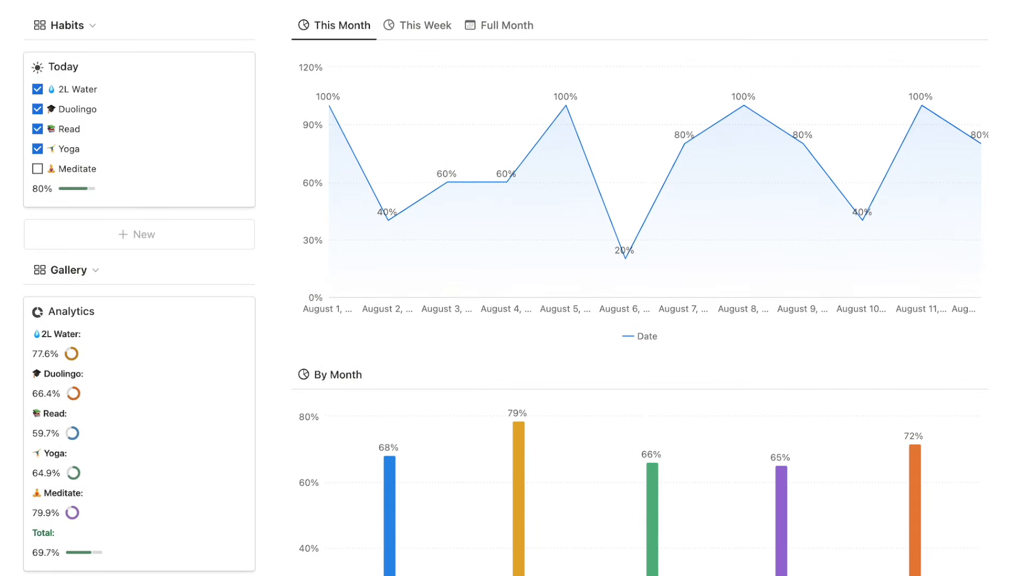
scroll(1019, 327, up, 1)
scroll(1019, 328, up, 1)
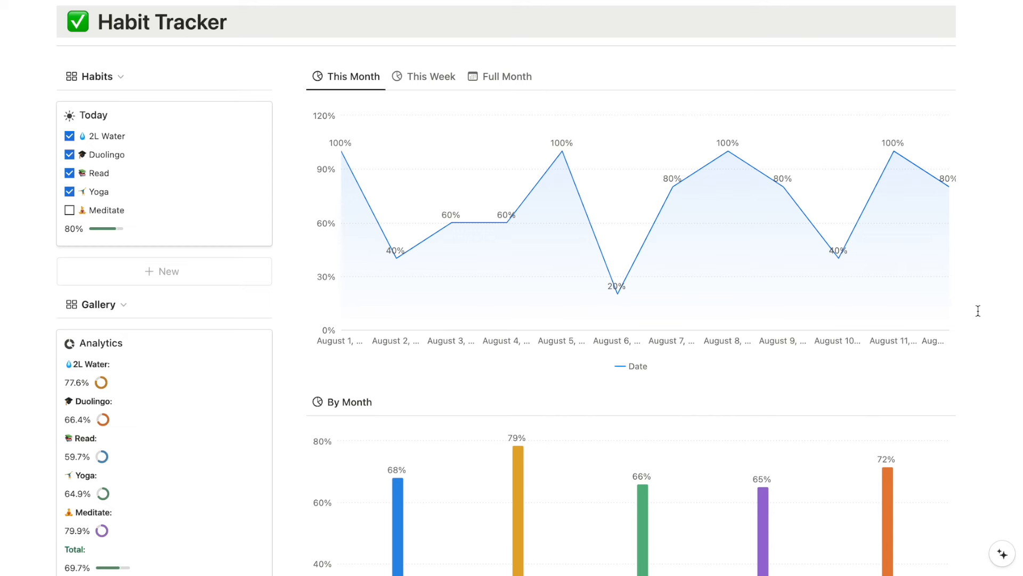
scroll(978, 310, down, 1)
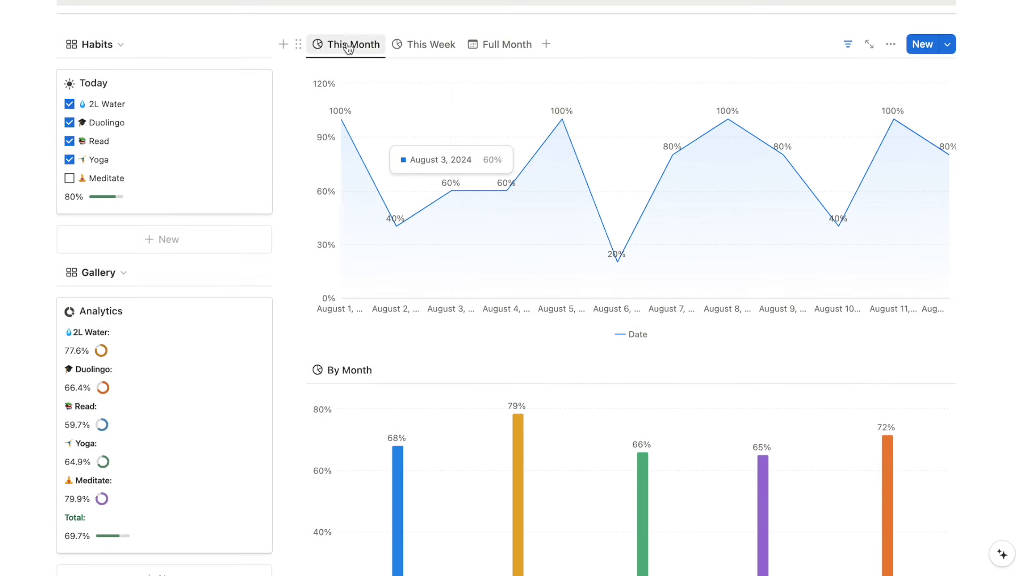
Scroll down the dashboard and back up to review the By Month chart.
scroll(489, 154, down, 2)
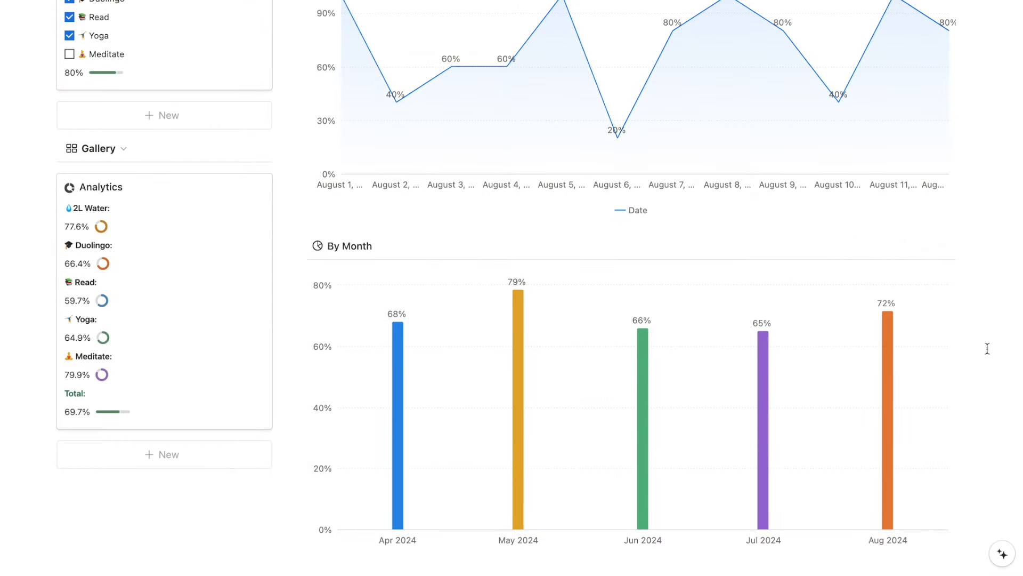
scroll(987, 348, up, 2)
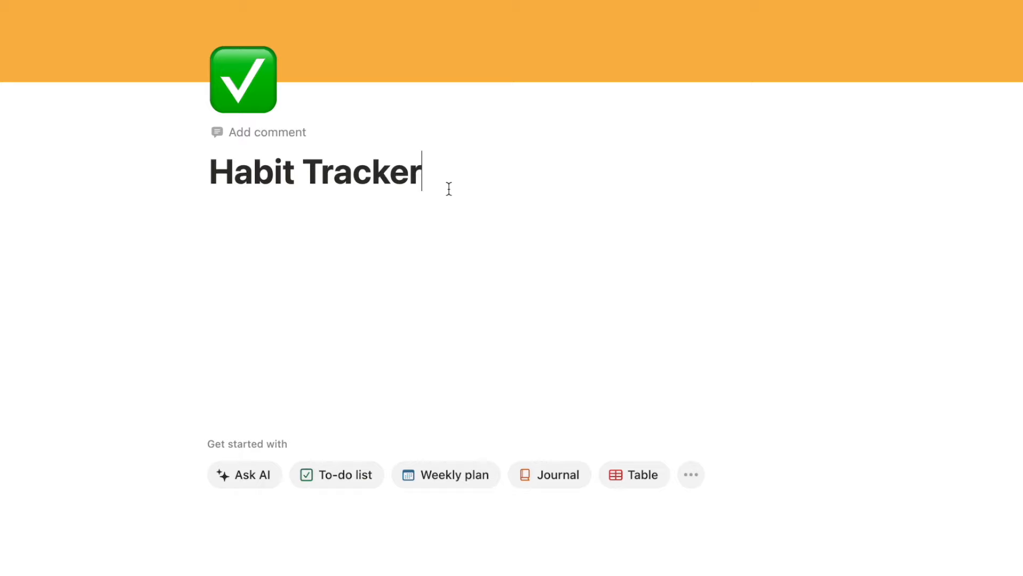
Insert an inline database via /data, name it 'Habit Tracker', and hide its title.
key(Return)
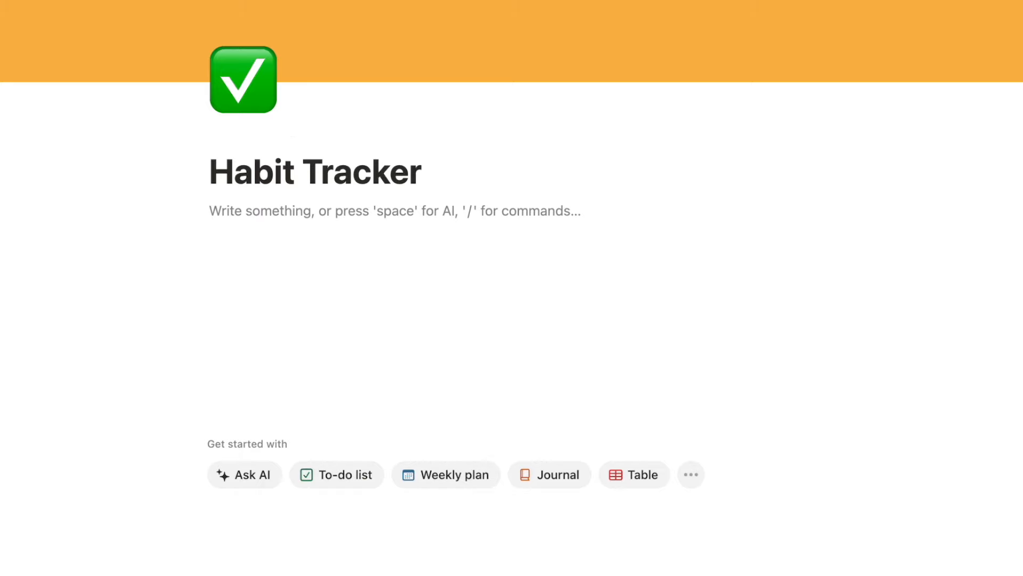
text(/dat)
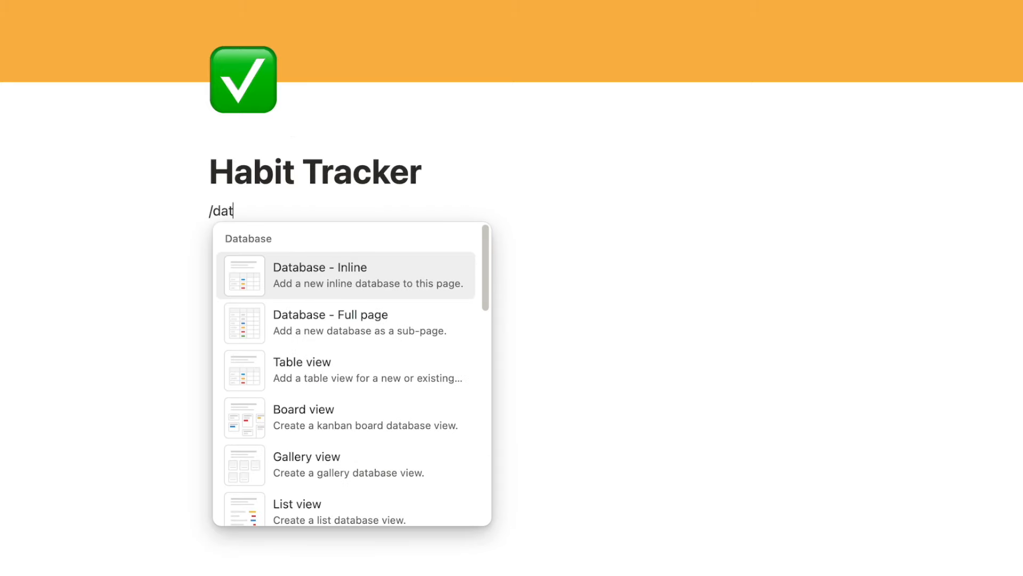
text(a)
mouse_move(317, 282)
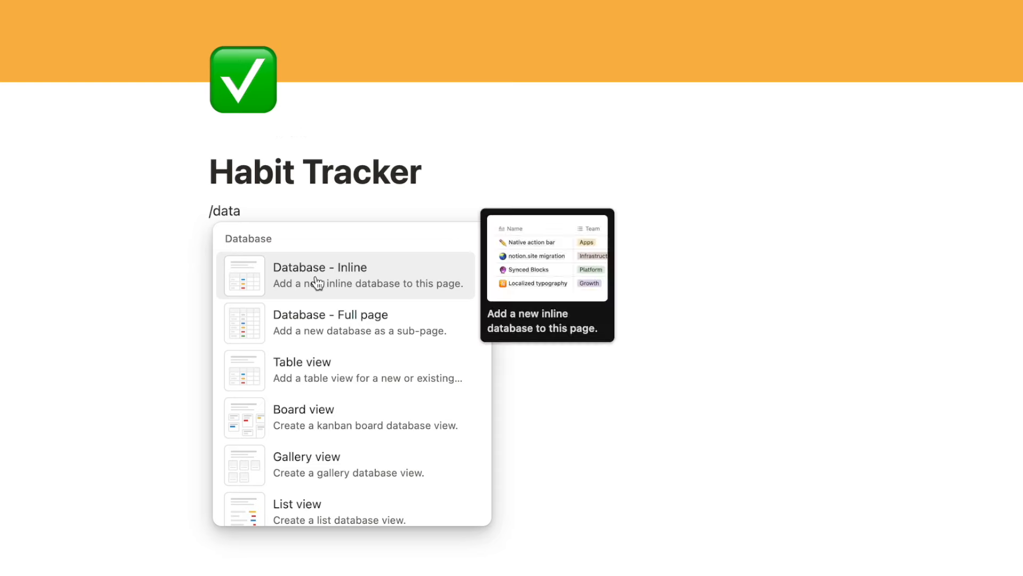
click(360, 277)
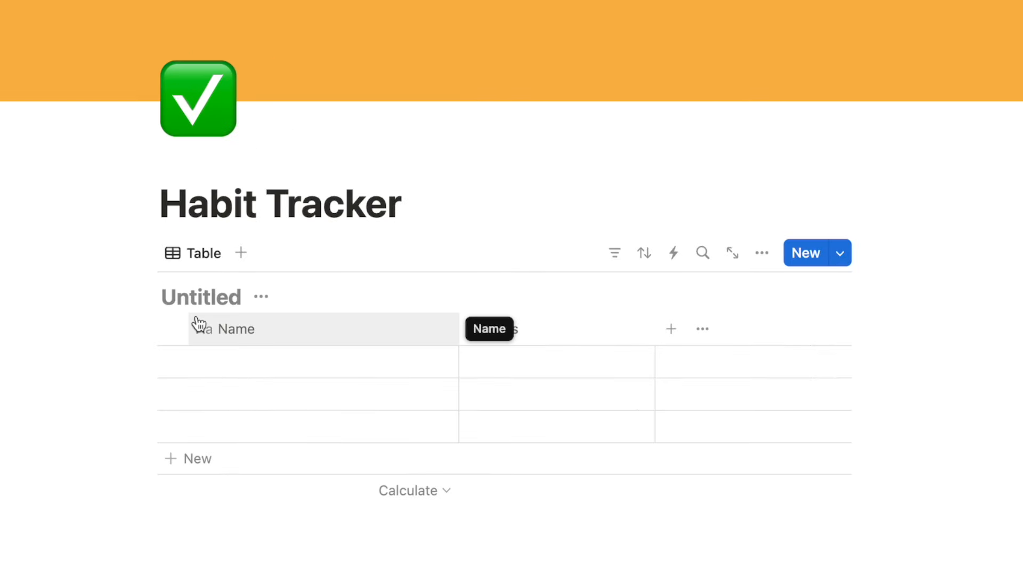
text(Habit Tracker)
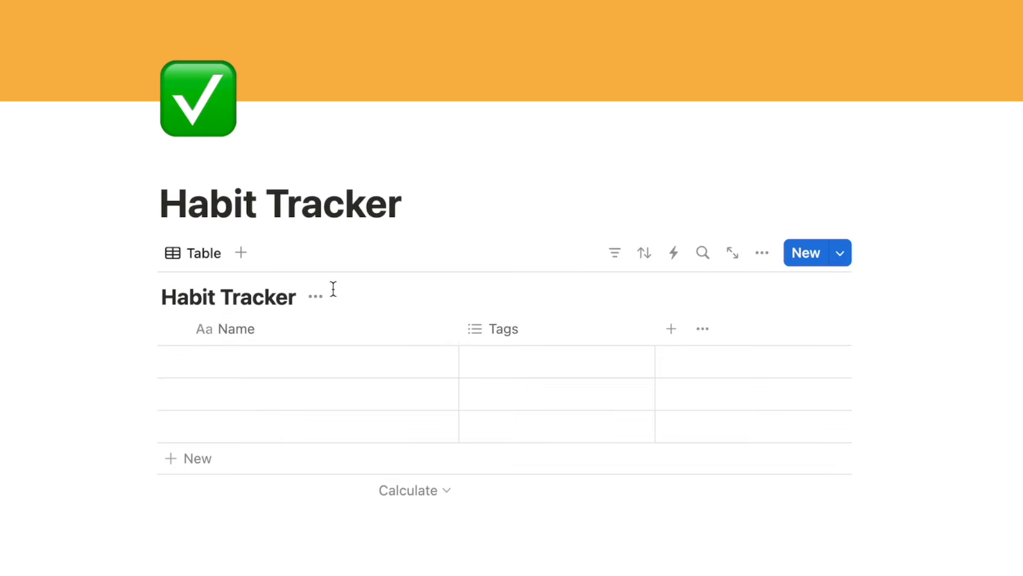
click(321, 298)
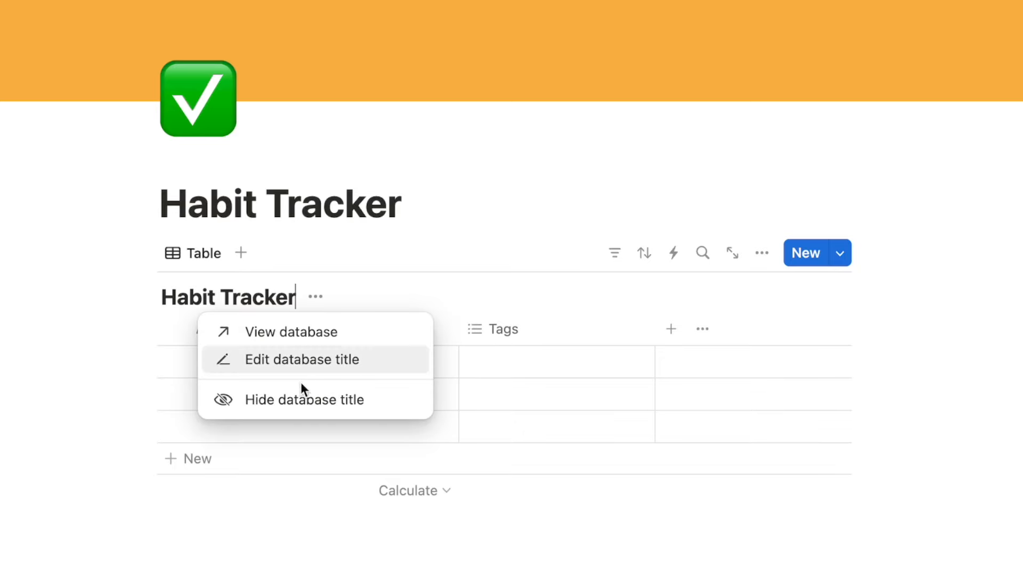
click(287, 399)
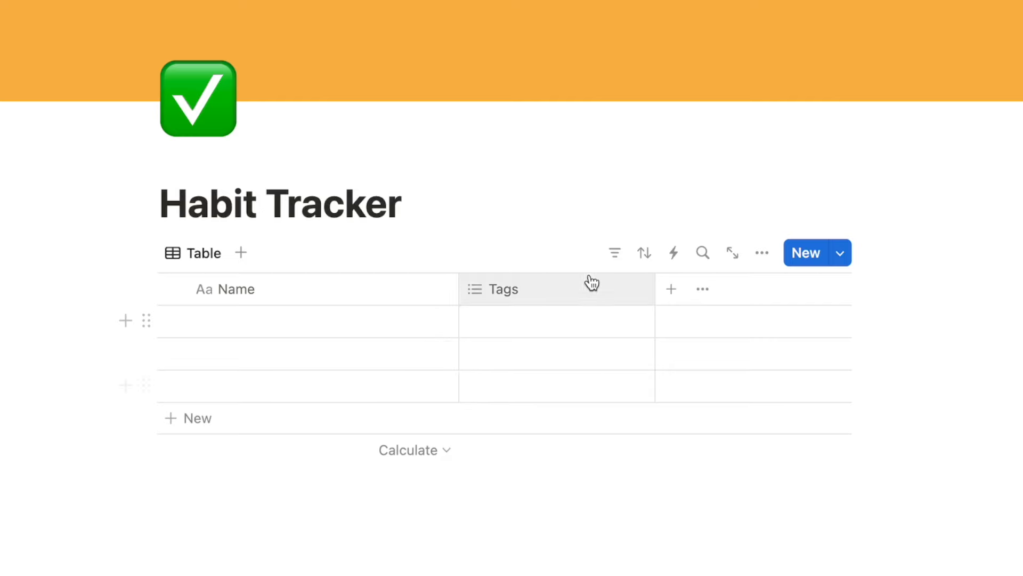
Delete the Tags column and name the first row 'Today'.
click(527, 295)
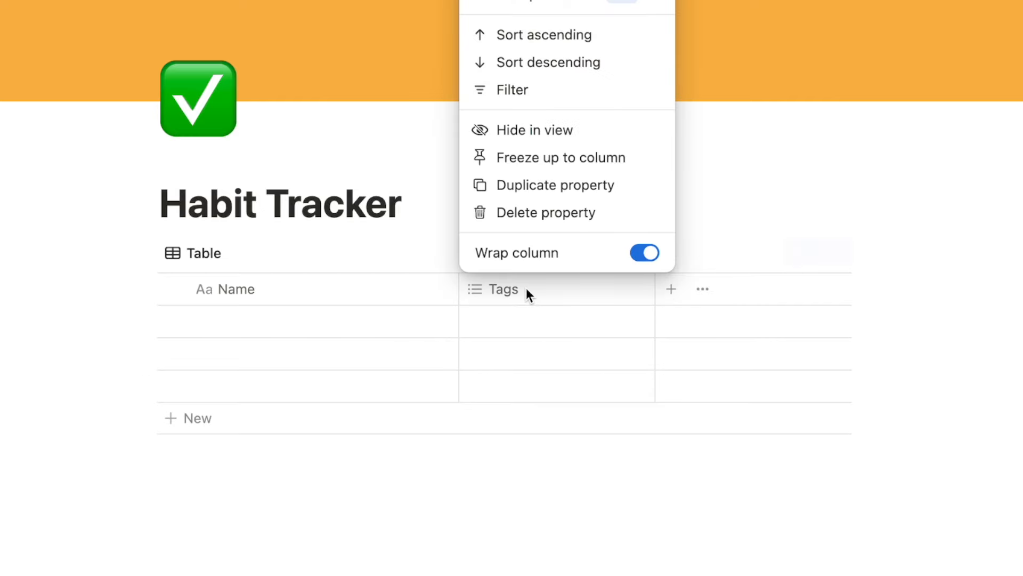
click(524, 213)
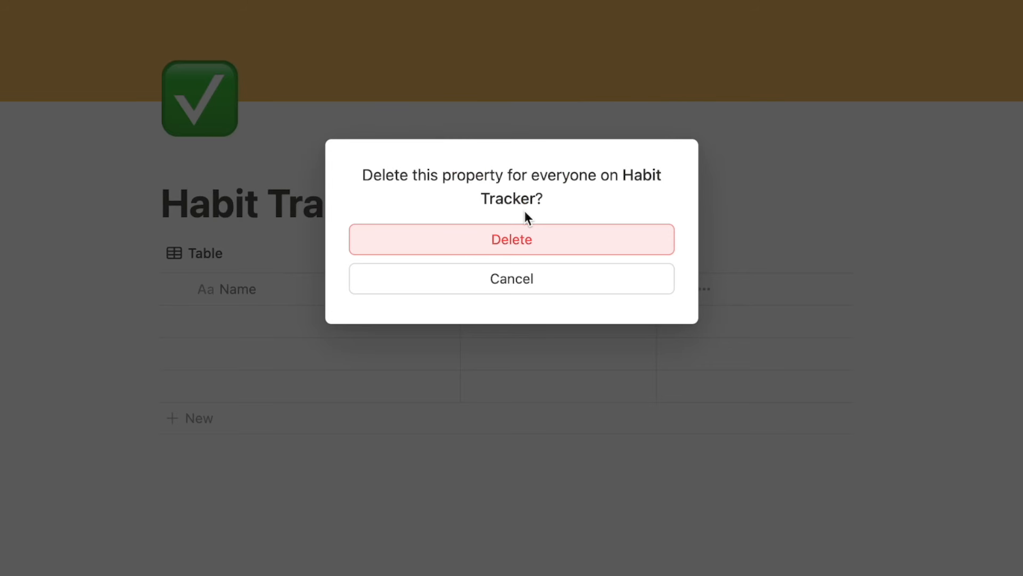
click(506, 243)
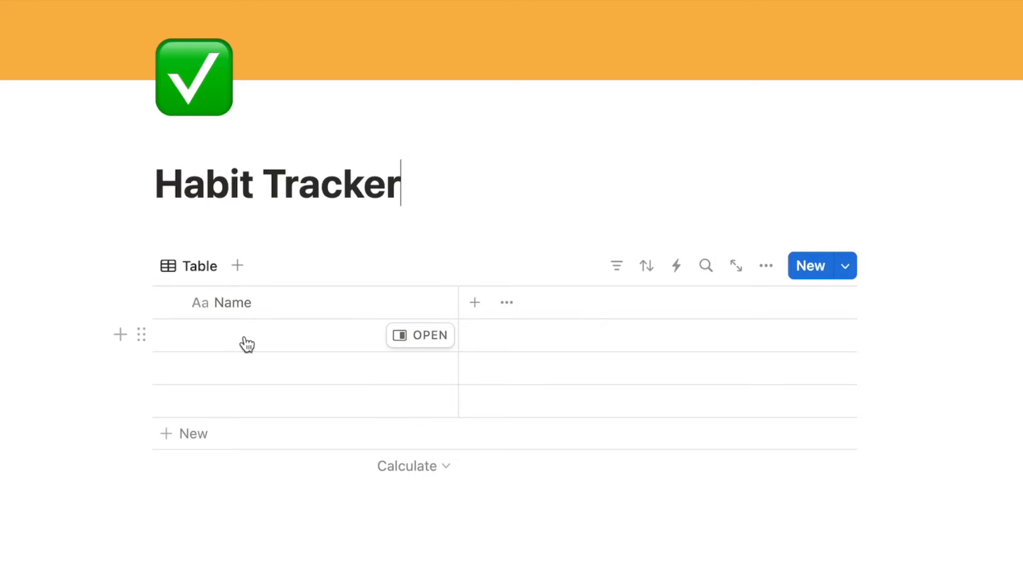
click(246, 341)
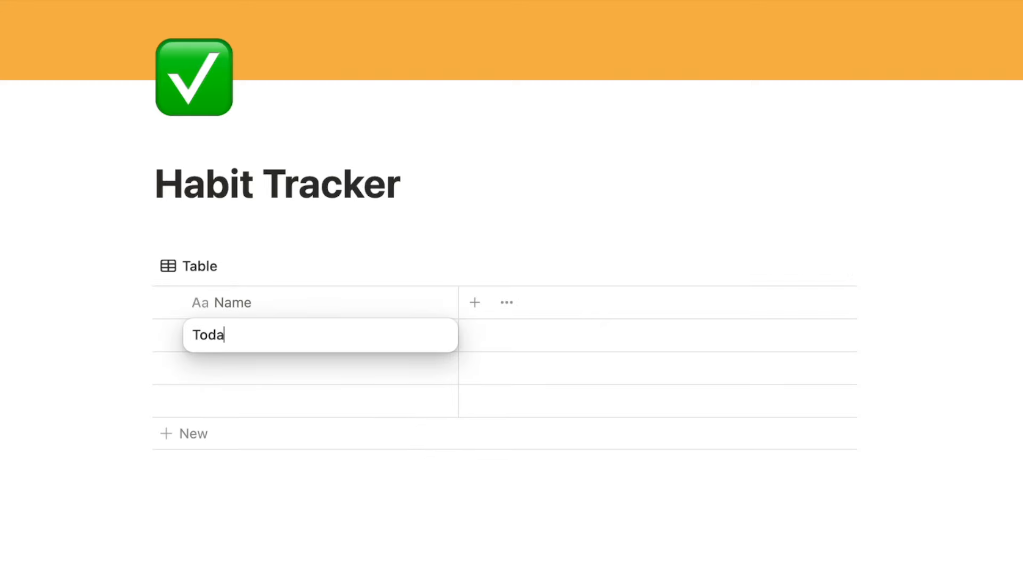
key(Return)
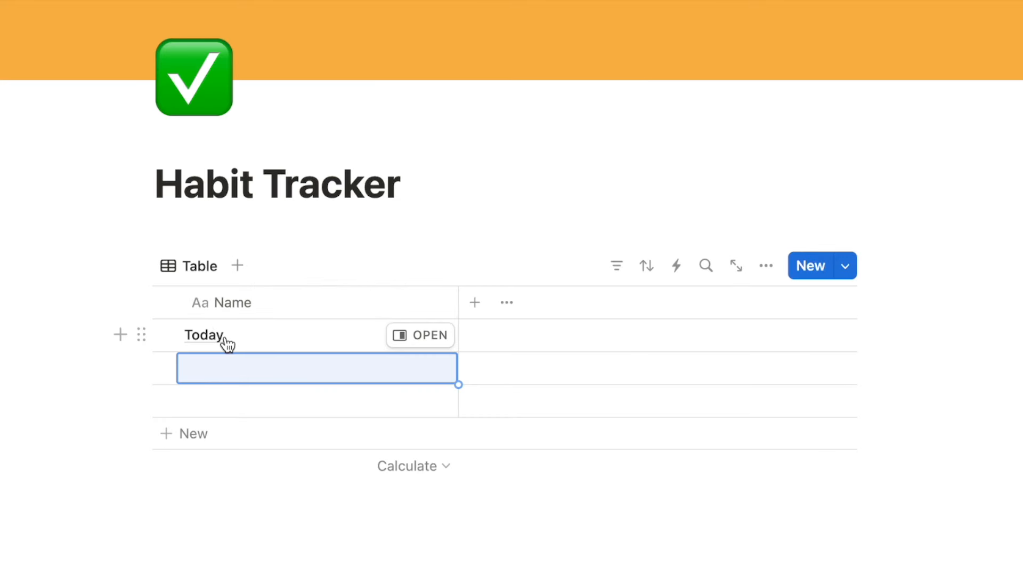
Select and delete the two empty rows from the table.
click(166, 367)
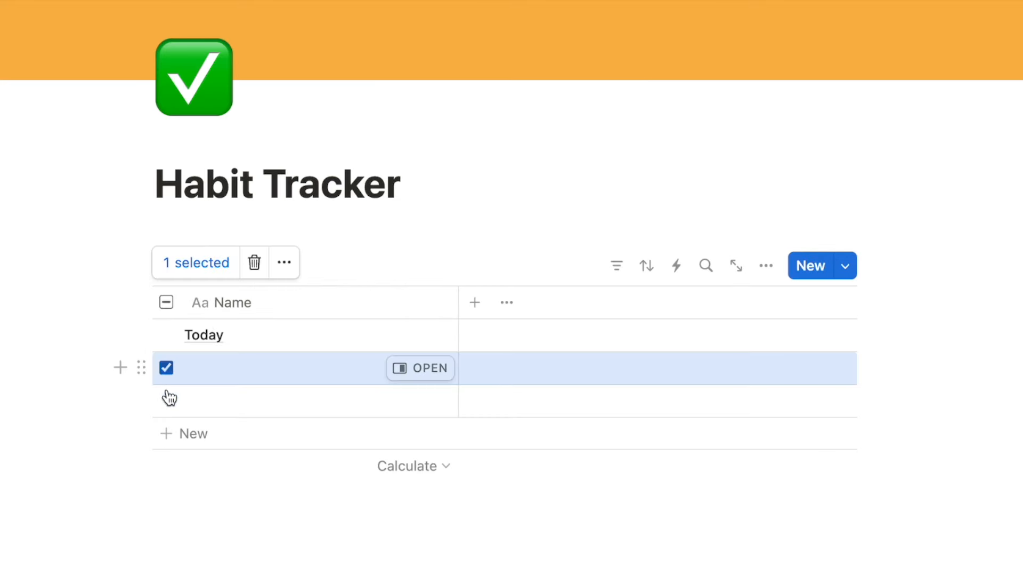
click(166, 400)
click(254, 263)
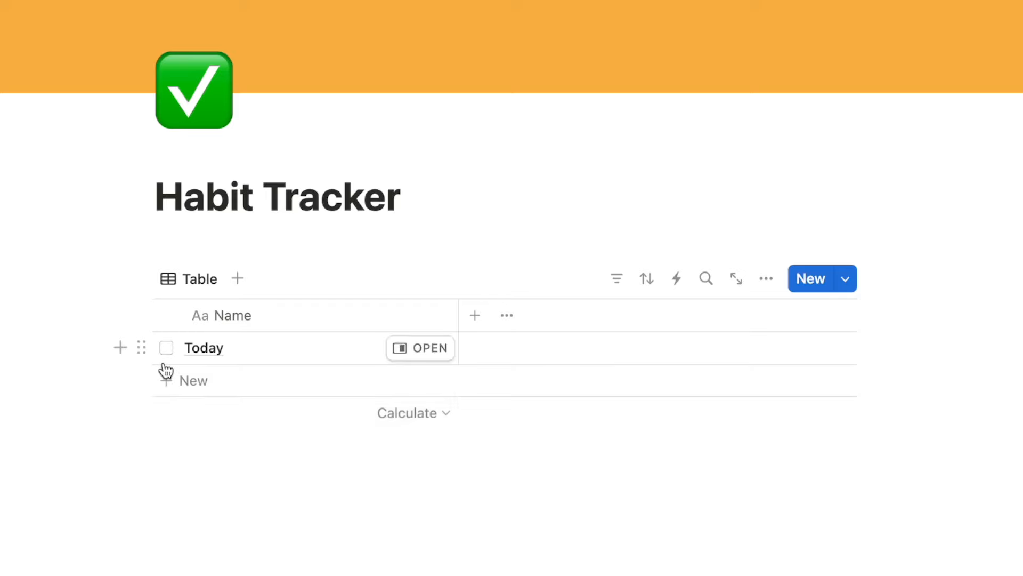
Give the Today row the monochrome sun icon.
click(142, 352)
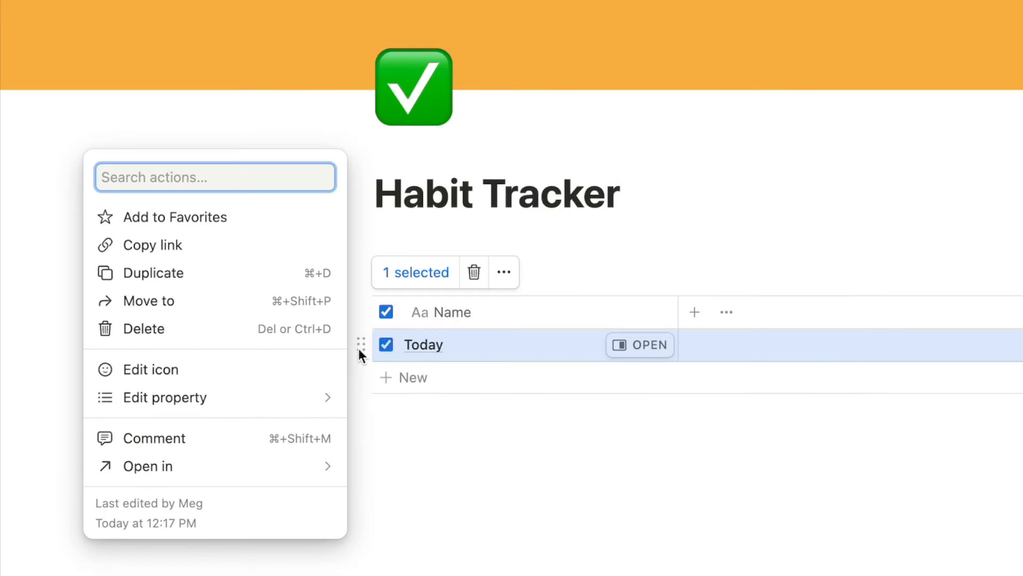
click(0, 380)
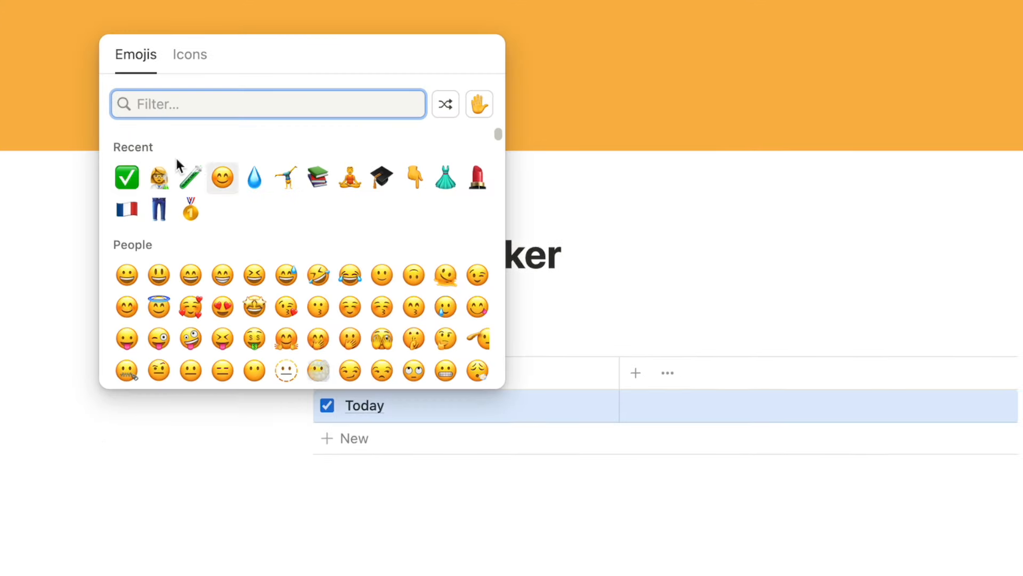
click(195, 63)
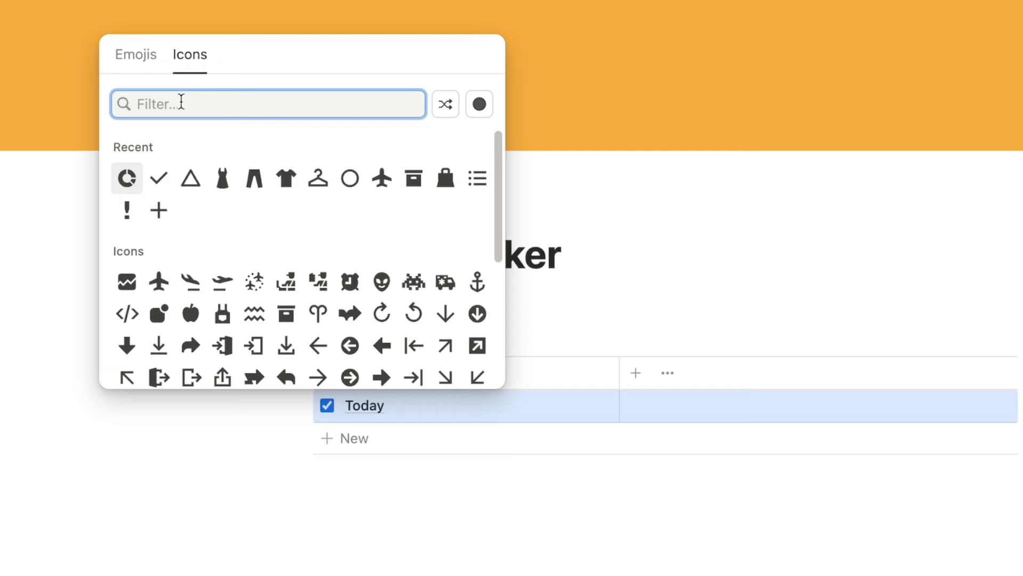
text(suns)
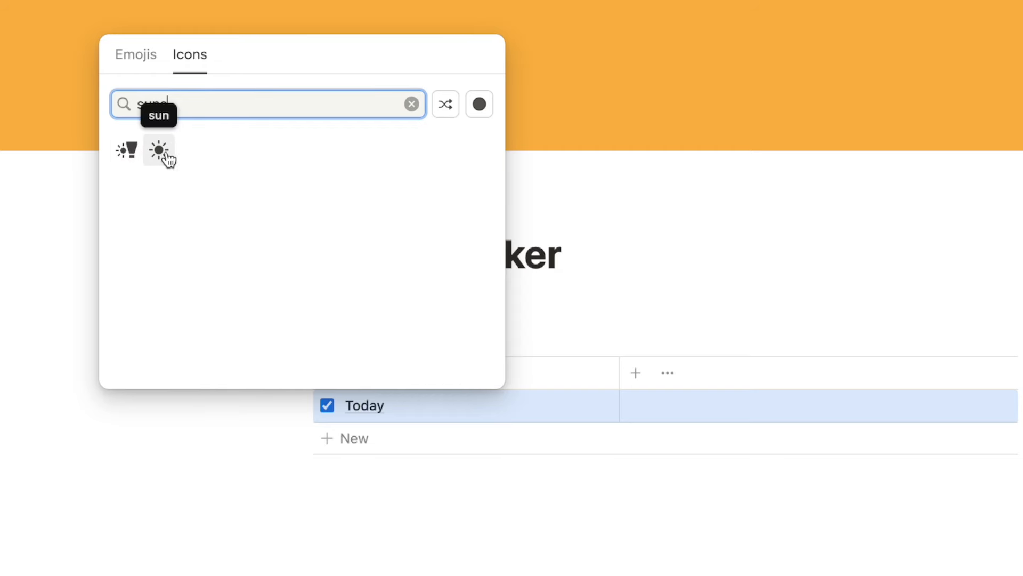
click(158, 150)
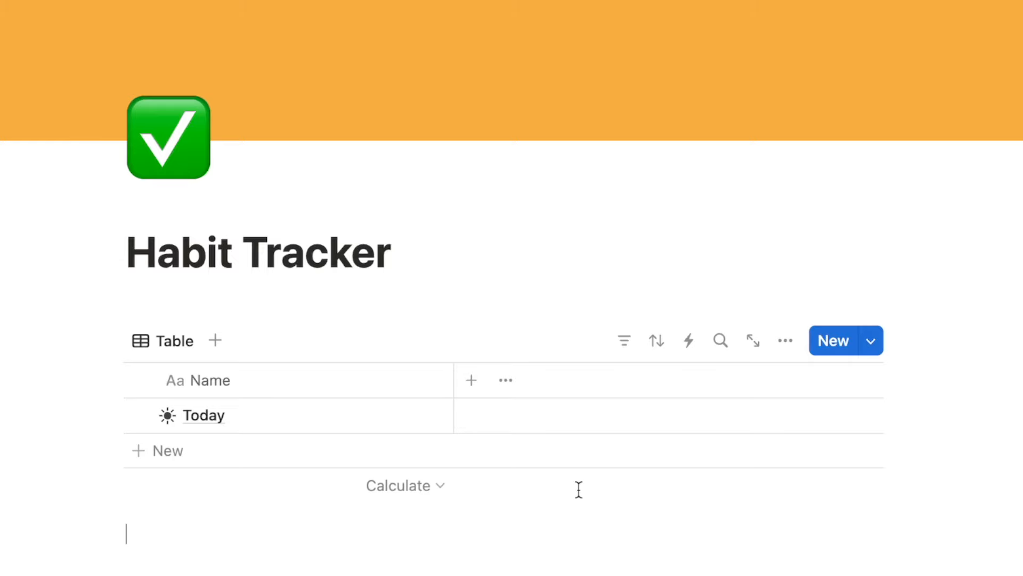
Add a Date property column to the Habit Tracker table.
click(471, 380)
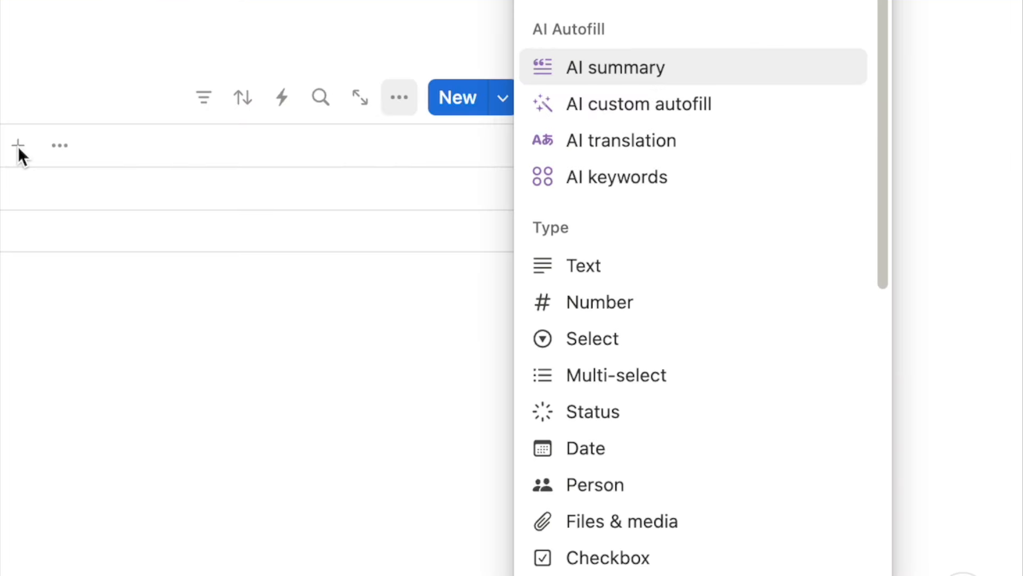
text(date)
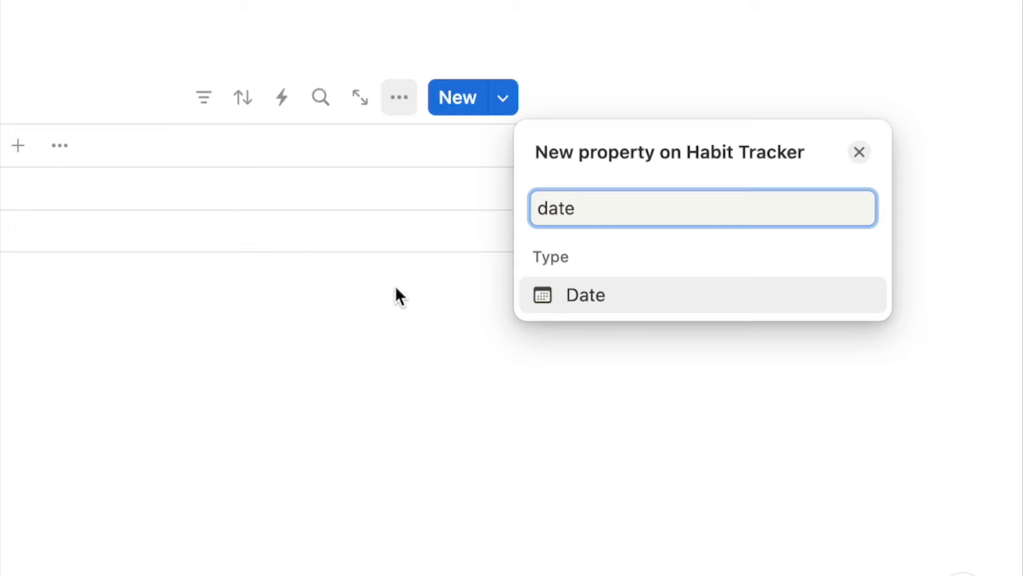
click(586, 296)
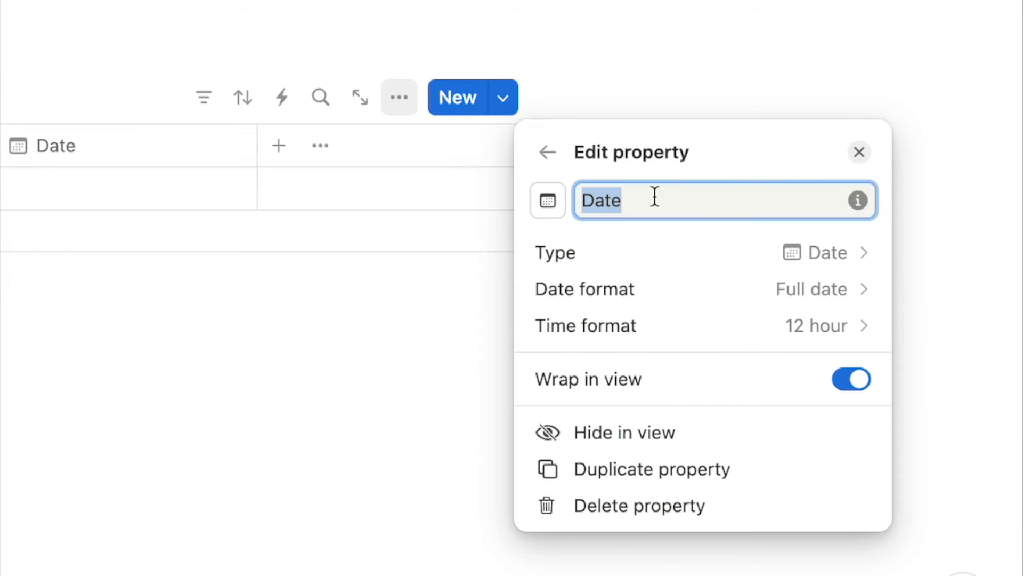
click(859, 152)
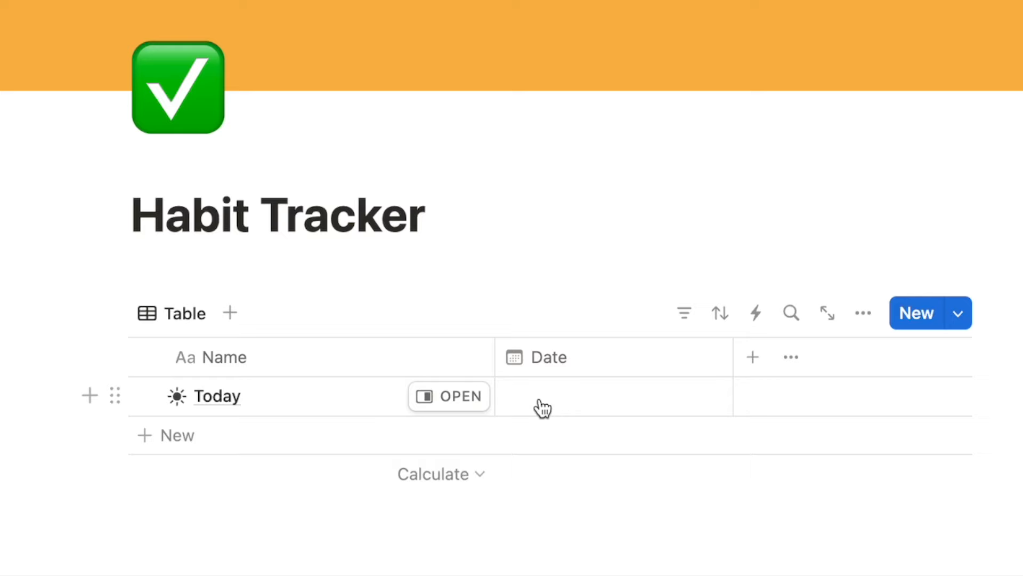
Set Today's date to August 12, 2024 and narrow the Name column.
click(543, 408)
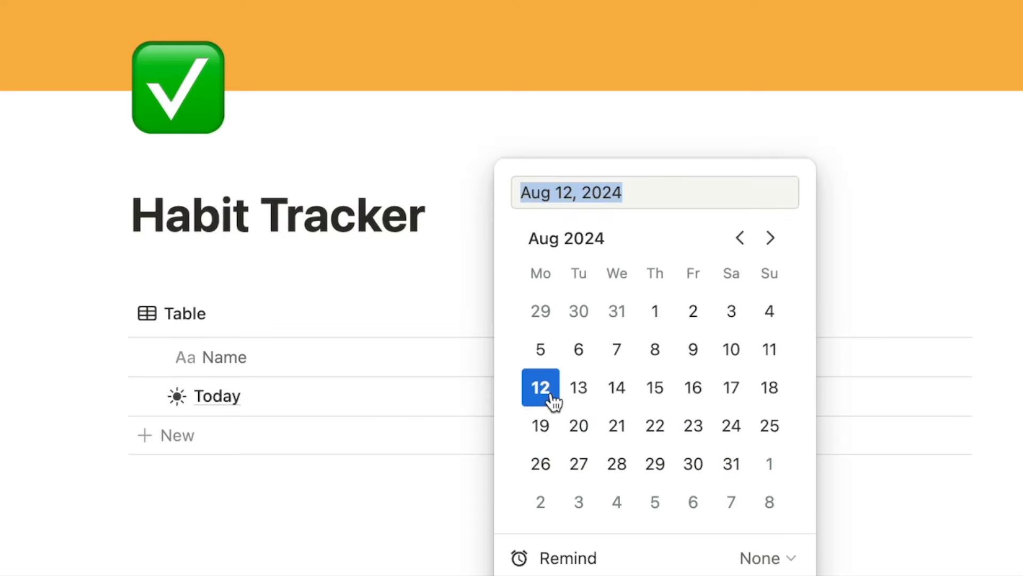
click(542, 388)
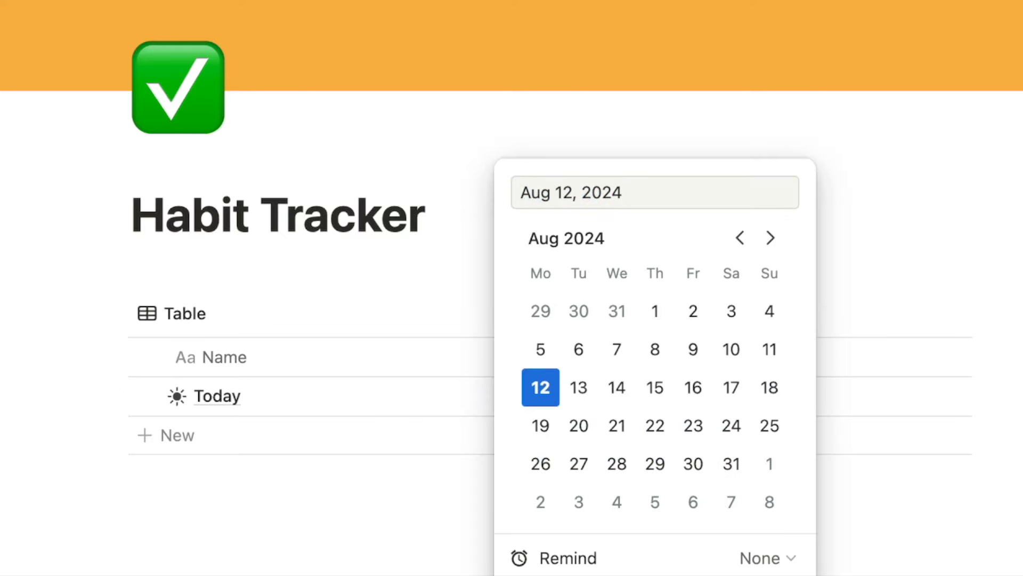
key(Escape)
drag(499, 349, 323, 347)
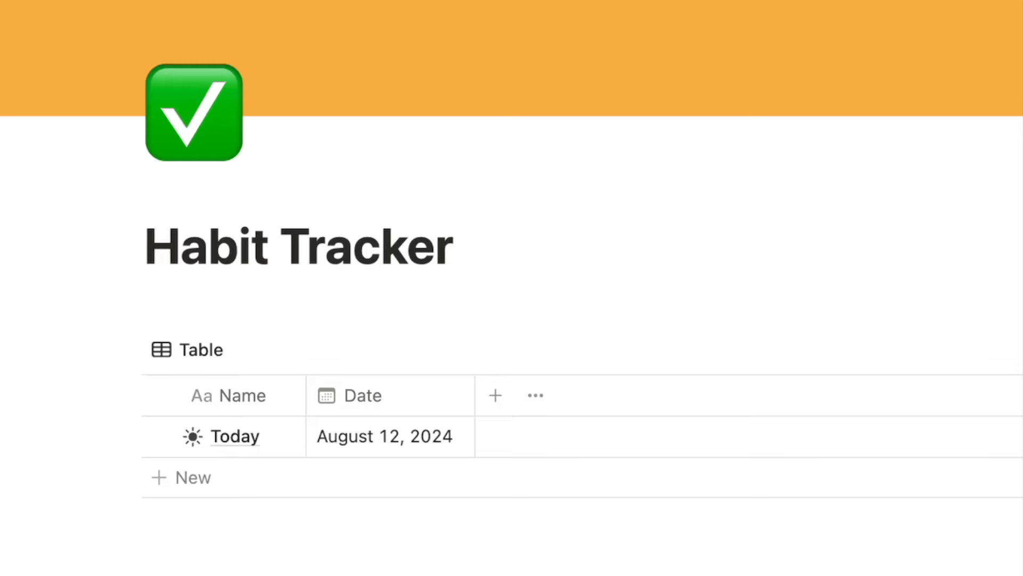
click(495, 395)
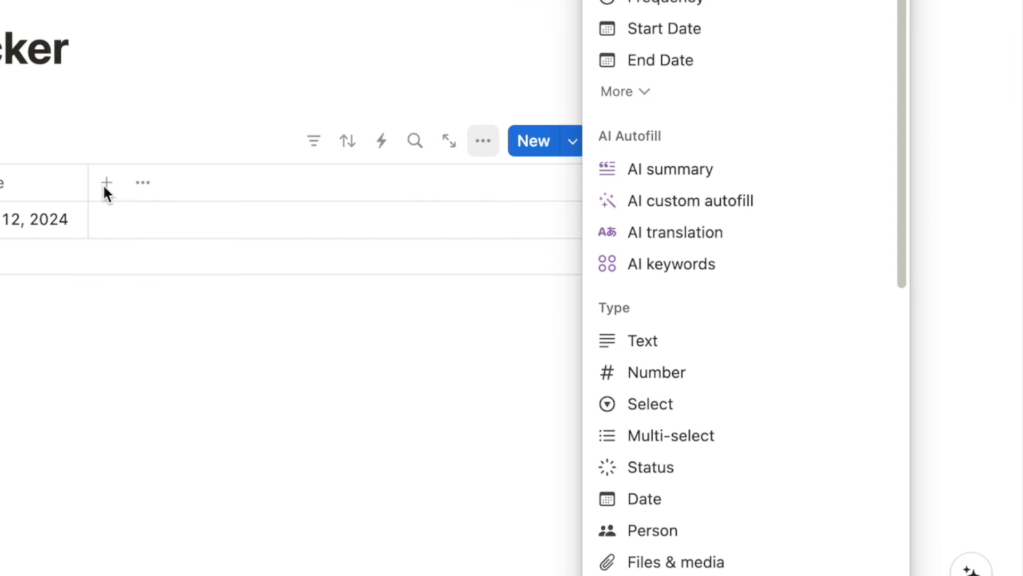
Make the new column a checkbox named '2L Water' with a water-drop emoji, then narrow it.
text(check)
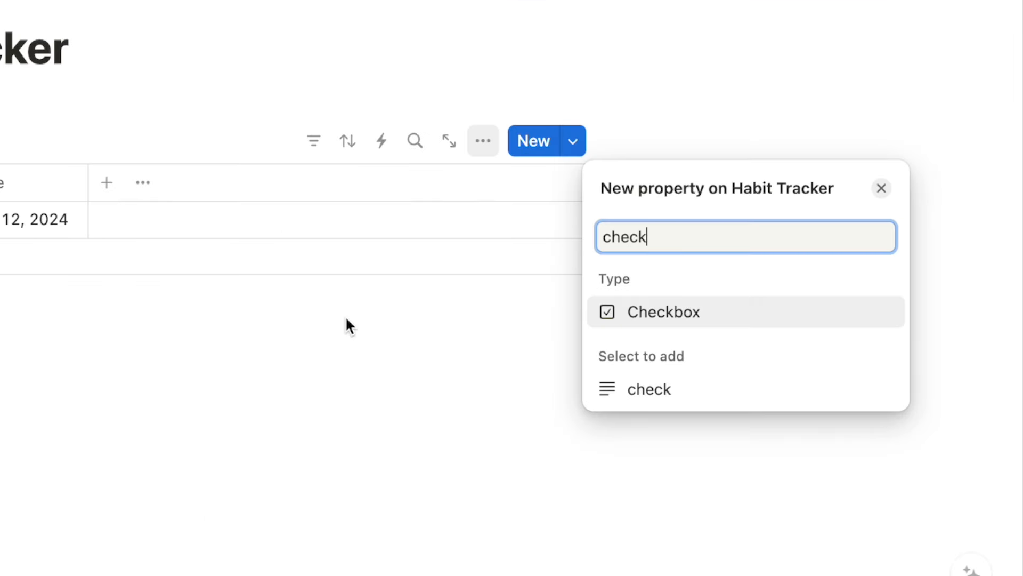
click(675, 314)
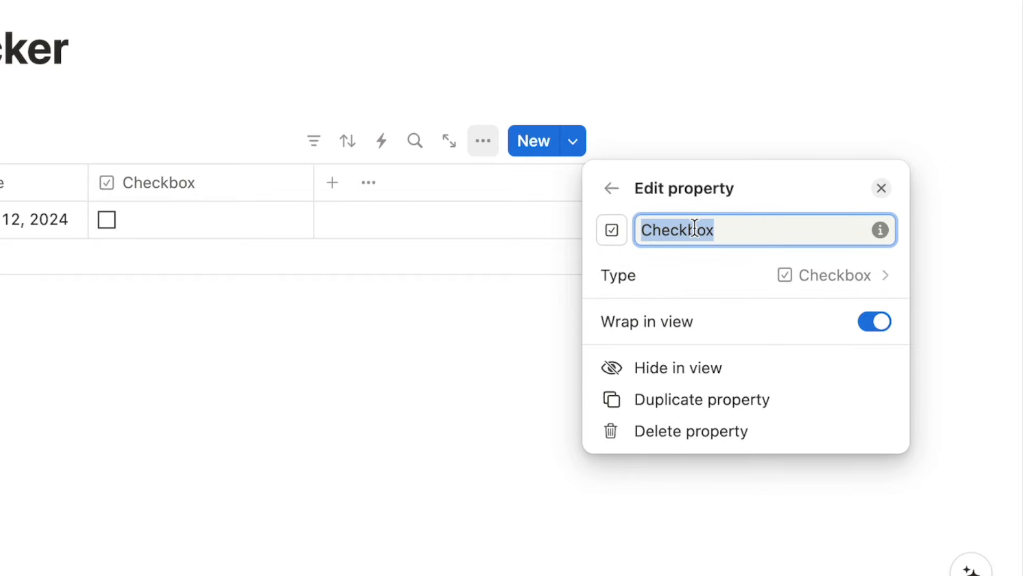
text(2L Water)
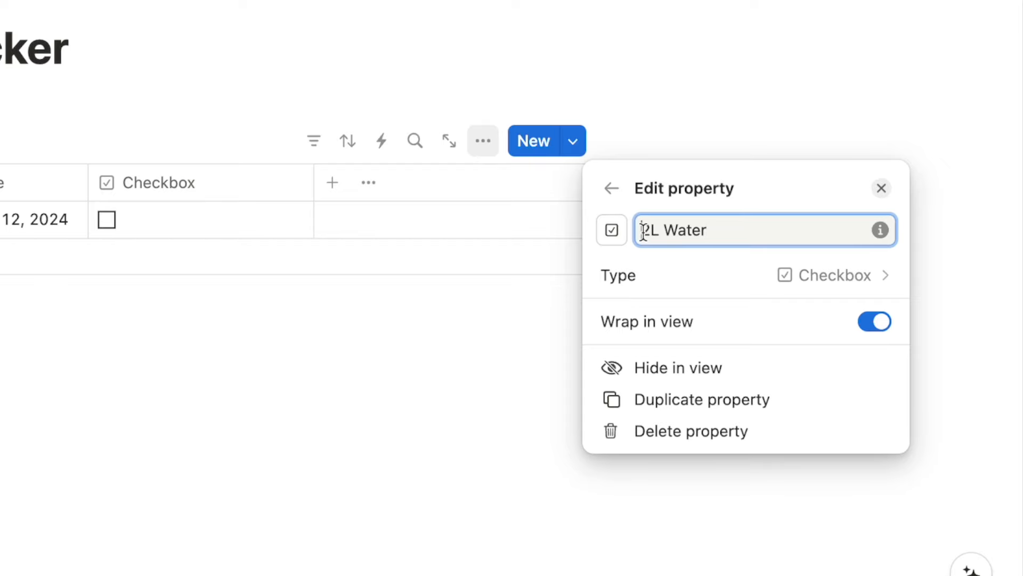
key(ctrl+super+space)
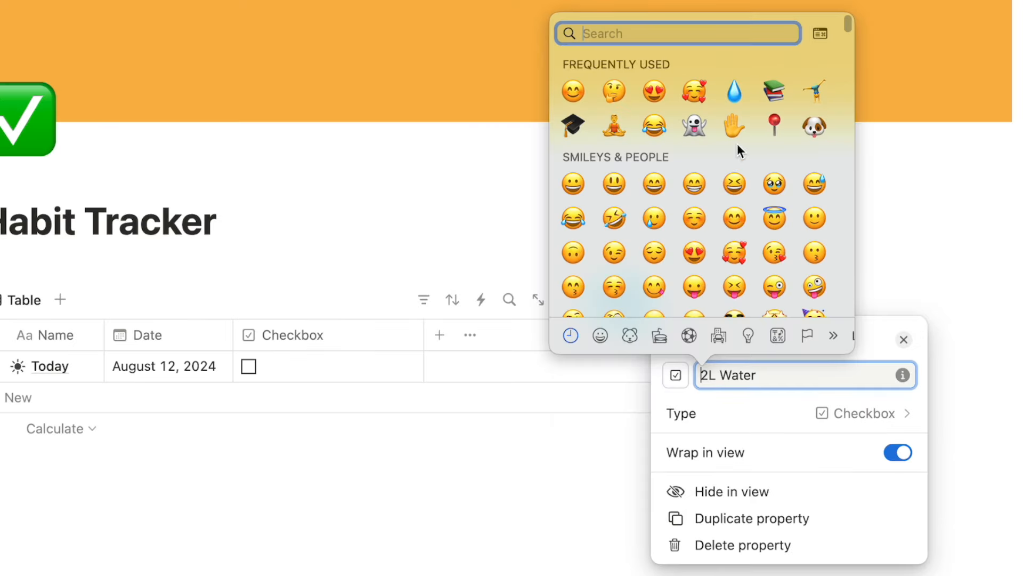
click(735, 92)
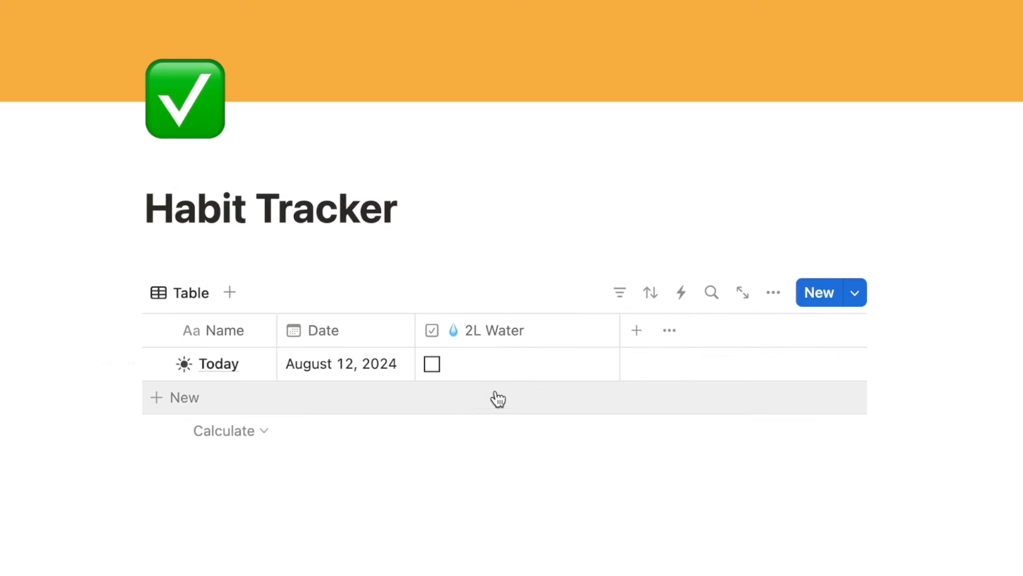
drag(619, 335, 538, 338)
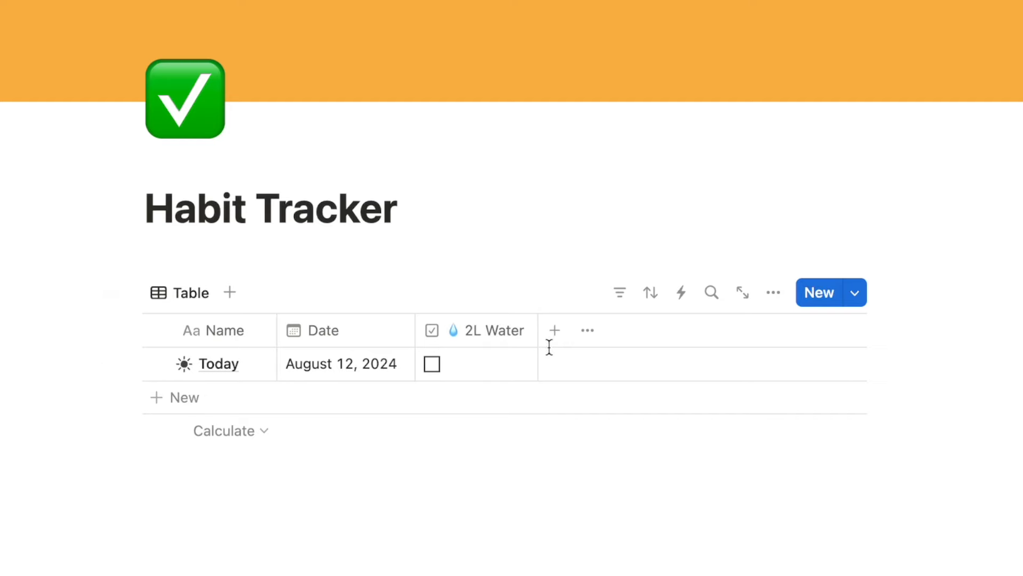
Add a second checkbox column named Duolingo and bring up emojis for its name.
click(555, 339)
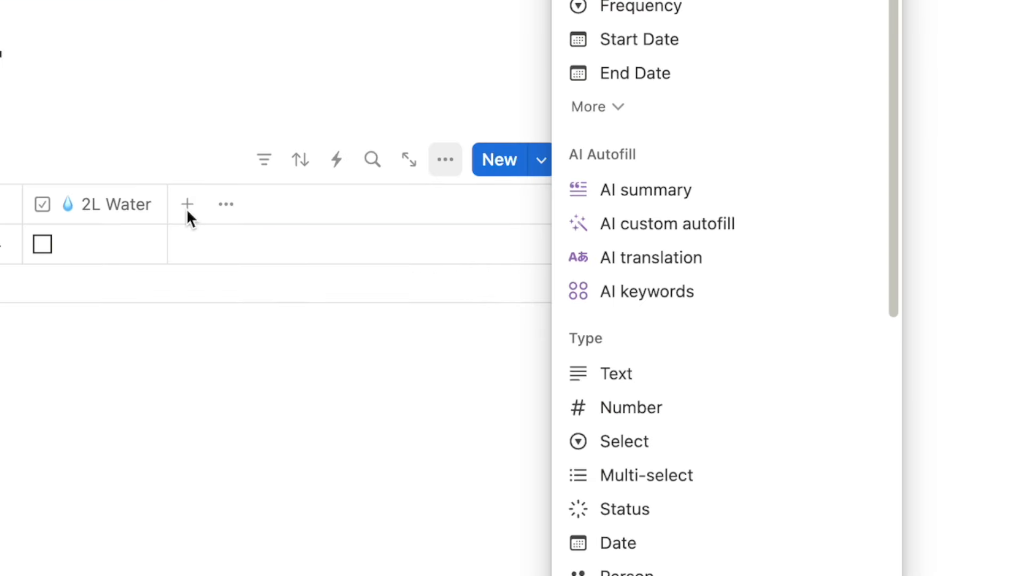
text(check)
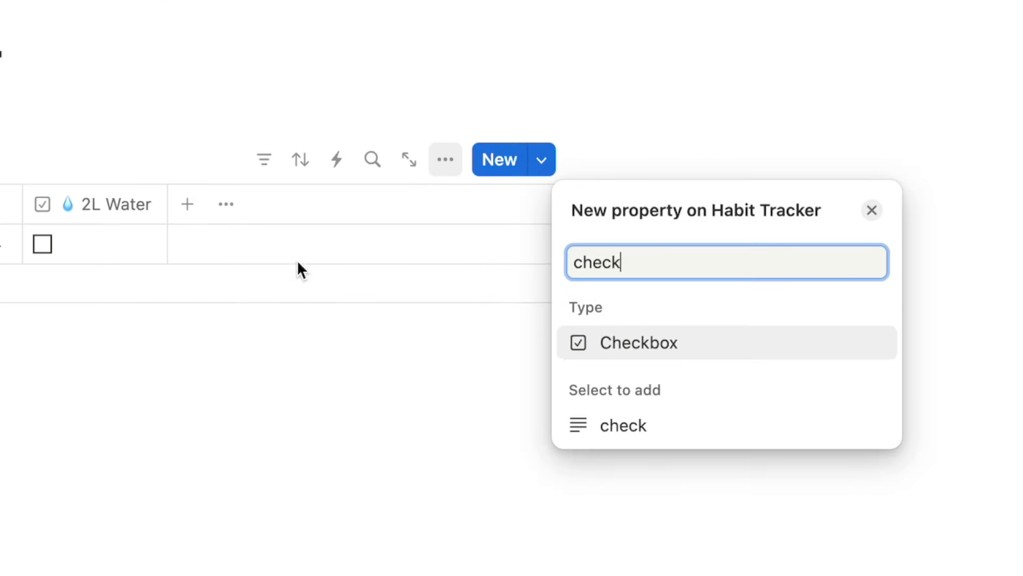
click(610, 341)
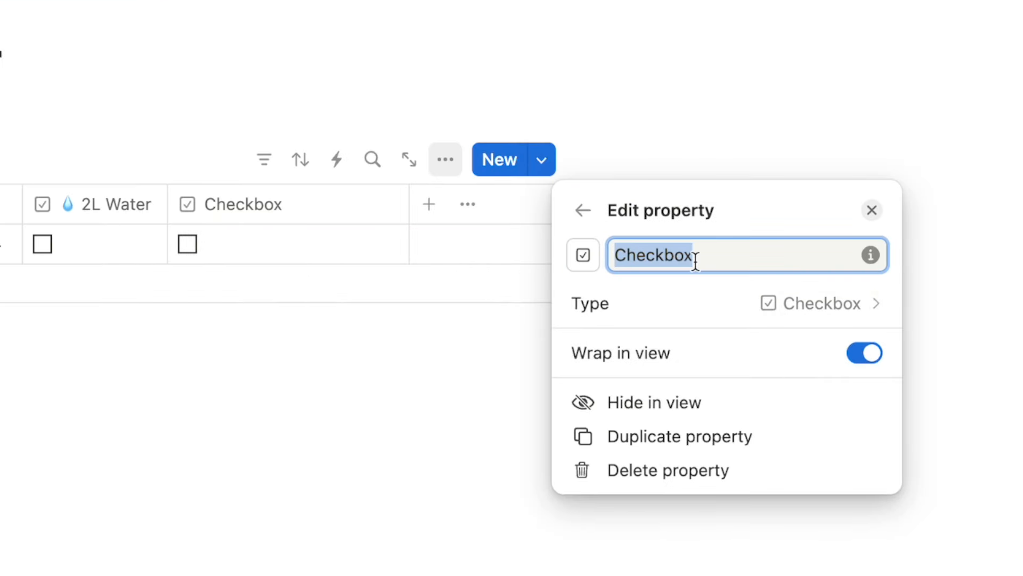
text(Duolingo)
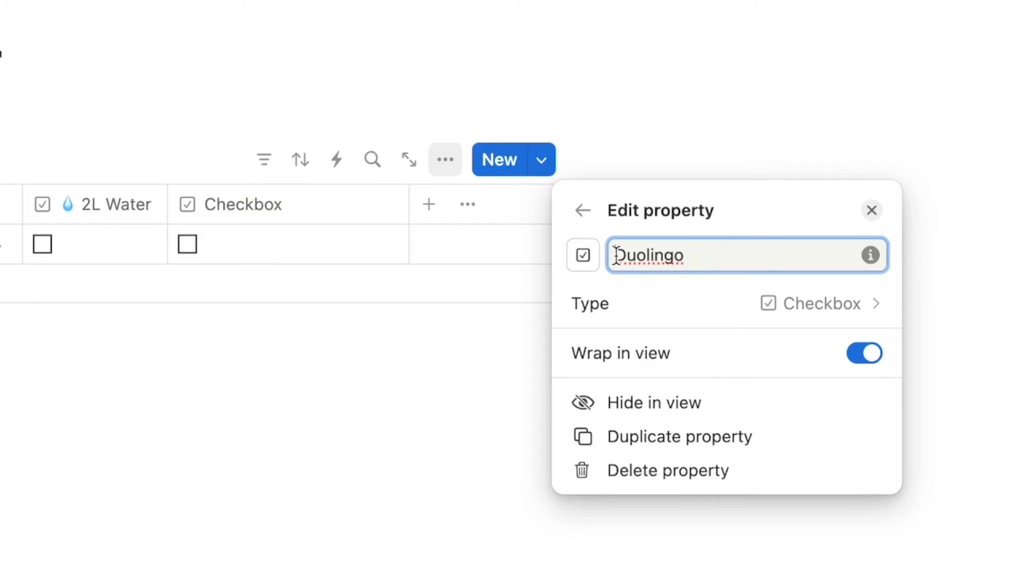
key(ctrl+super+space)
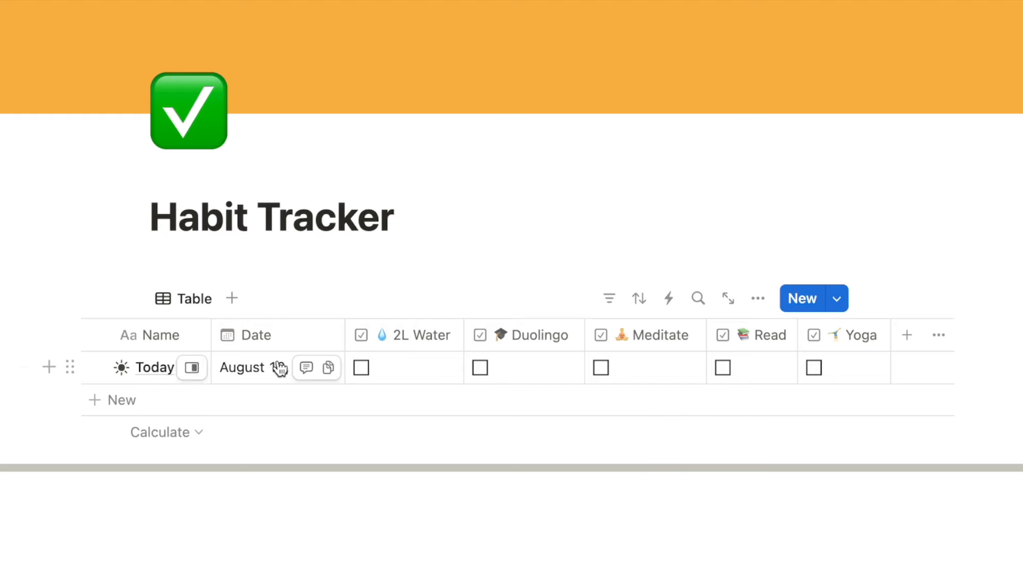
Turn on the Full width layout in the Habit Tracker page menu.
scroll(277, 366, right, 3)
scroll(279, 367, left, 5)
scroll(278, 366, right, 3)
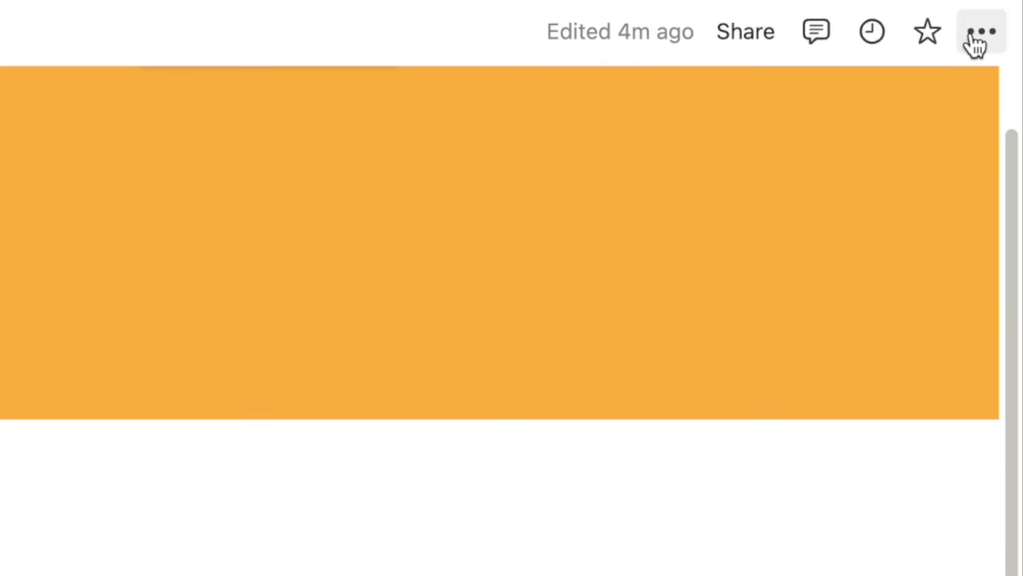
click(982, 33)
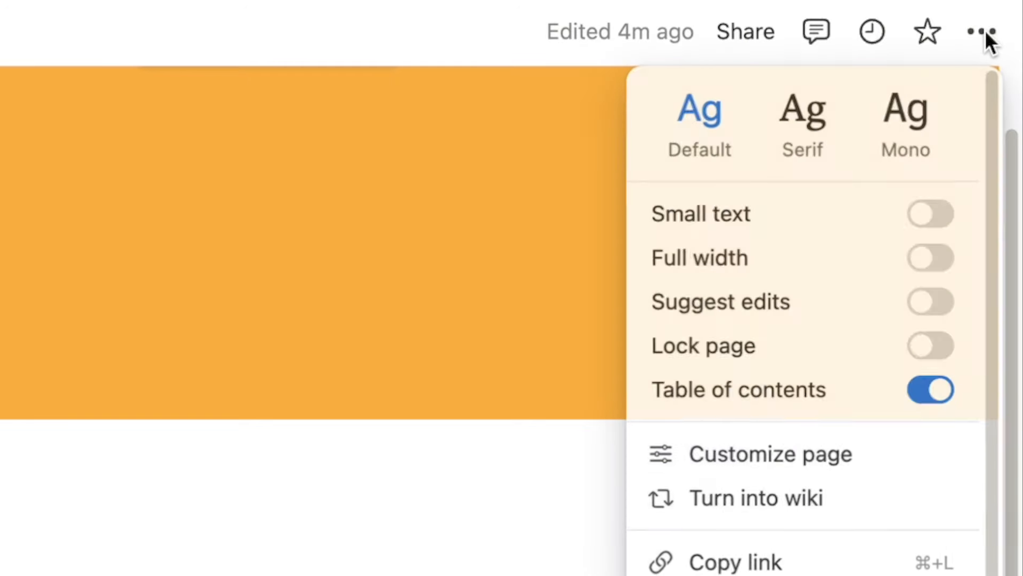
click(932, 259)
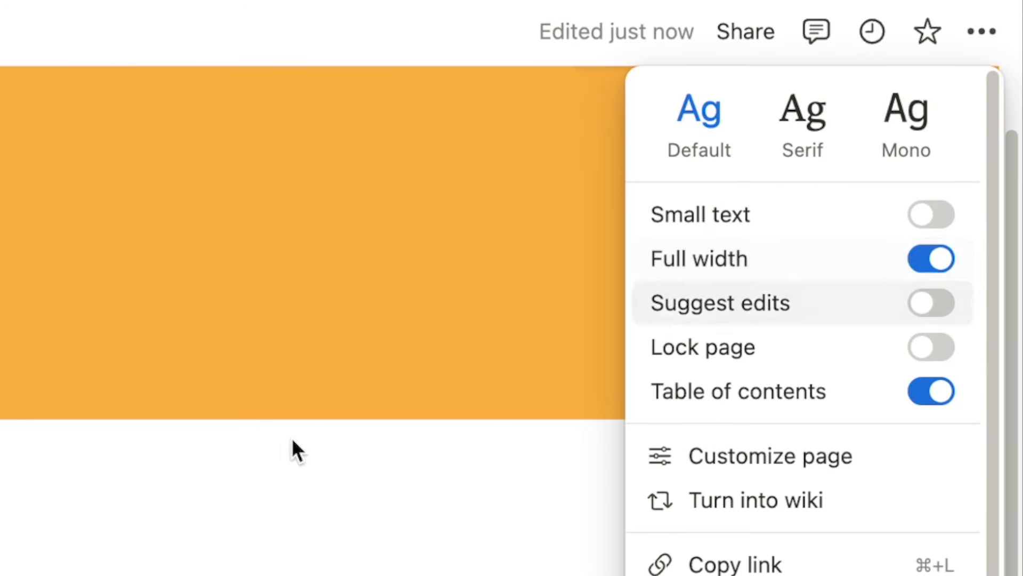
click(292, 448)
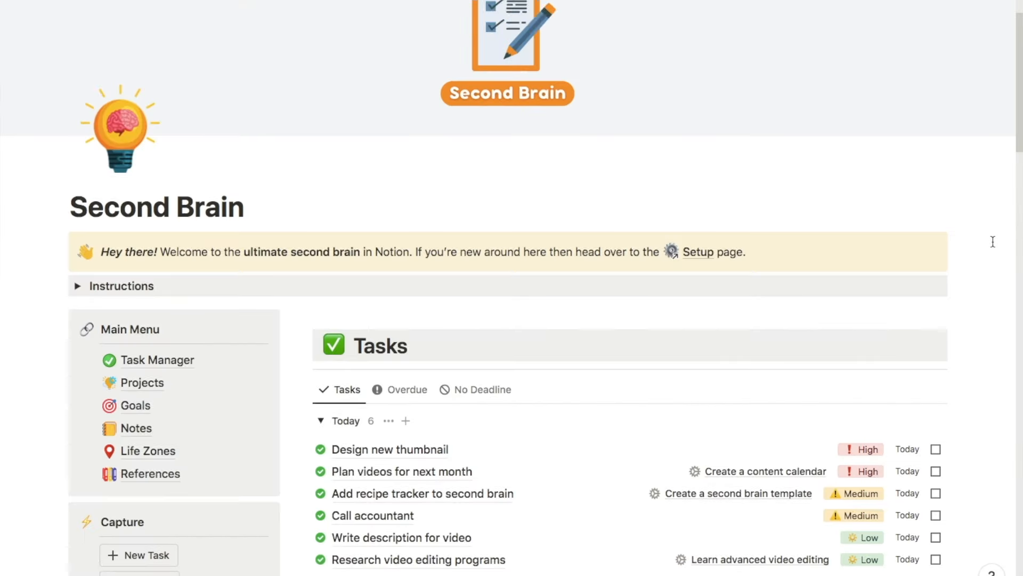
Scroll down the dashboard to the Habit Tracker, ticking Record new YouTube video on the way.
scroll(992, 242, down, 5)
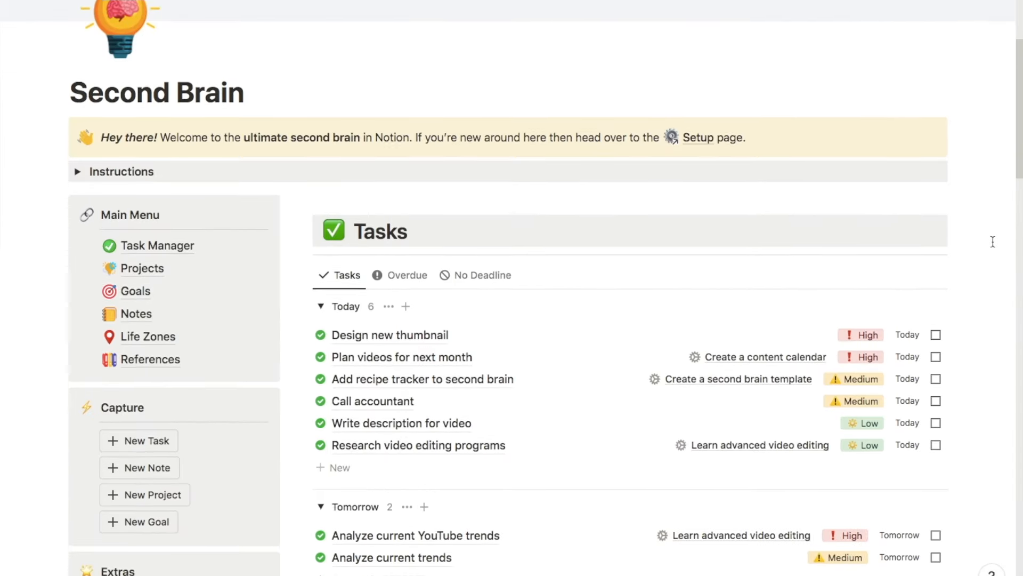
scroll(993, 242, down, 4)
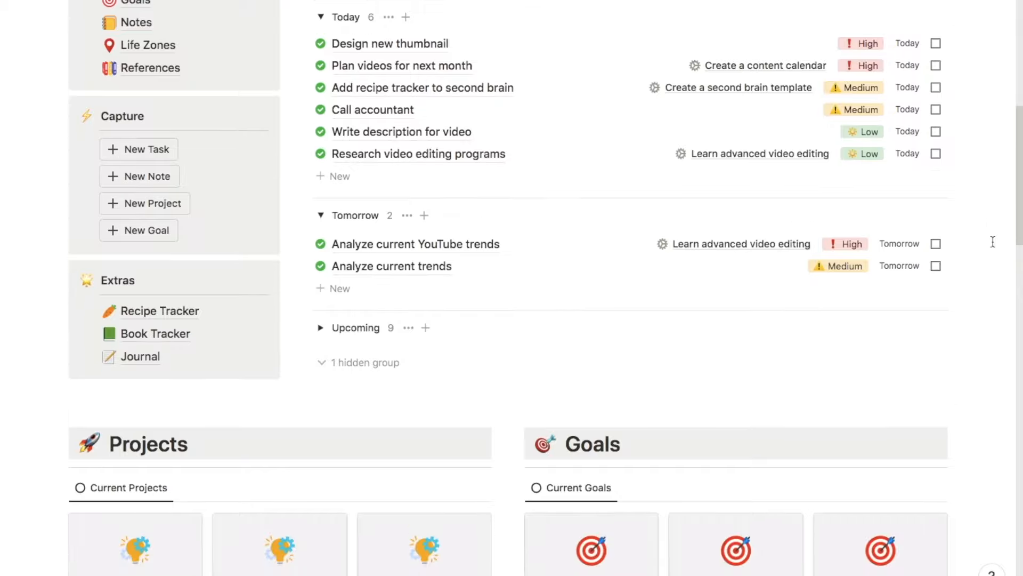
scroll(992, 241, down, 6)
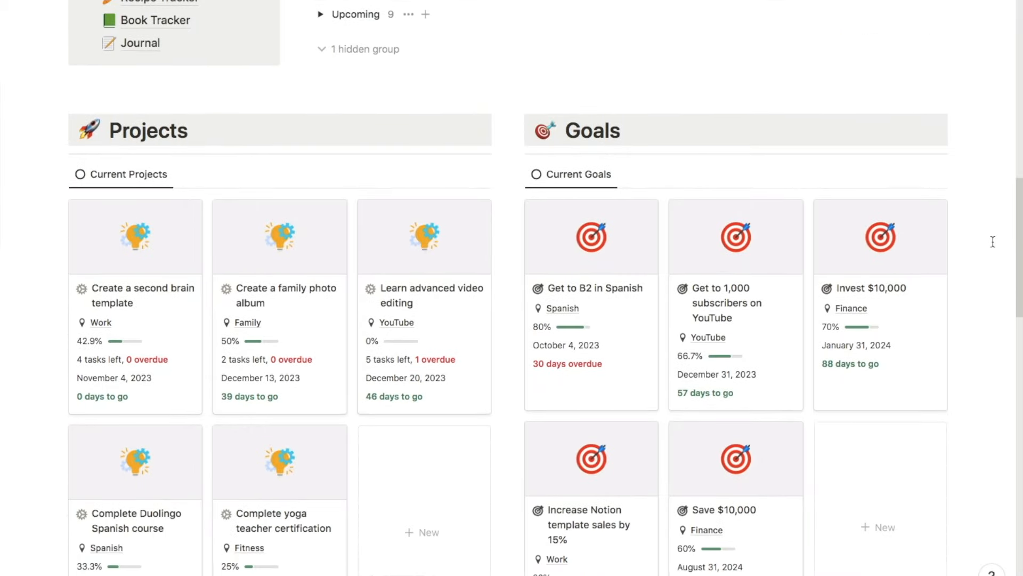
scroll(993, 242, down, 6)
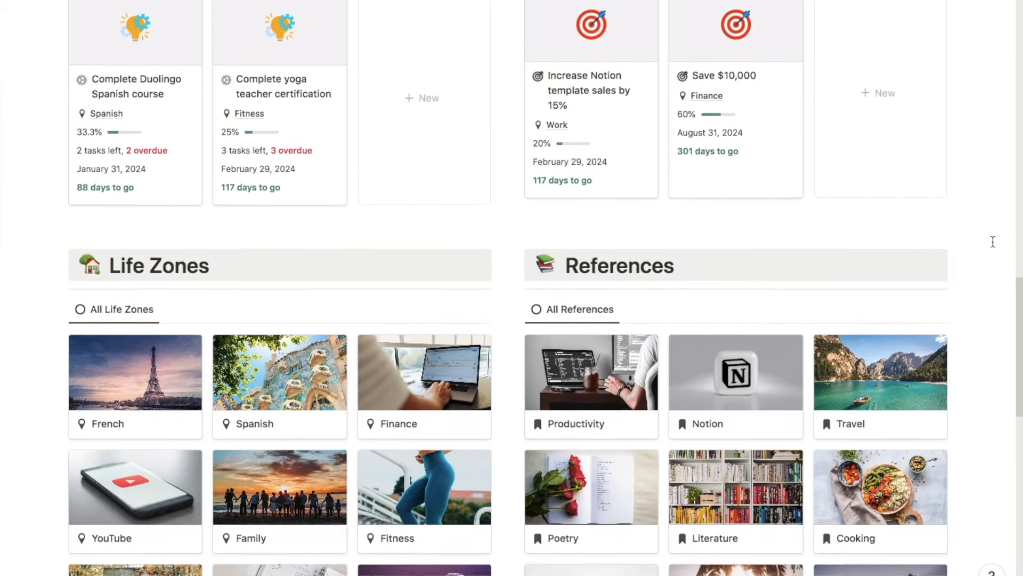
scroll(993, 241, down, 2)
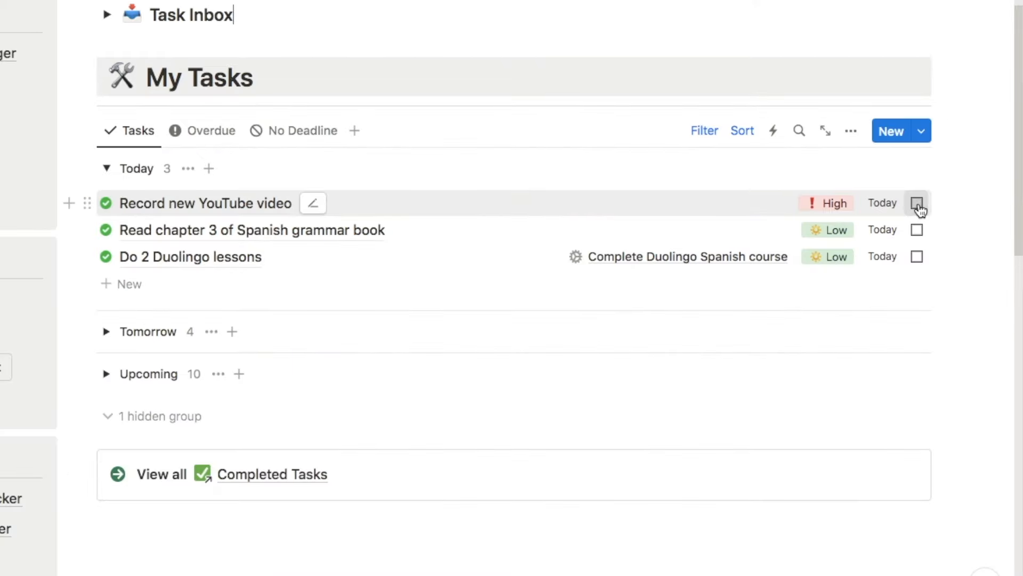
click(917, 203)
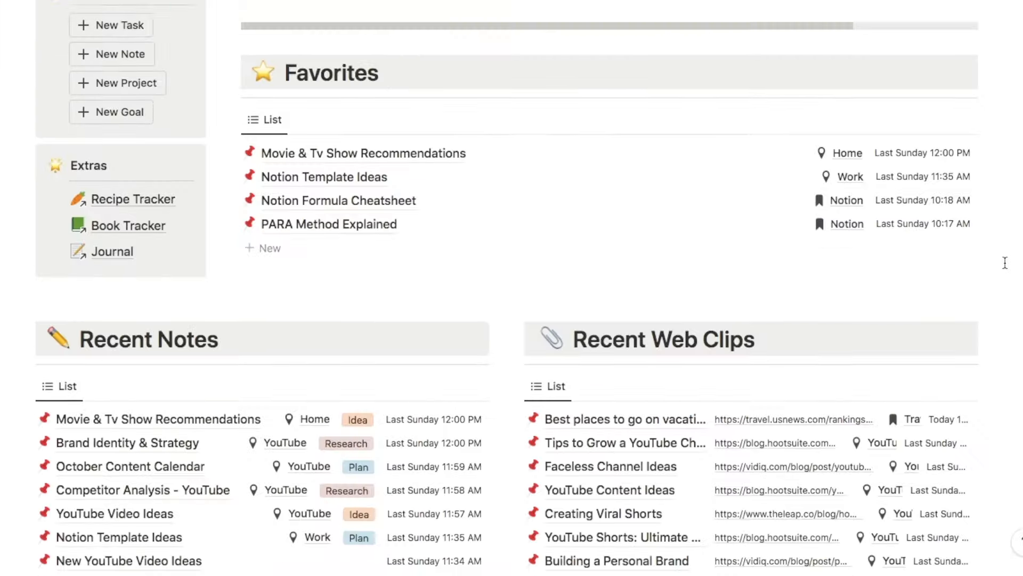
scroll(1004, 262, down, 5)
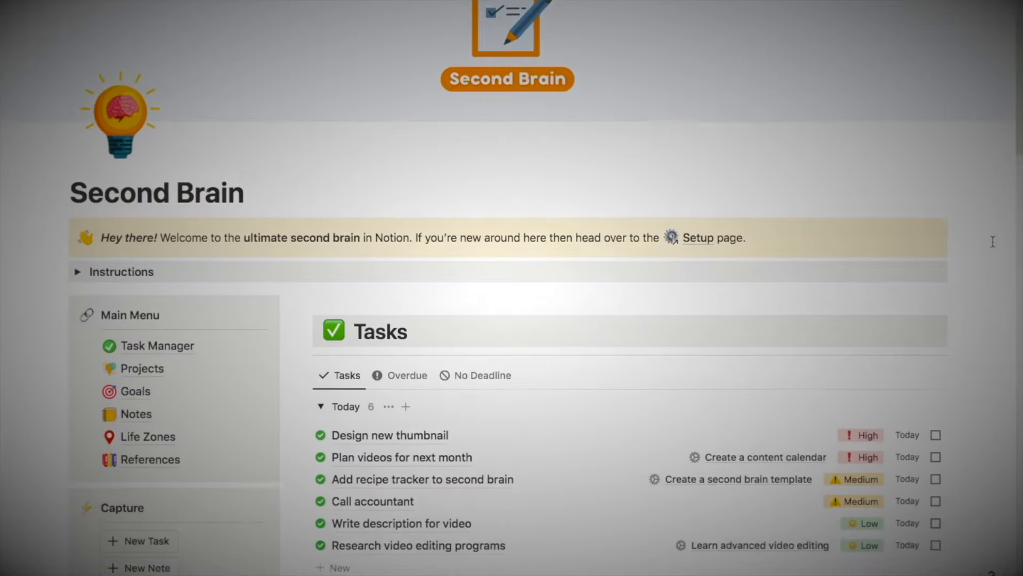
scroll(993, 241, down, 5)
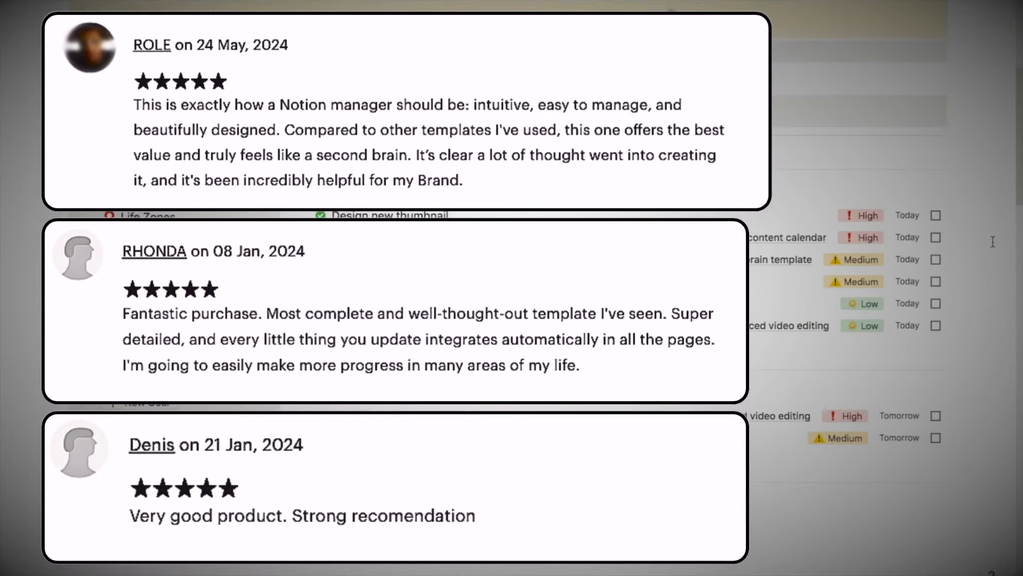
scroll(993, 241, down, 8)
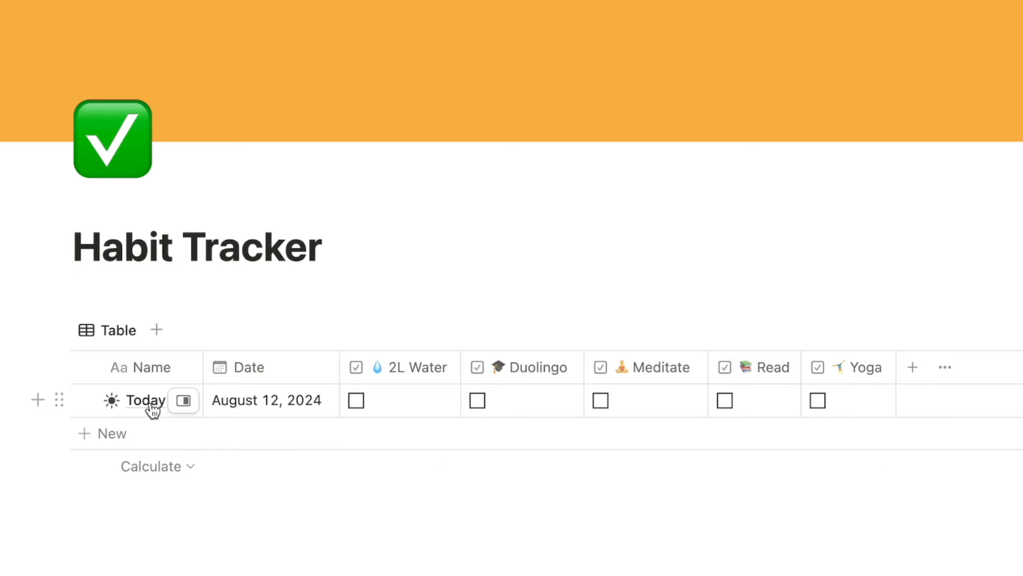
Tick today's 2L Water, Duolingo, Meditate and Read checkboxes.
click(357, 404)
click(478, 403)
click(602, 405)
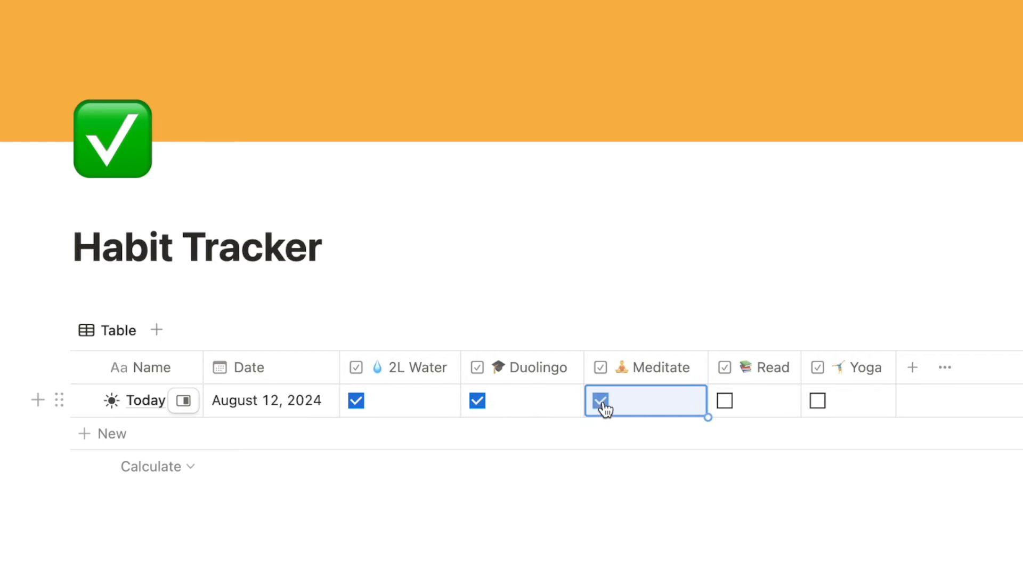
click(728, 405)
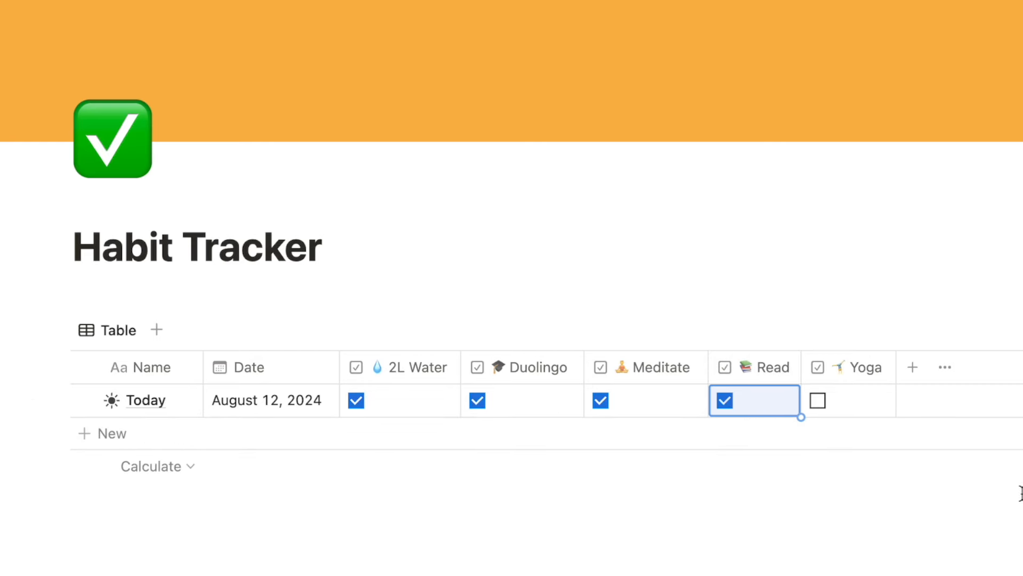
Add a Formula property named Progress and open its formula editor.
click(914, 369)
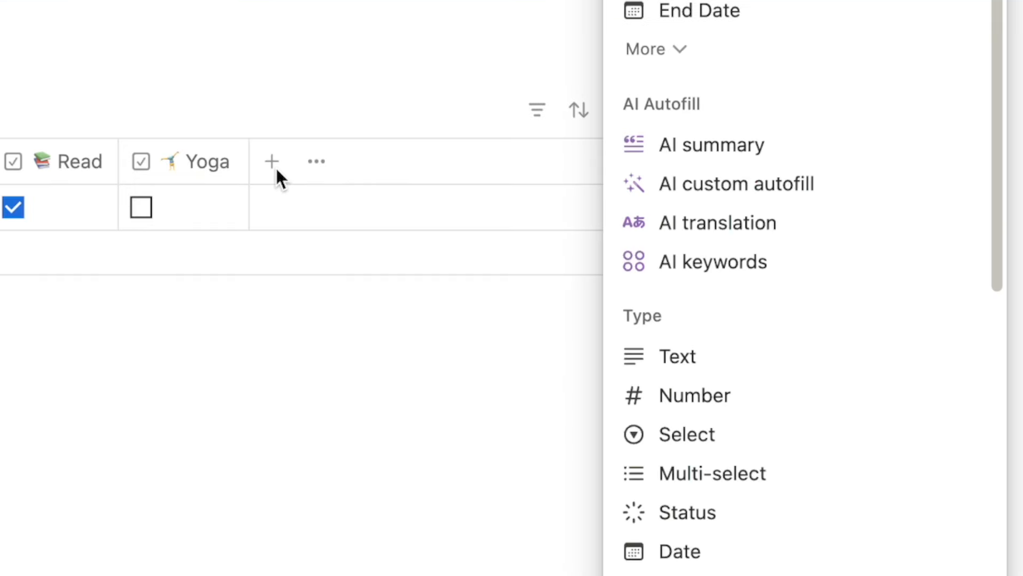
text(form)
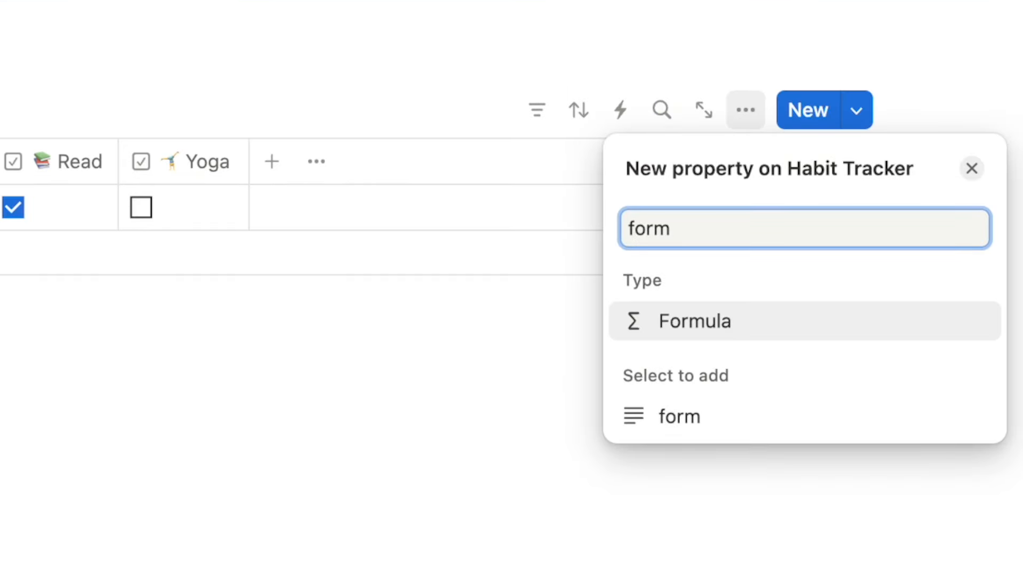
click(714, 326)
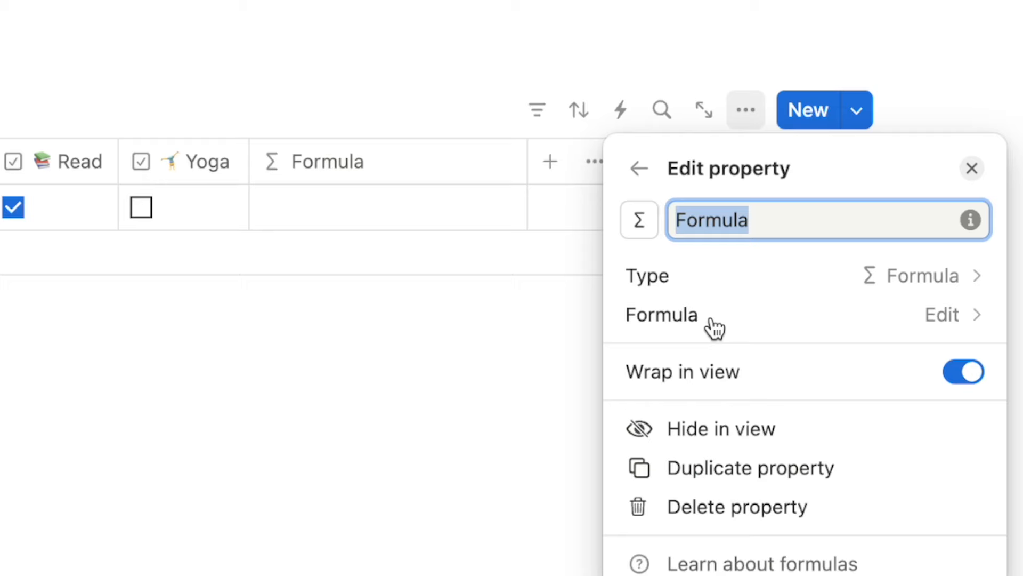
text(Progress)
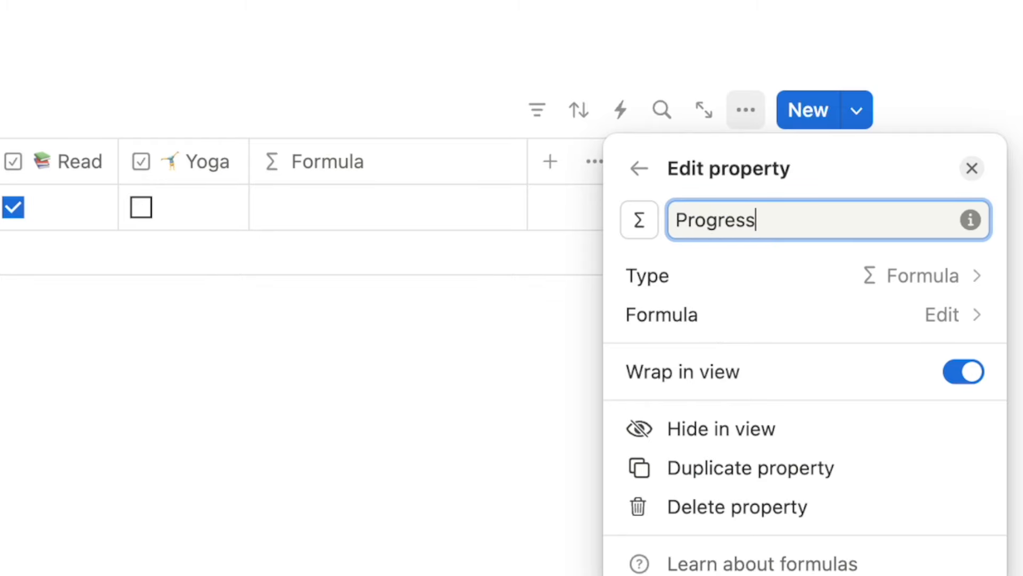
click(834, 314)
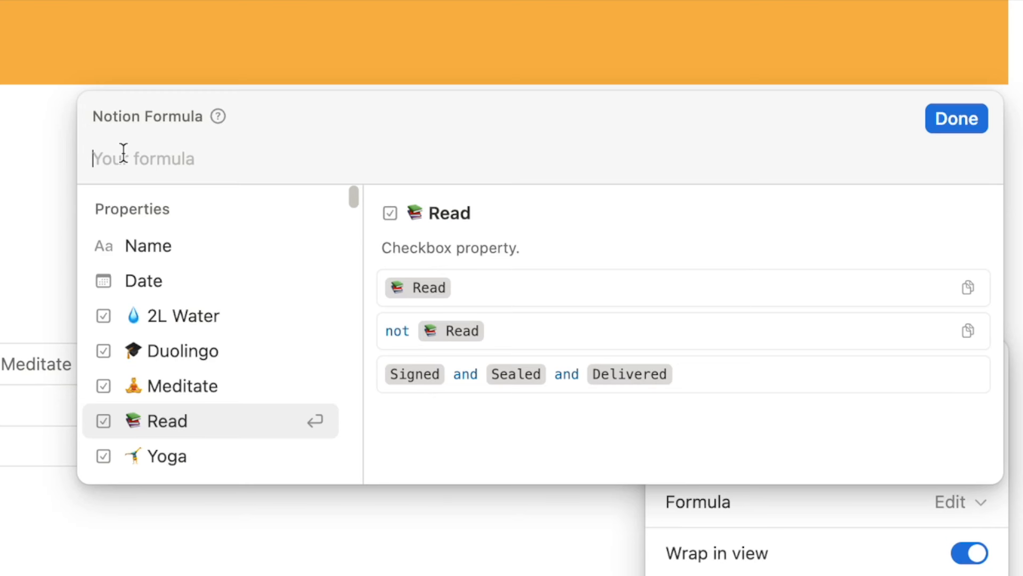
Add toNumber terms for 2L Water, Duolingo and Meditate to the progress formula.
text(toNum)
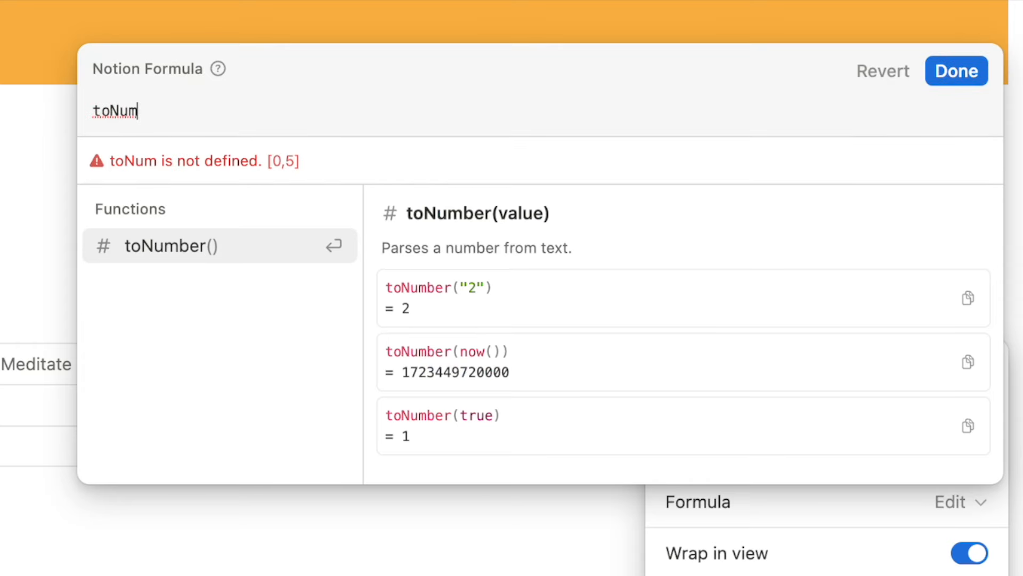
click(179, 253)
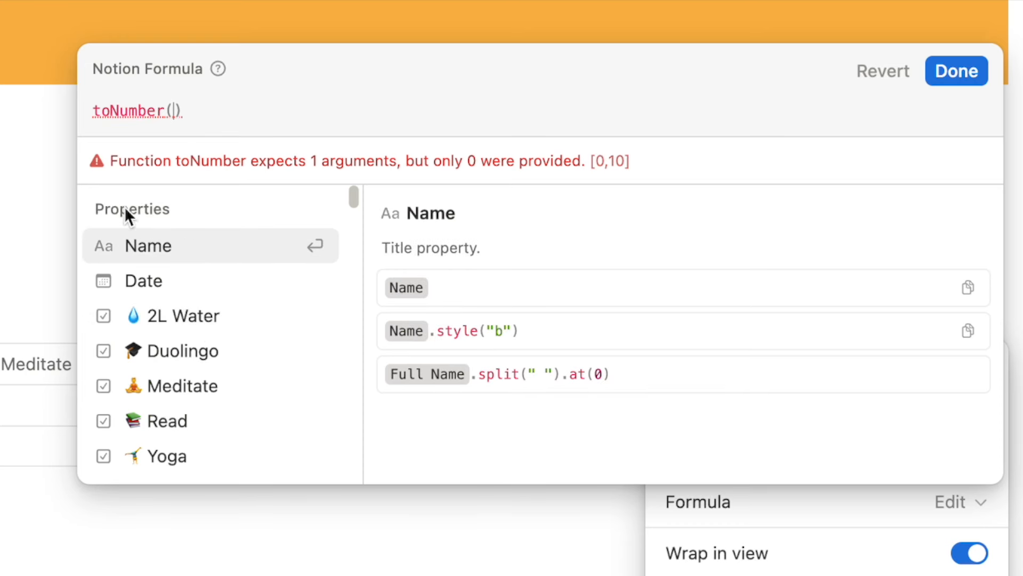
click(184, 320)
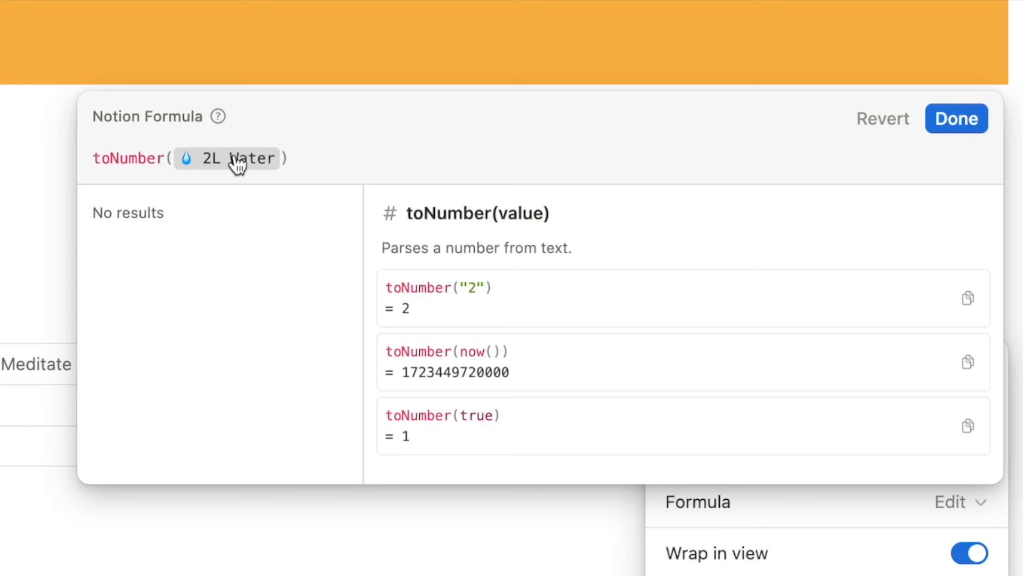
click(307, 162)
text(+)
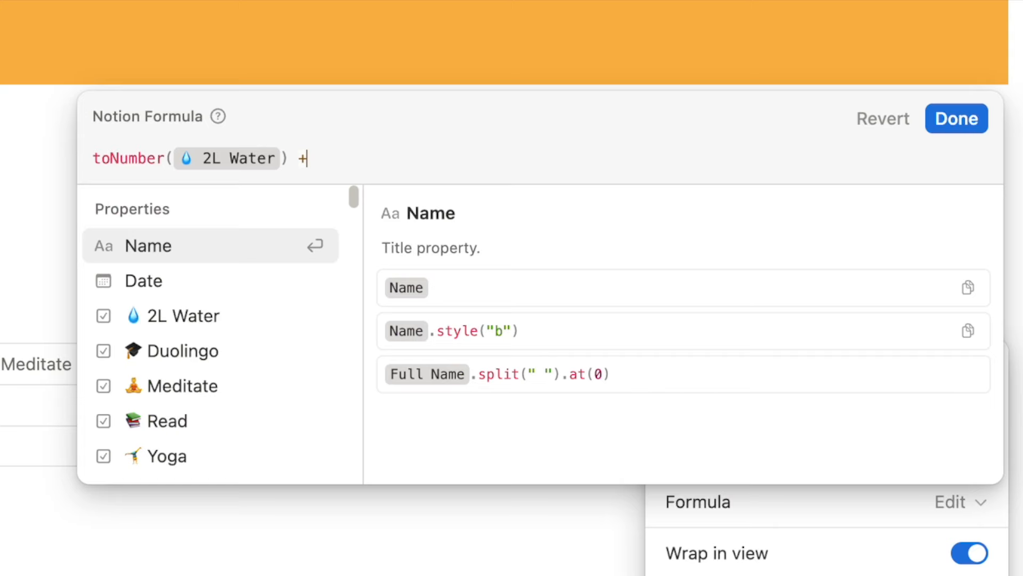
text( toNum)
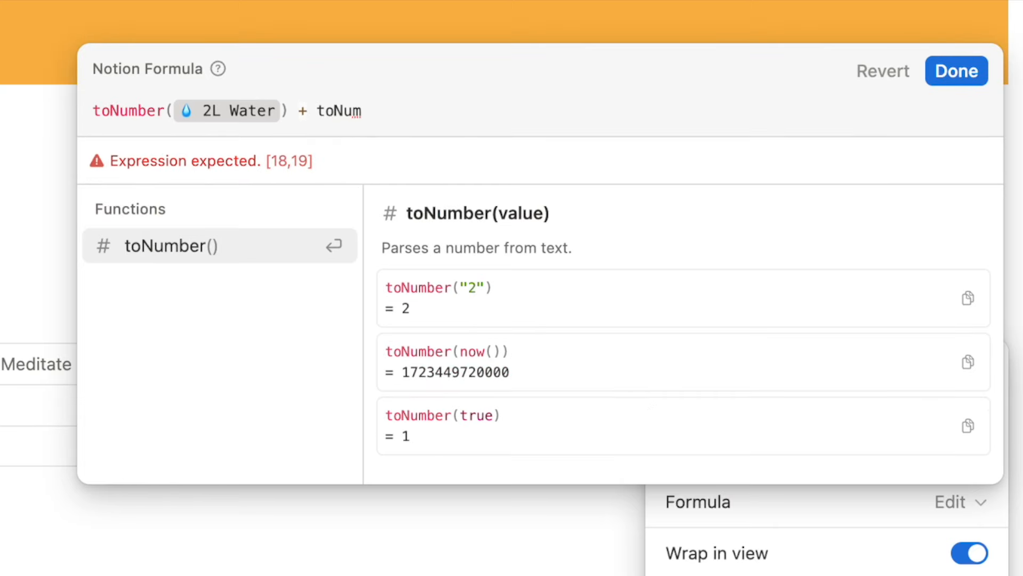
key(Return)
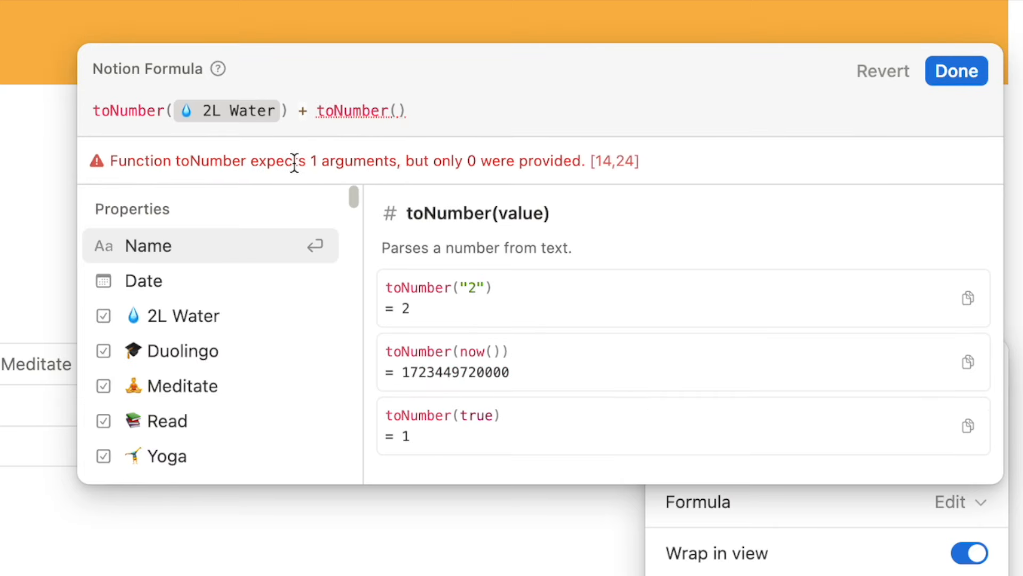
click(194, 350)
key(Right)
text(+)
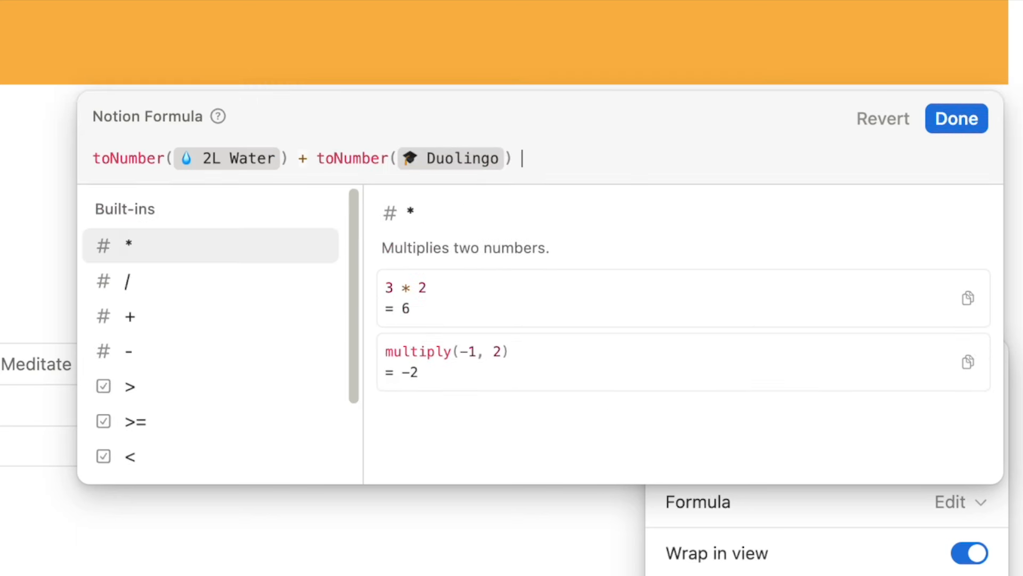
text( toNumber()
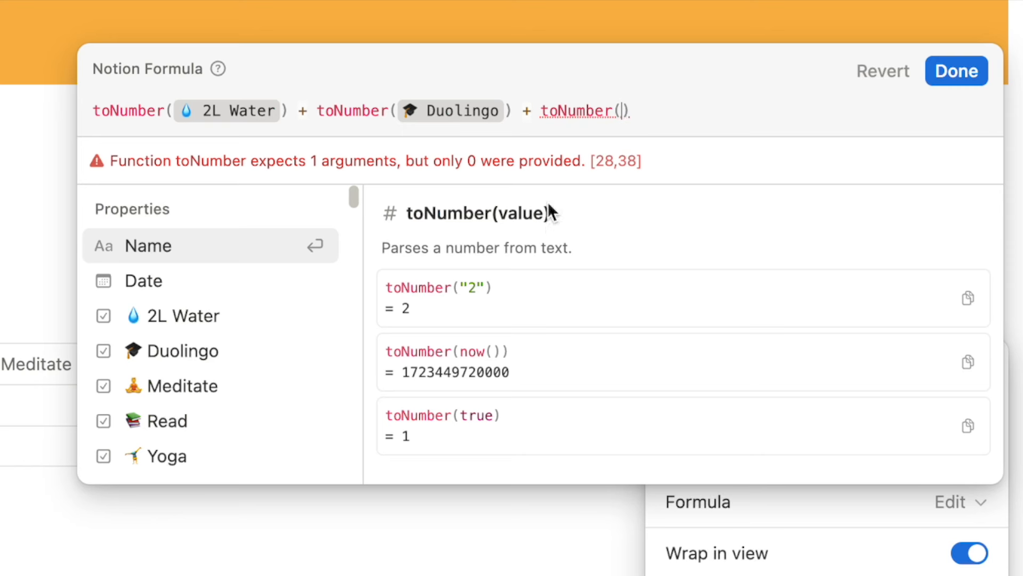
click(175, 383)
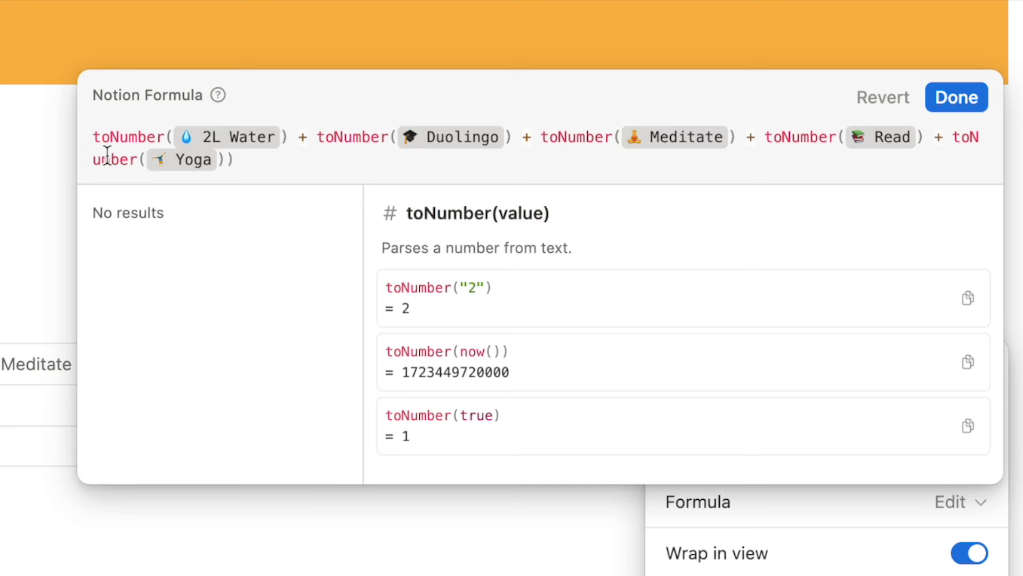
Wrap the summed terms in parentheses, divide by 5, and accept the formula.
click(93, 137)
text(()
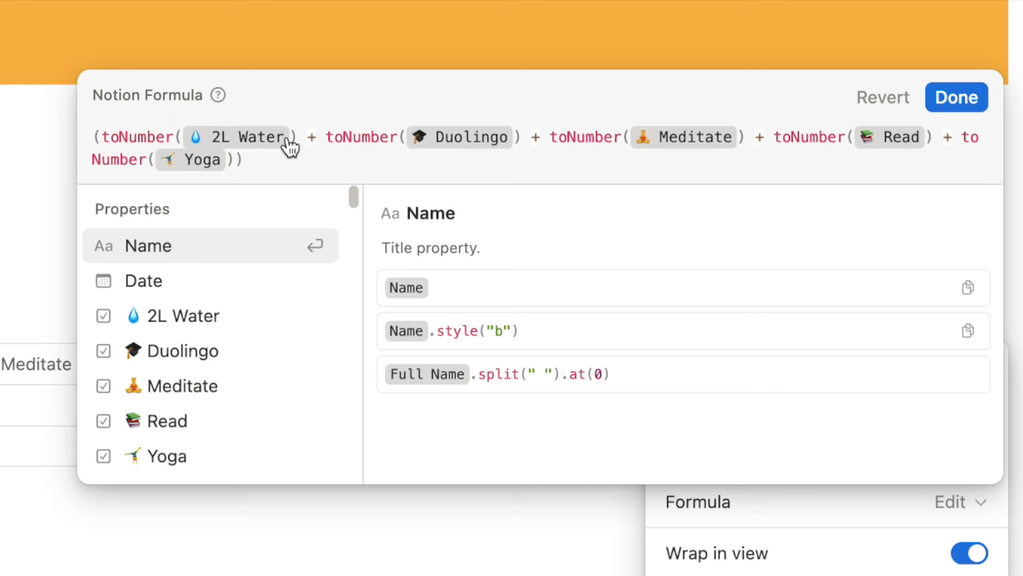
click(263, 160)
text(/5)
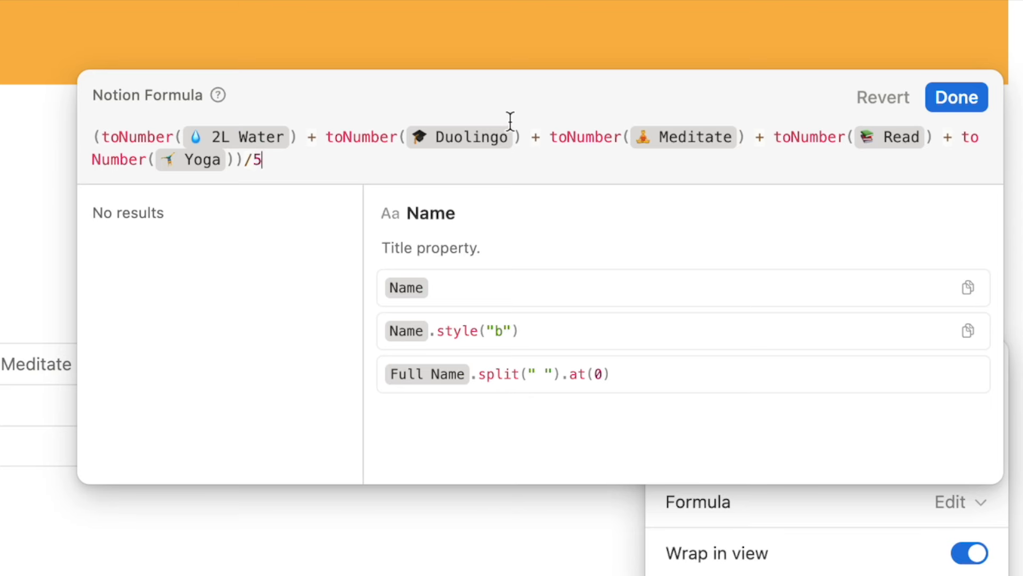
click(959, 99)
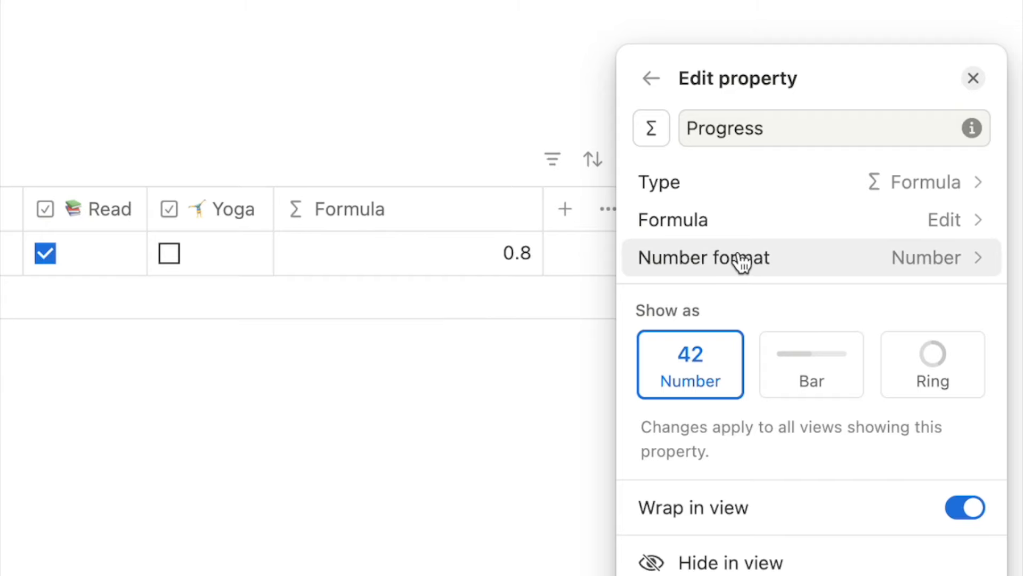
Format Progress as Percent and display it as a bar after trying the ring.
click(800, 258)
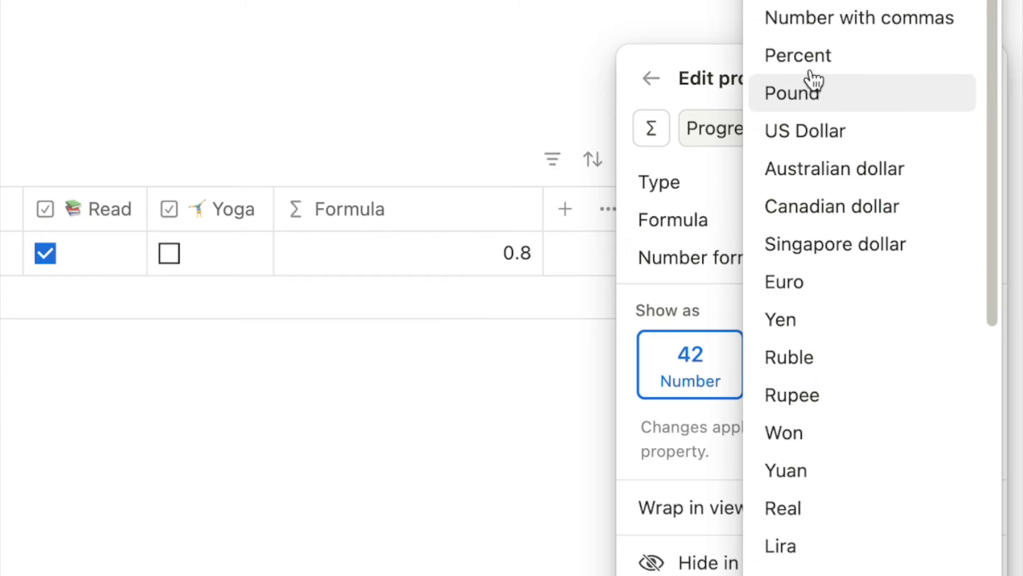
click(804, 61)
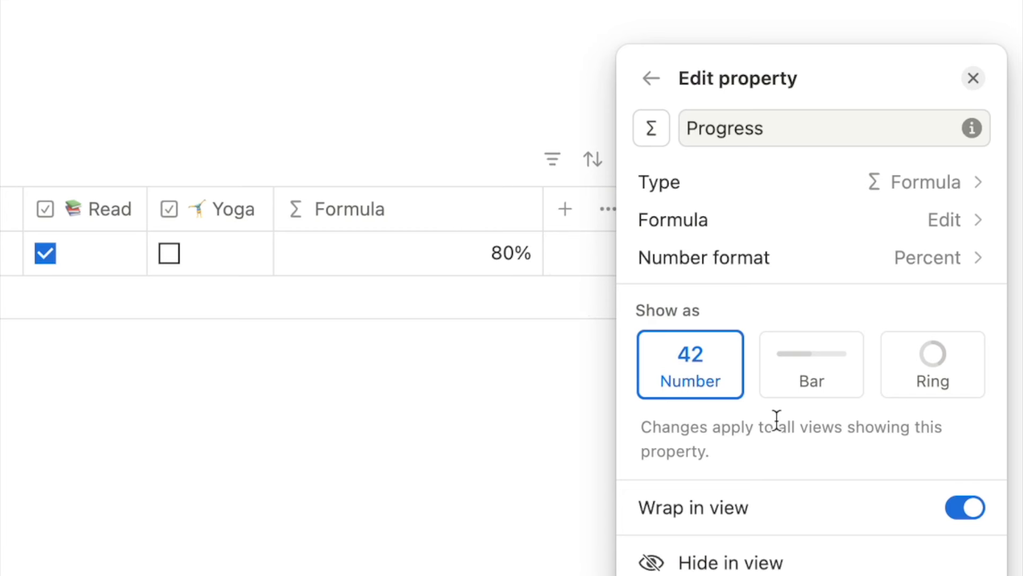
click(797, 371)
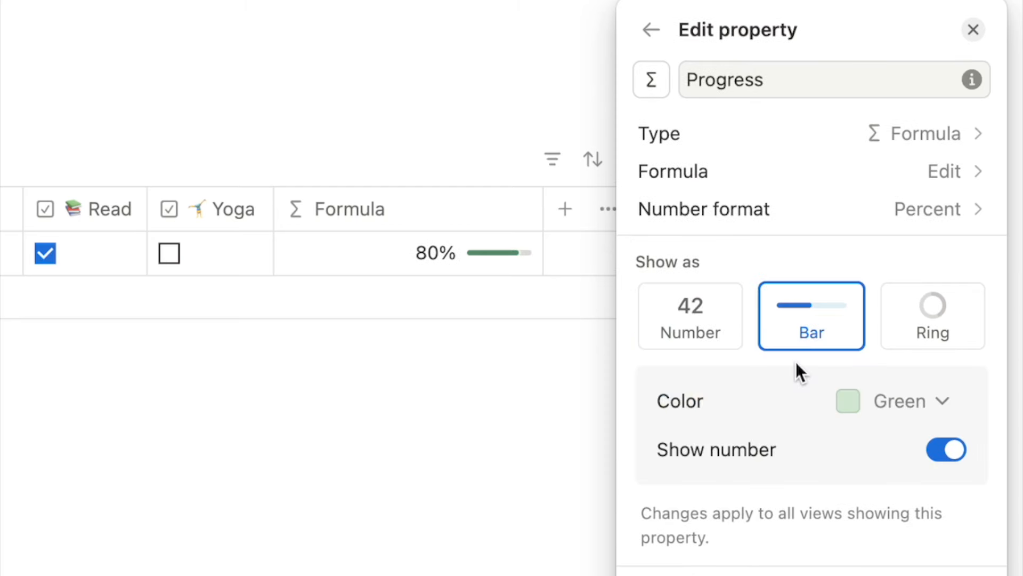
scroll(874, 346, down, 2)
click(946, 235)
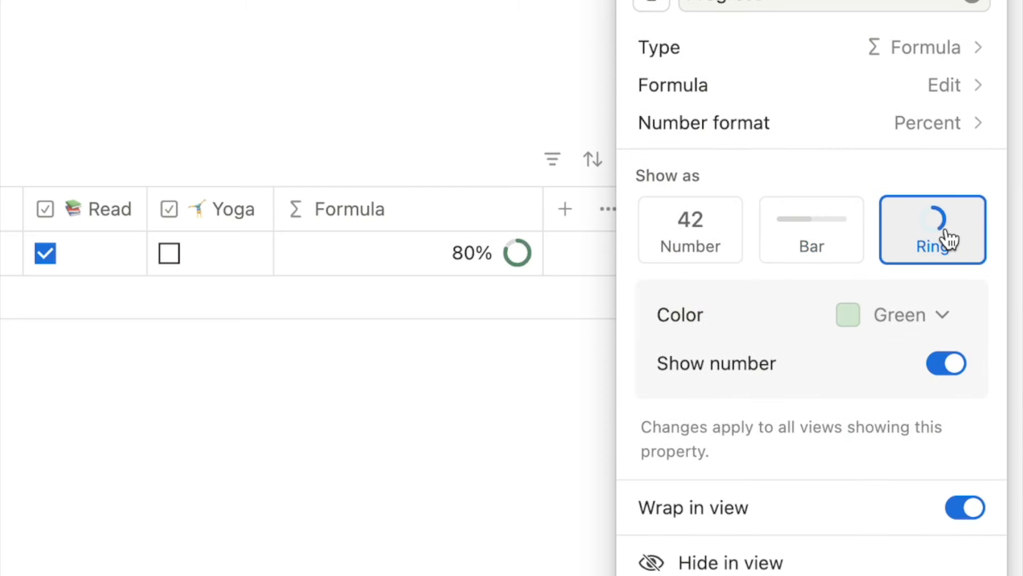
click(815, 235)
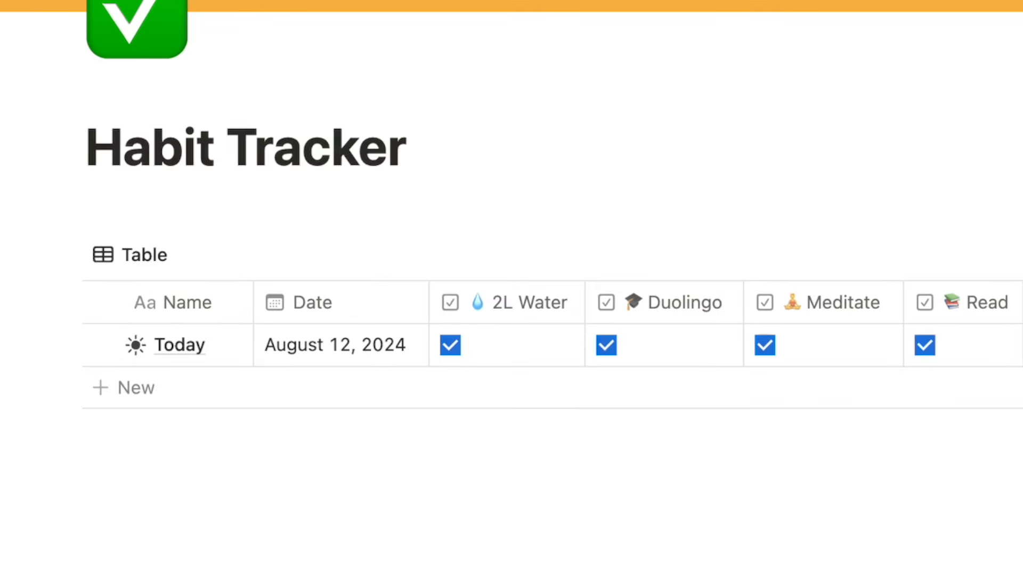
Insert an inline table database titled Analytics and hide its title.
text(/data)
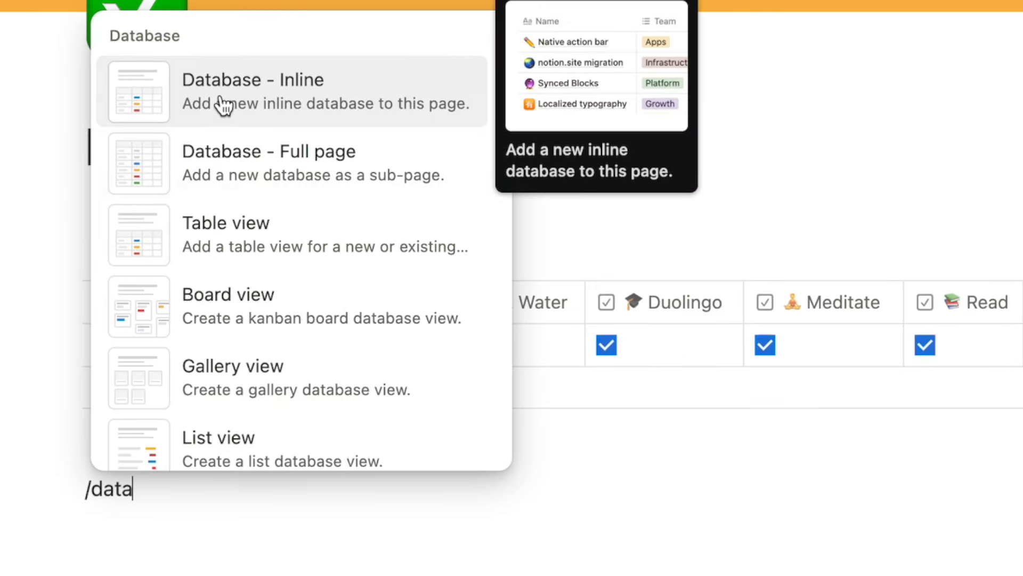
click(321, 95)
text(Anay)
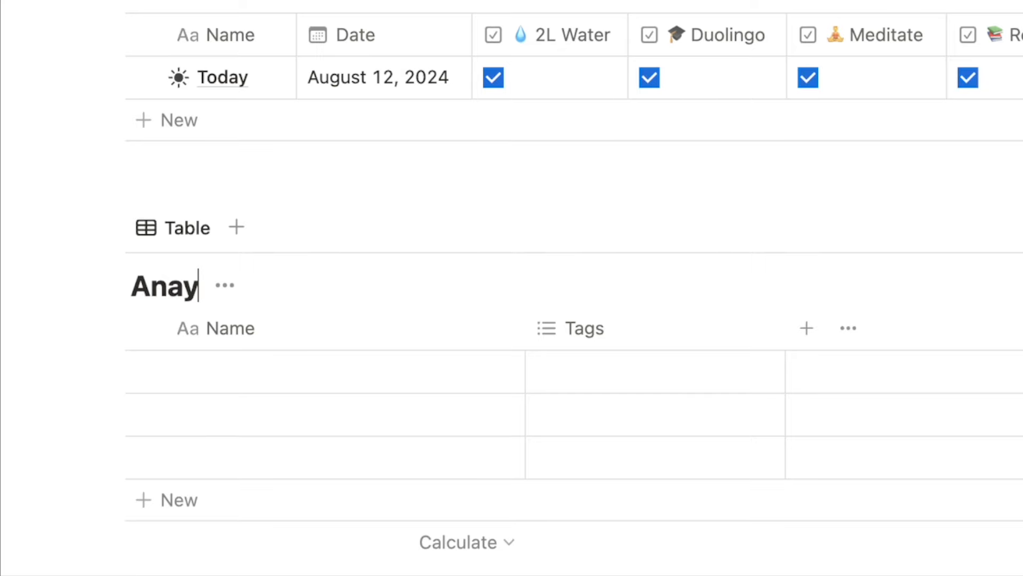
key(BackSpace)
text(lytics)
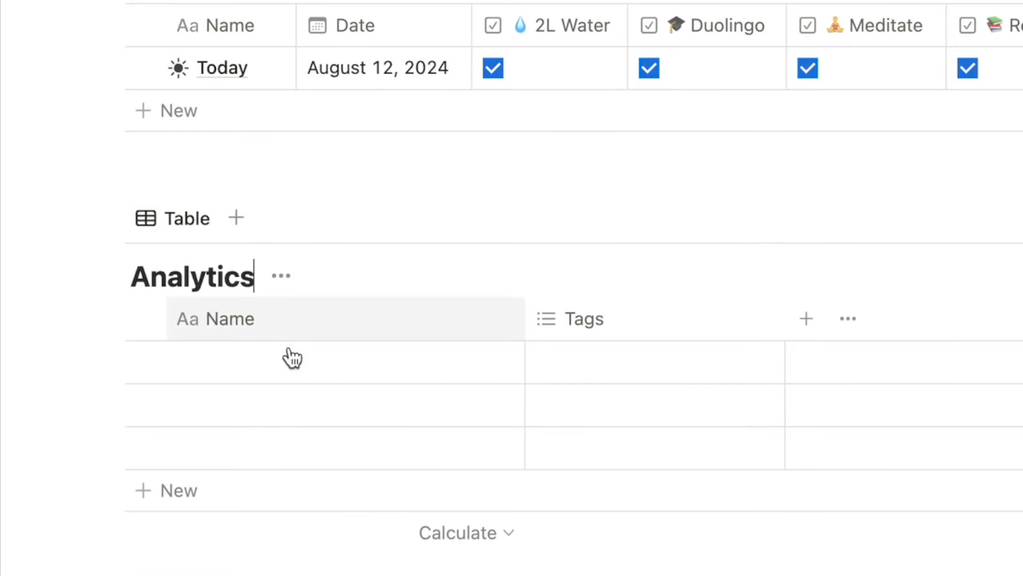
click(281, 285)
click(278, 413)
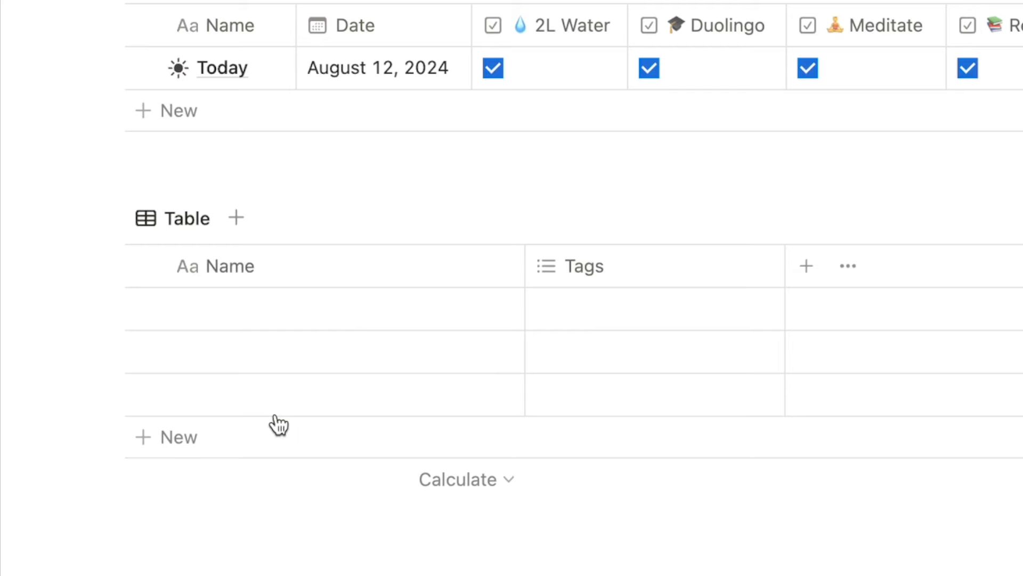
Delete the table's Tags column and its two empty rows.
click(638, 288)
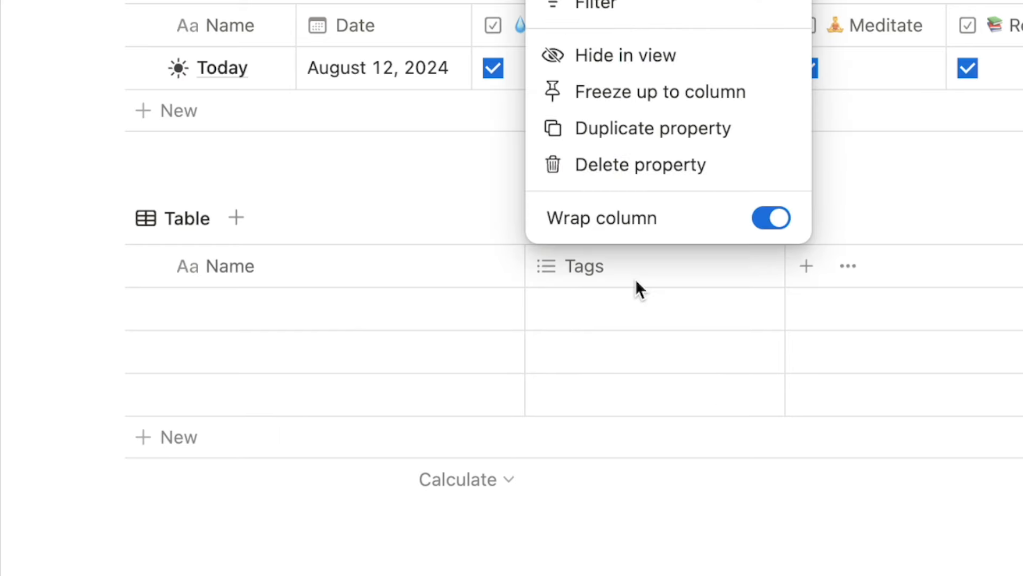
click(650, 171)
click(776, 187)
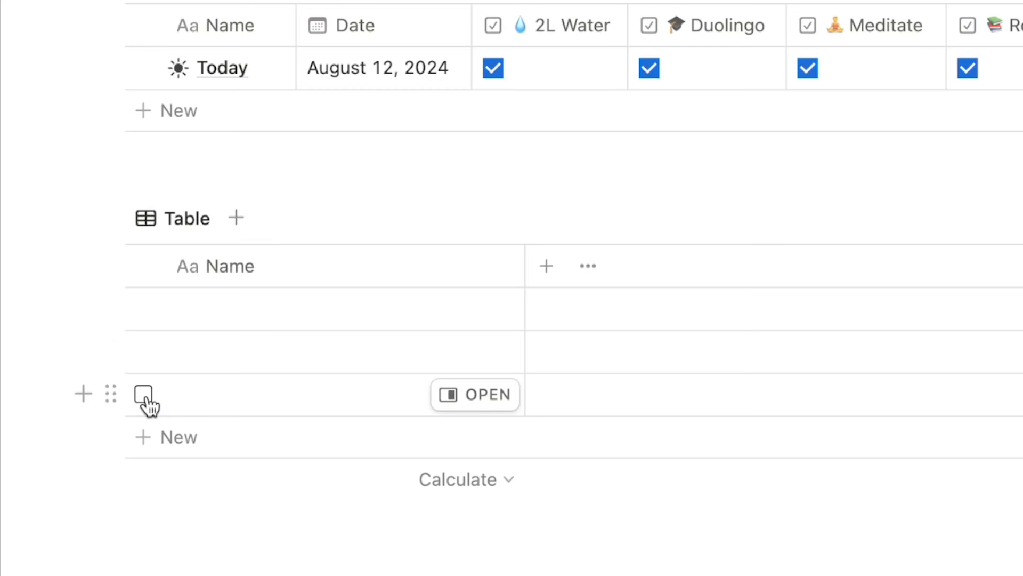
click(143, 394)
click(143, 351)
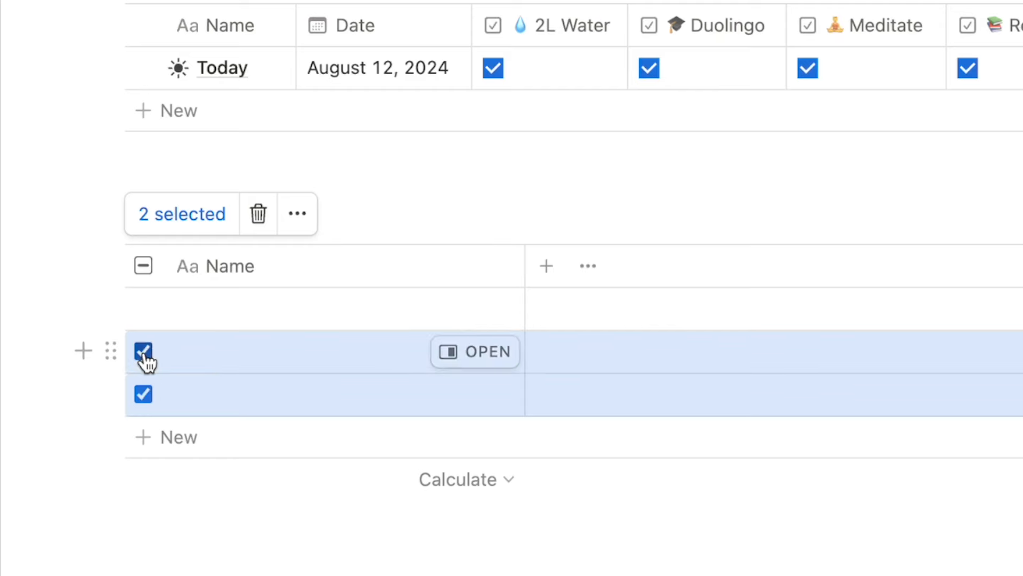
click(258, 214)
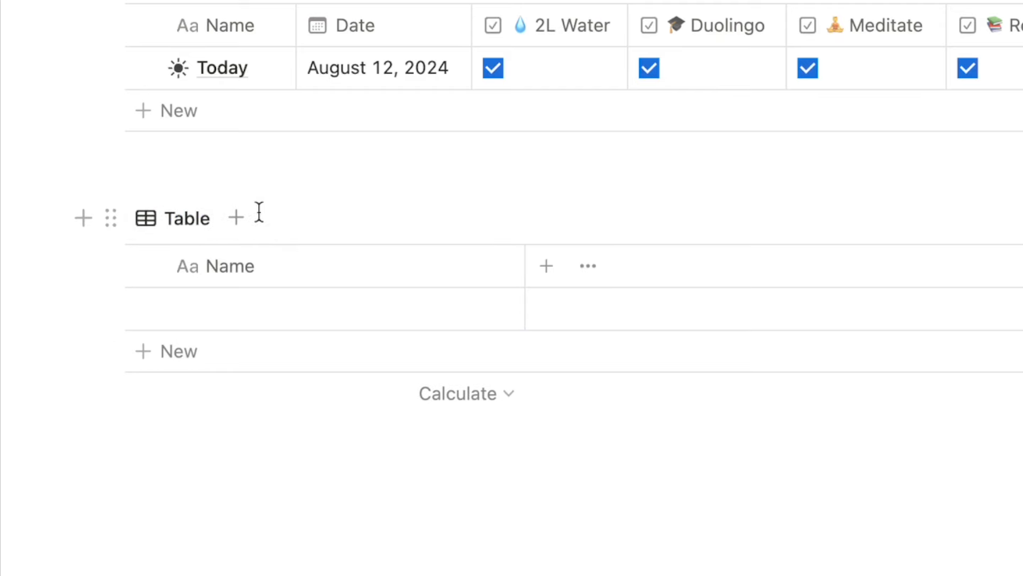
Name the remaining row Analytics and give it a donut chart icon.
click(271, 310)
text(Analytics)
key(Return)
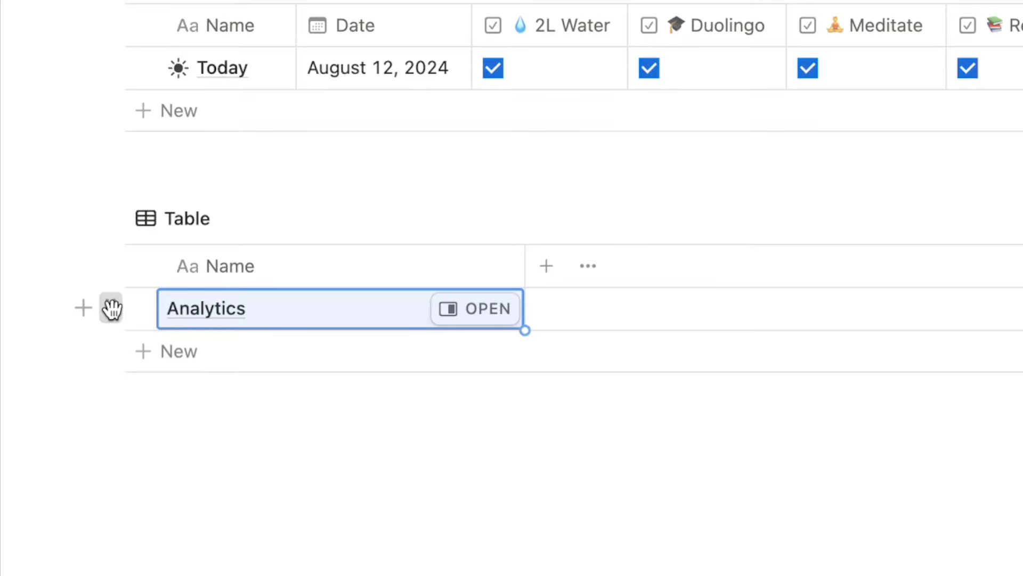
click(111, 308)
click(190, 341)
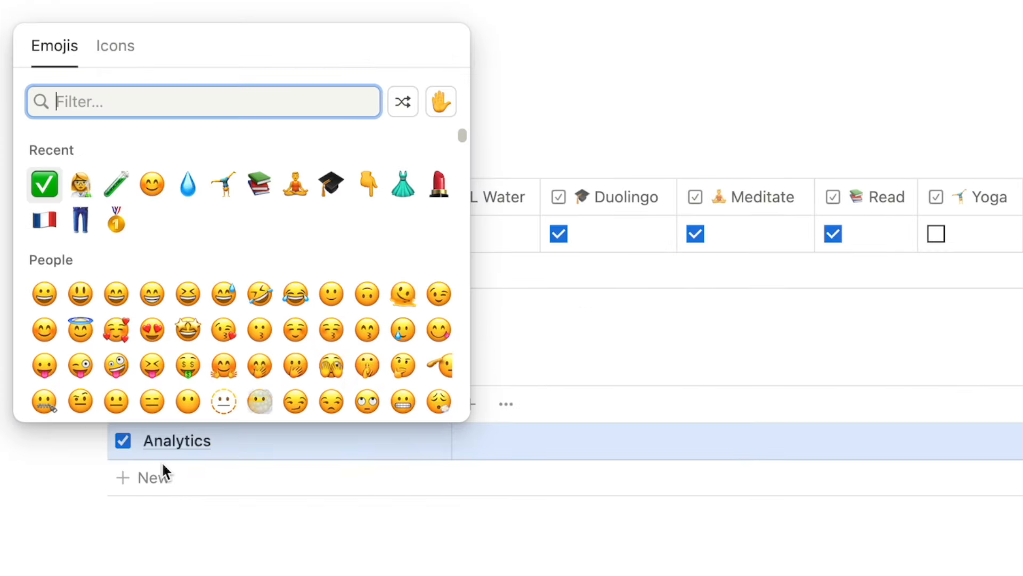
click(115, 48)
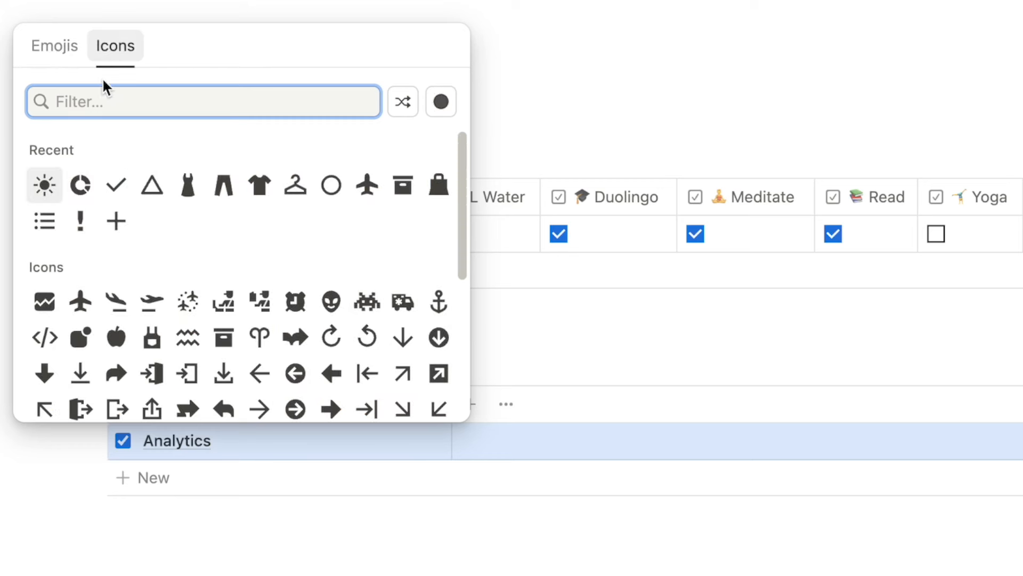
click(80, 186)
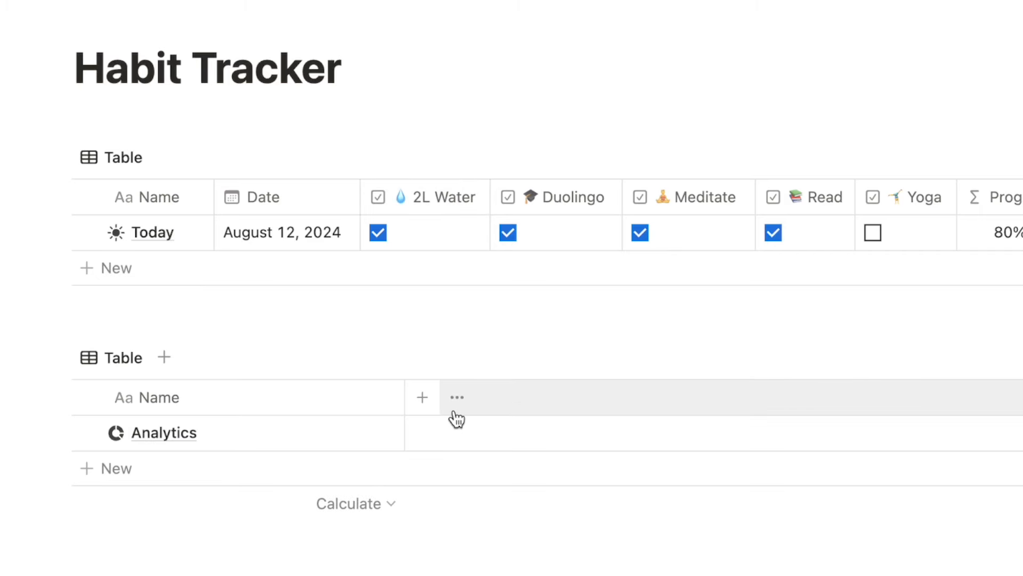
Add a Habit Tracker relation property to Analytics, also shown on Habit Tracker.
click(423, 400)
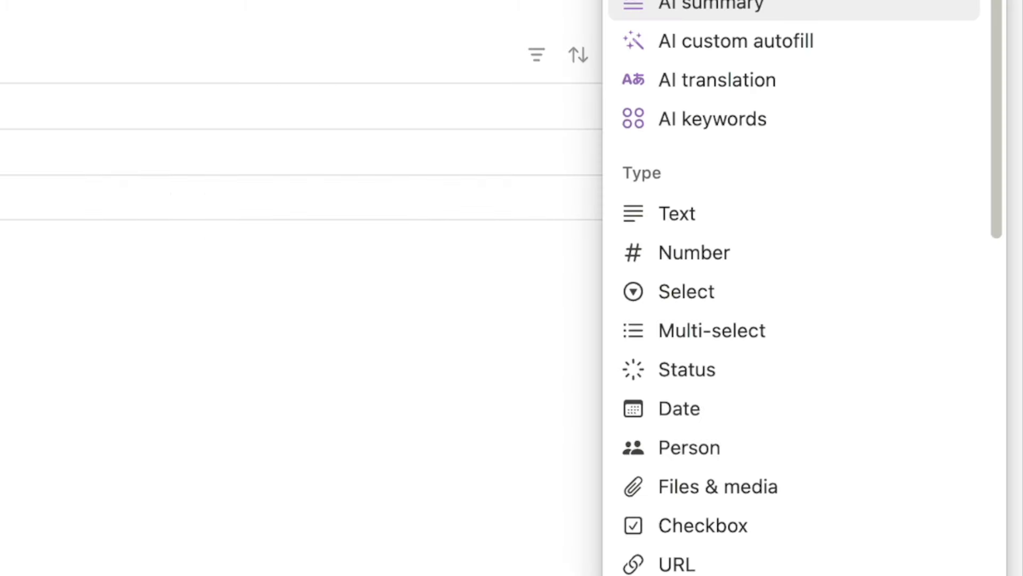
text(rela)
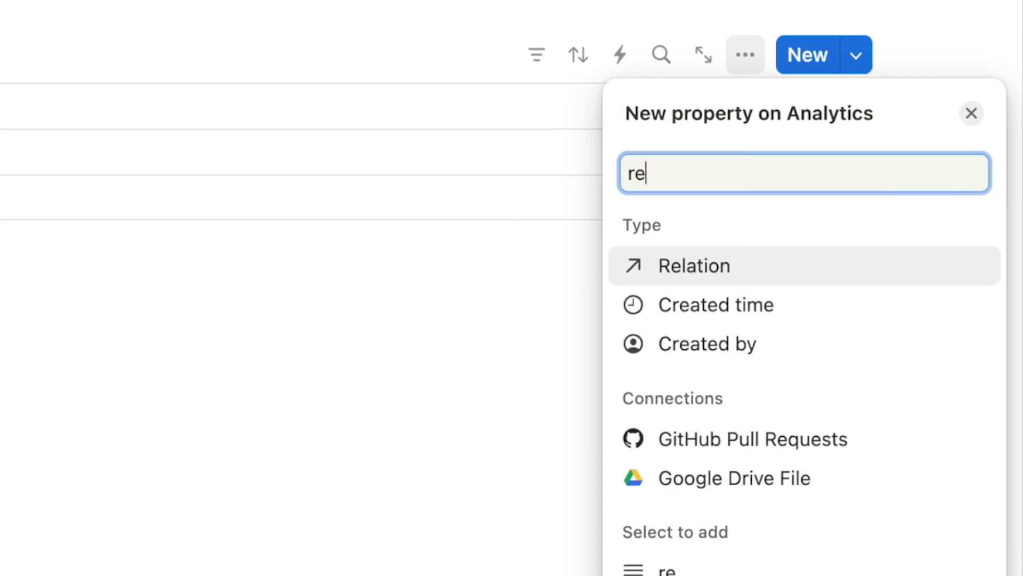
click(702, 280)
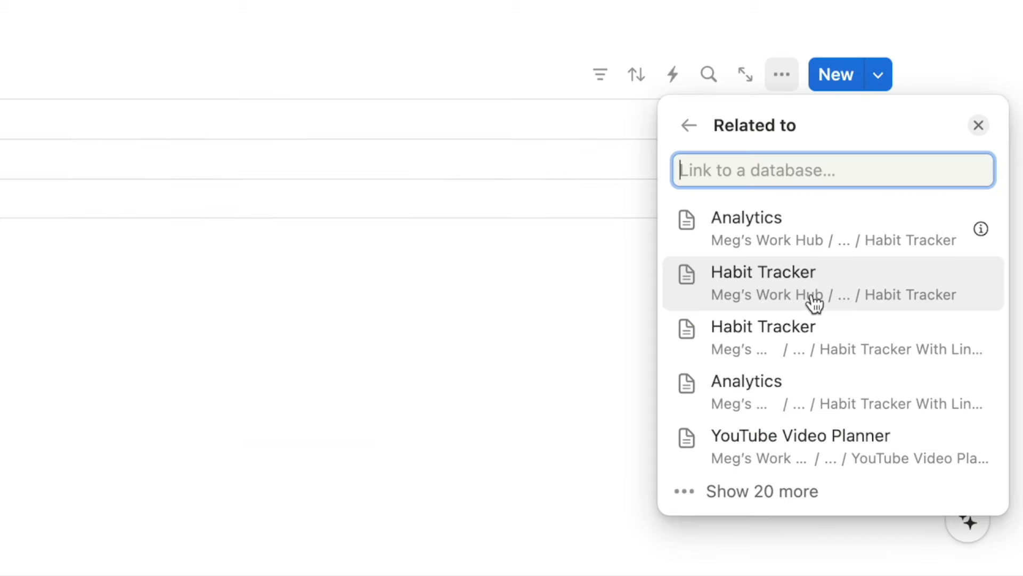
click(815, 302)
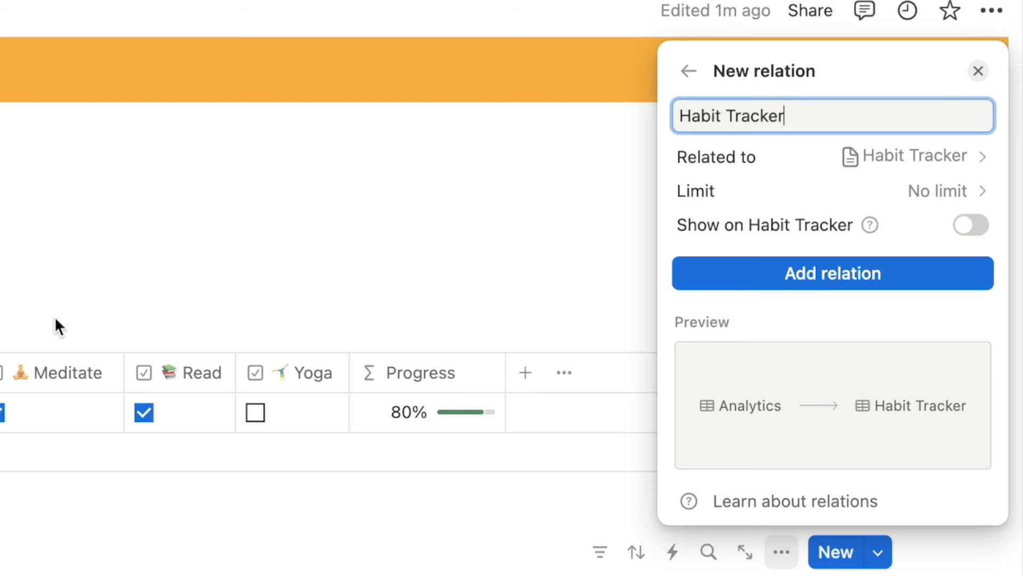
click(971, 224)
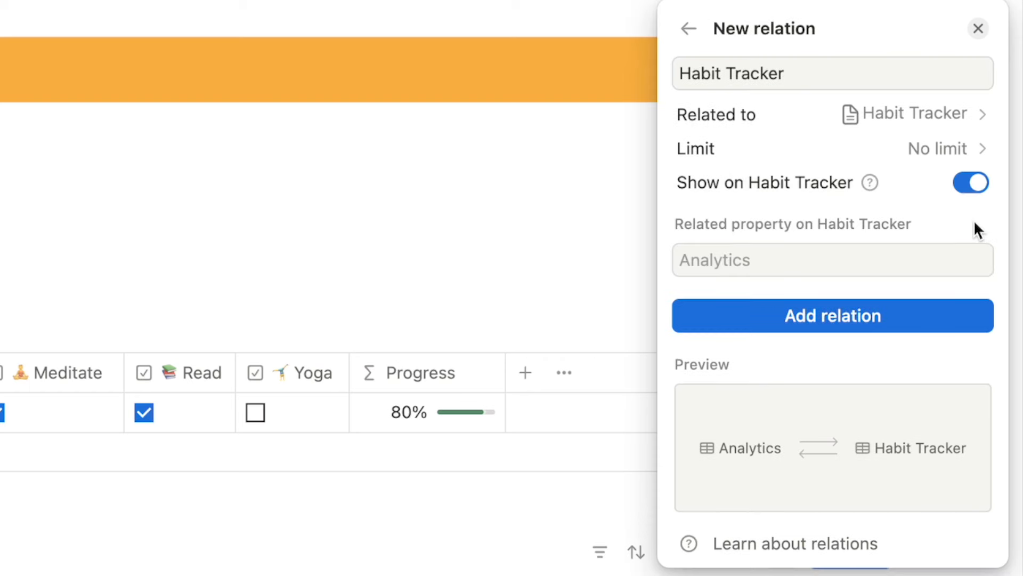
click(811, 326)
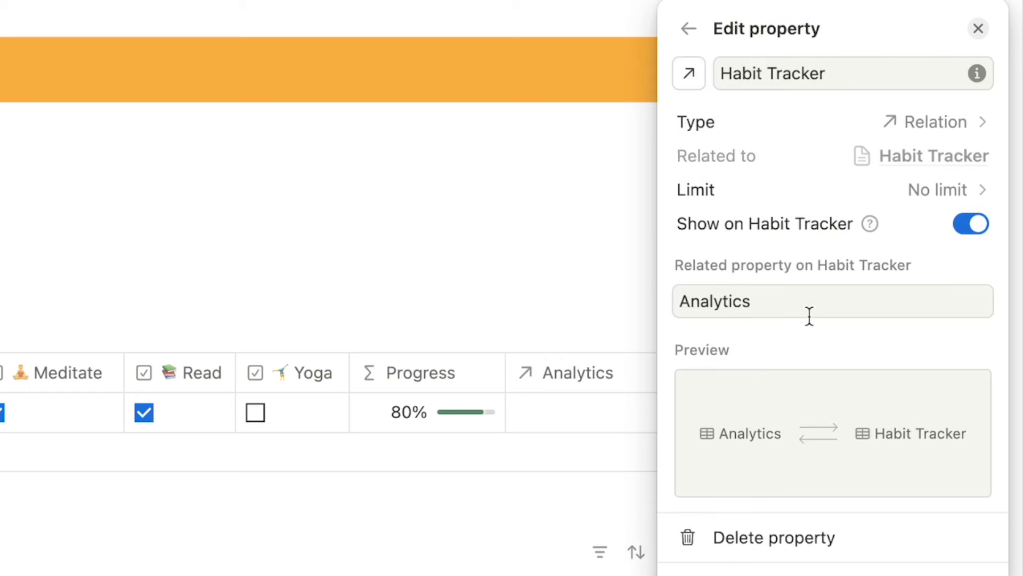
key(Escape)
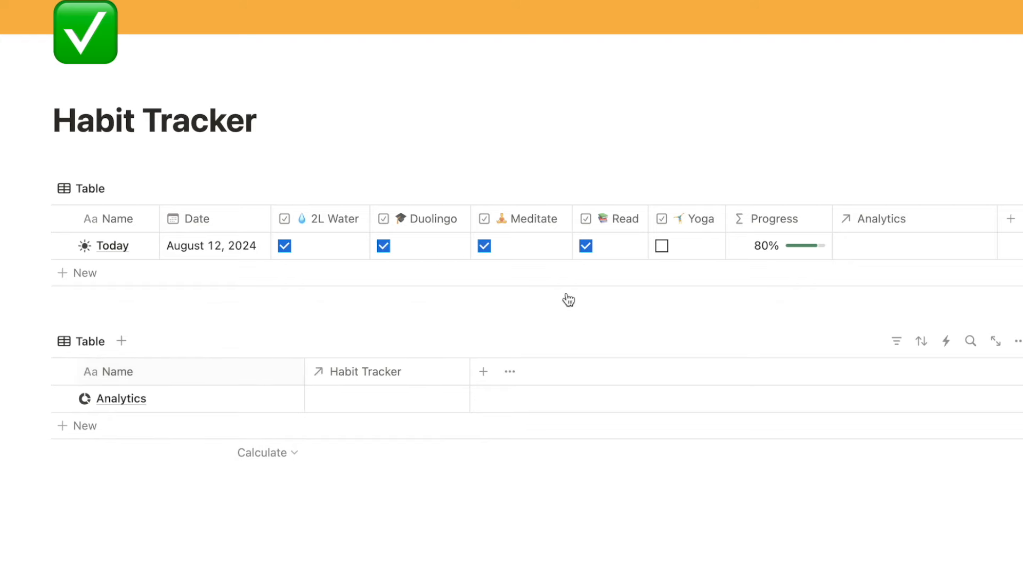
Link the Analytics page in Today's Analytics cell.
click(886, 248)
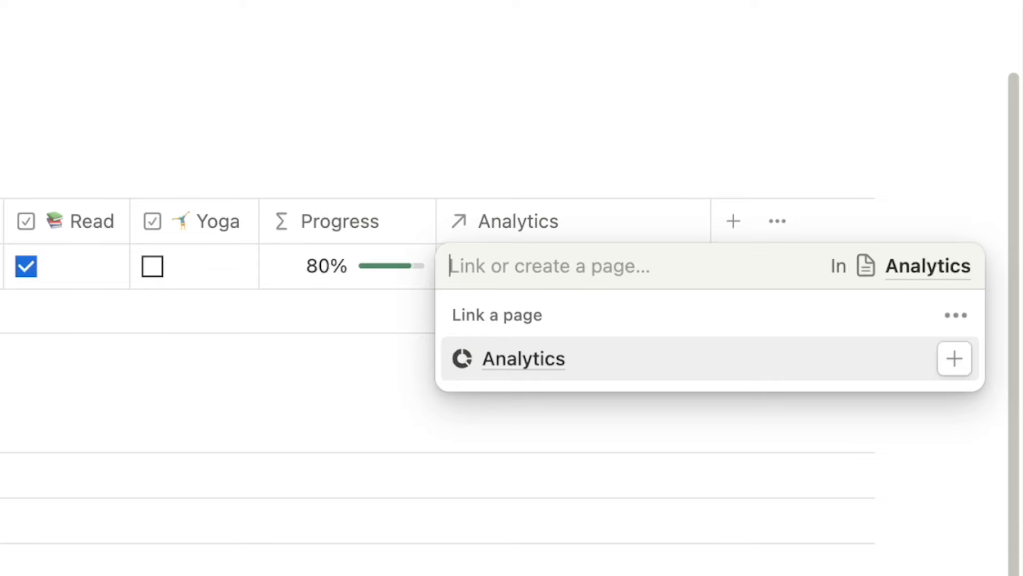
click(505, 366)
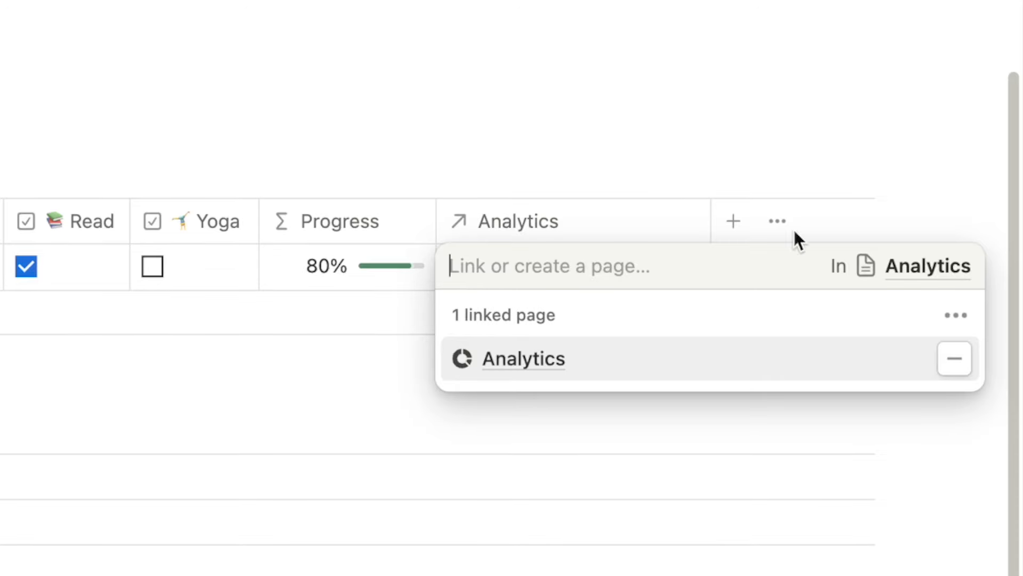
key(Escape)
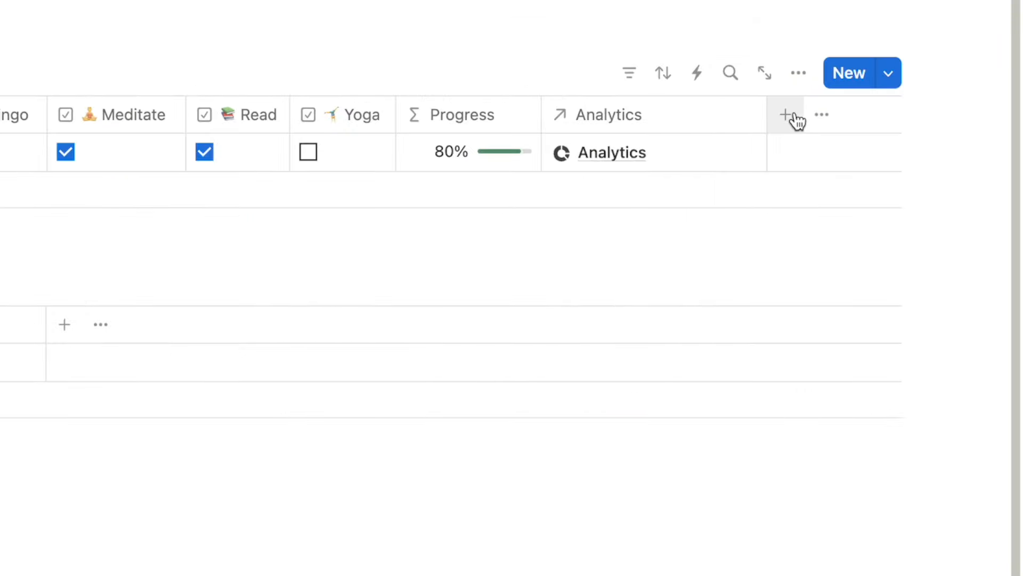
Switch the habit table's view layout to Calendar.
click(800, 75)
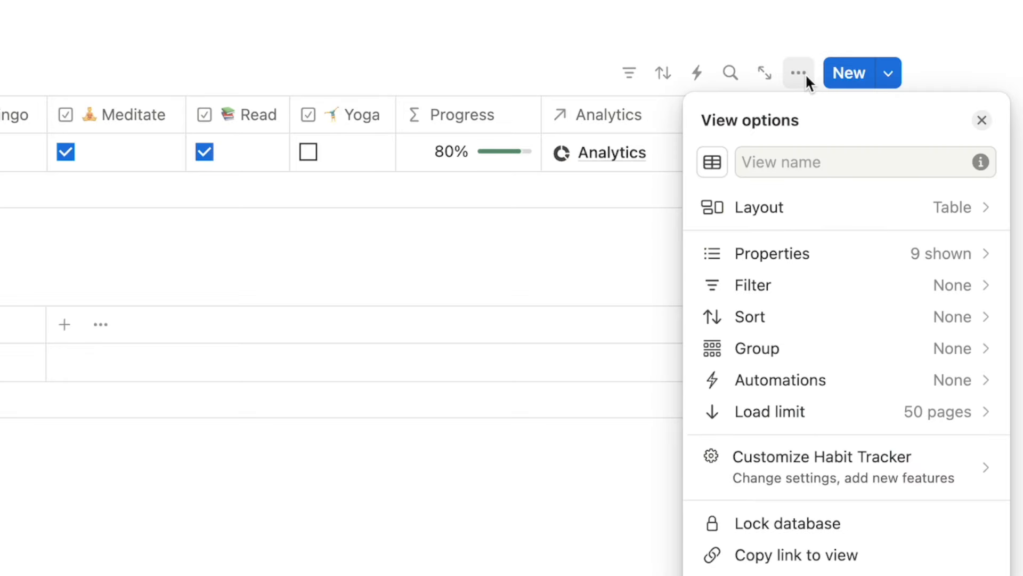
click(766, 213)
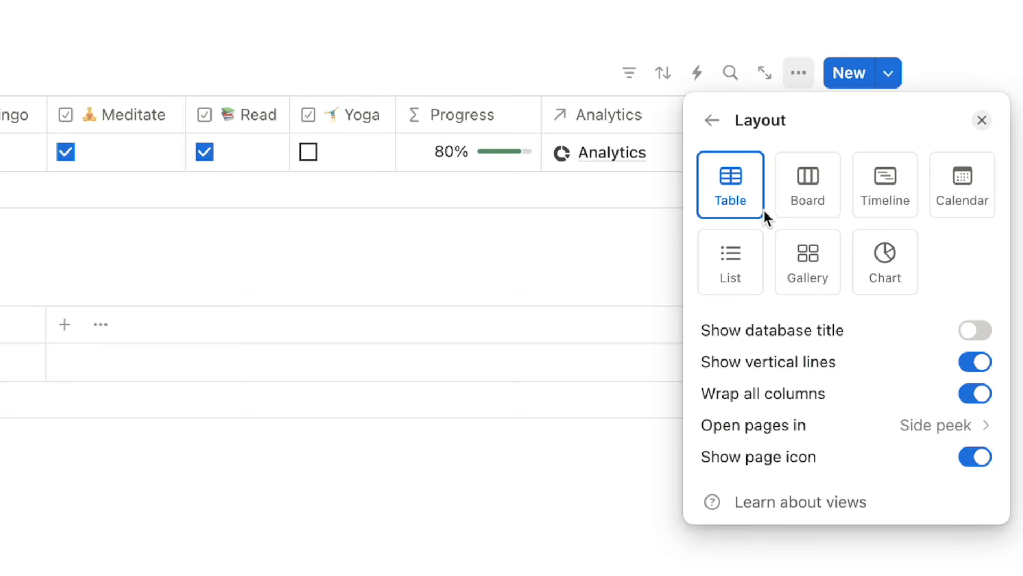
click(951, 192)
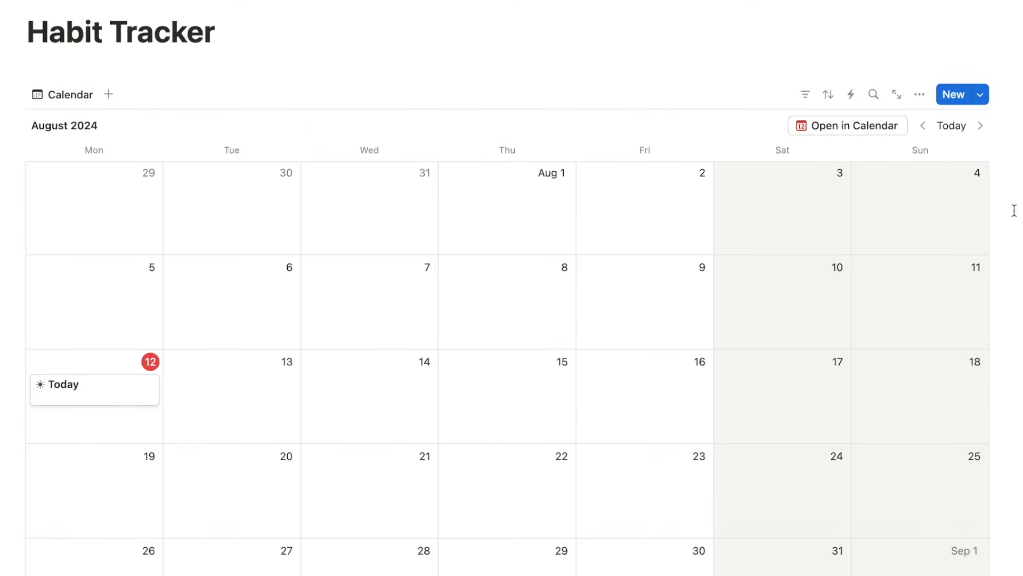
scroll(1014, 210, down, 3)
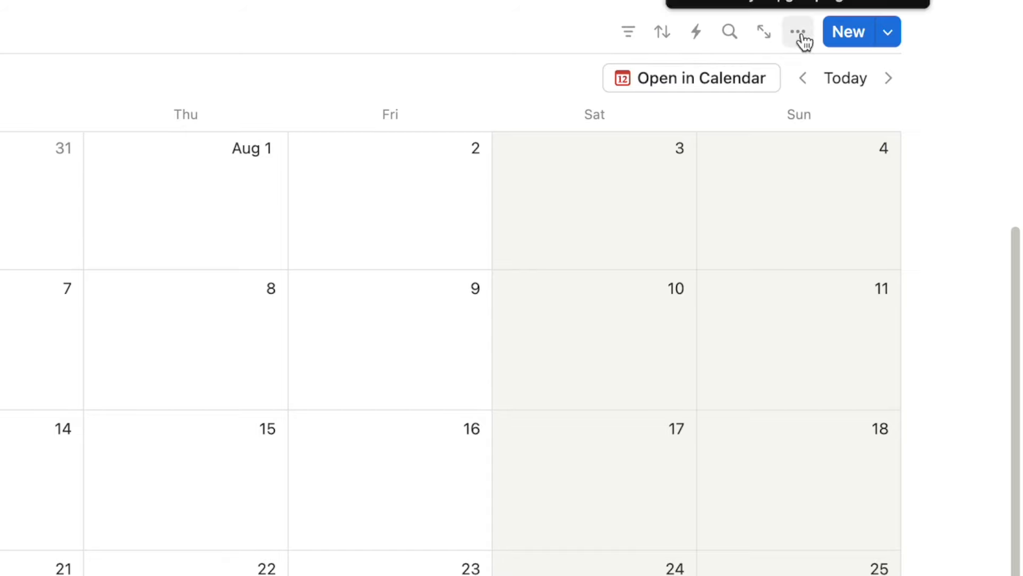
Show 2L Water, Duolingo, Read, Yoga, Meditate and Progress on the calendar cards.
click(922, 22)
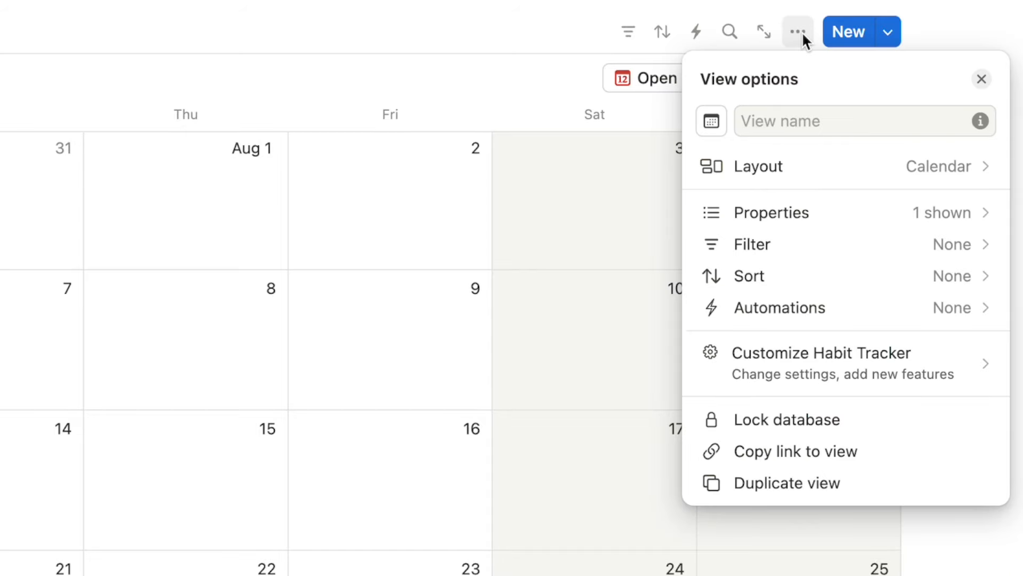
click(779, 219)
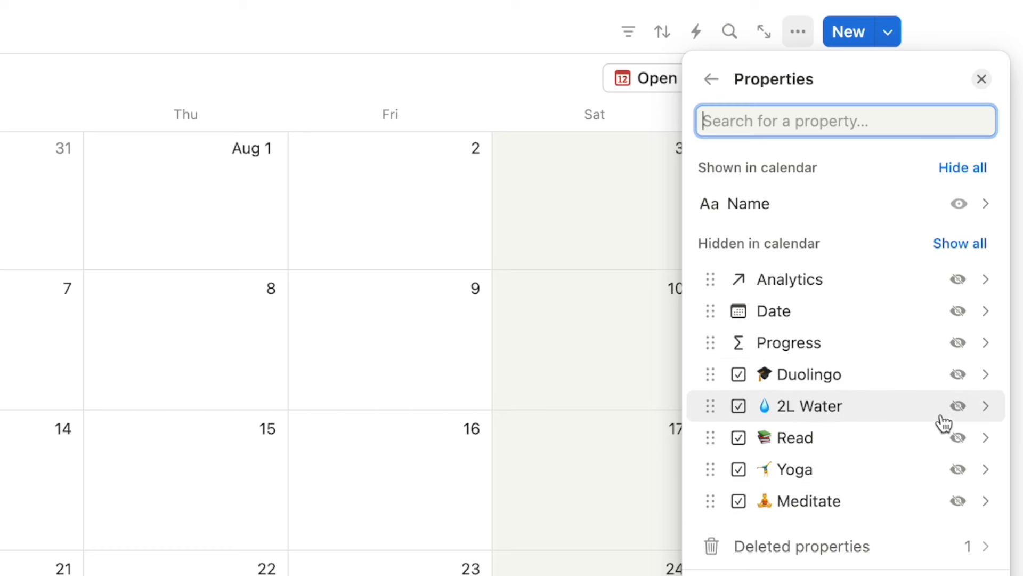
click(958, 406)
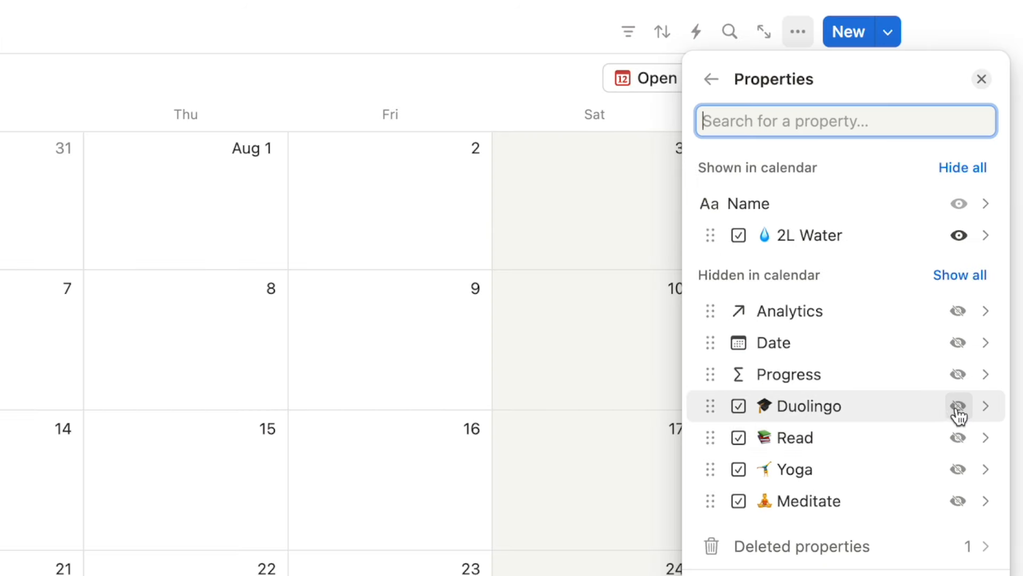
click(958, 406)
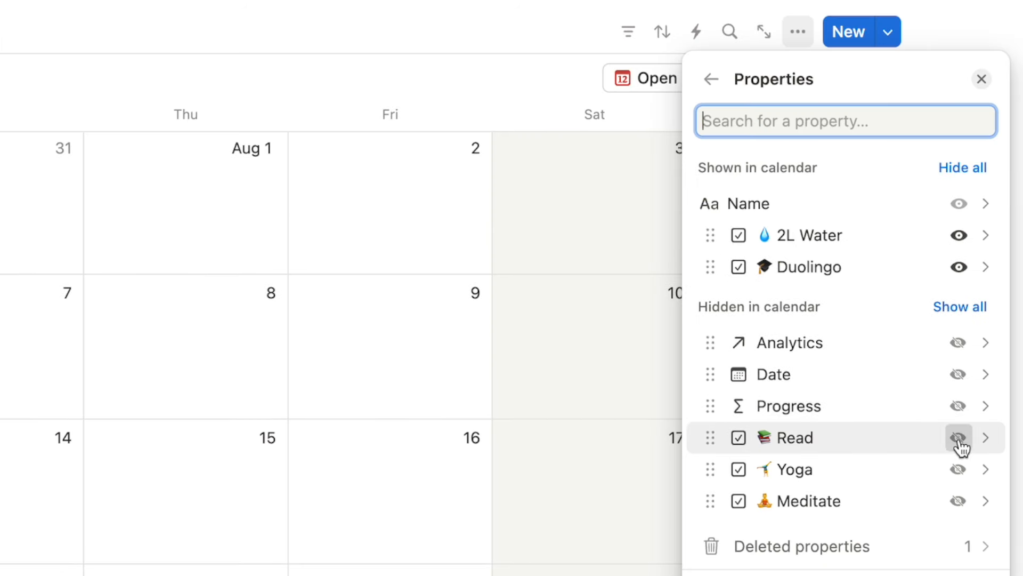
click(958, 438)
click(958, 470)
click(958, 501)
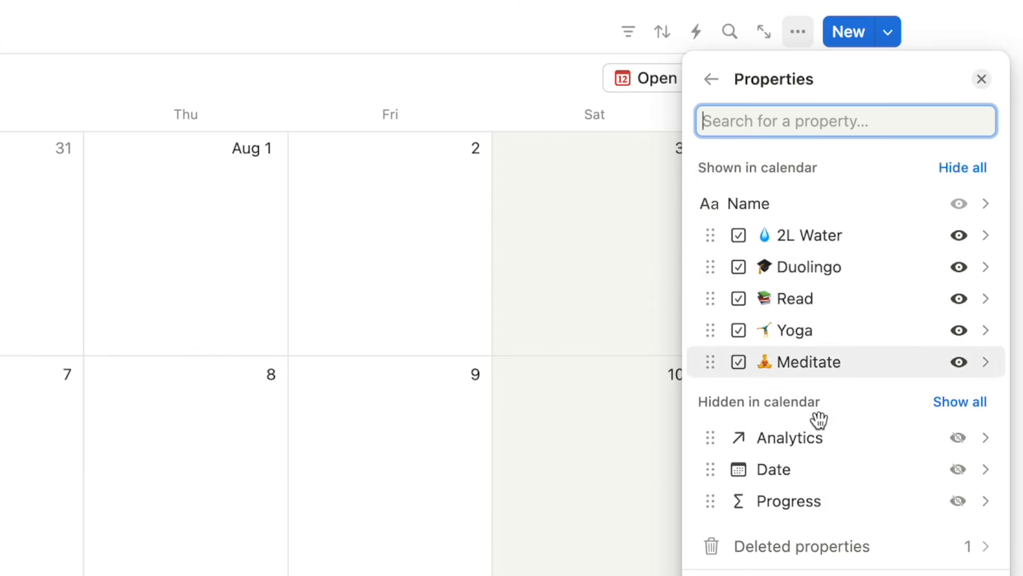
click(960, 502)
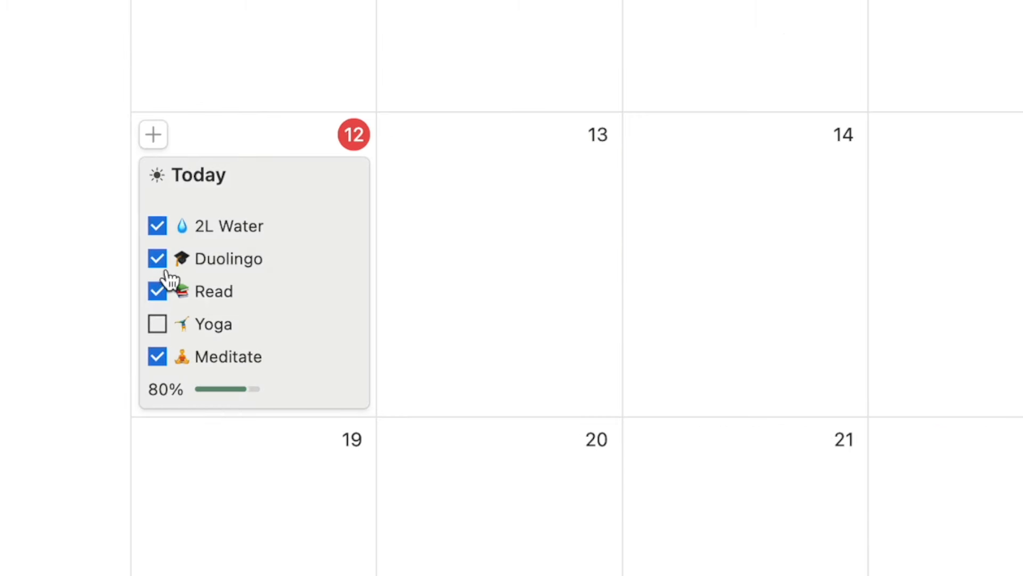
Toggle Read off and on, then tick Yoga so Today reaches 100%.
click(159, 294)
click(158, 294)
click(158, 325)
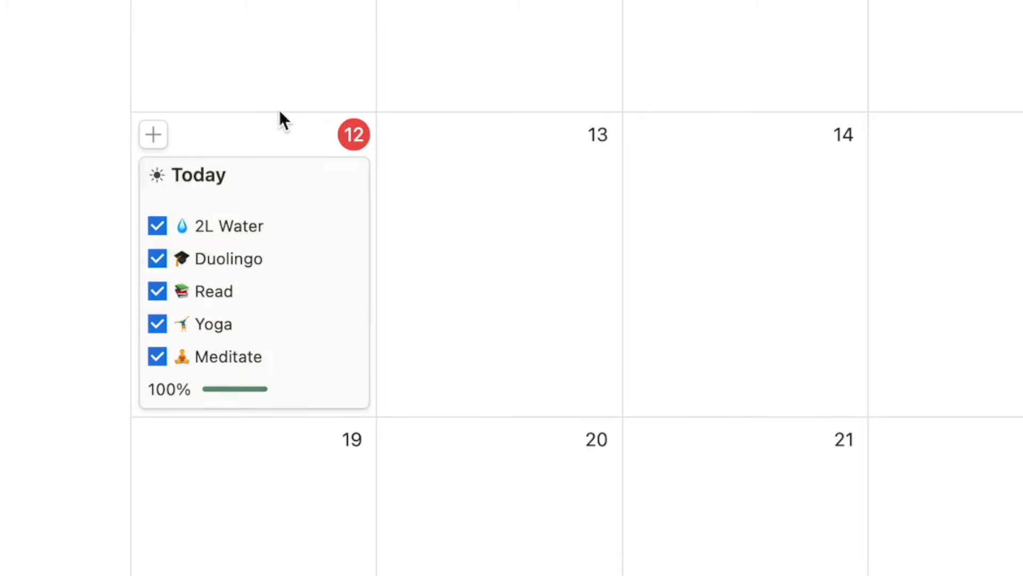
scroll(392, 389, up, 5)
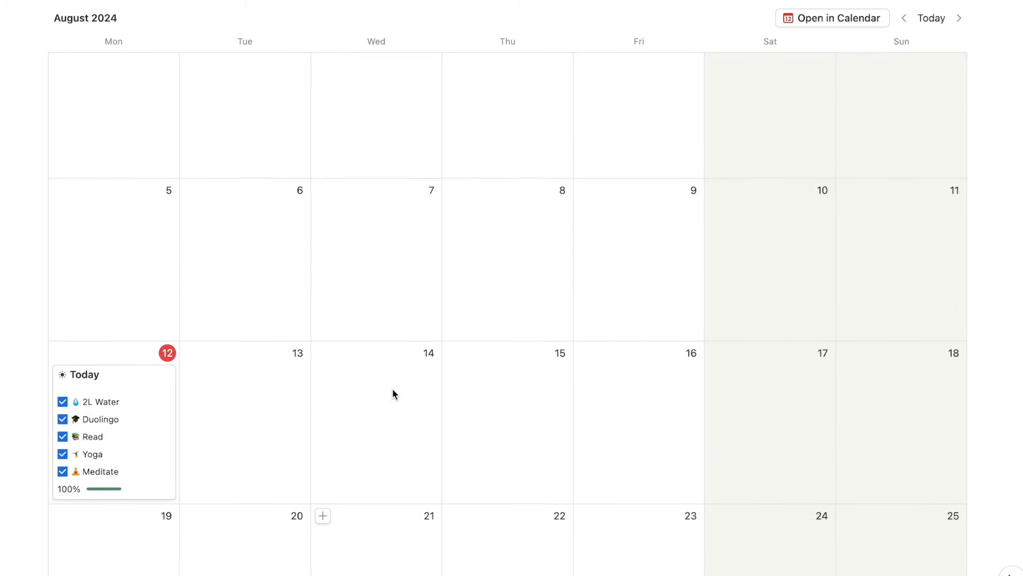
scroll(392, 394, up, 3)
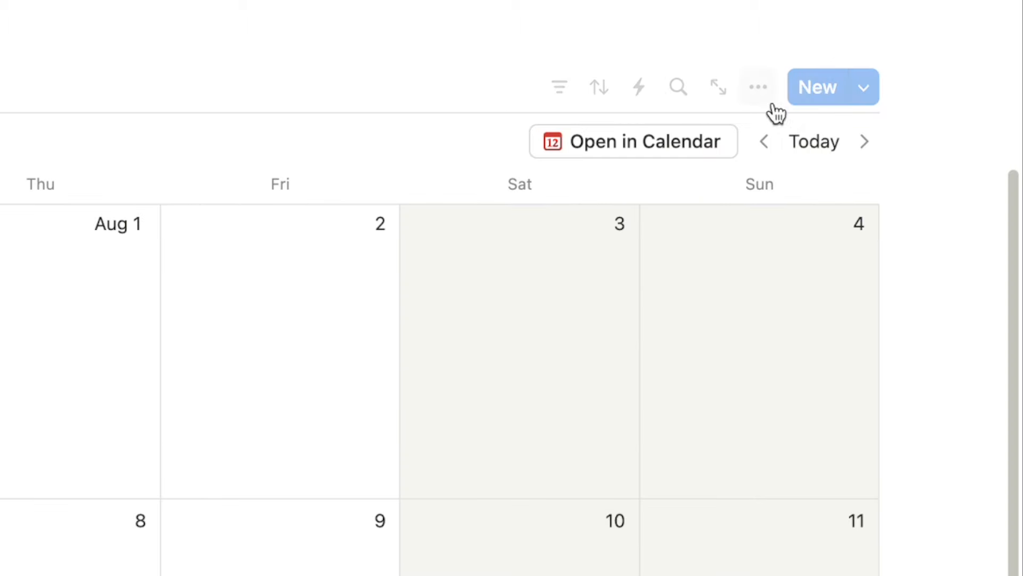
Create a new entry template named Today with a sun icon.
click(865, 85)
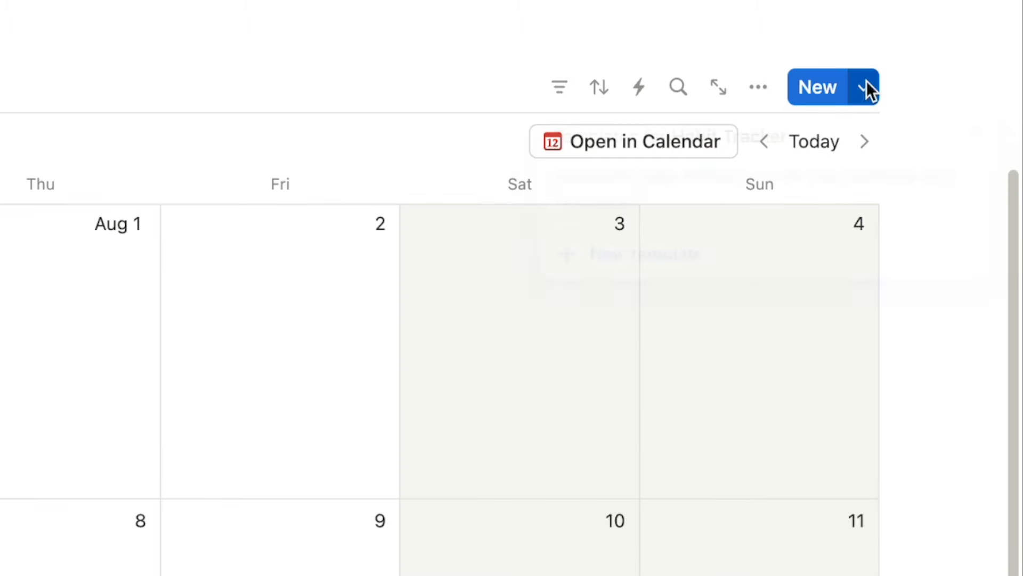
click(628, 279)
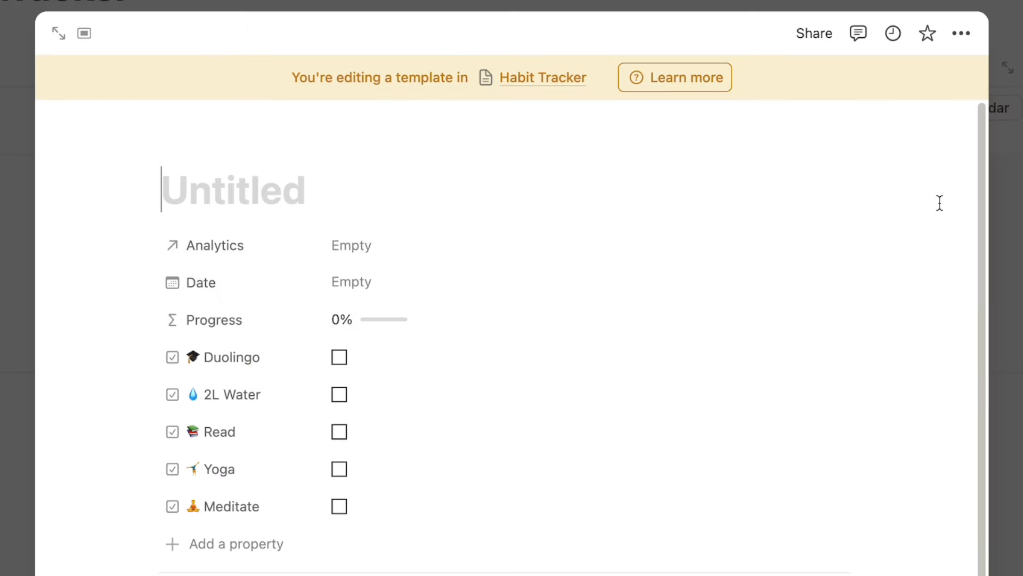
text(Today)
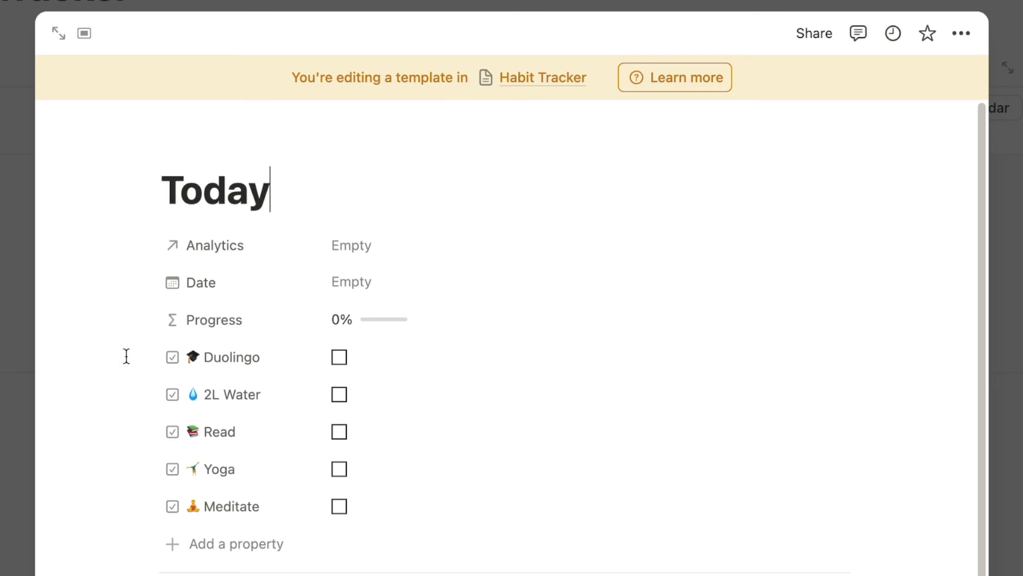
click(192, 148)
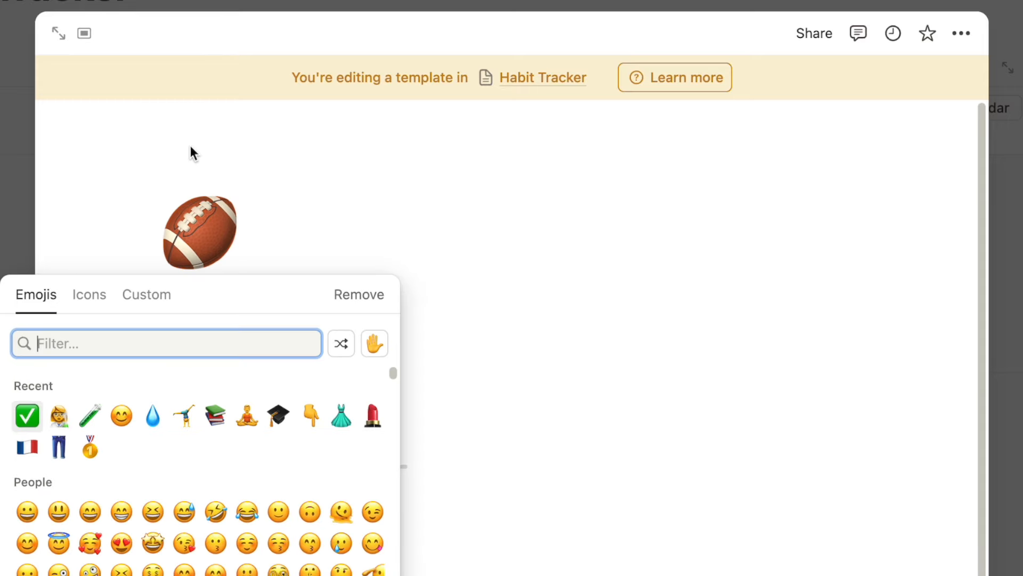
click(78, 293)
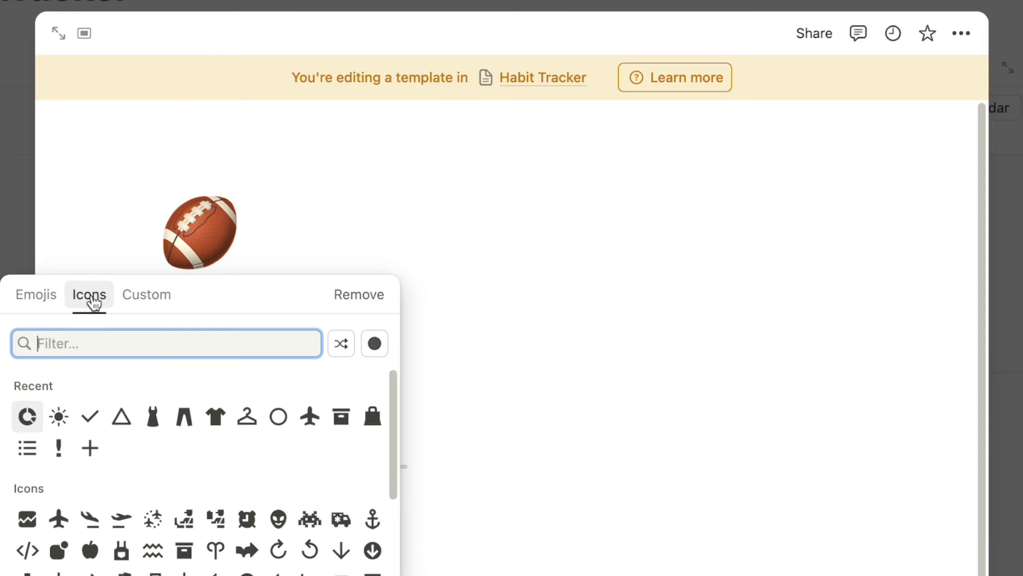
click(59, 414)
Link the template to Analytics, set its Date to Today, and close it.
scroll(320, 256, down, 3)
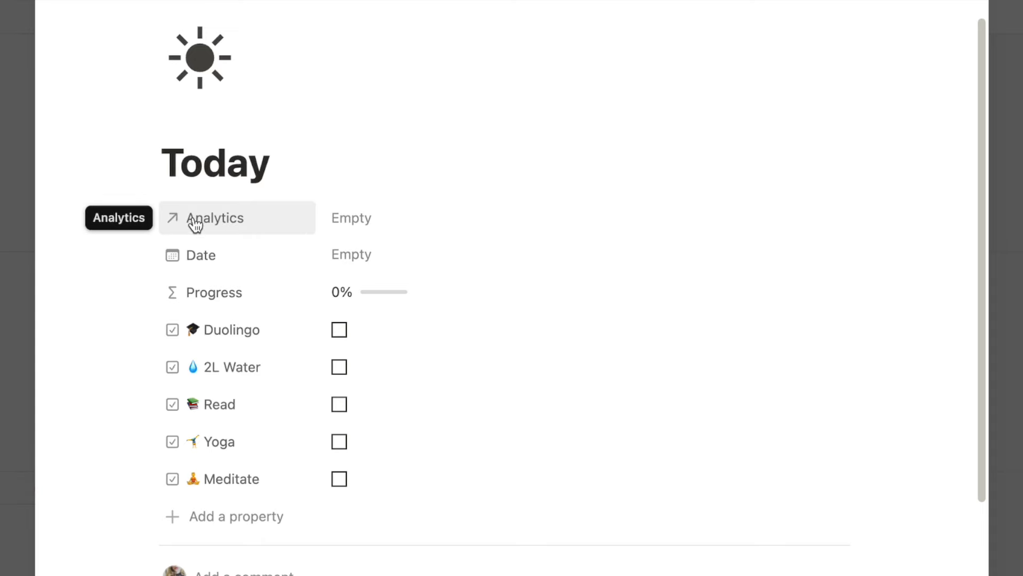
click(365, 225)
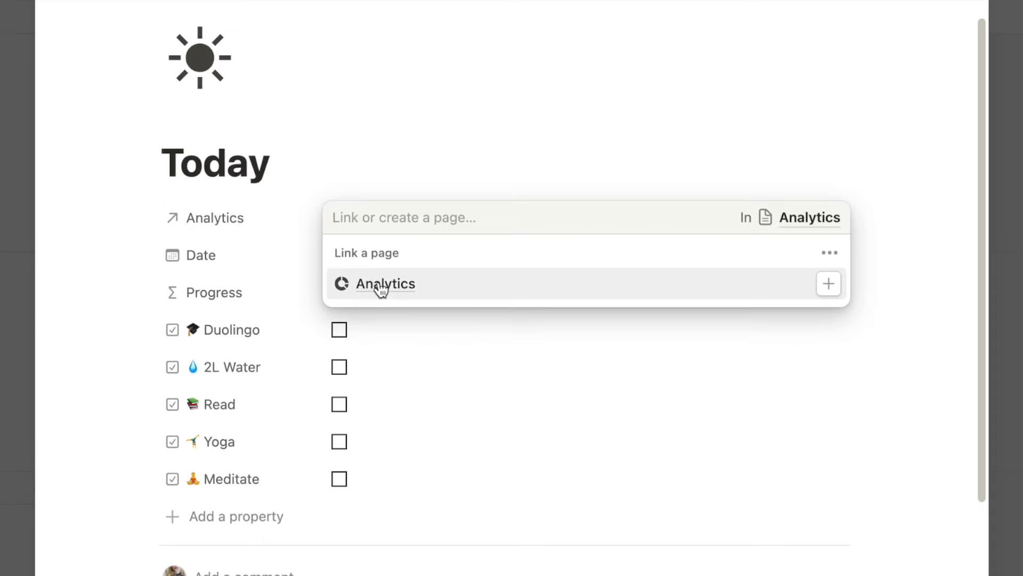
click(453, 294)
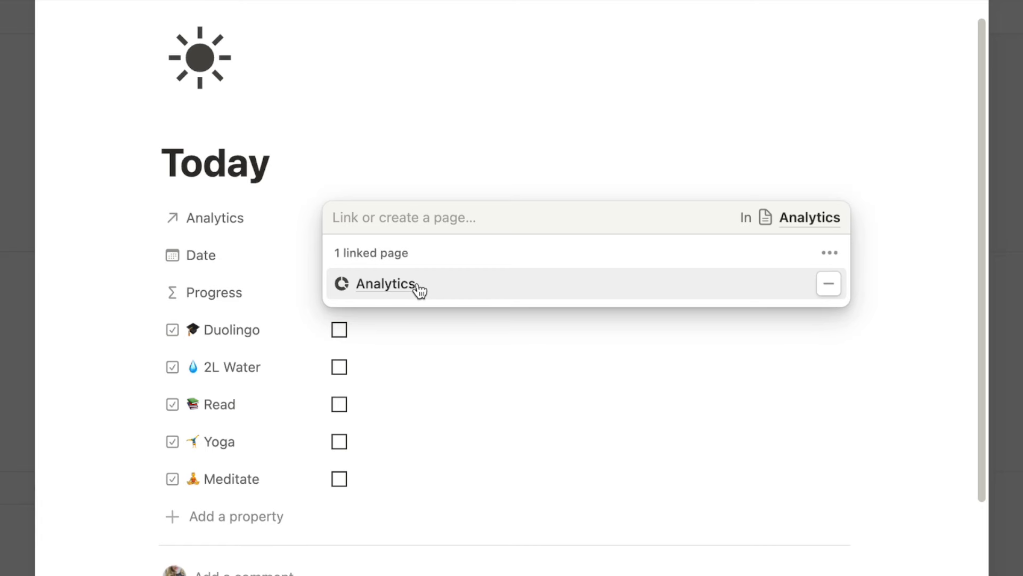
click(126, 216)
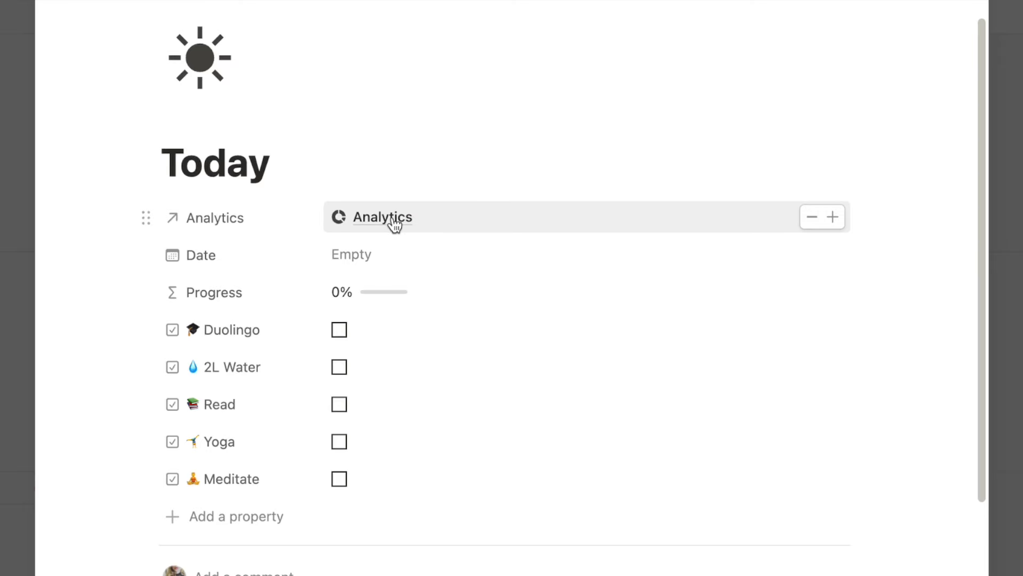
click(356, 259)
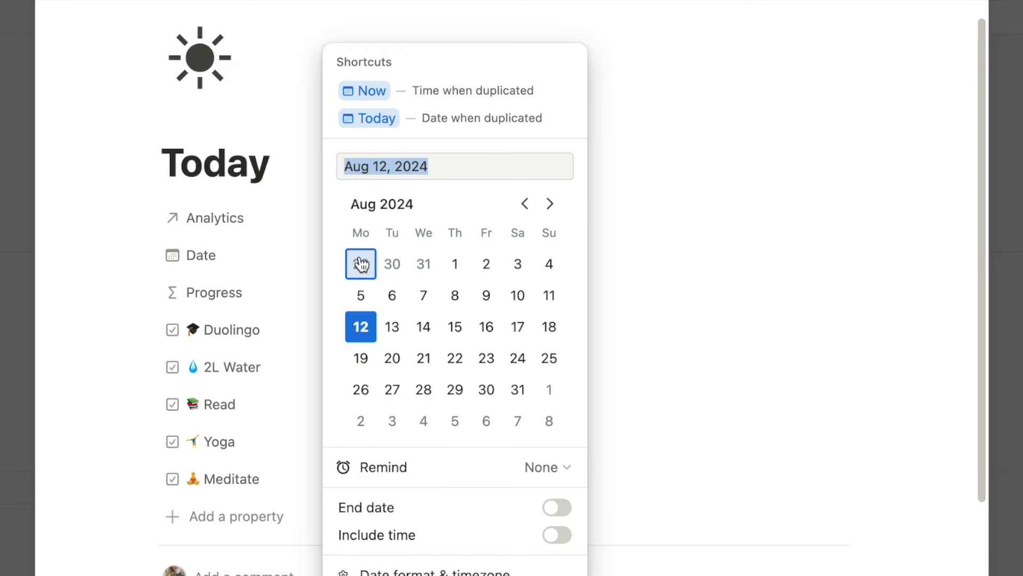
click(453, 122)
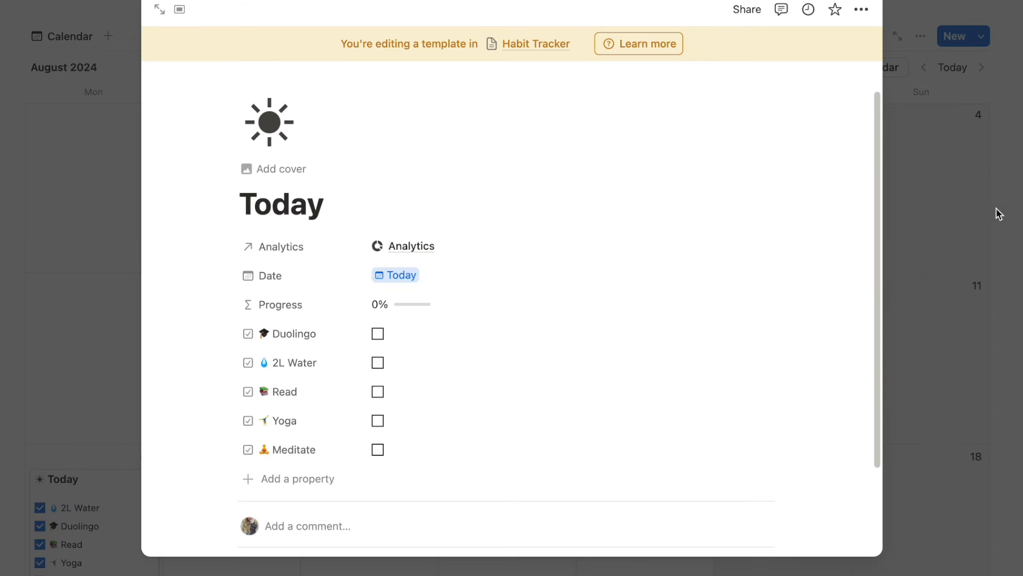
click(998, 213)
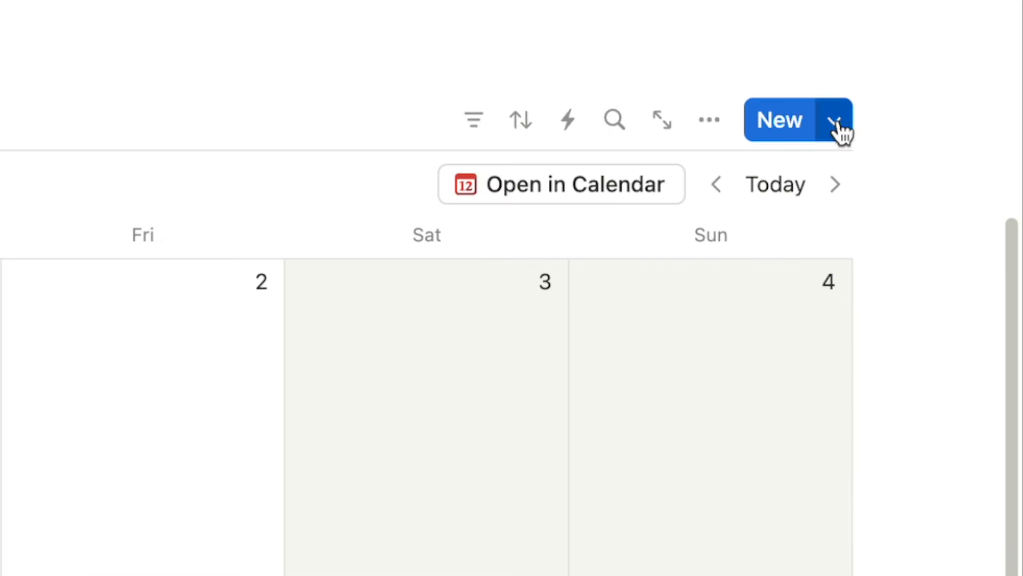
Set the Today template as the default for all Habit Tracker views.
click(982, 36)
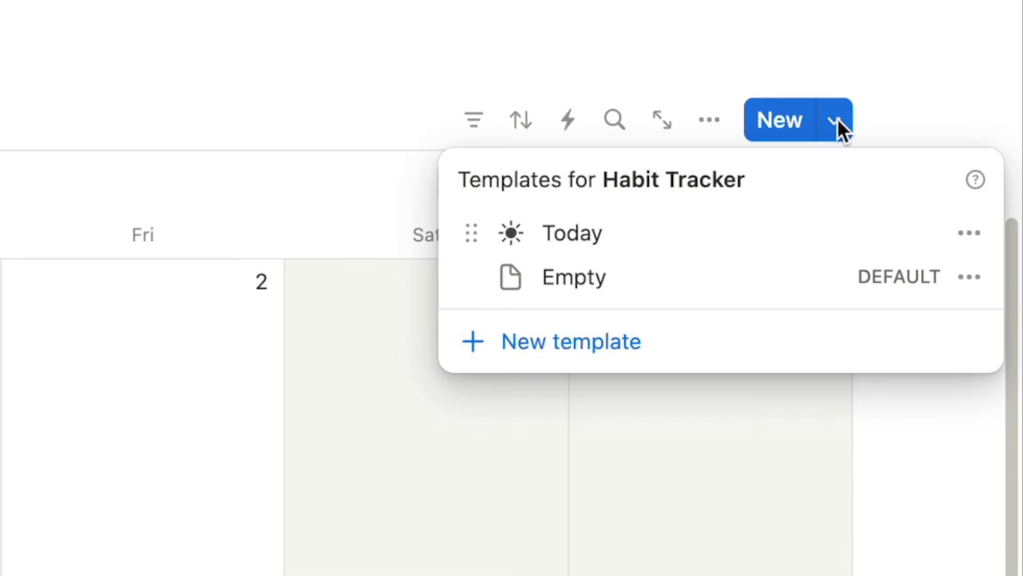
click(967, 234)
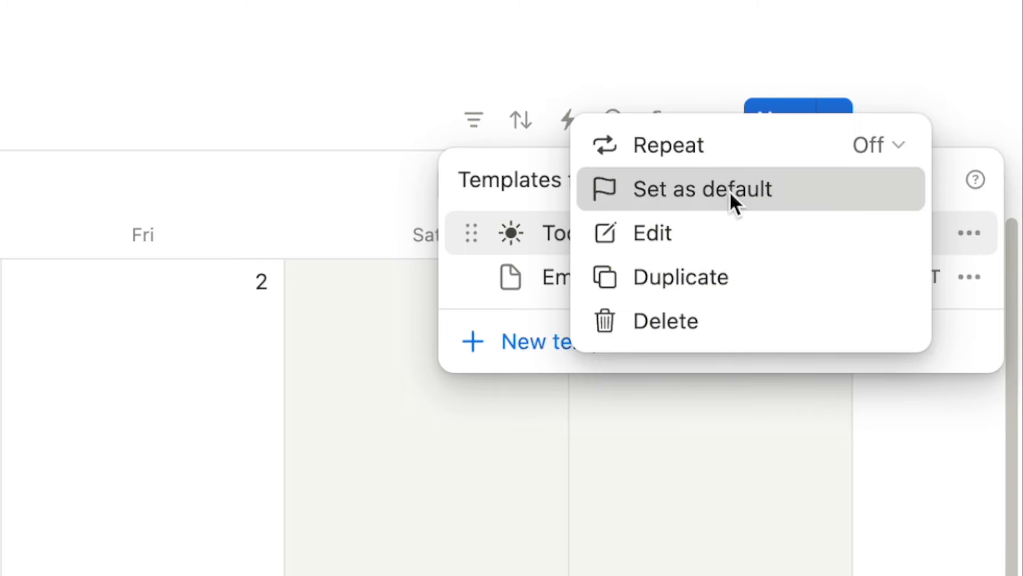
click(730, 191)
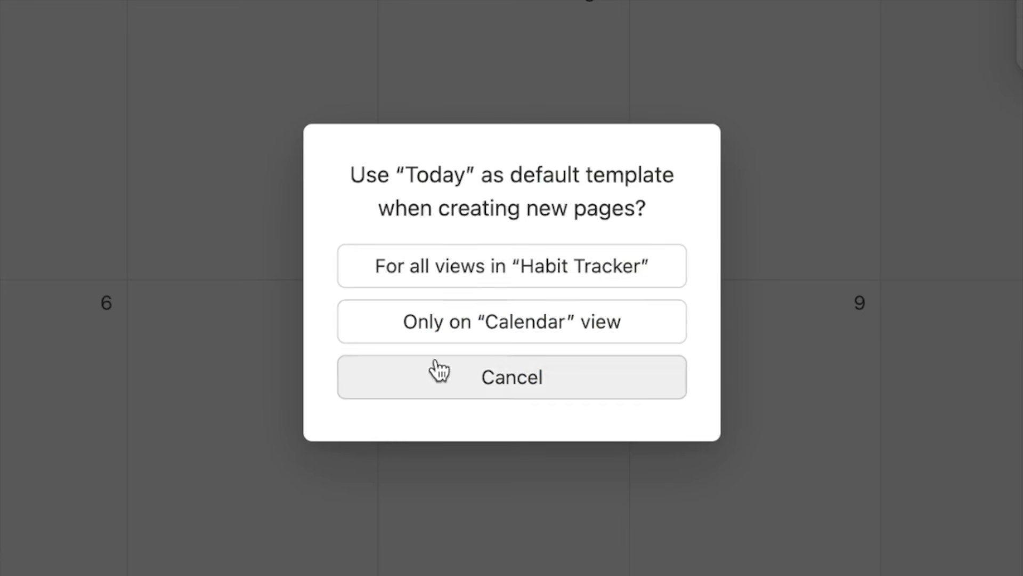
click(537, 267)
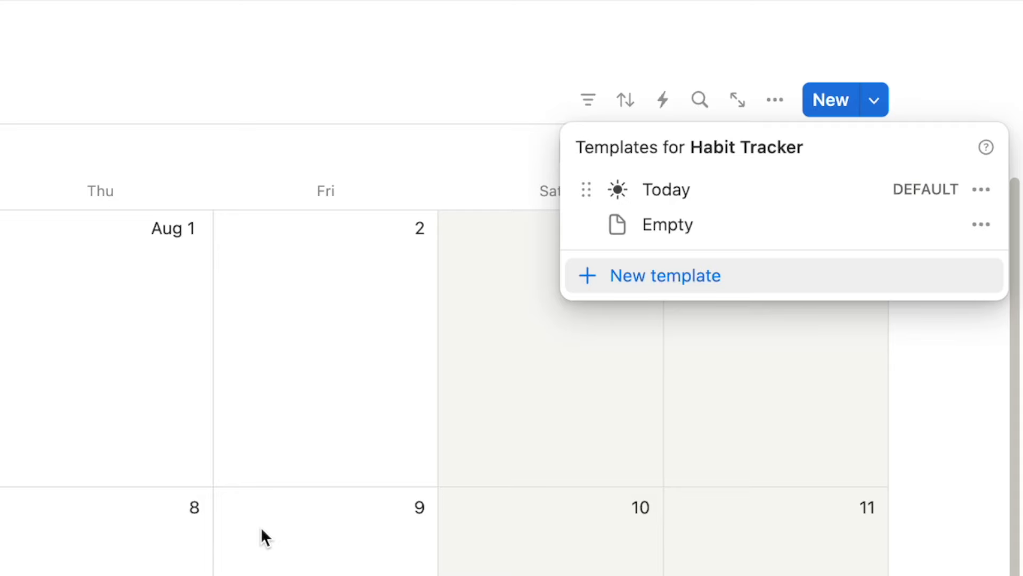
Make the Today template repeat daily, every 1 day, and save the schedule.
click(981, 189)
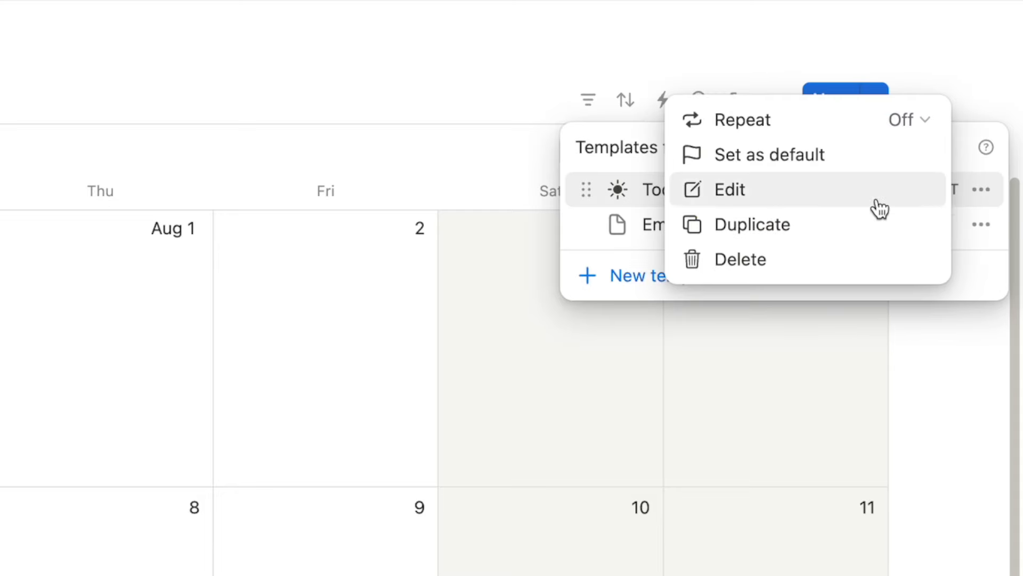
click(746, 127)
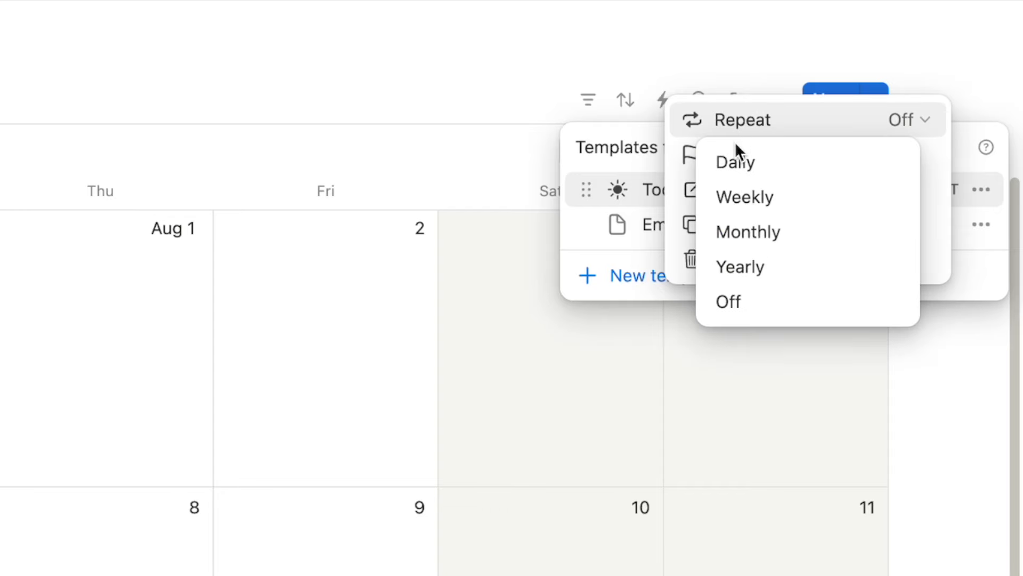
click(736, 163)
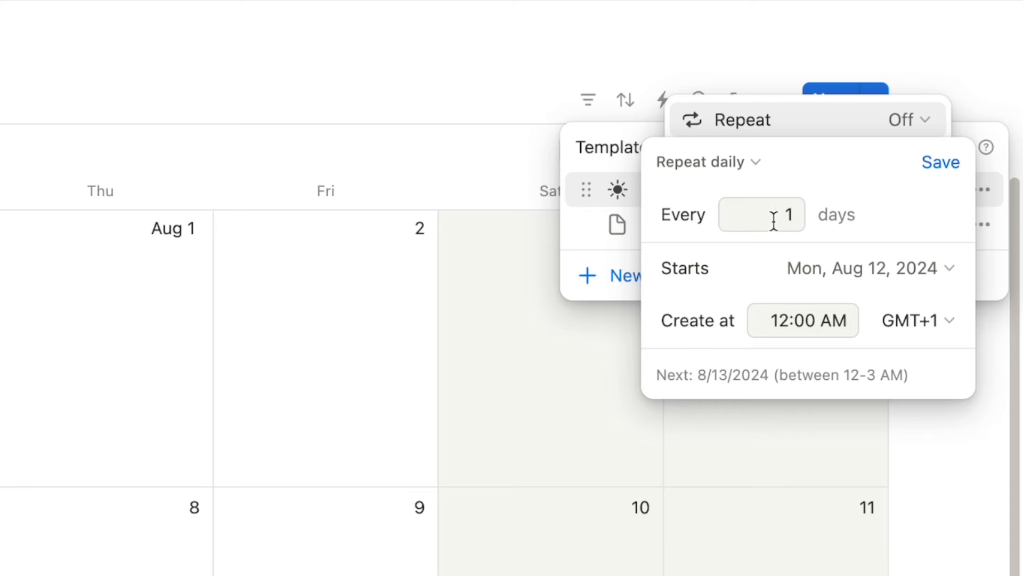
click(944, 166)
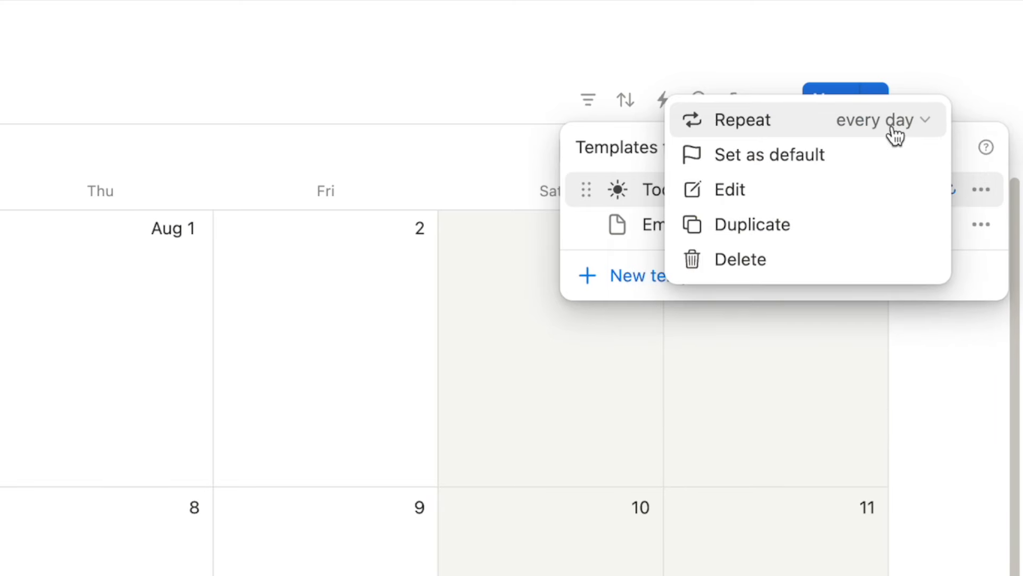
click(916, 462)
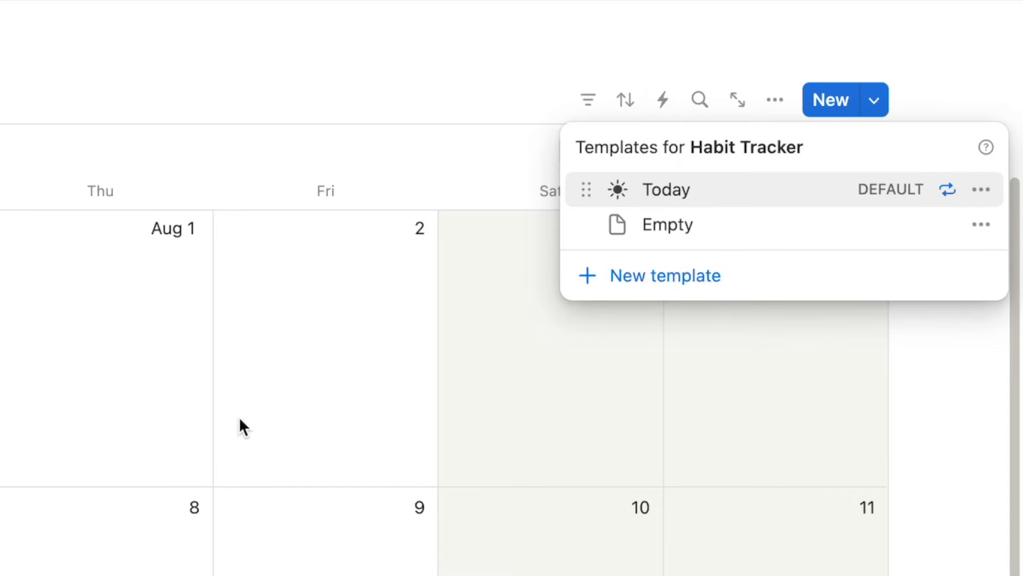
click(894, 519)
scroll(497, 203, down, 3)
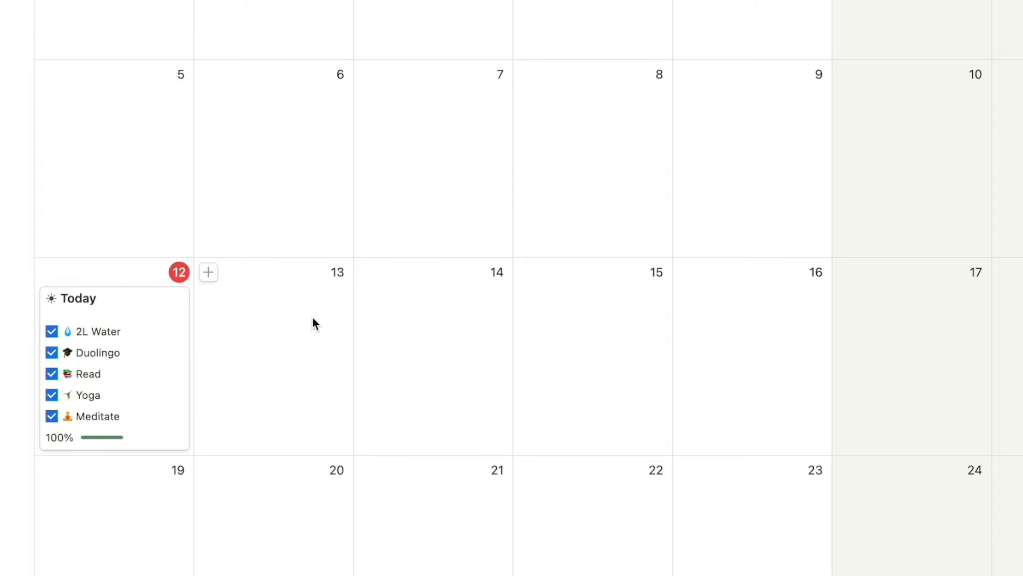
scroll(793, 365, up, 1)
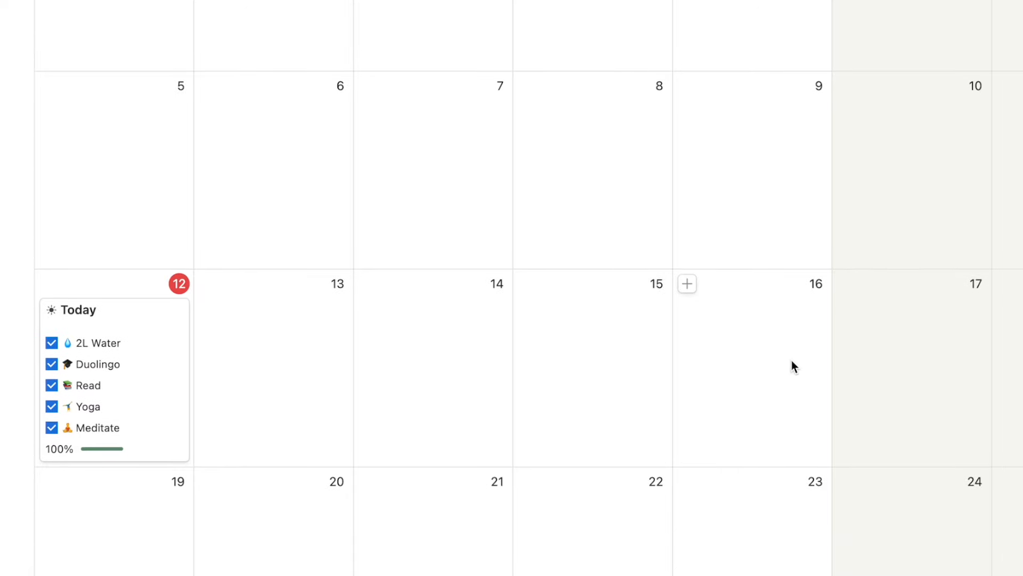
scroll(792, 362, up, 3)
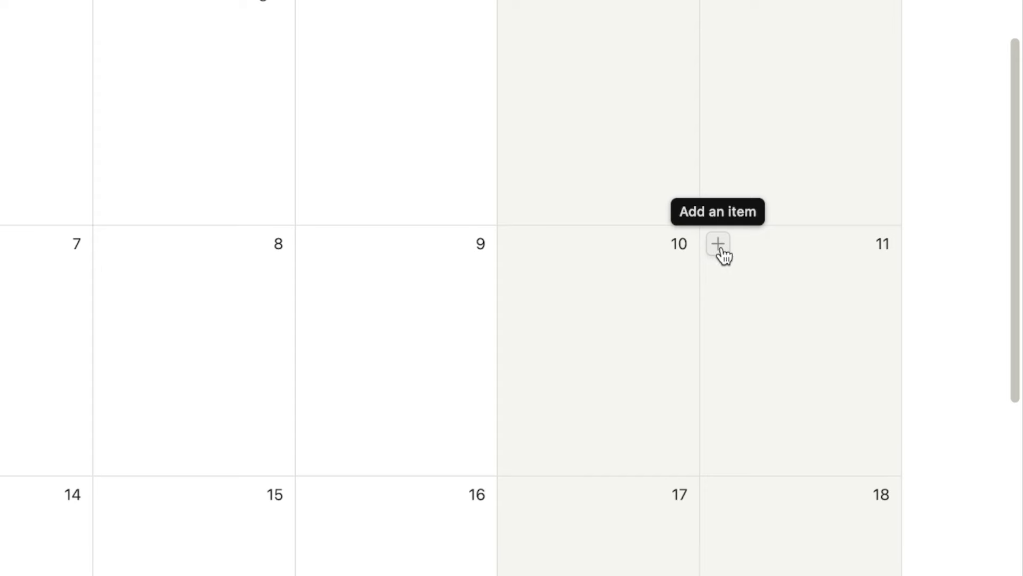
Add an August 11 entry and tick 2L Water, Duolingo, Read and Meditate.
click(719, 247)
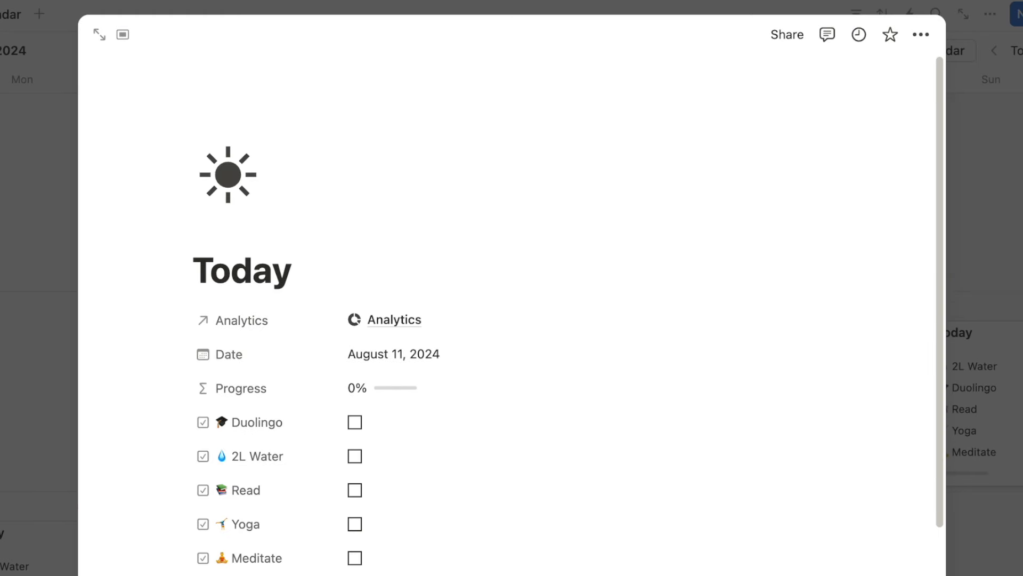
click(961, 201)
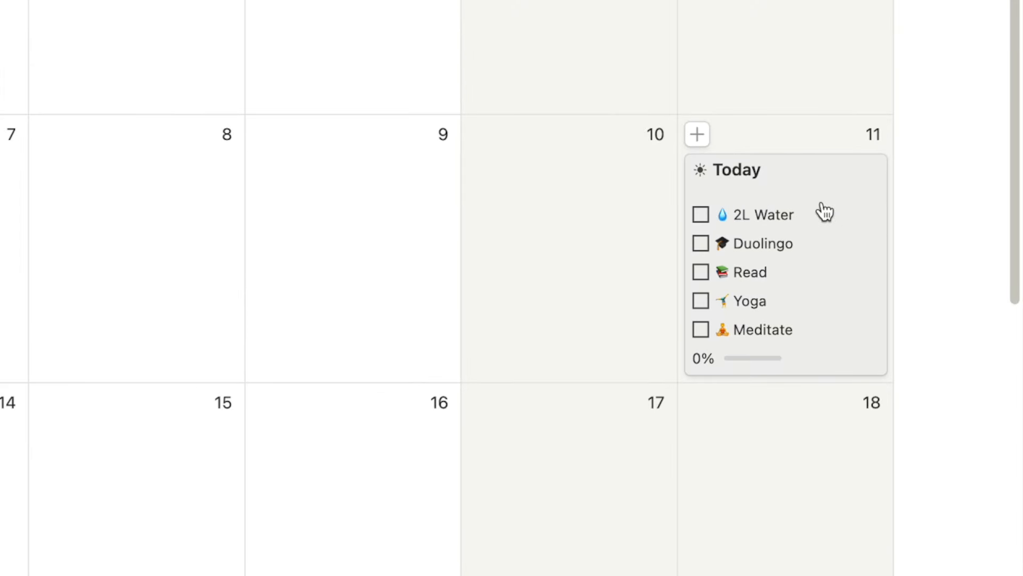
click(700, 215)
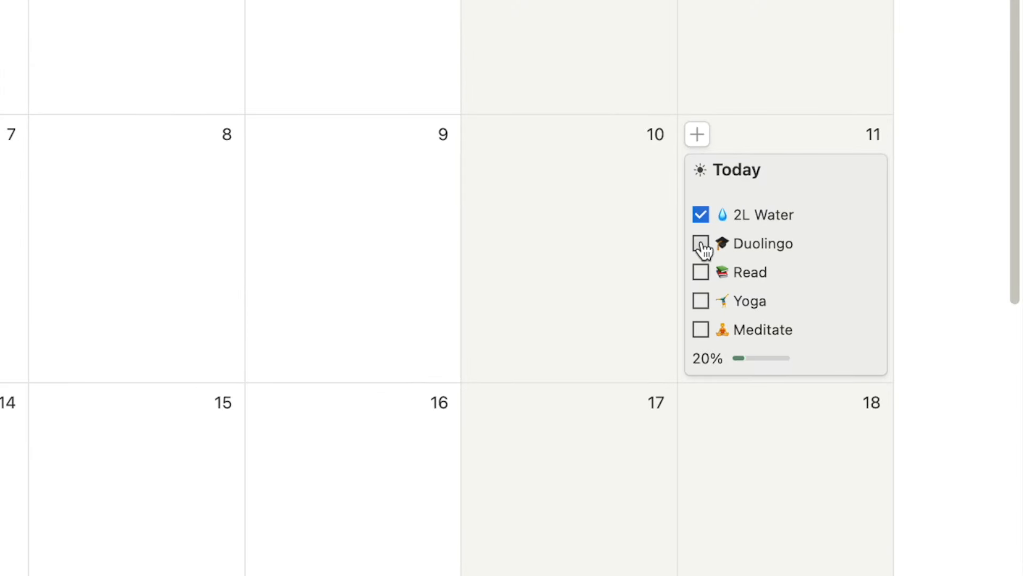
click(701, 243)
click(701, 272)
click(700, 329)
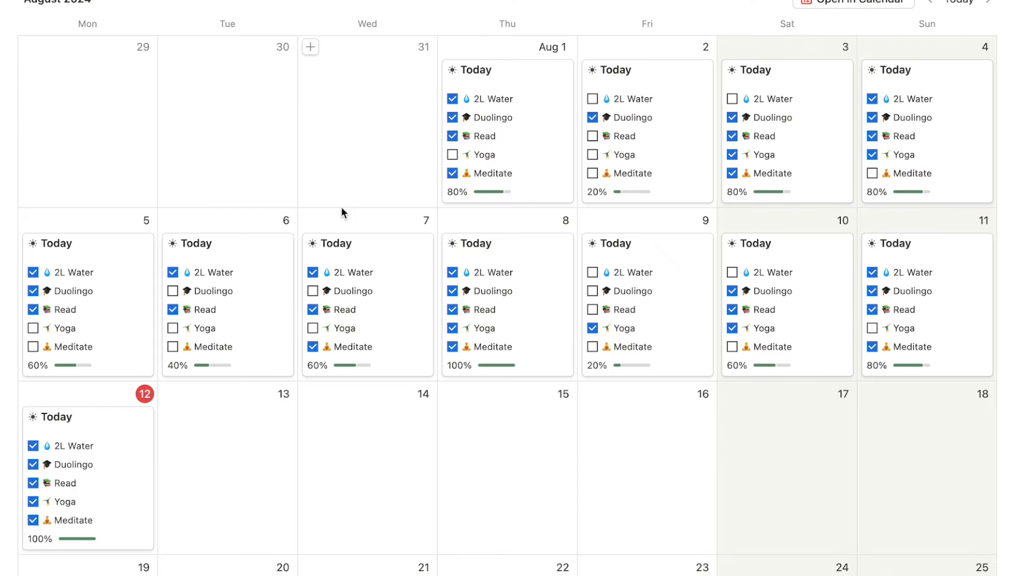
scroll(224, 228, up, 1)
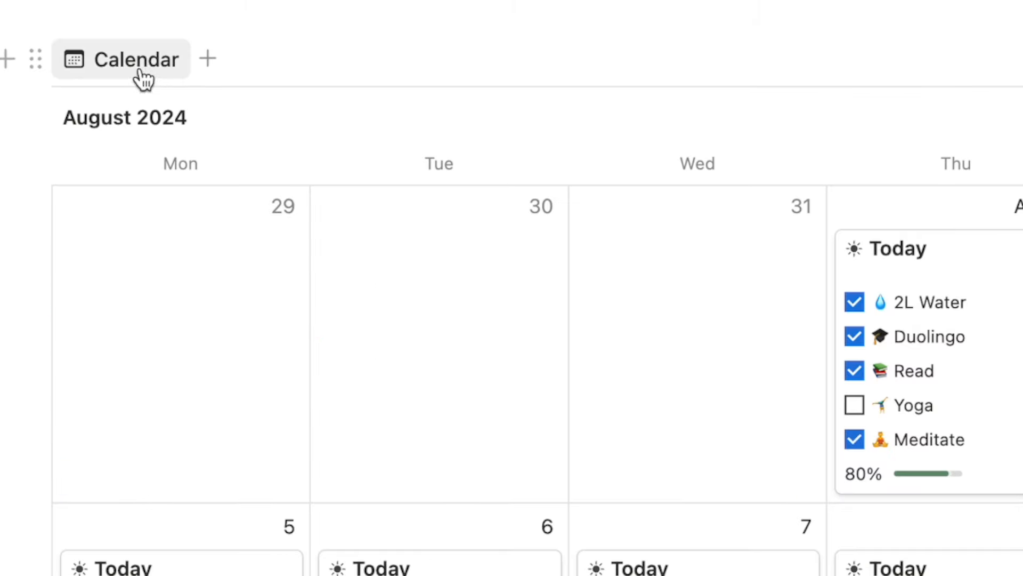
click(143, 71)
click(149, 114)
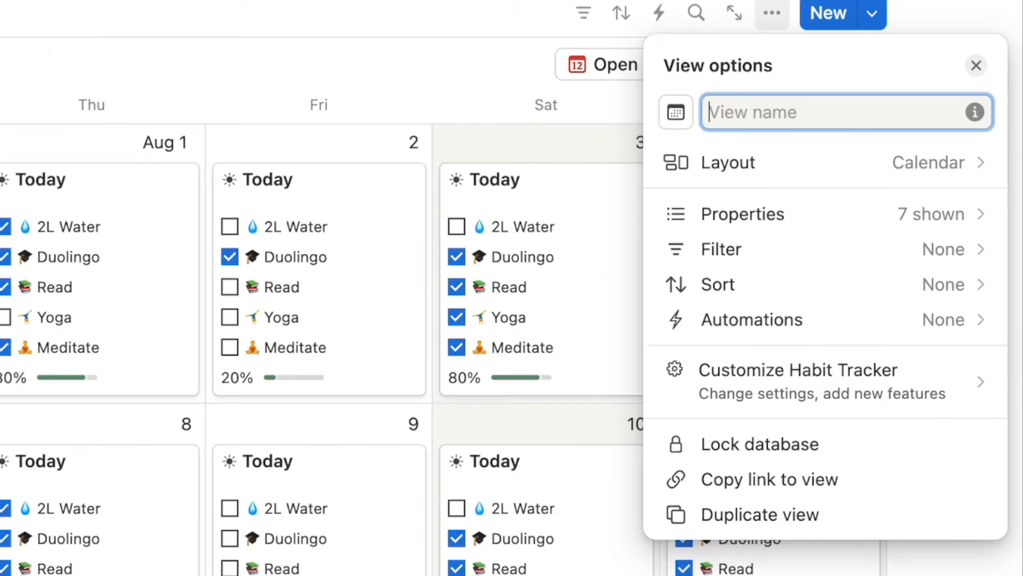
text(Full Mon)
key(Return)
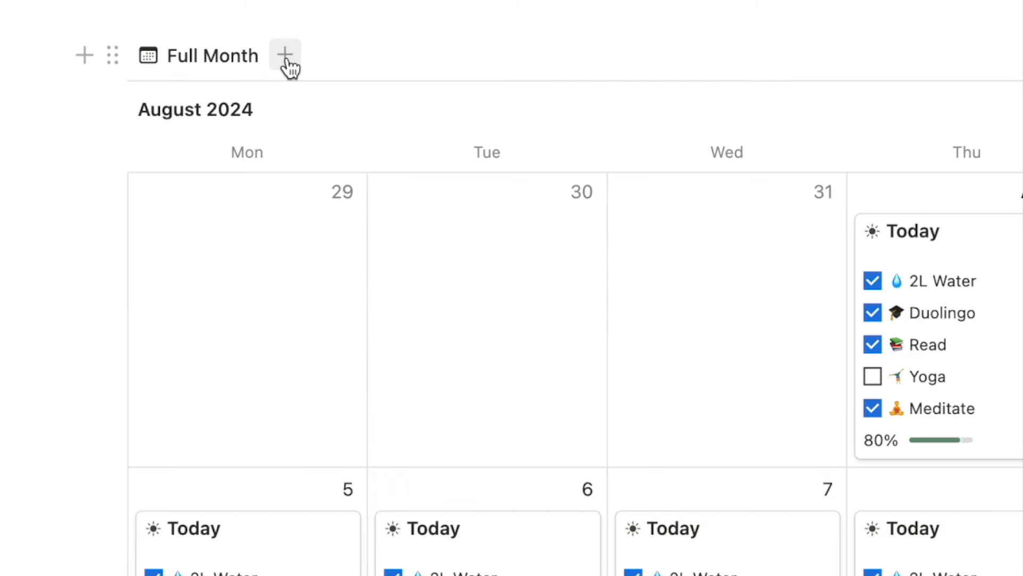
Add a line chart view plotting entry Count per Date (Day), sorted Old → New.
click(285, 55)
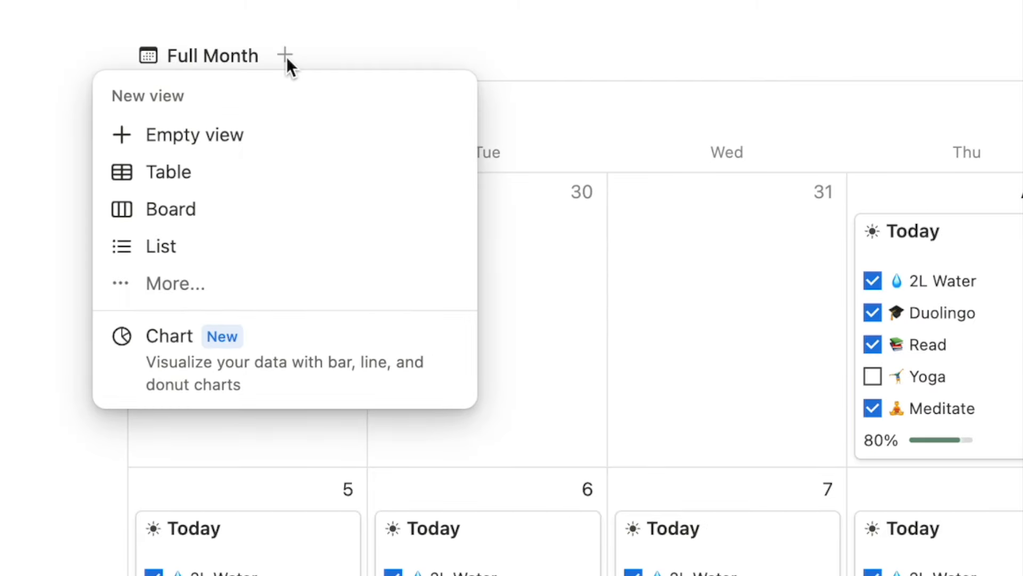
click(344, 356)
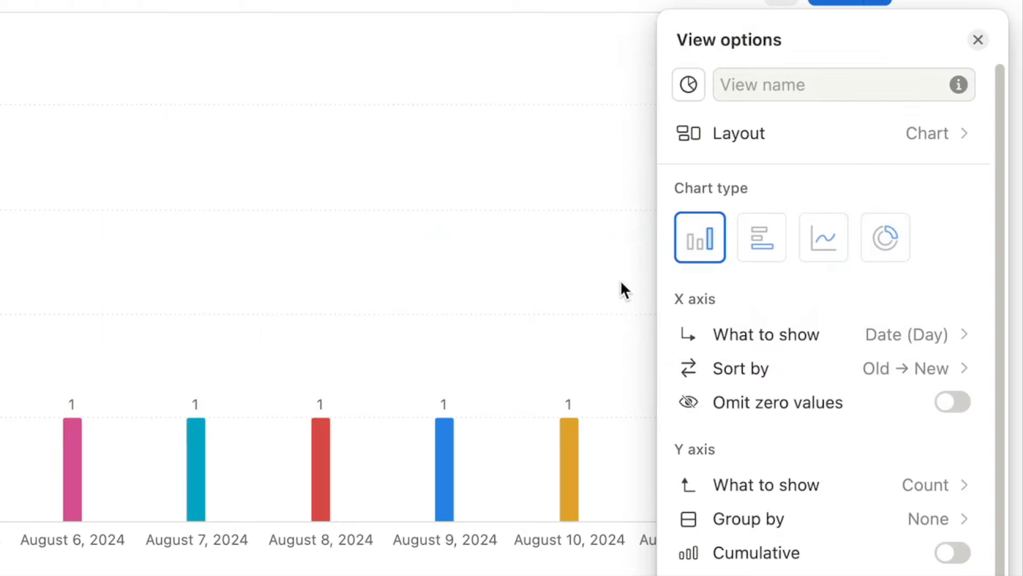
click(836, 238)
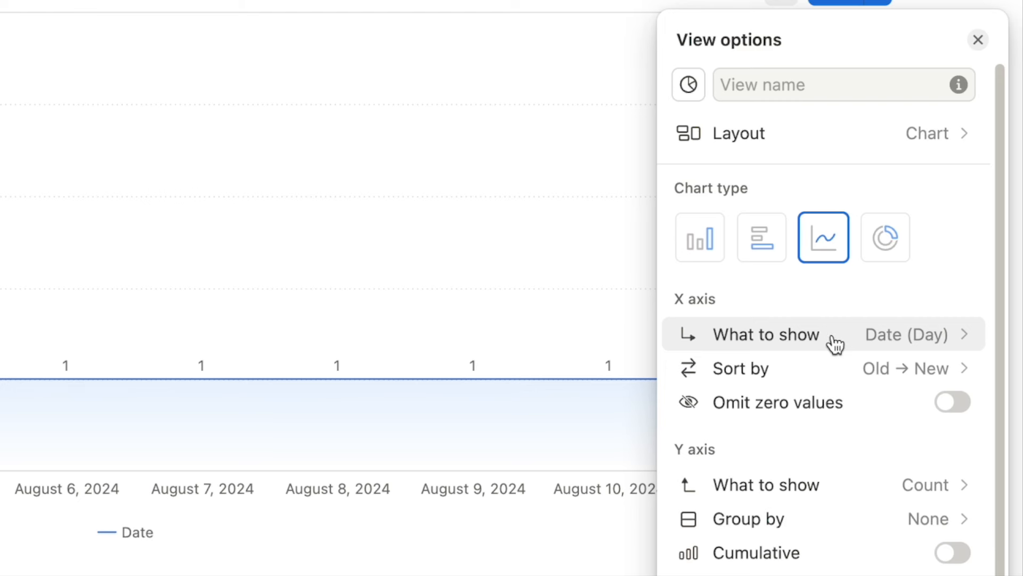
click(881, 341)
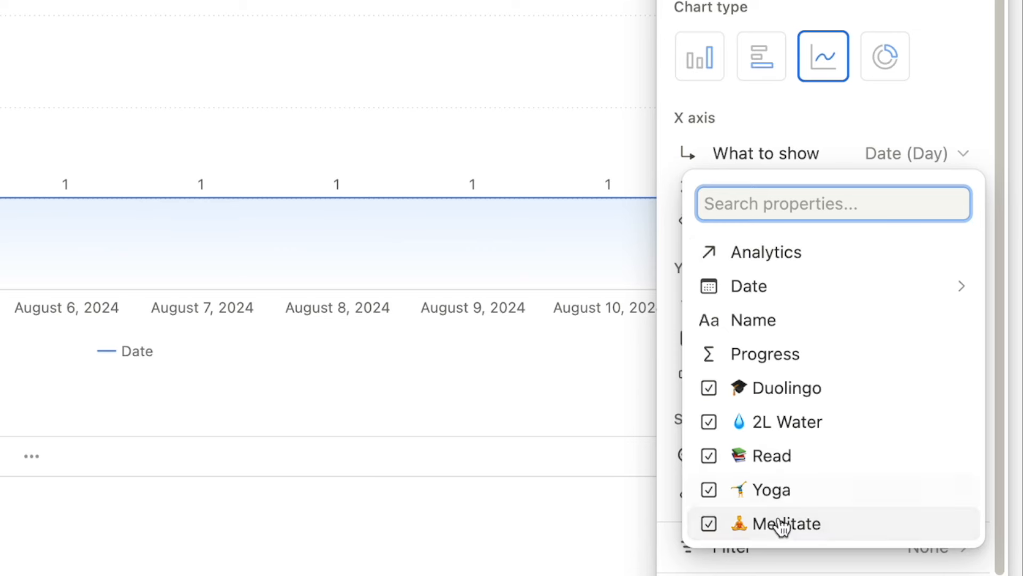
mouse_move(765, 299)
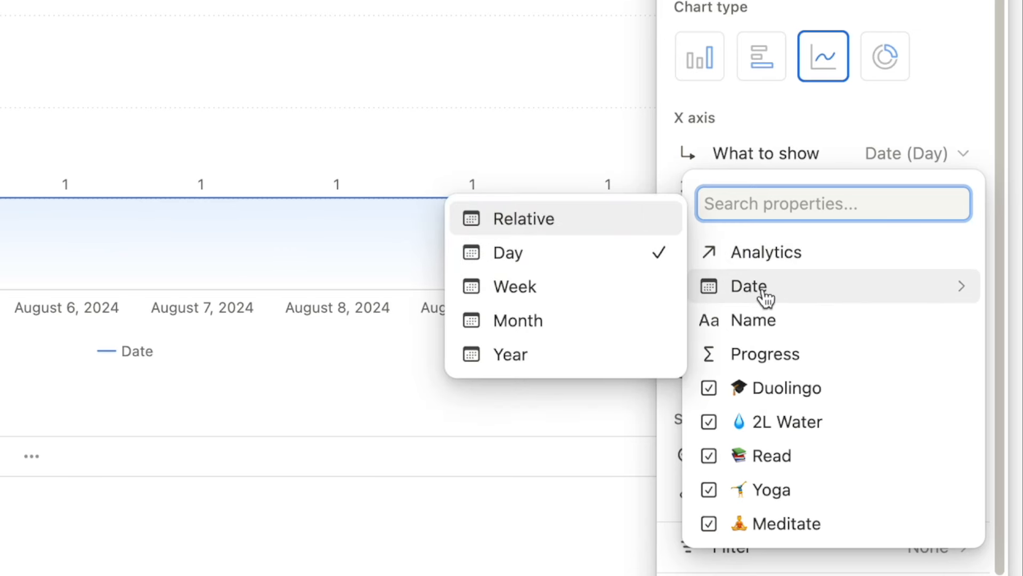
click(529, 265)
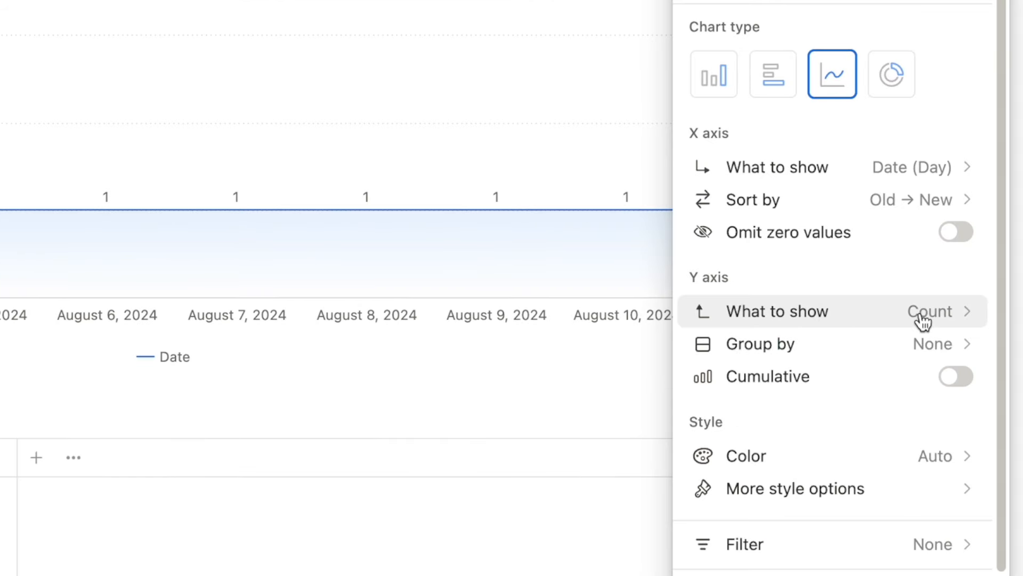
Set the chart's Y axis to show the Sum of Progress per day.
click(830, 315)
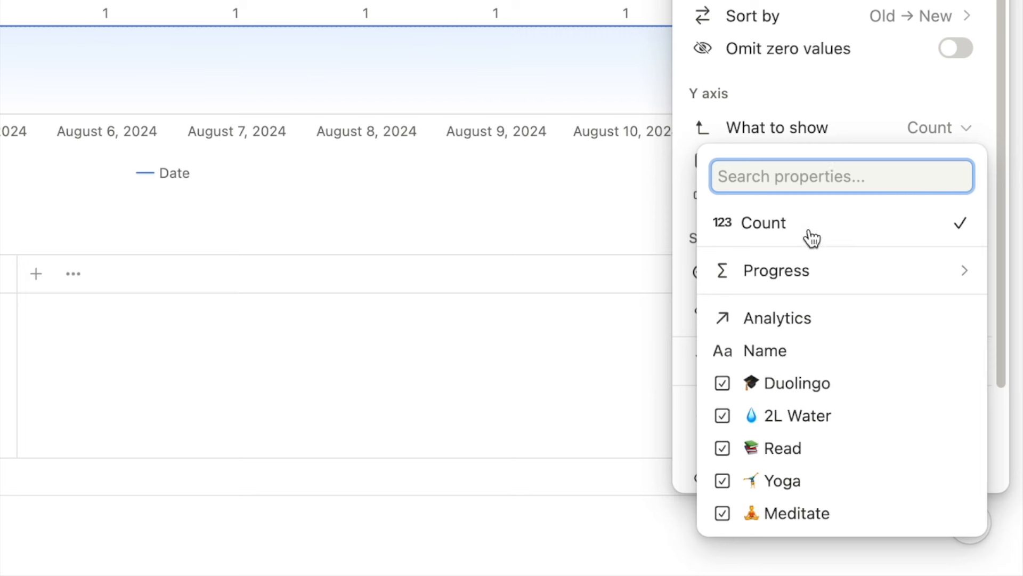
mouse_move(778, 274)
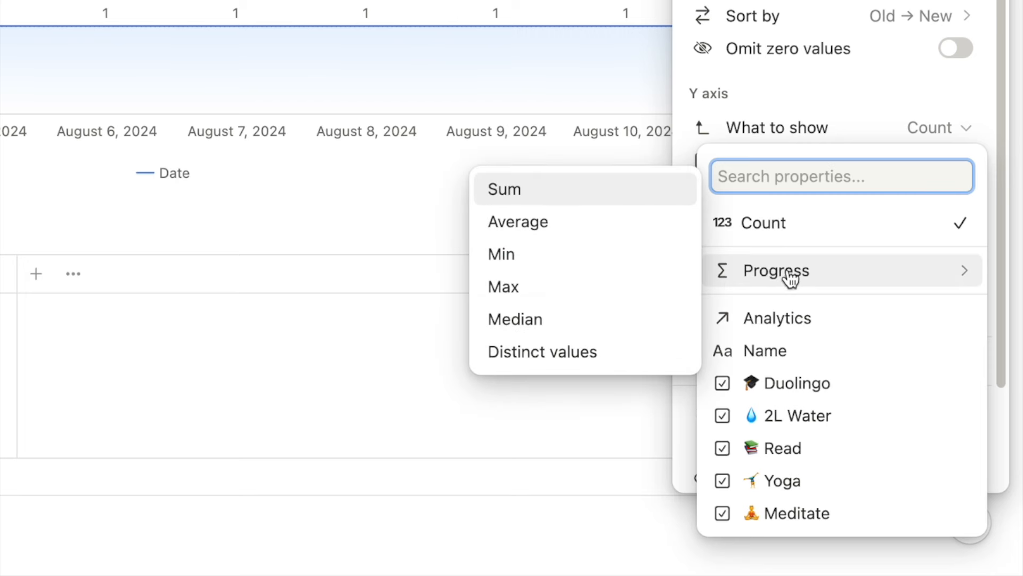
click(522, 201)
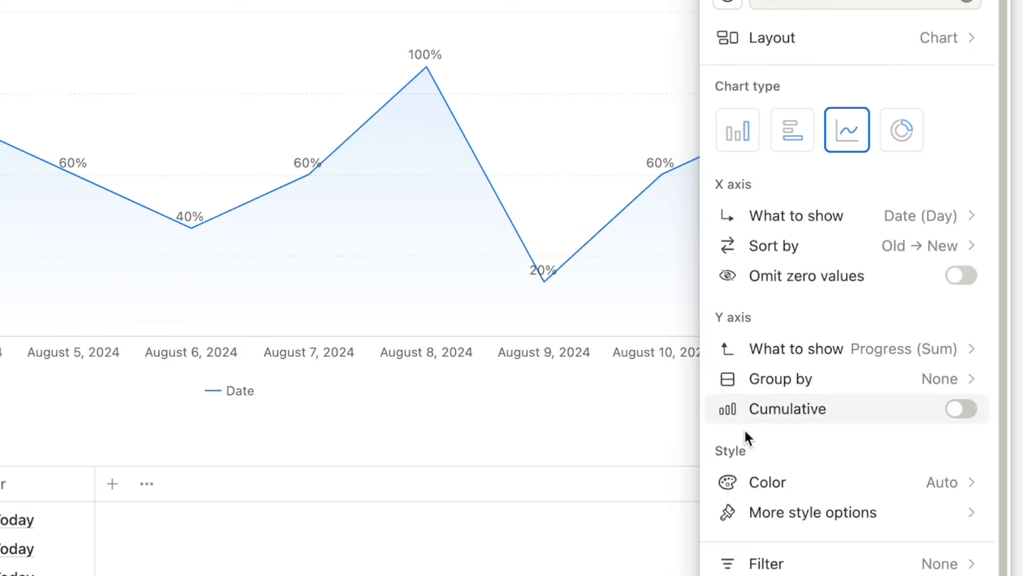
Try green and orange chart colours, then set the colour back to Auto.
click(790, 482)
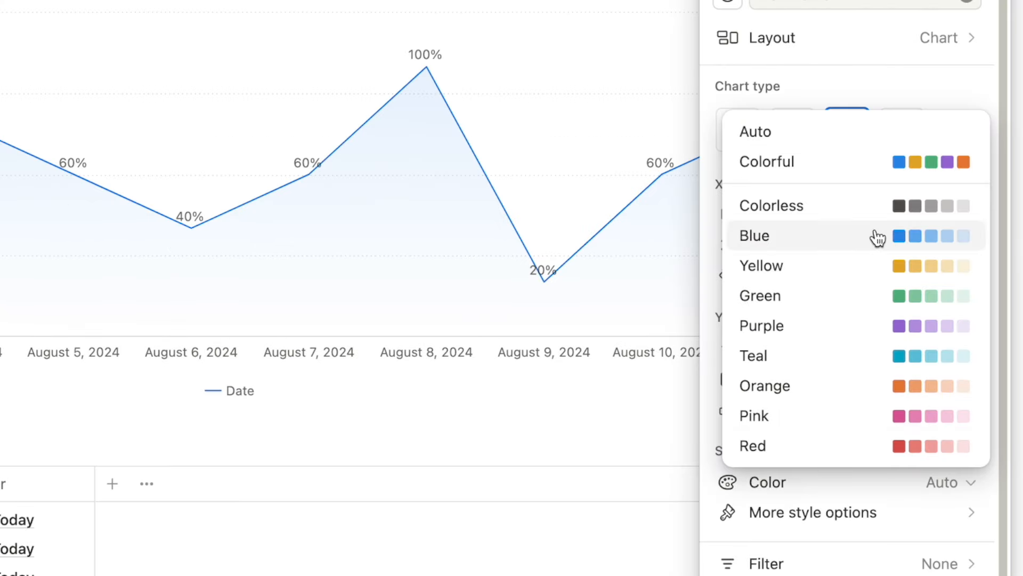
click(832, 296)
click(817, 482)
click(906, 394)
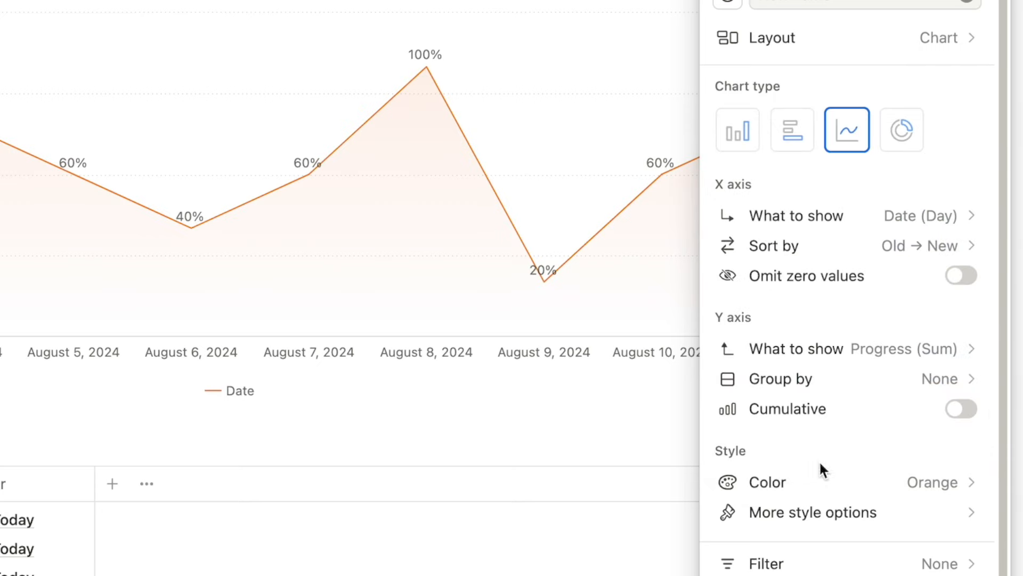
click(797, 484)
click(800, 140)
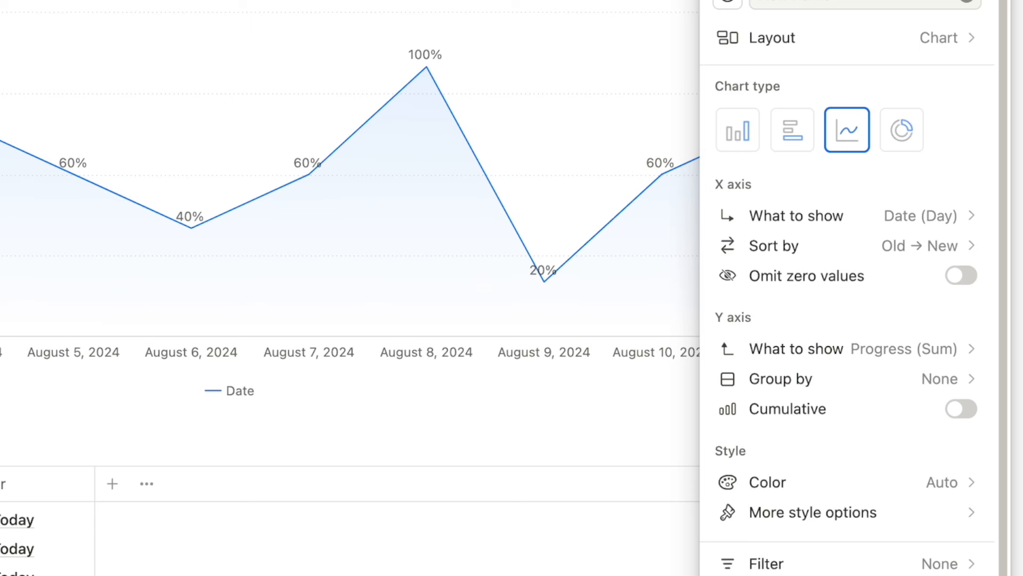
Filter the chart by Date, changing the period from This week to This month.
click(779, 565)
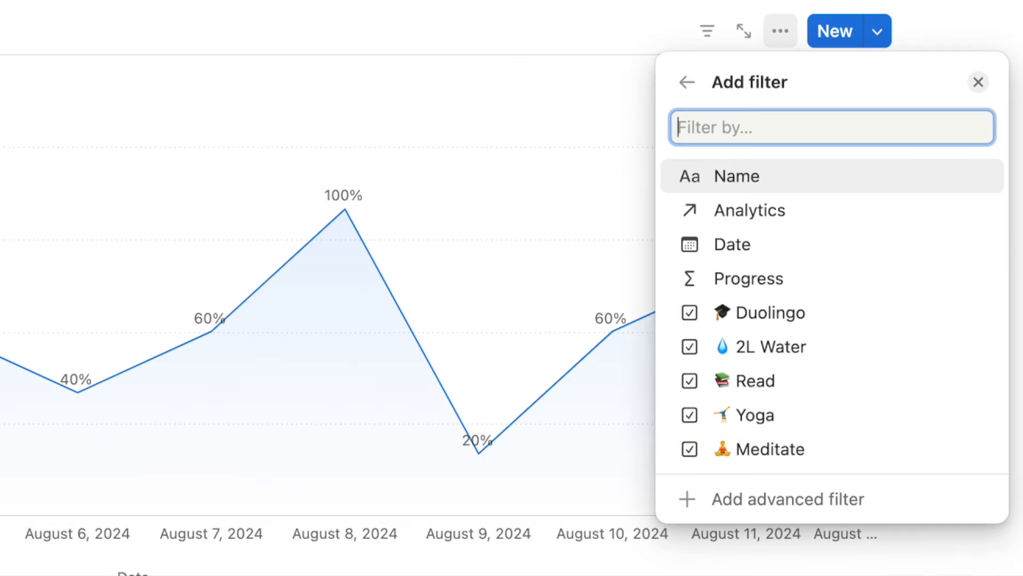
click(749, 249)
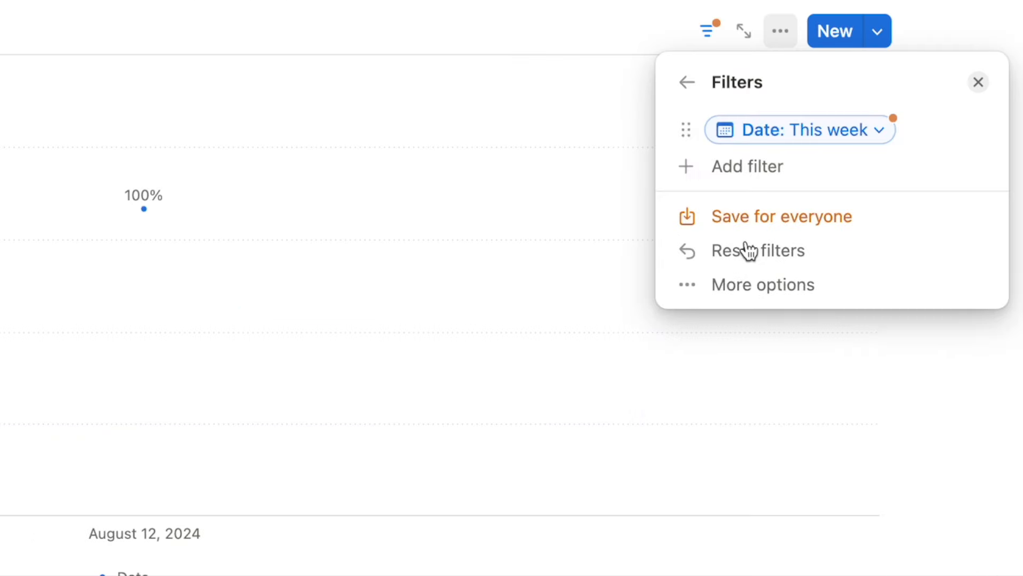
click(821, 137)
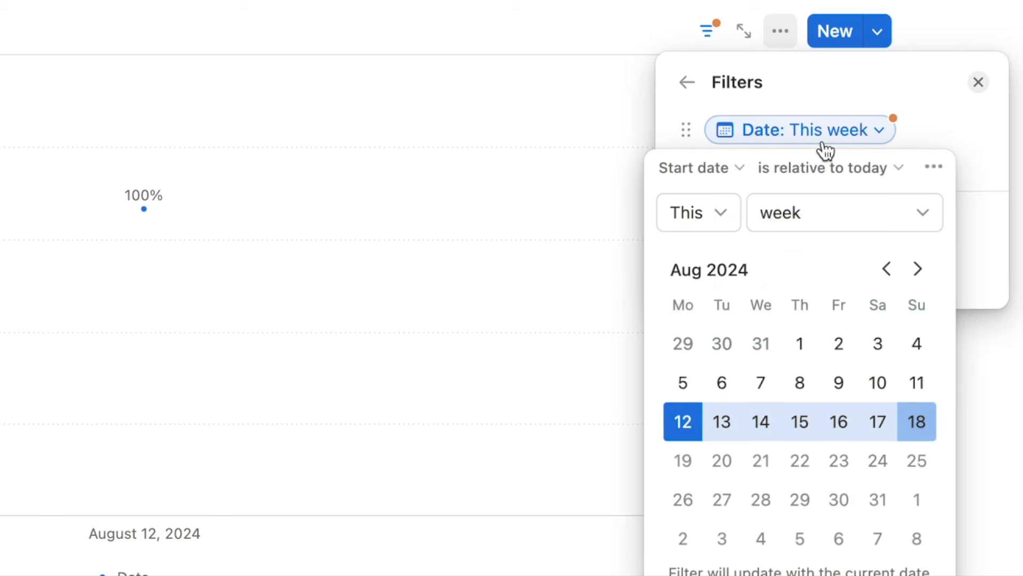
click(782, 223)
click(788, 325)
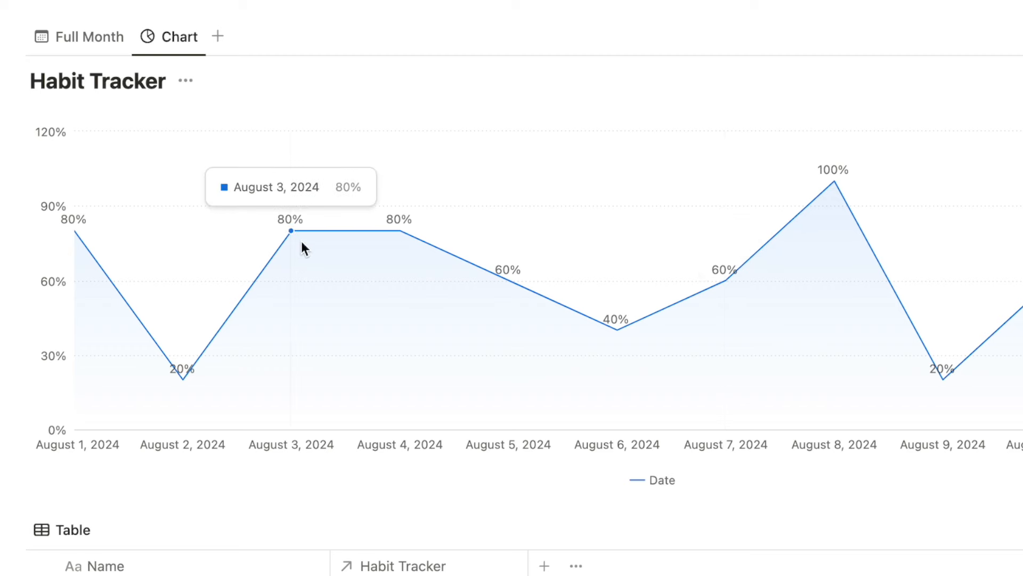
Hide the Habit Tracker database title and rename the chart view to 'This Month'.
click(188, 87)
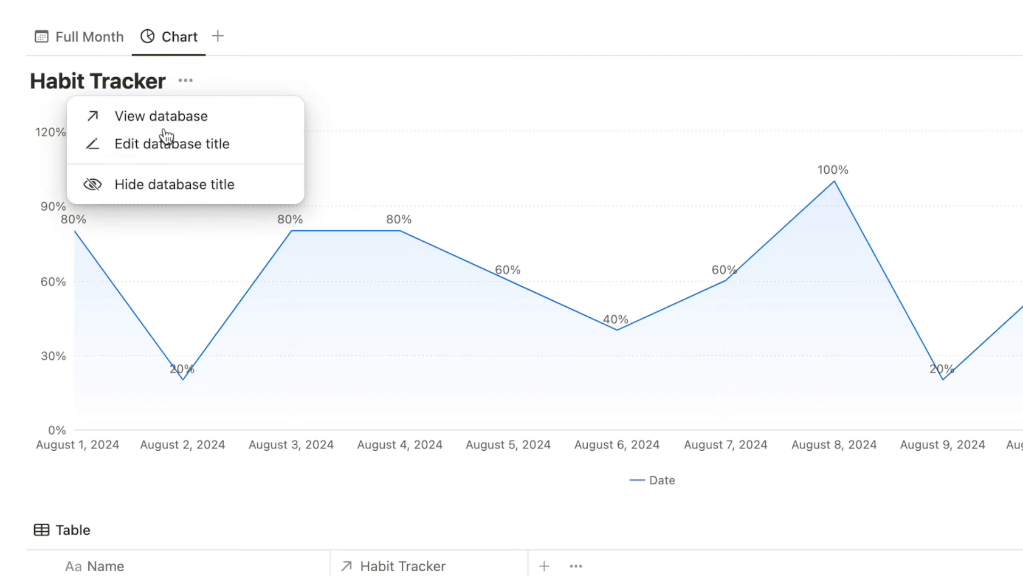
click(160, 188)
click(176, 38)
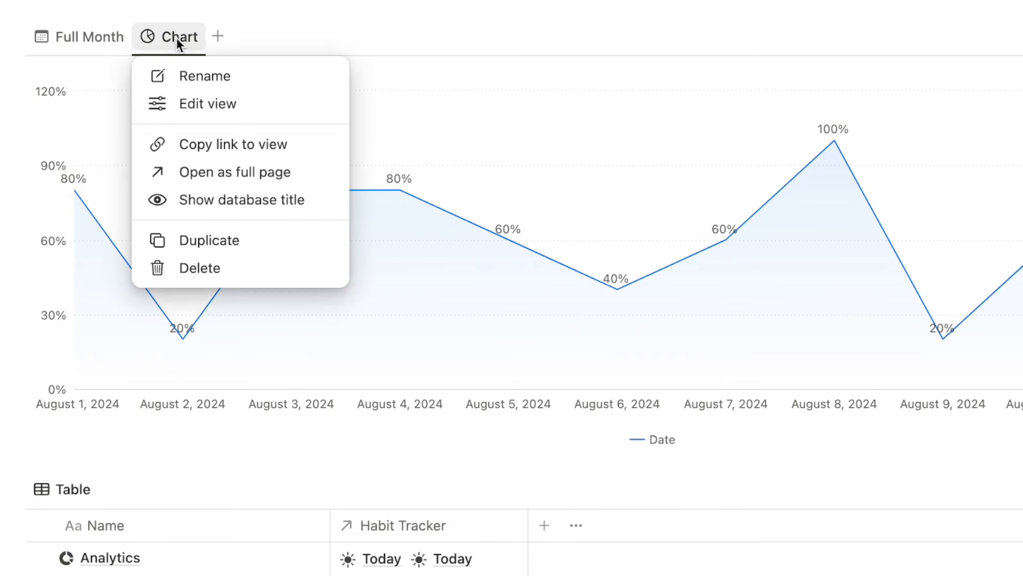
click(188, 75)
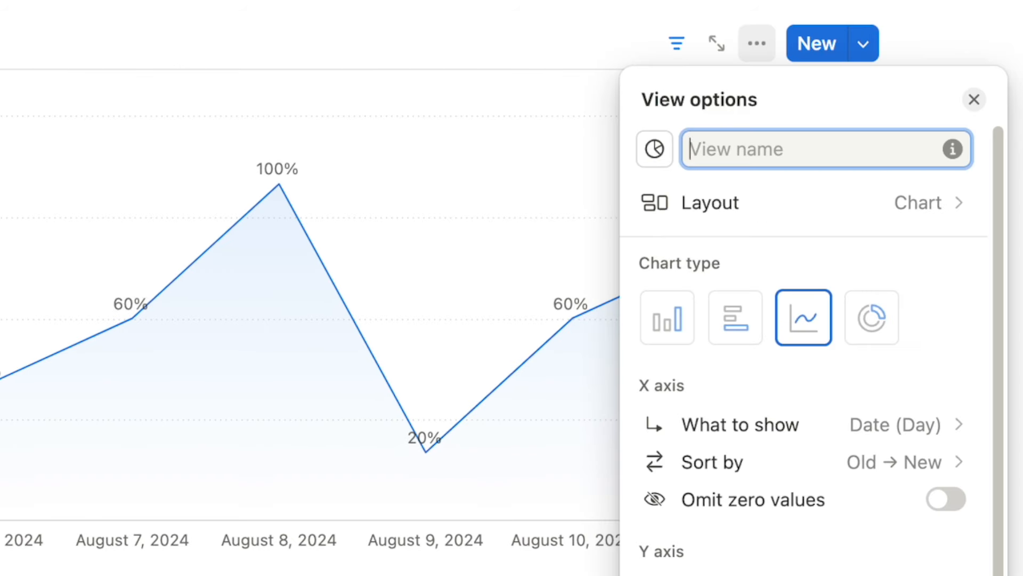
text(This Month)
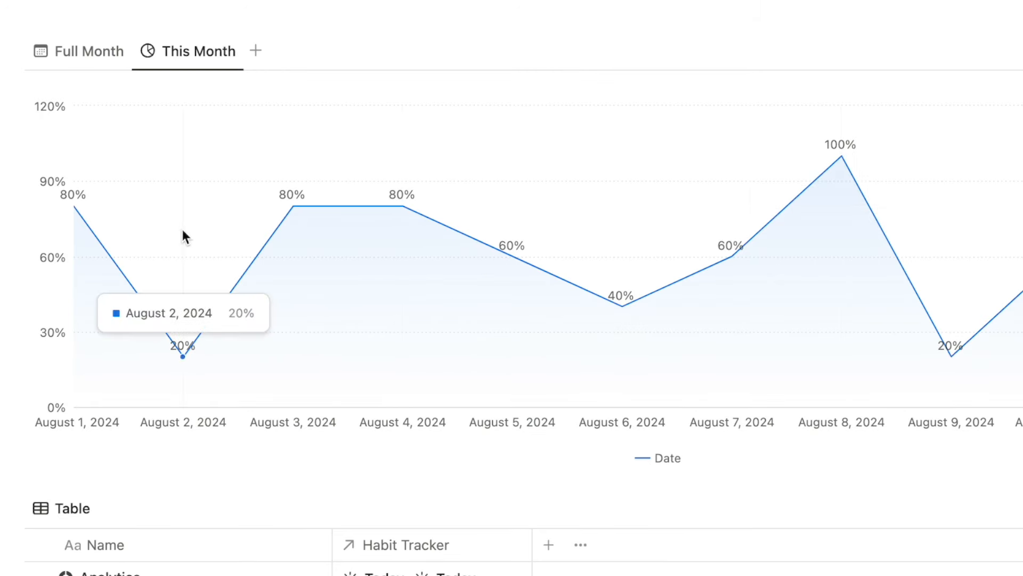
Duplicate the This Month chart view and name the copy 'This Week'.
click(181, 52)
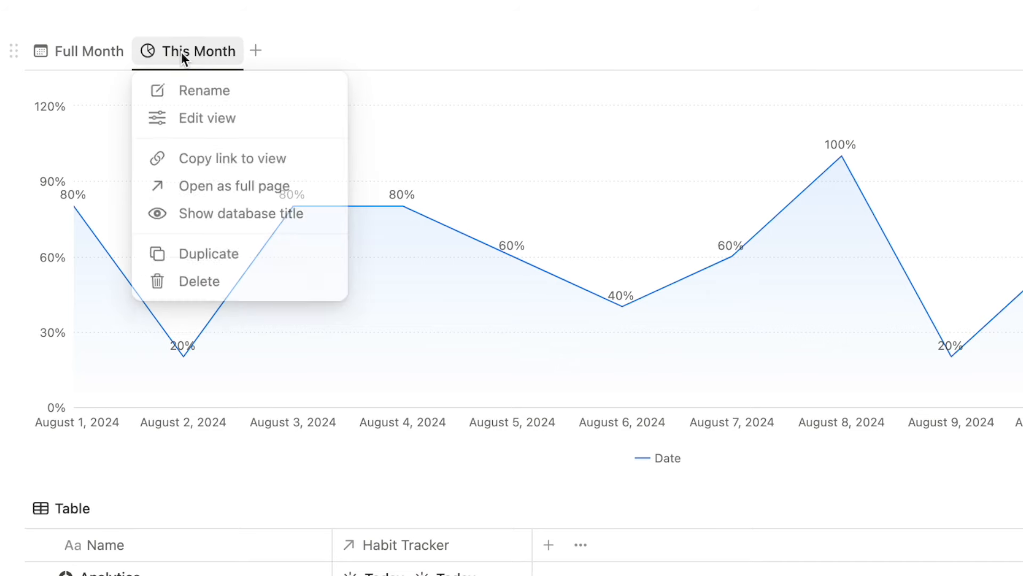
click(206, 254)
text(This Week)
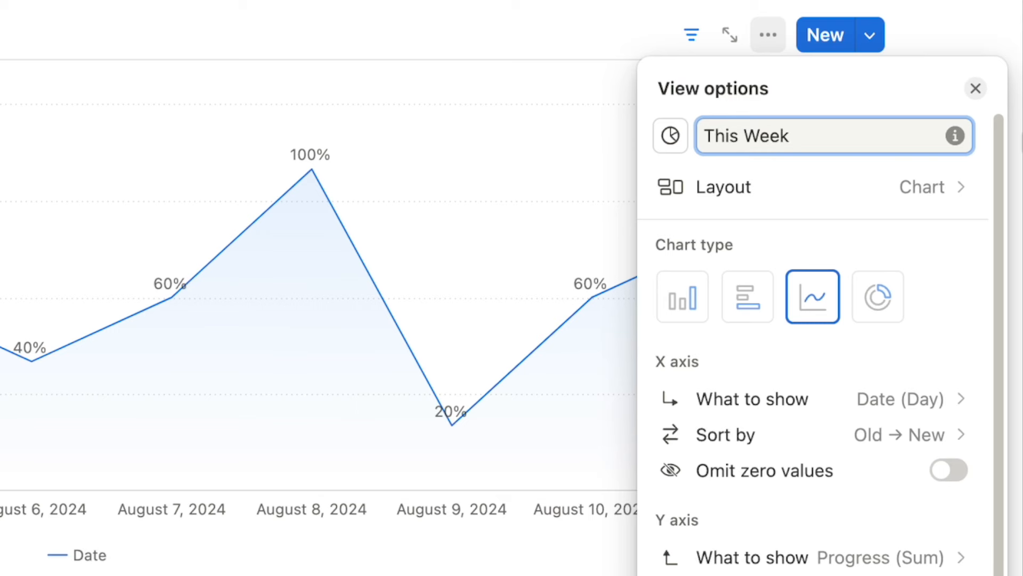
scroll(793, 463, down, 5)
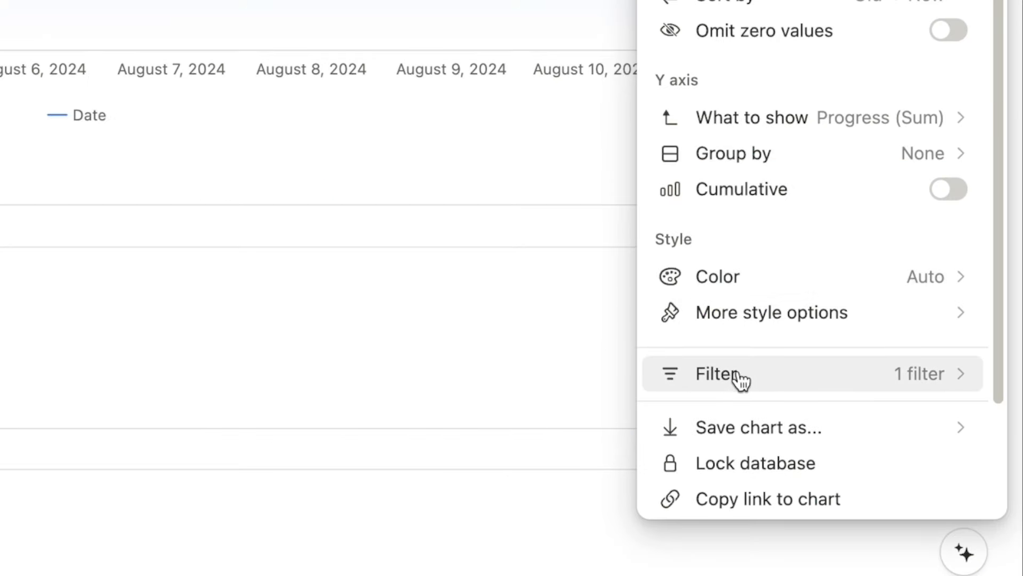
Change the copy's Date filter to this week, then return to the This Month chart.
click(741, 379)
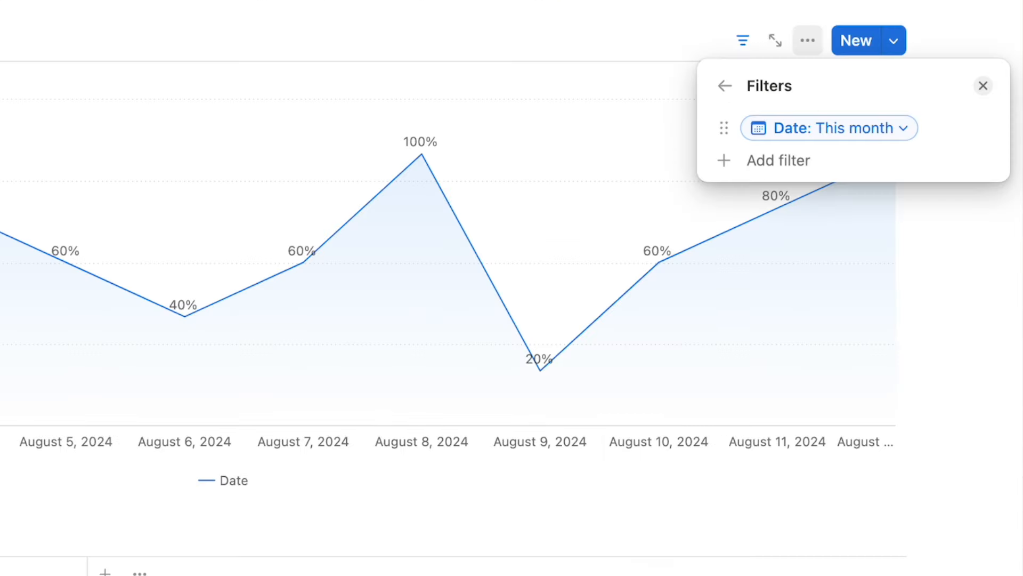
click(846, 137)
click(810, 208)
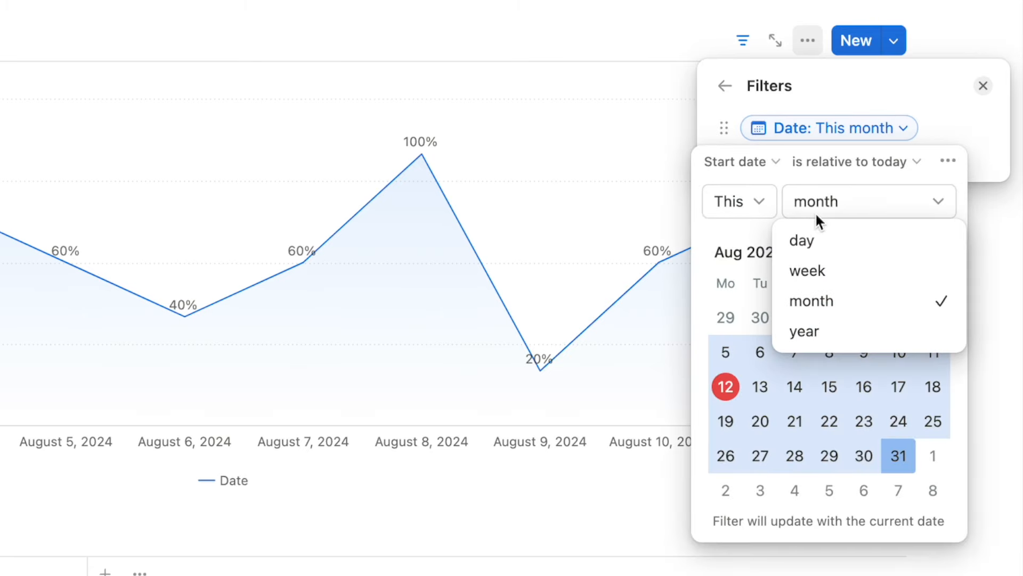
click(810, 271)
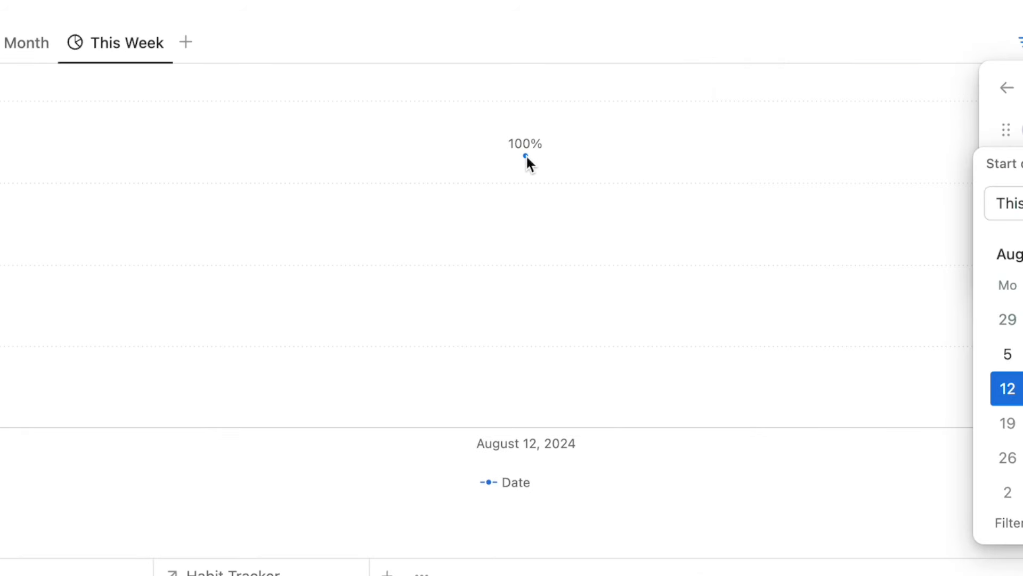
click(526, 156)
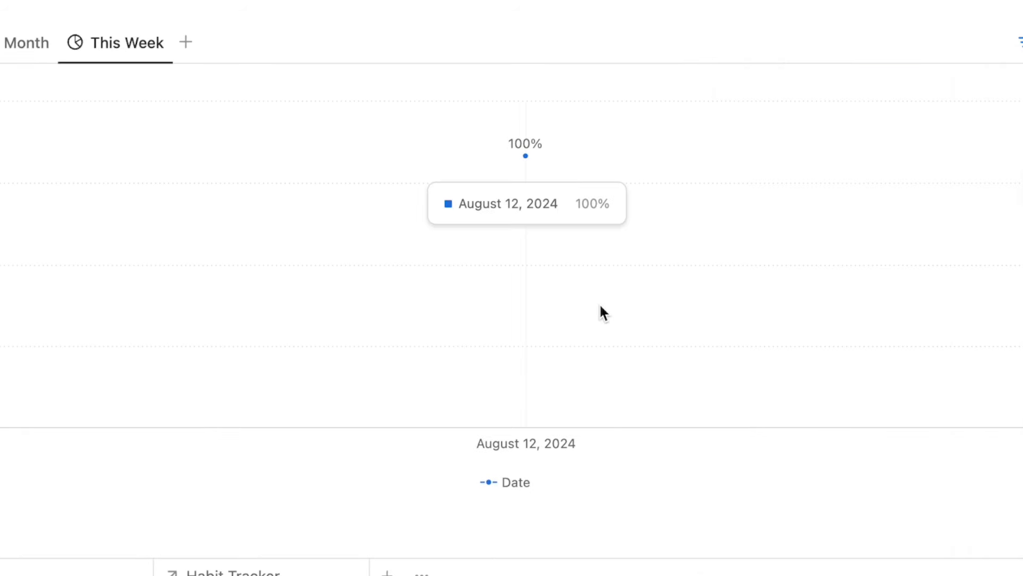
click(7, 46)
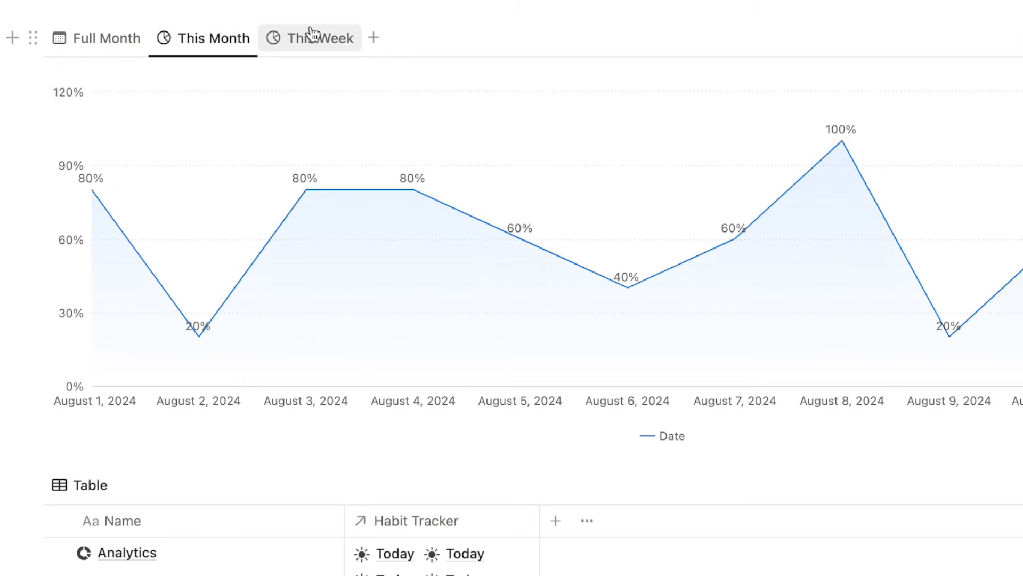
Show the Full Month calendar, test-toggling today's Duolingo and Meditate checkboxes on and off.
click(111, 48)
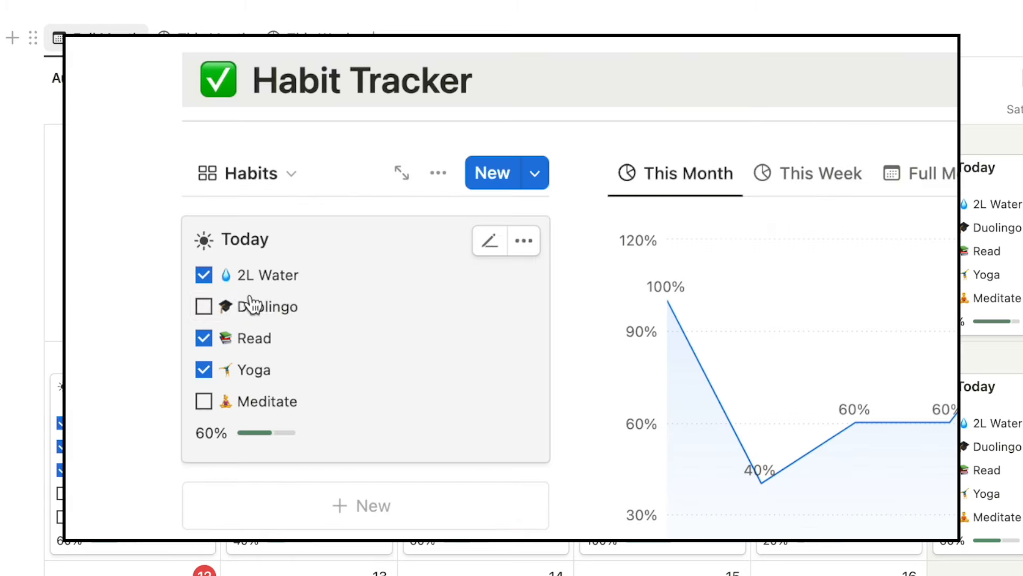
click(204, 307)
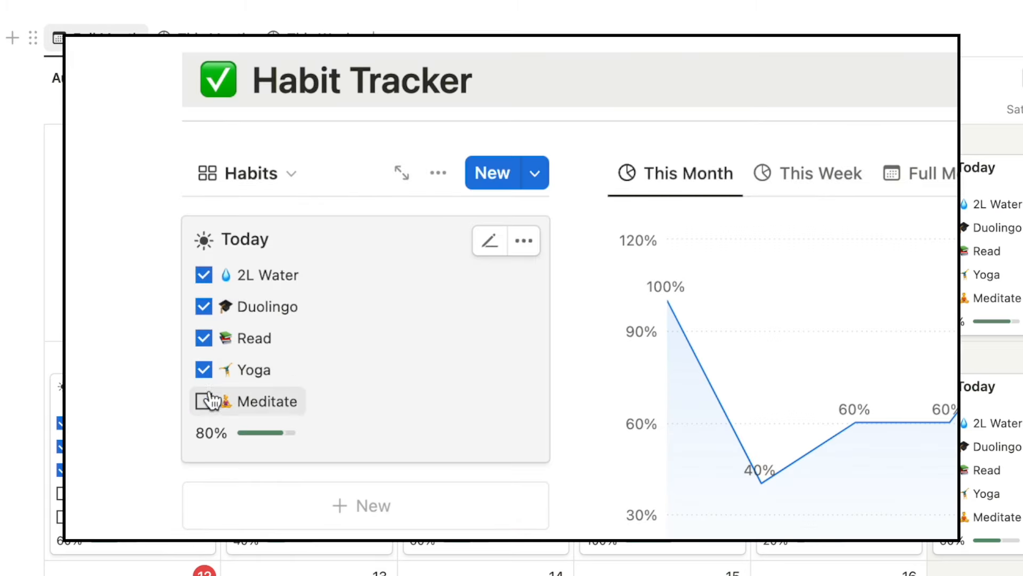
click(204, 402)
click(204, 401)
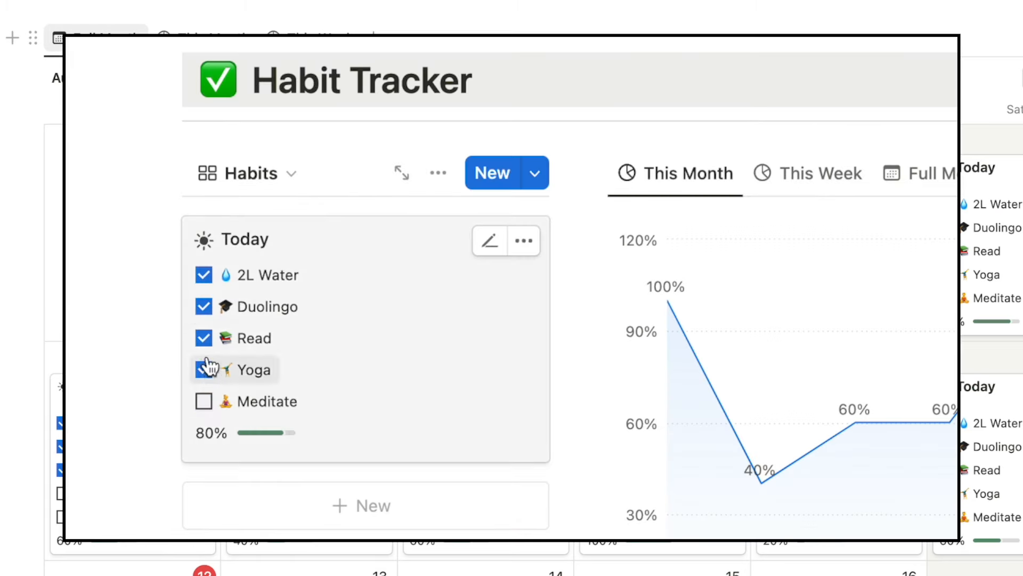
click(204, 306)
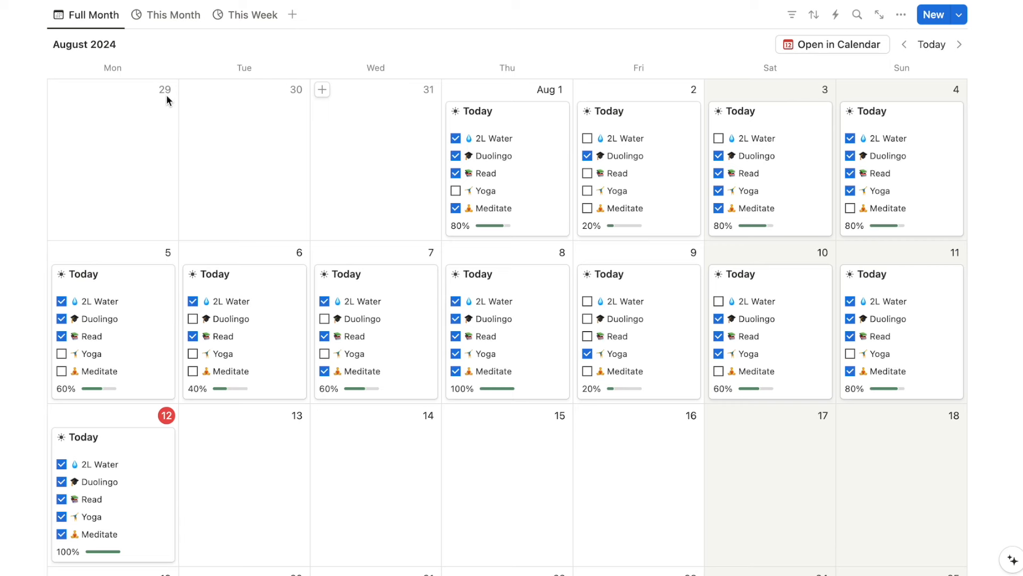
Paste a copied link to the Full Month view into the page as a linked database view.
click(89, 17)
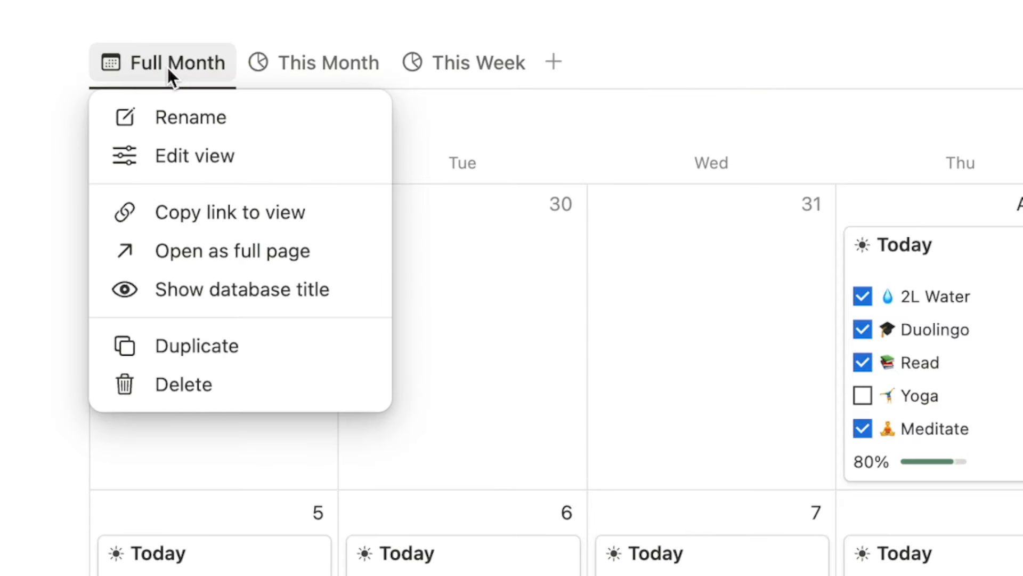
click(271, 223)
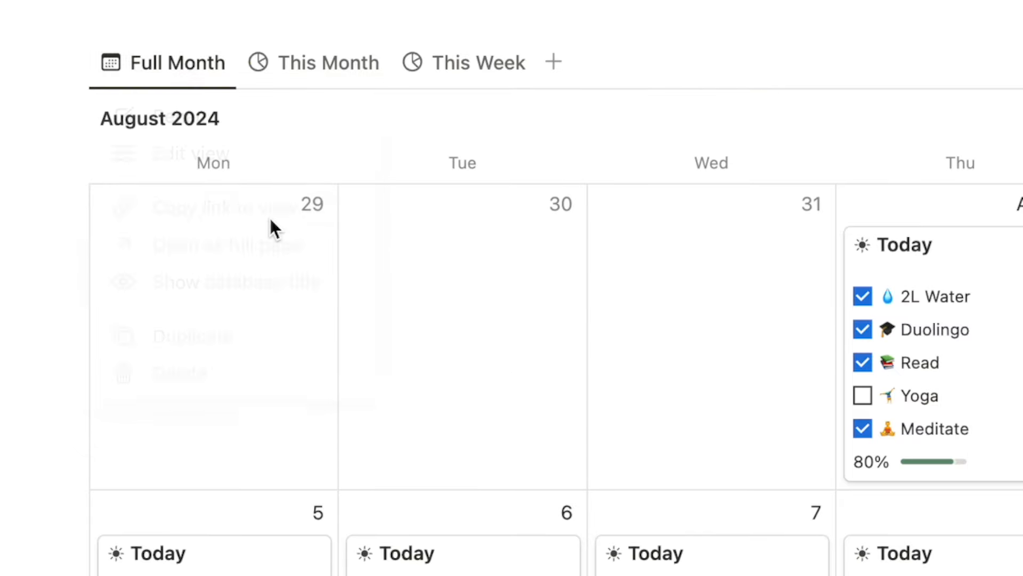
scroll(370, 377, down, 10)
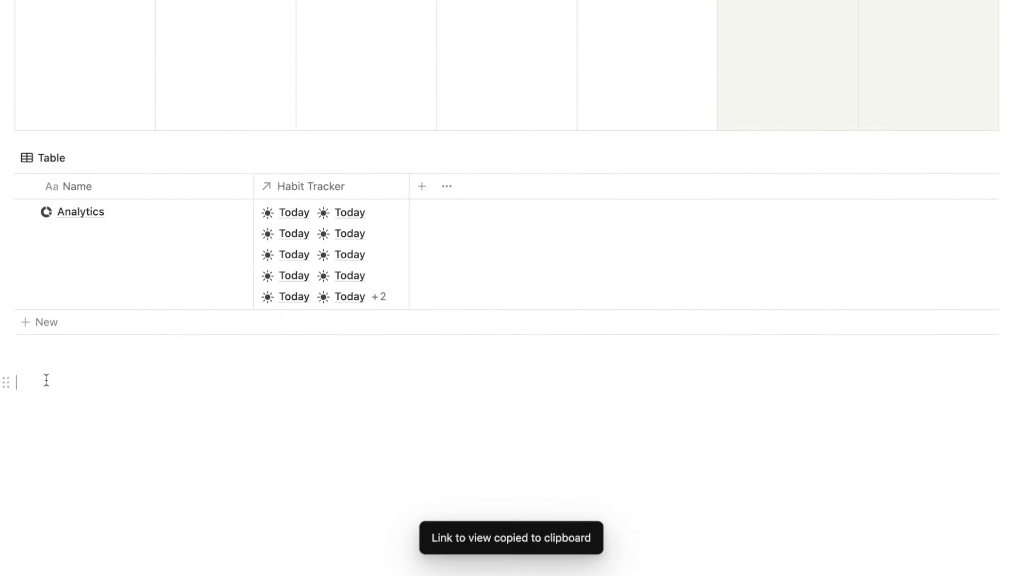
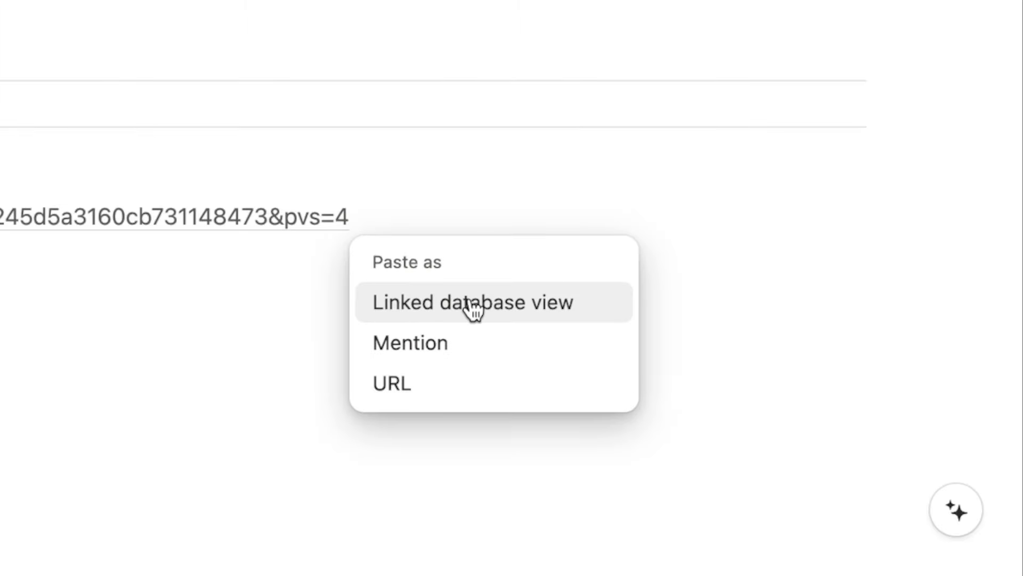
click(472, 308)
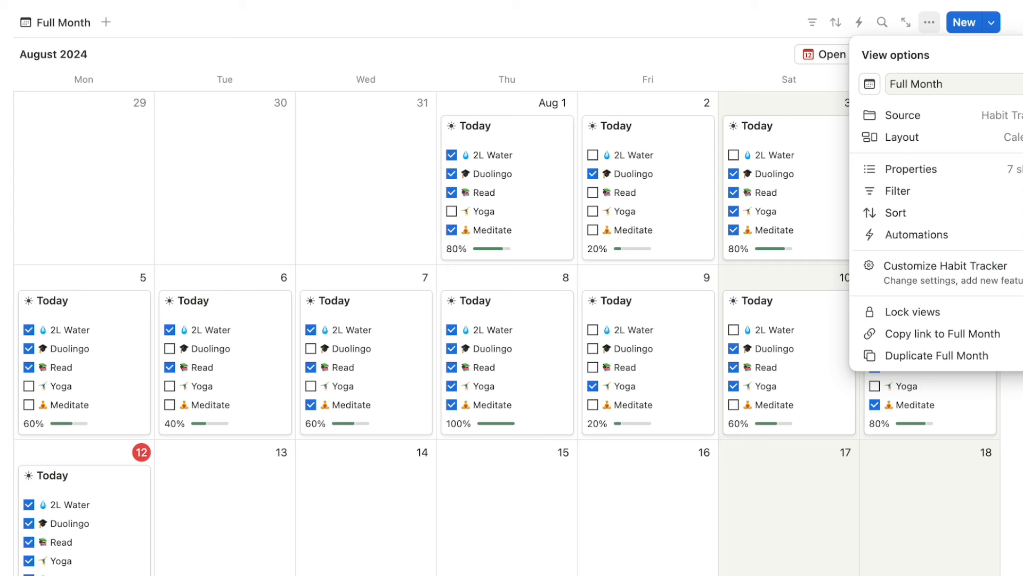
key(Escape)
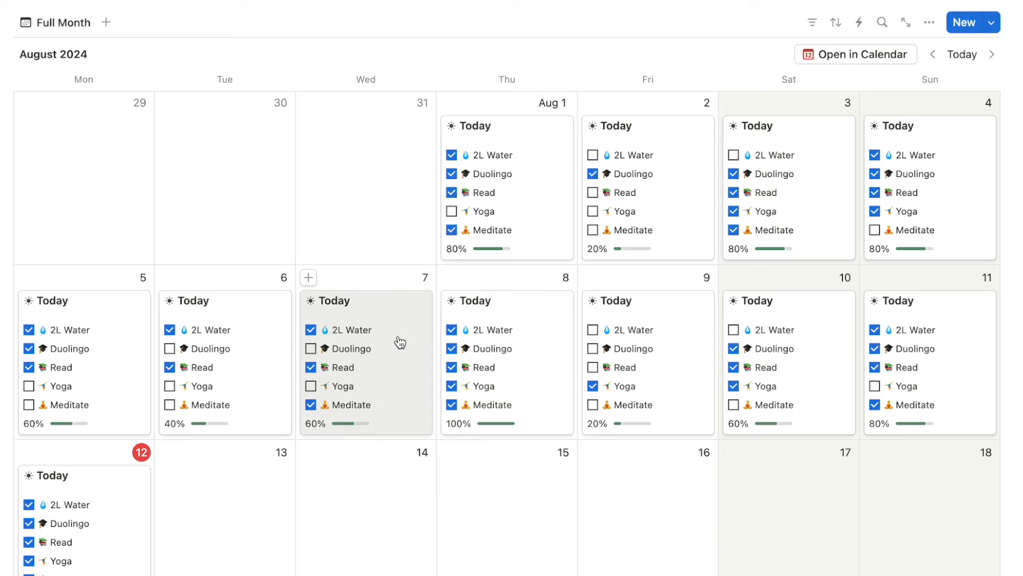
Tick Yoga on the August 11 card so that day reaches 100%.
click(875, 386)
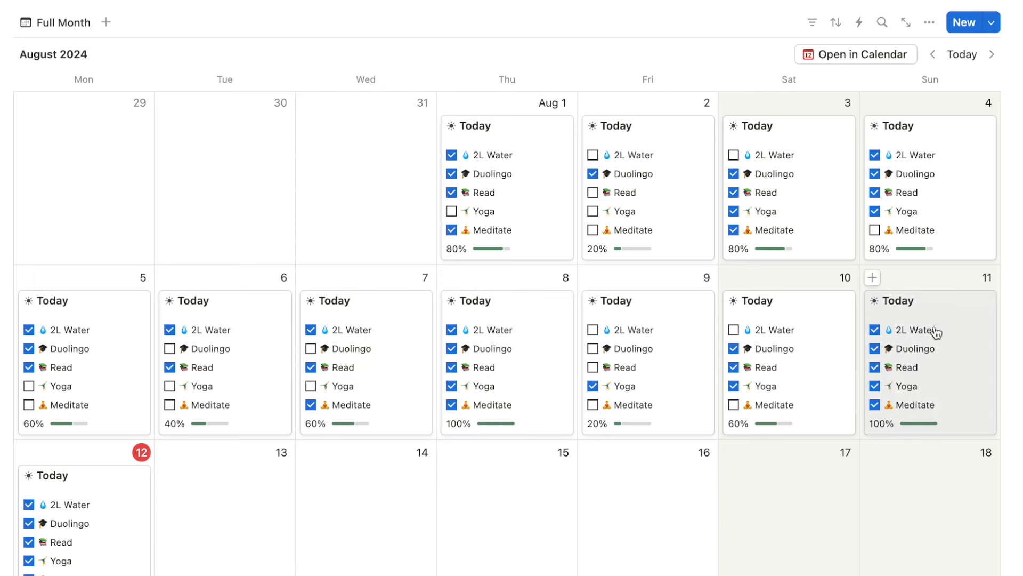
scroll(935, 331, down, 15)
scroll(935, 331, up, 6)
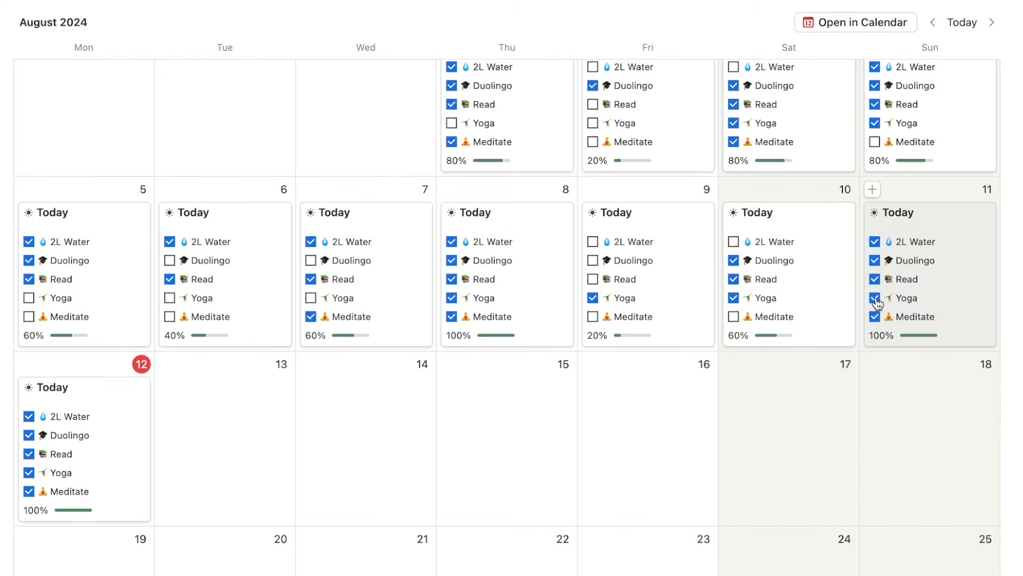
scroll(877, 302, down, 15)
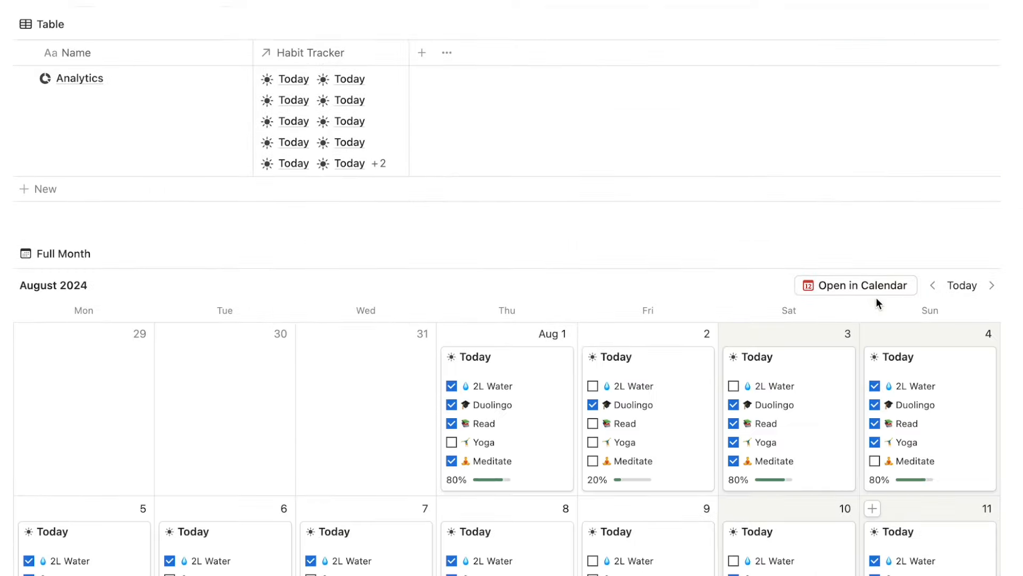
scroll(876, 302, down, 4)
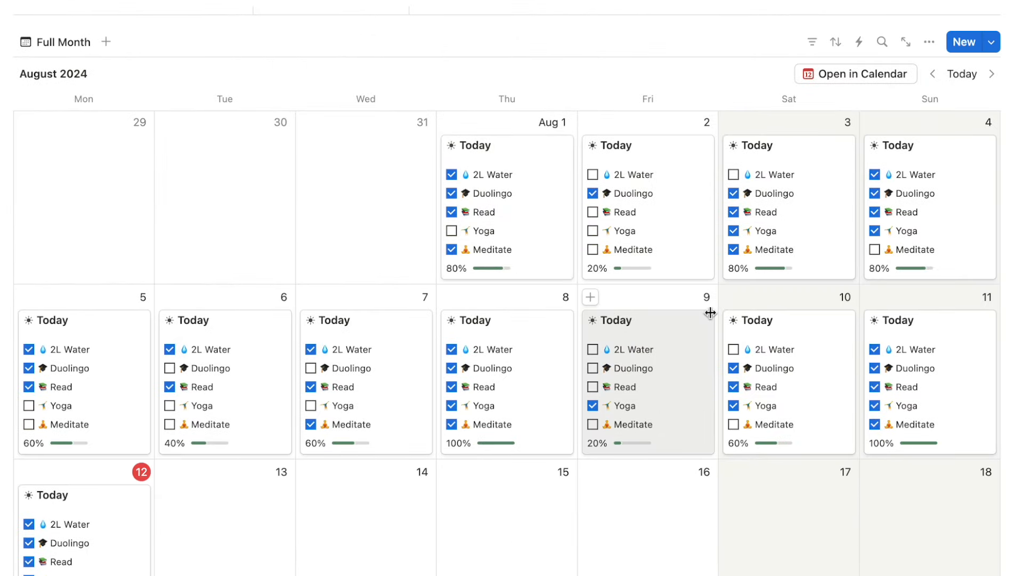
scroll(710, 312, down, 1)
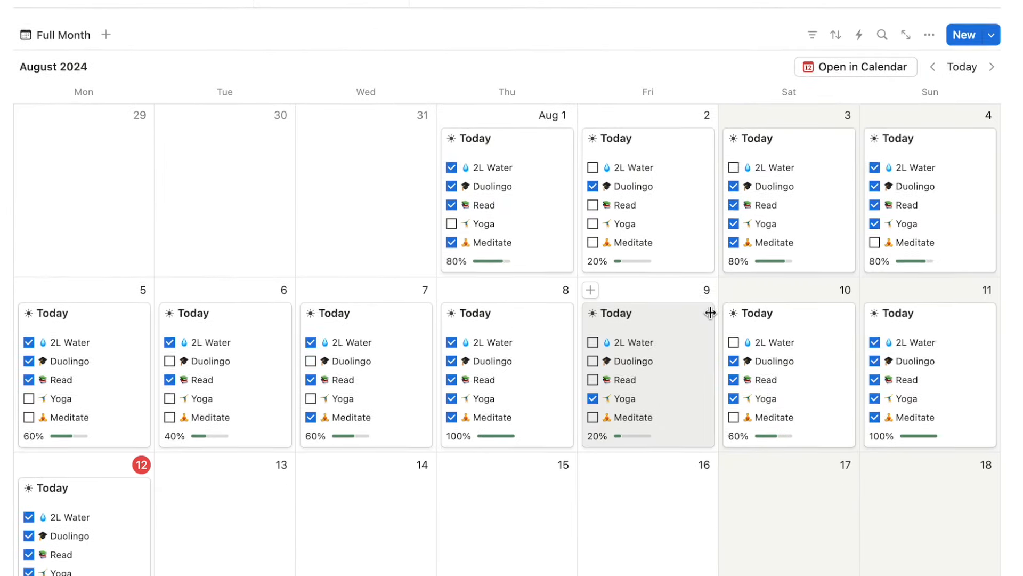
scroll(710, 312, up, 1)
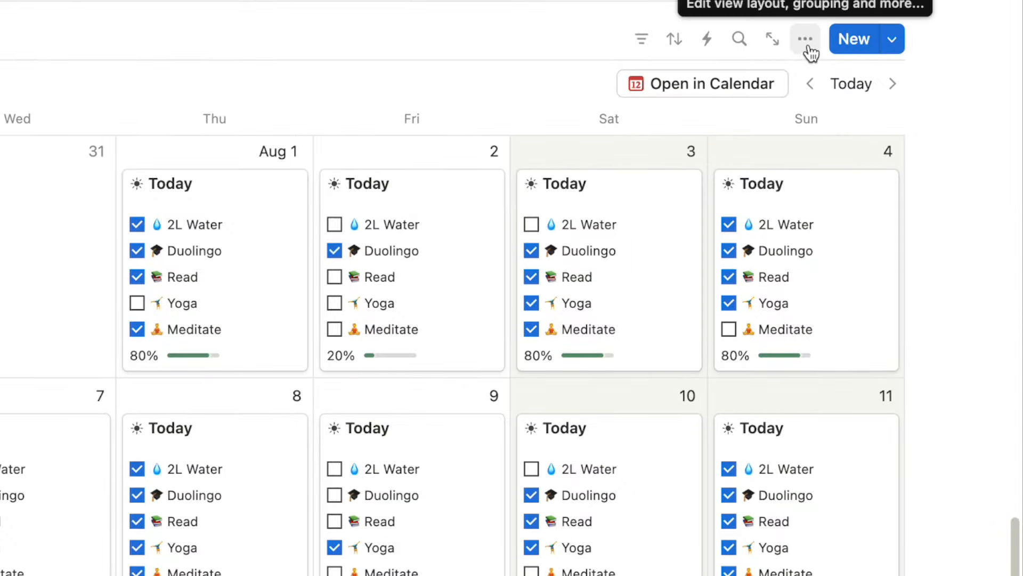
Change the linked calendar view's layout to Gallery.
click(806, 42)
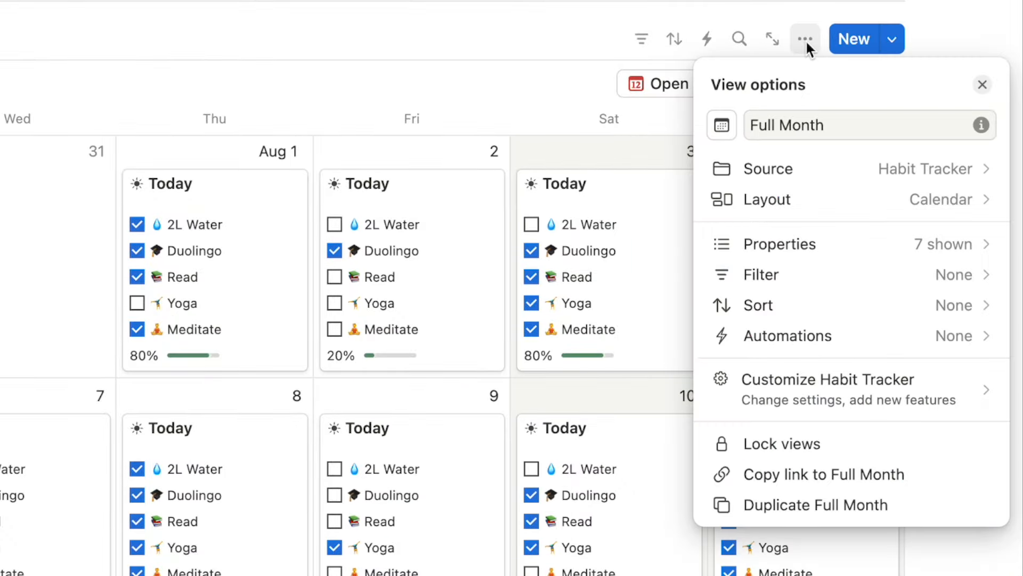
click(778, 203)
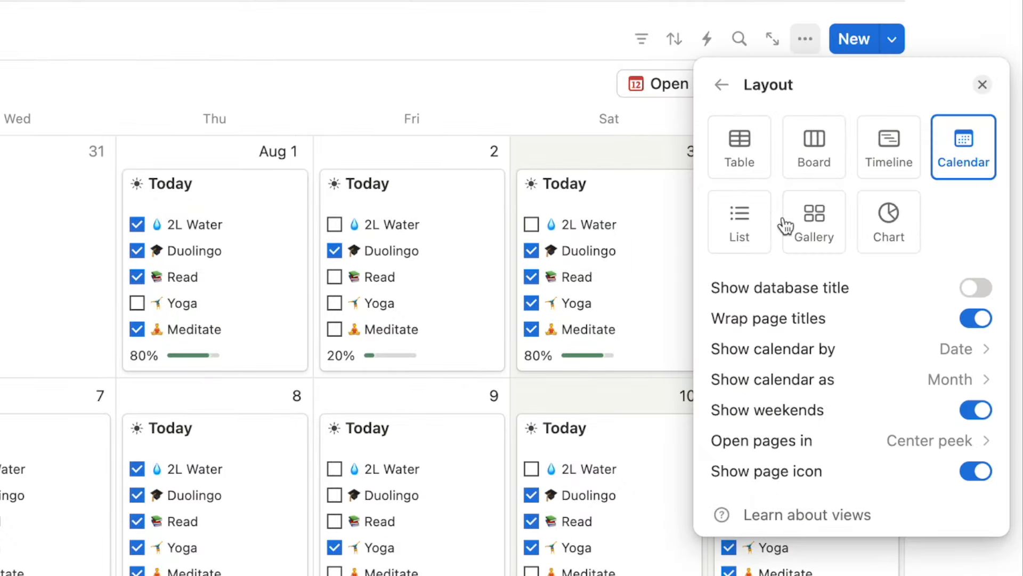
click(825, 229)
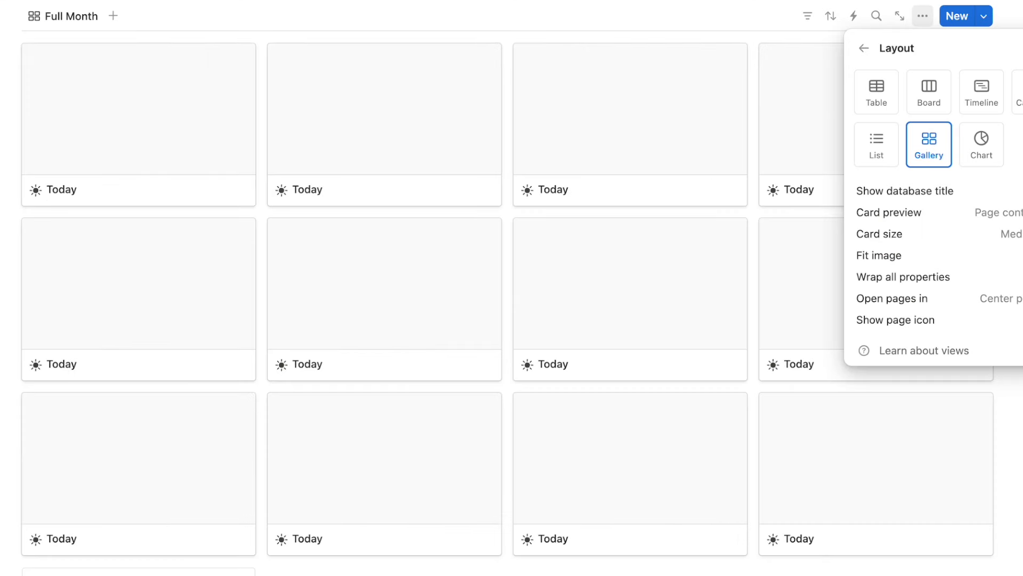
click(1007, 17)
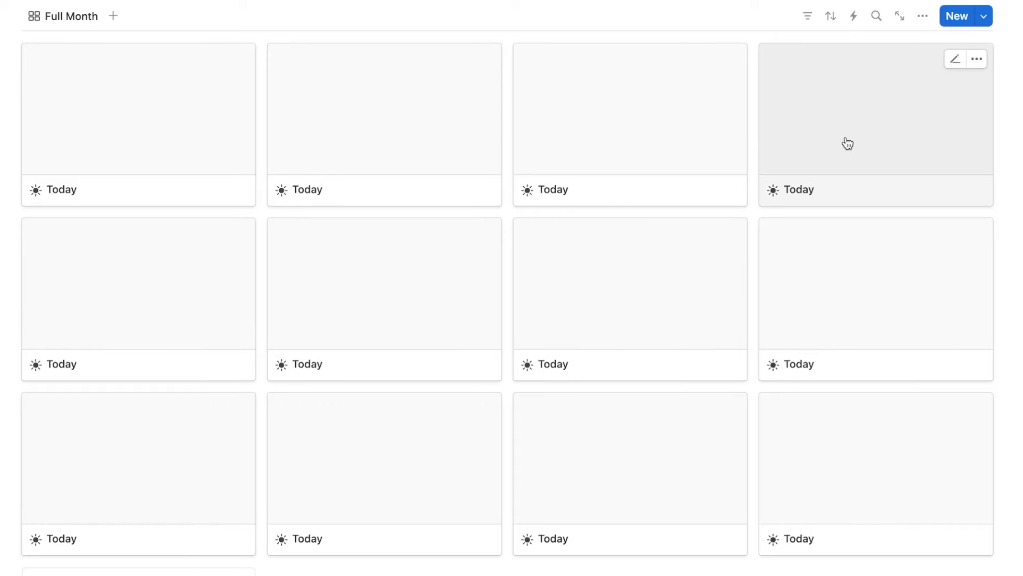
Filter the gallery by Date with the relative period 'This day'.
click(809, 17)
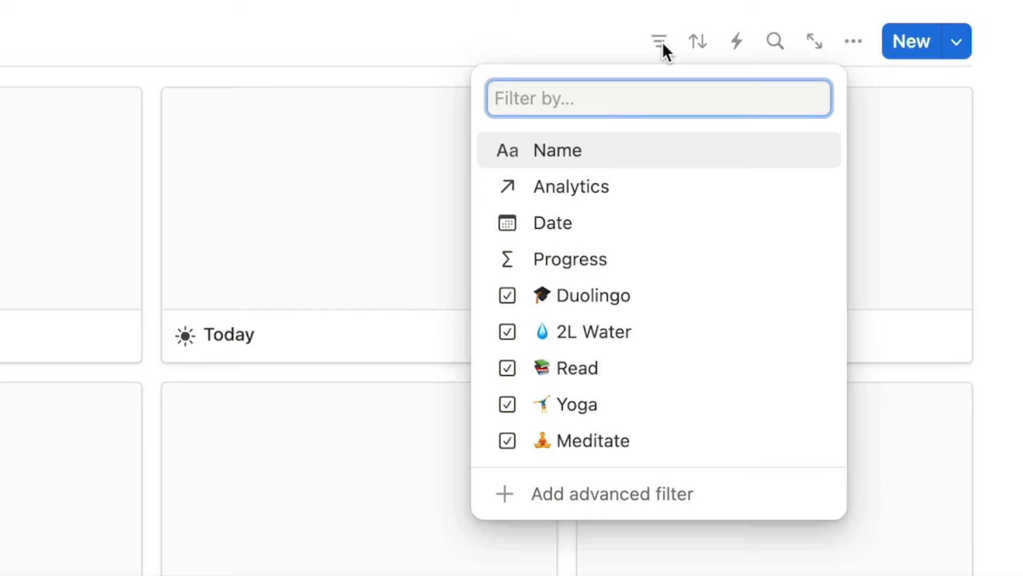
click(552, 224)
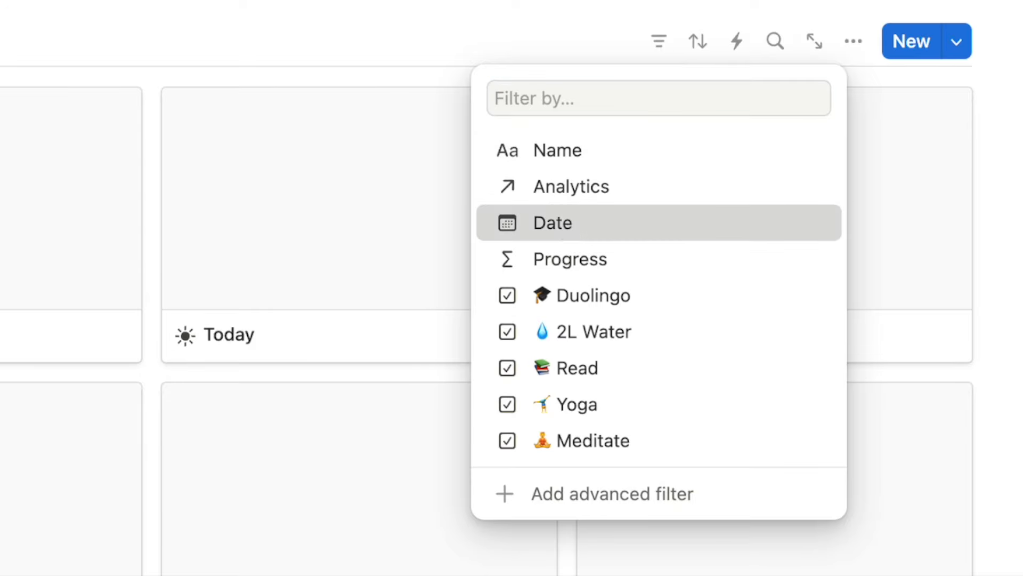
click(238, 101)
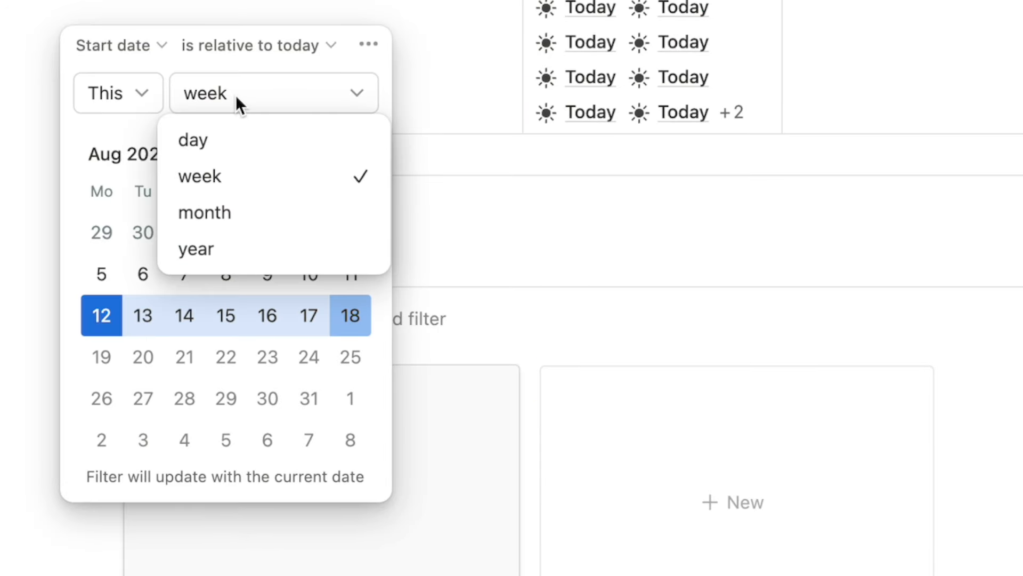
click(201, 141)
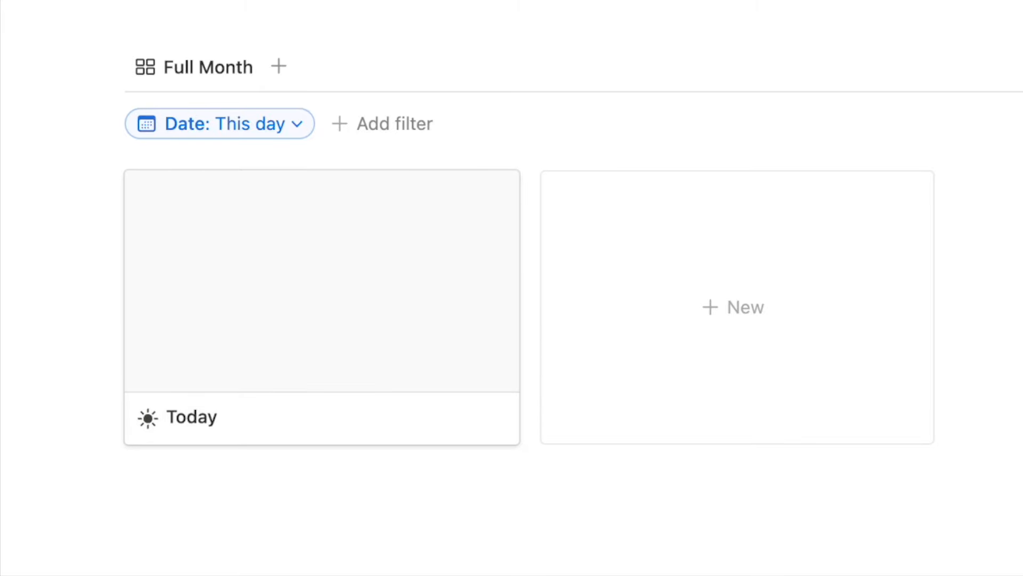
click(771, 65)
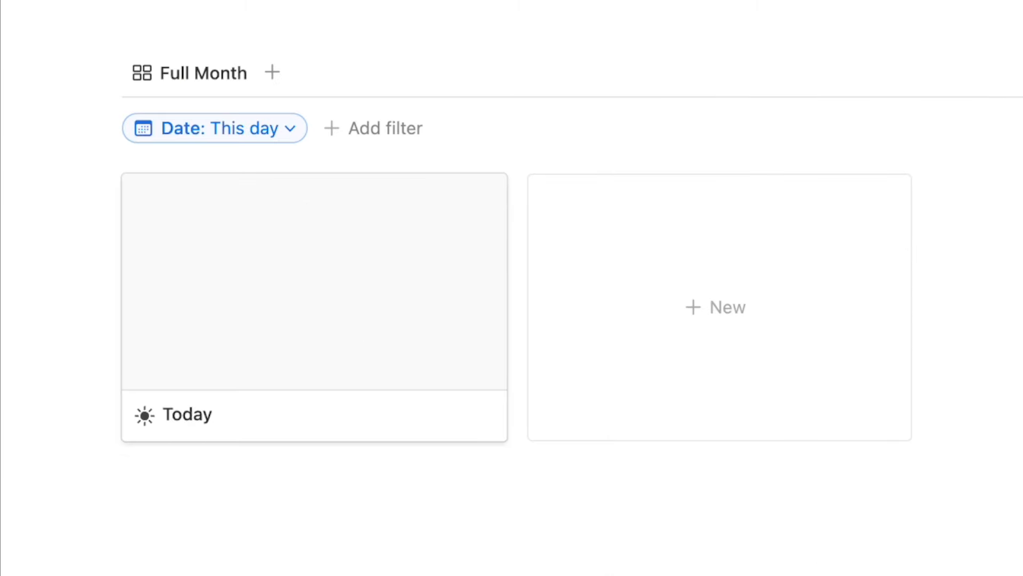
Set the gallery's Card preview to None.
click(735, 237)
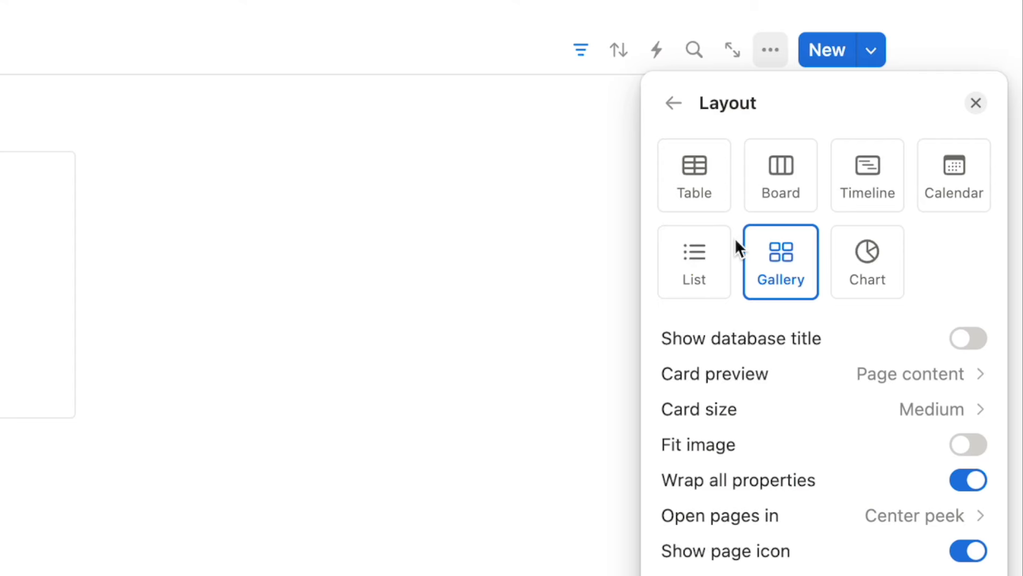
click(713, 376)
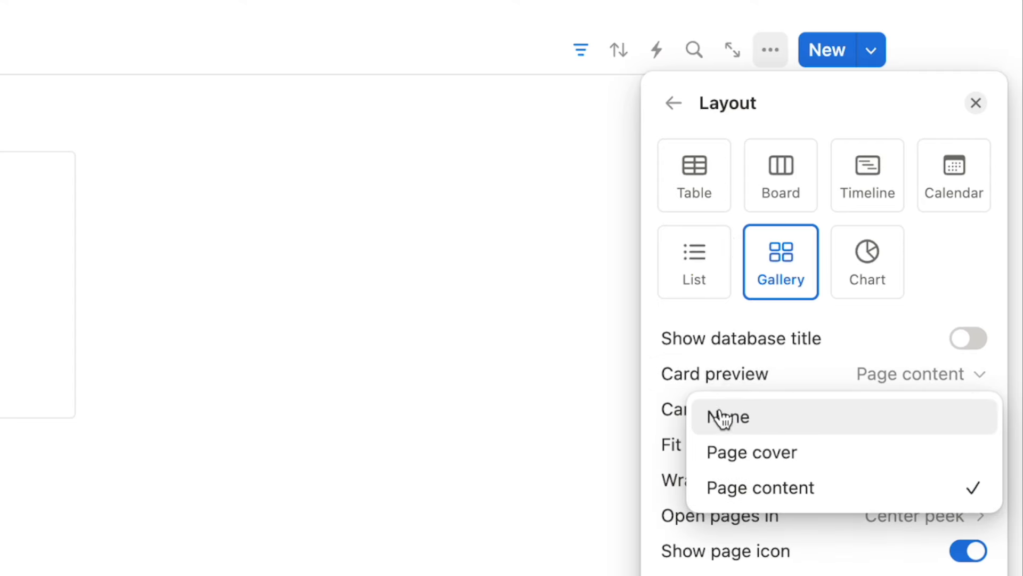
click(738, 421)
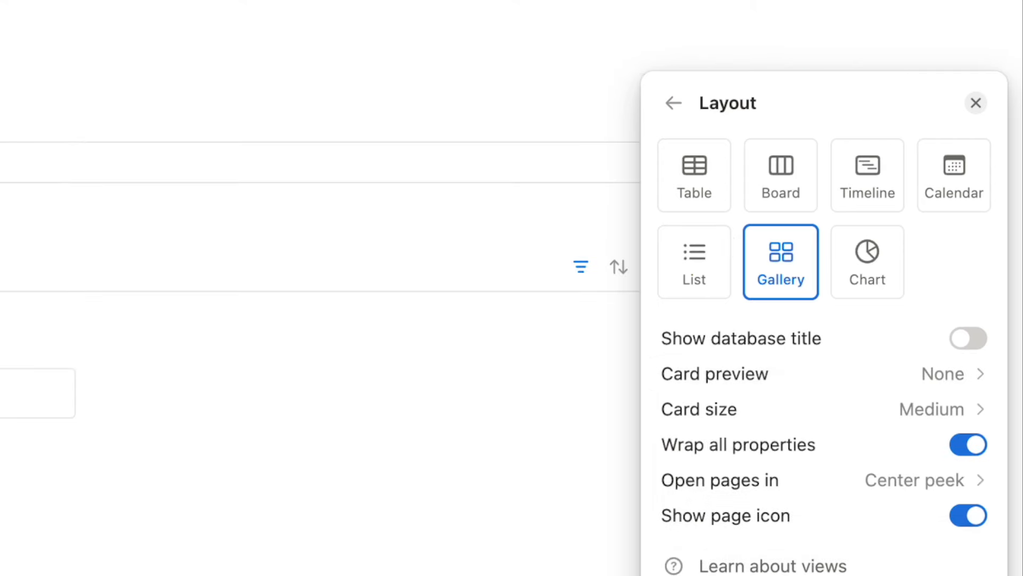
click(675, 113)
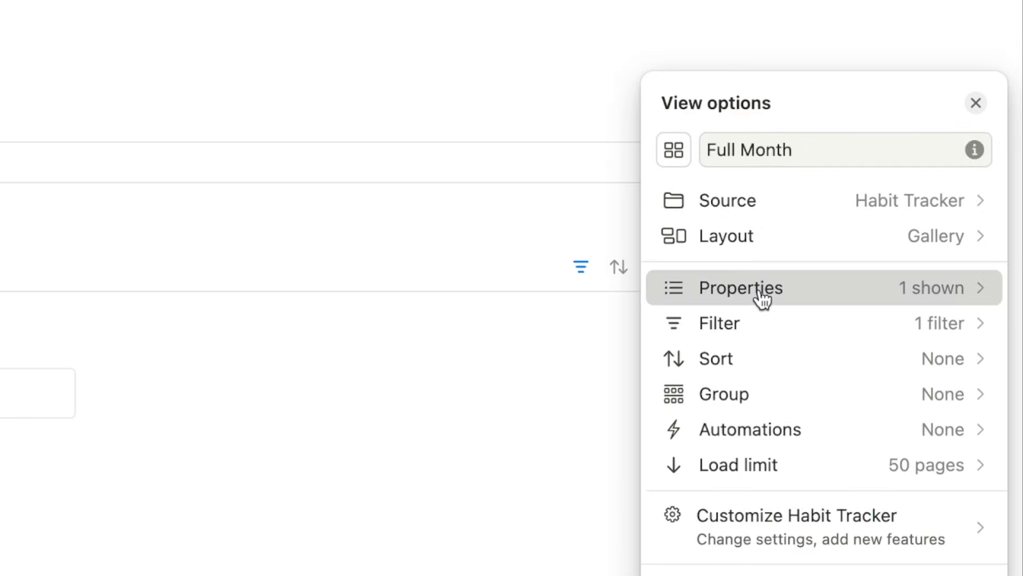
Show 2L Water, Duolingo, Read, Yoga, Meditate and Progress on the gallery cards.
click(760, 295)
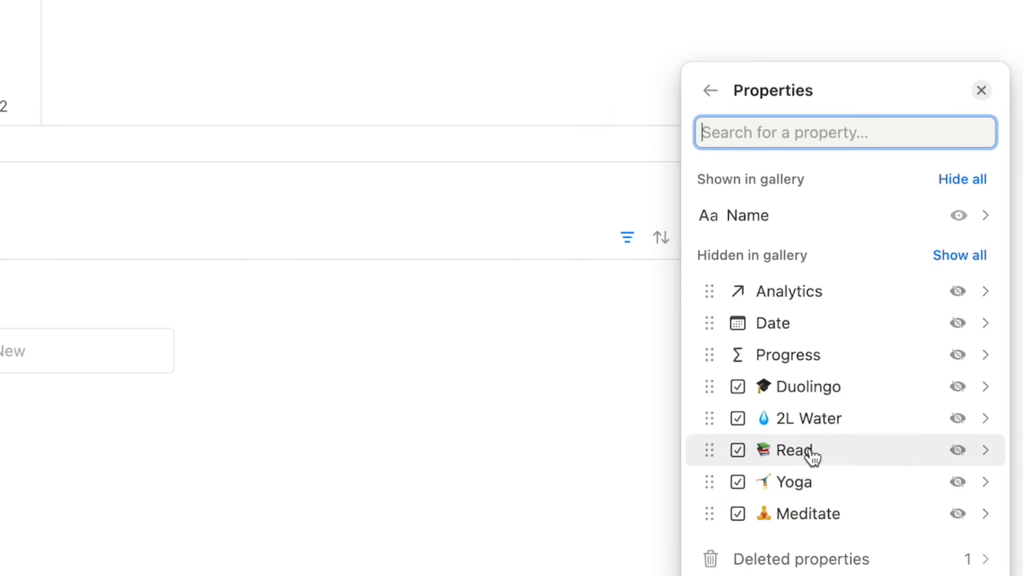
click(958, 421)
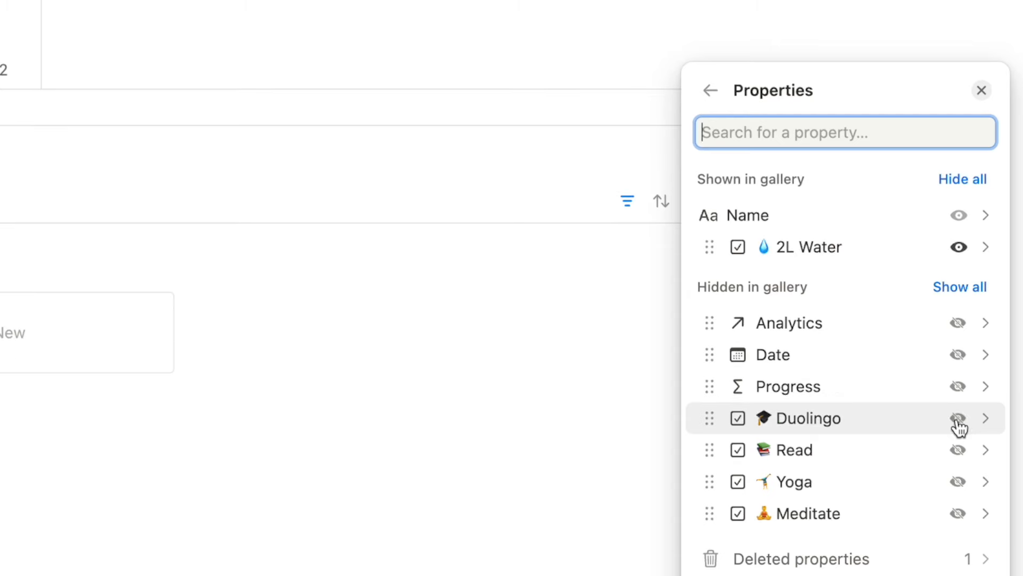
click(957, 421)
click(957, 450)
click(958, 481)
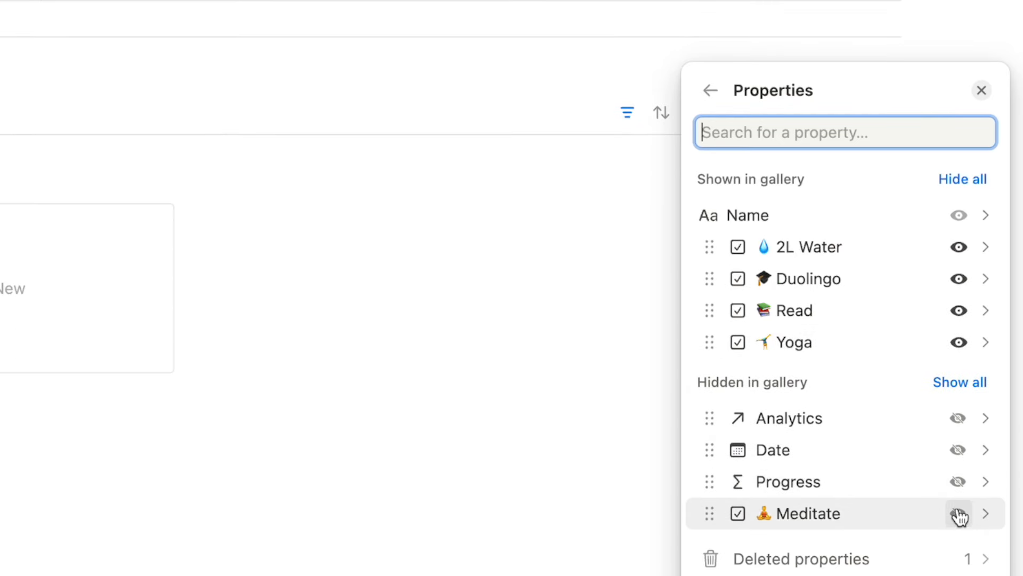
click(958, 513)
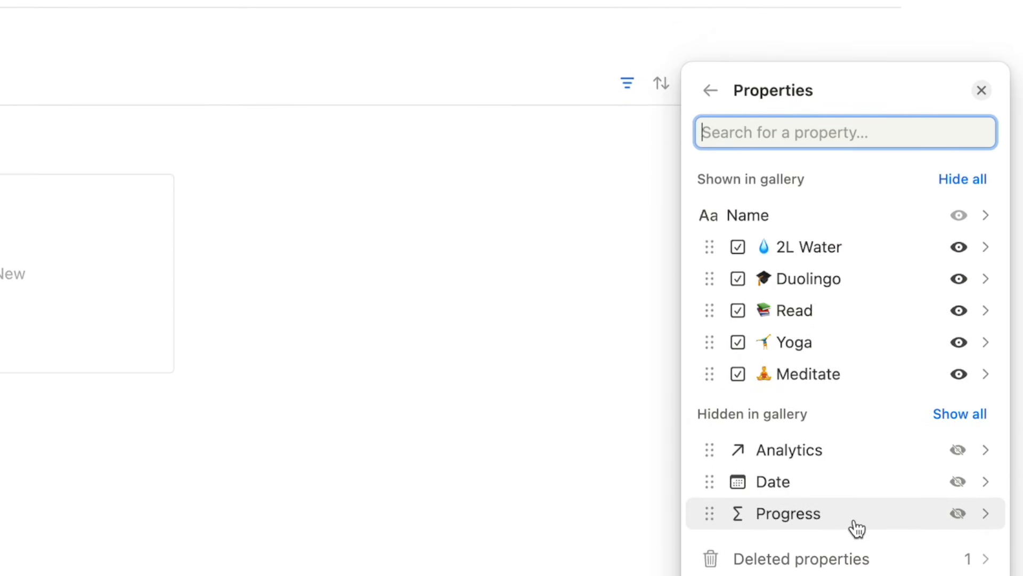
click(958, 514)
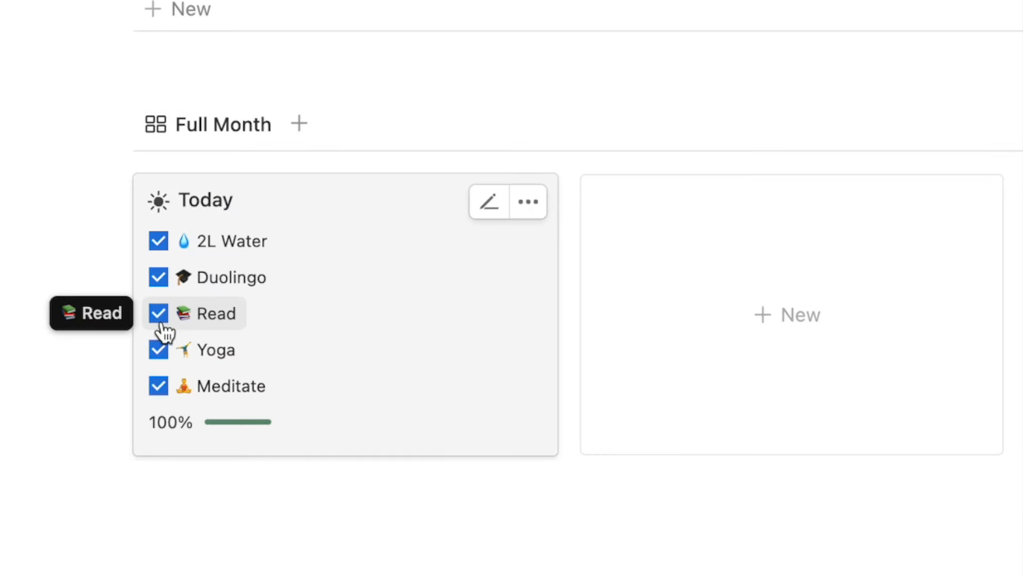
Untick today's Read and Duolingo and rename the view to 'Habits'.
click(159, 315)
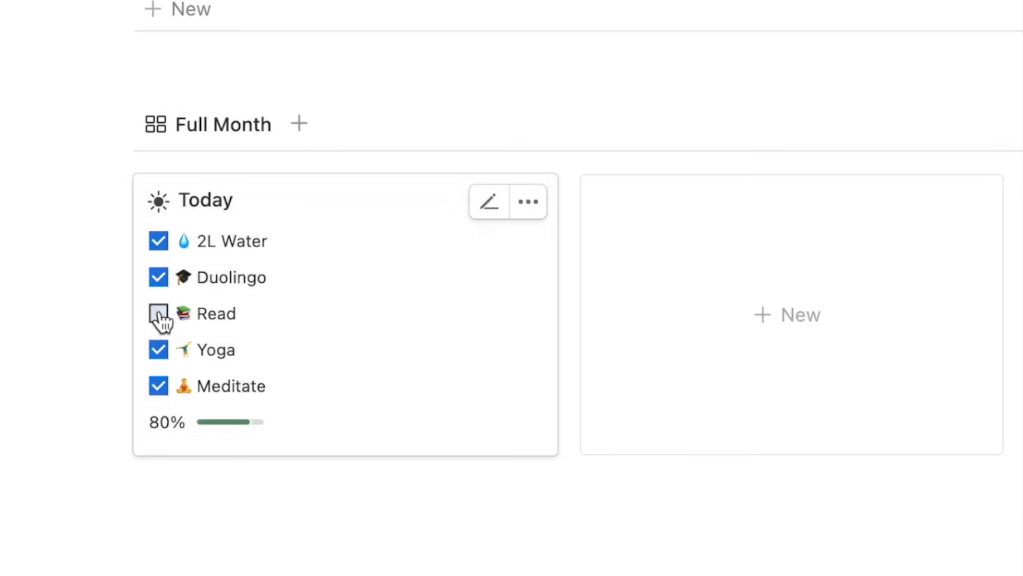
click(158, 277)
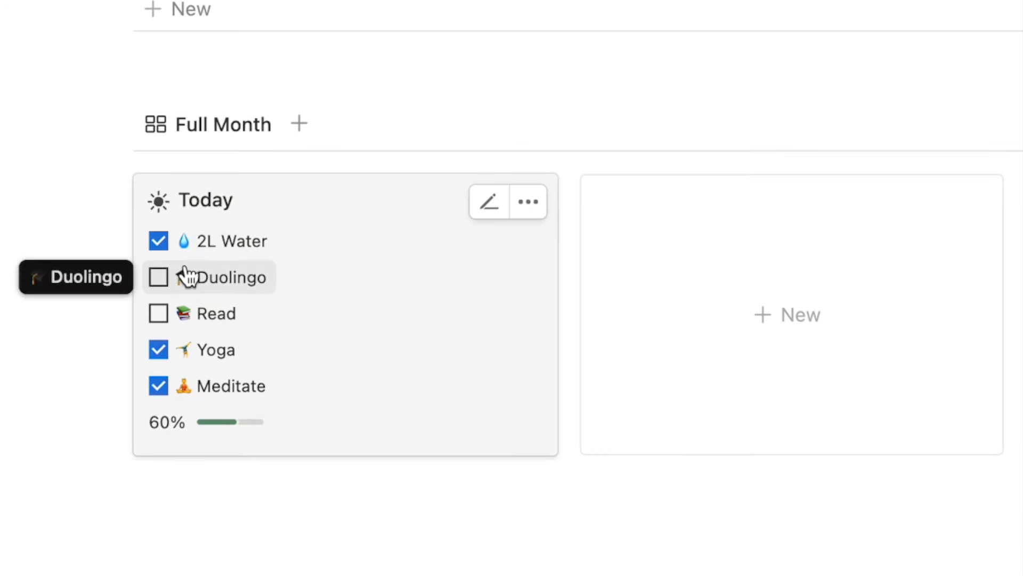
click(210, 125)
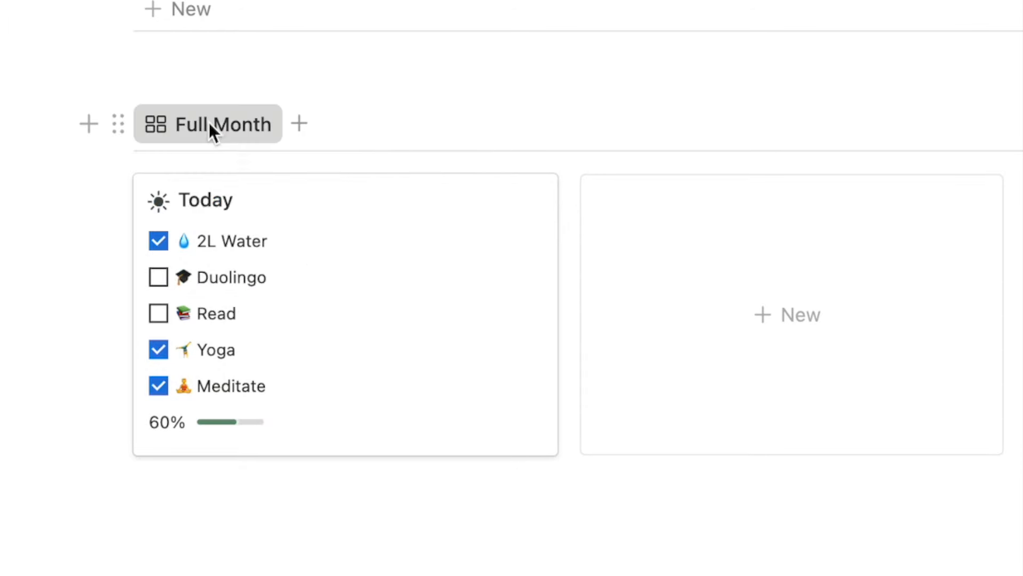
click(226, 190)
text(Habi)
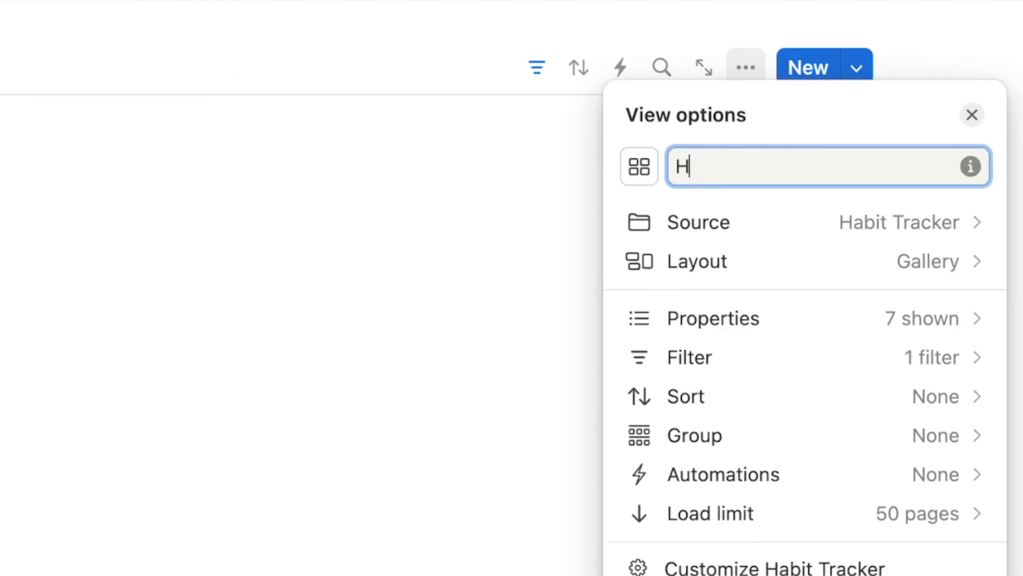
text(ts)
key(Escape)
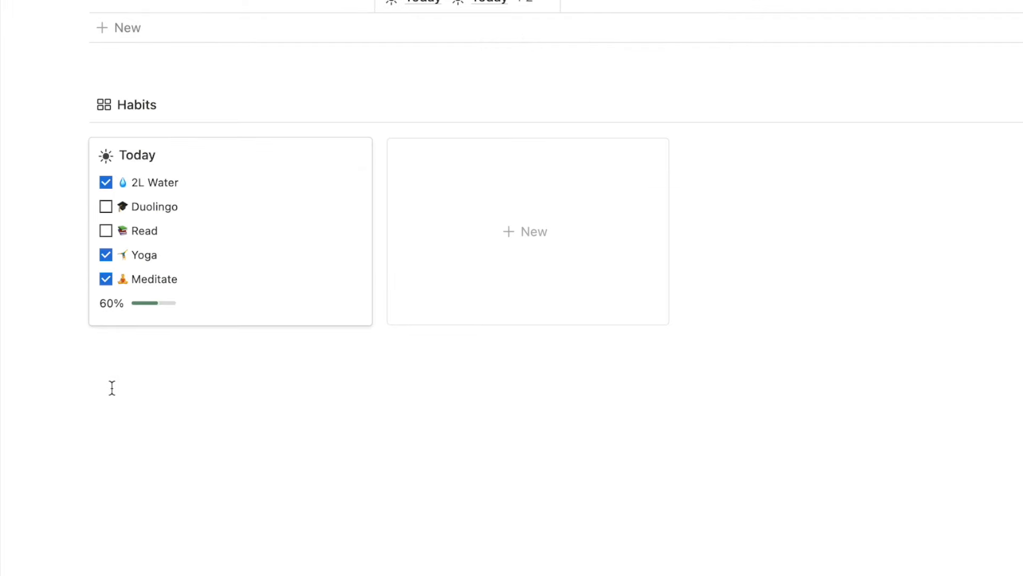
Insert a two-column block with /2c and move the Habits gallery into it.
click(107, 384)
text(/)
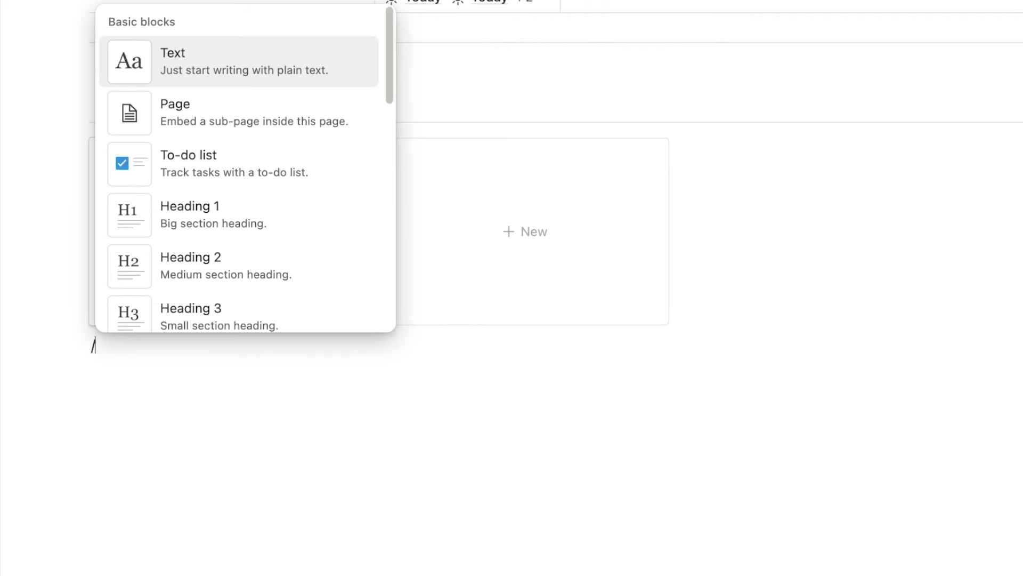
text(2c)
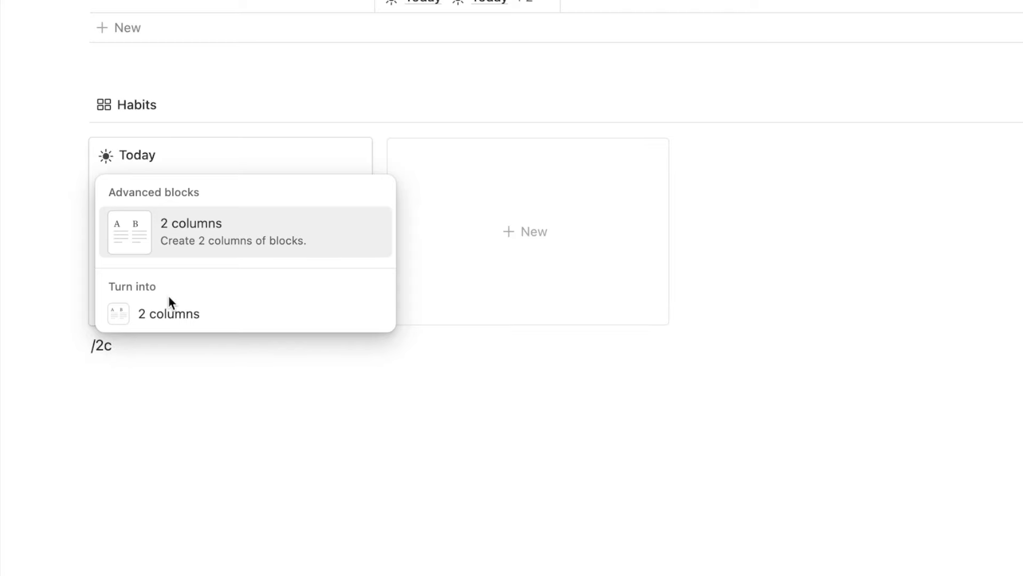
click(222, 244)
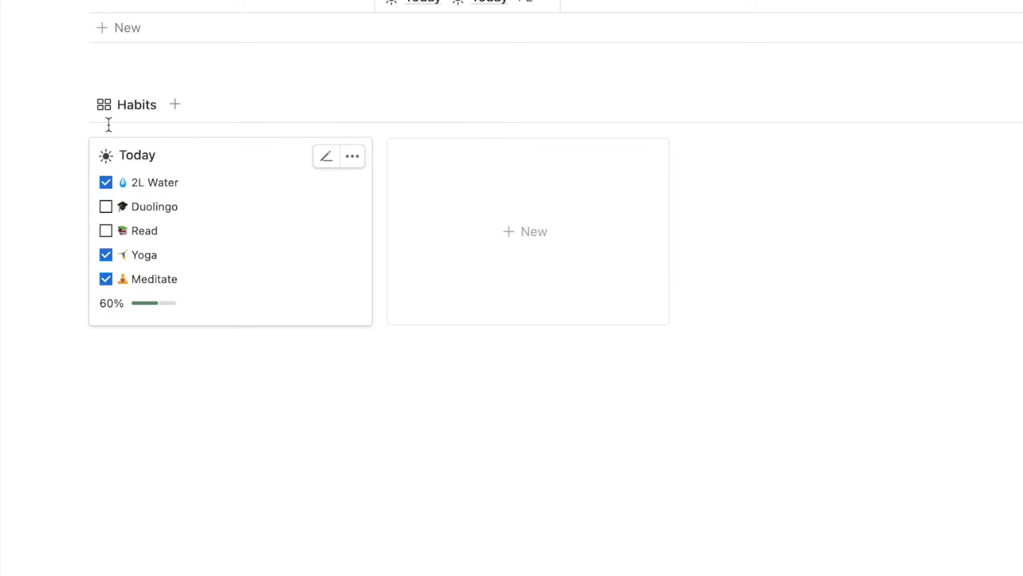
drag(80, 105, 117, 339)
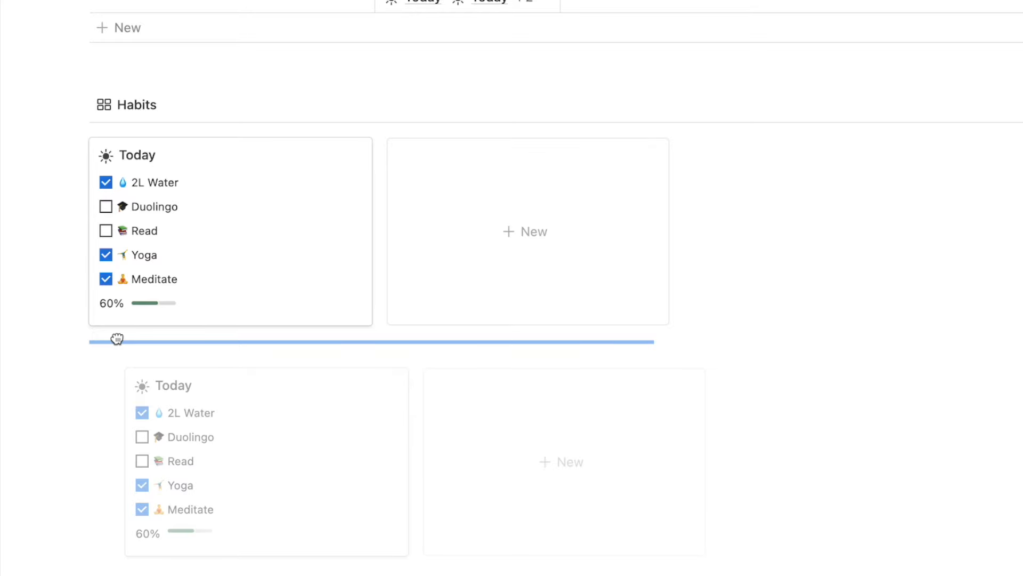
drag(117, 339, 118, 343)
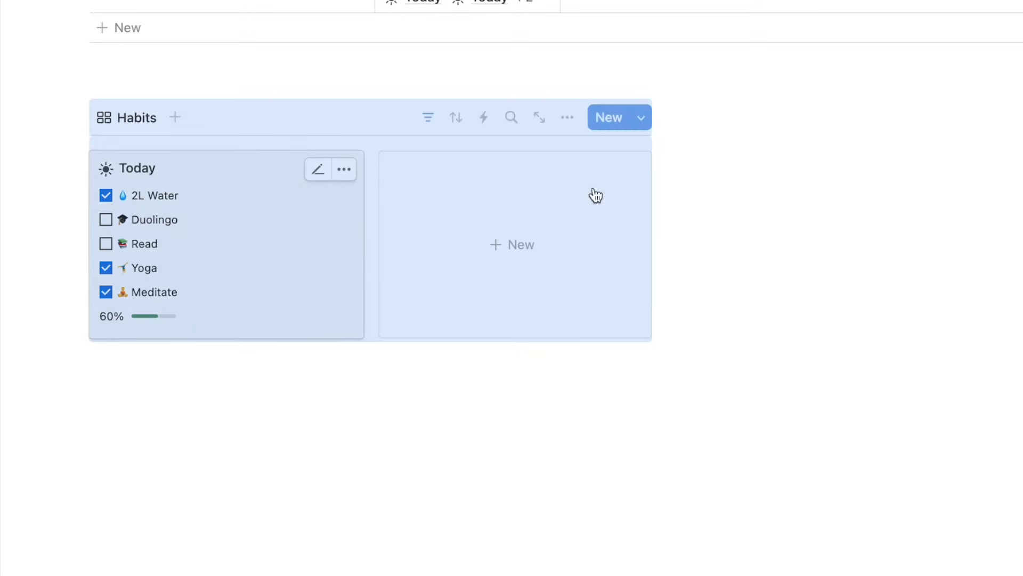
Narrow the Habits column and place the cursor in the empty right column.
drag(672, 186, 415, 206)
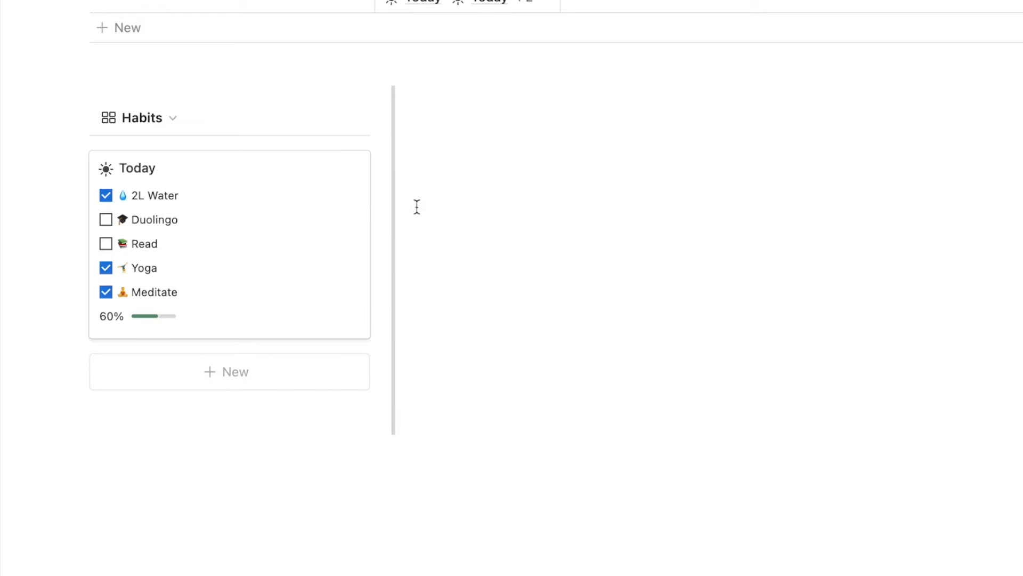
click(500, 162)
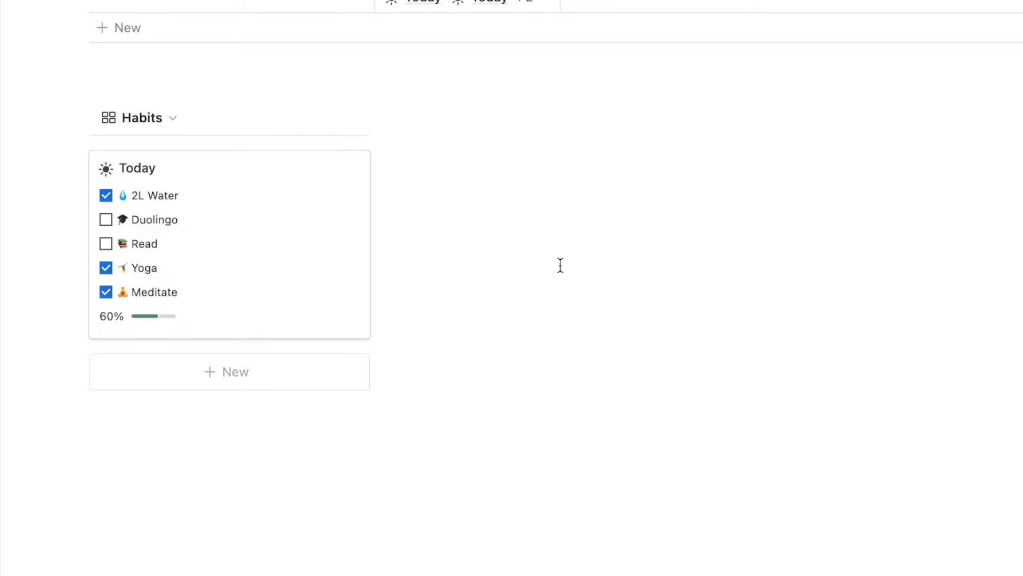
scroll(423, 349, up, 15)
scroll(423, 354, up, 8)
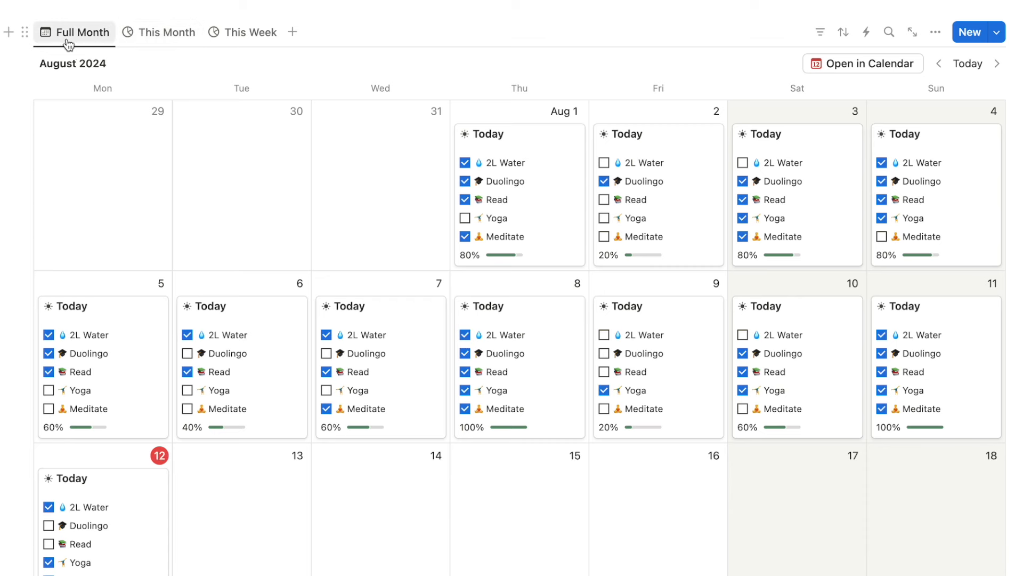
Move the Full Month tab after This Week and place the This Month chart beside the Habits gallery.
drag(71, 42, 238, 46)
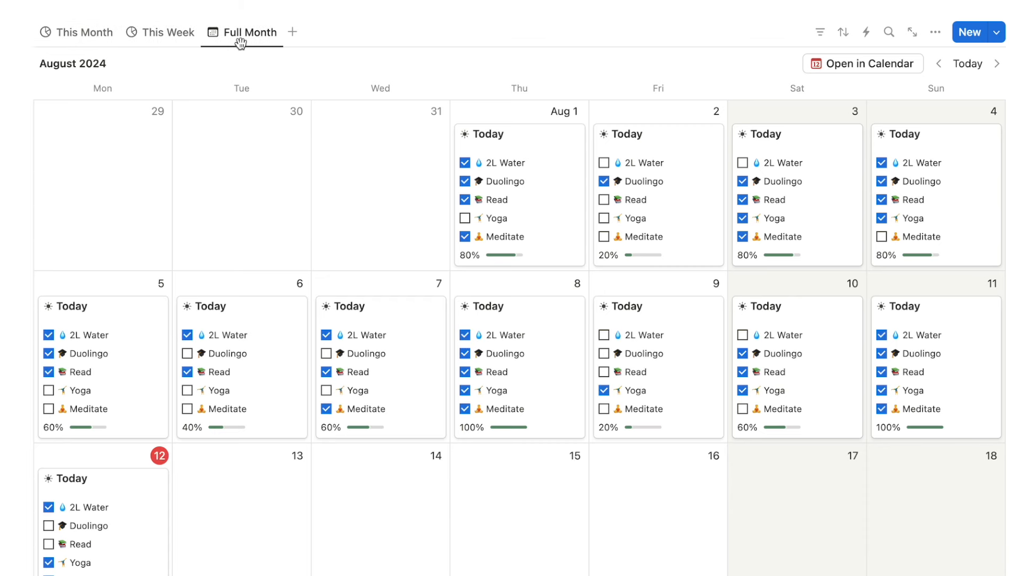
click(64, 35)
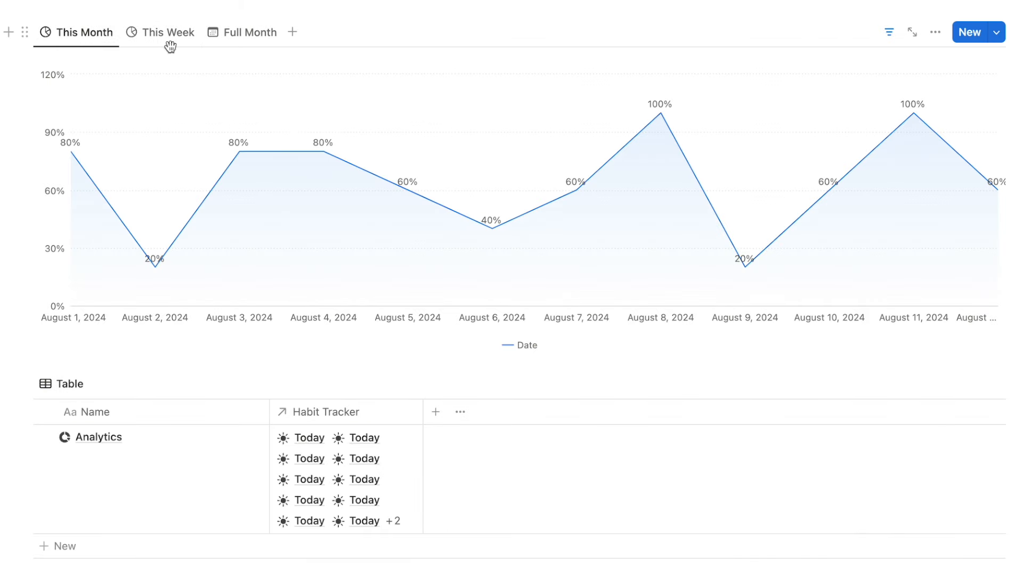
drag(25, 34, 215, 167)
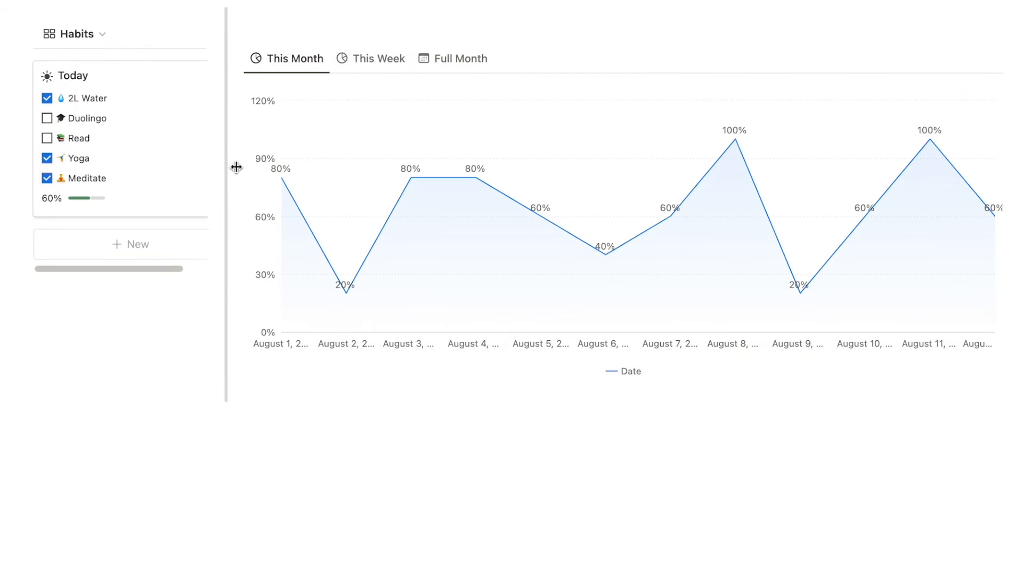
key(ctrl+z)
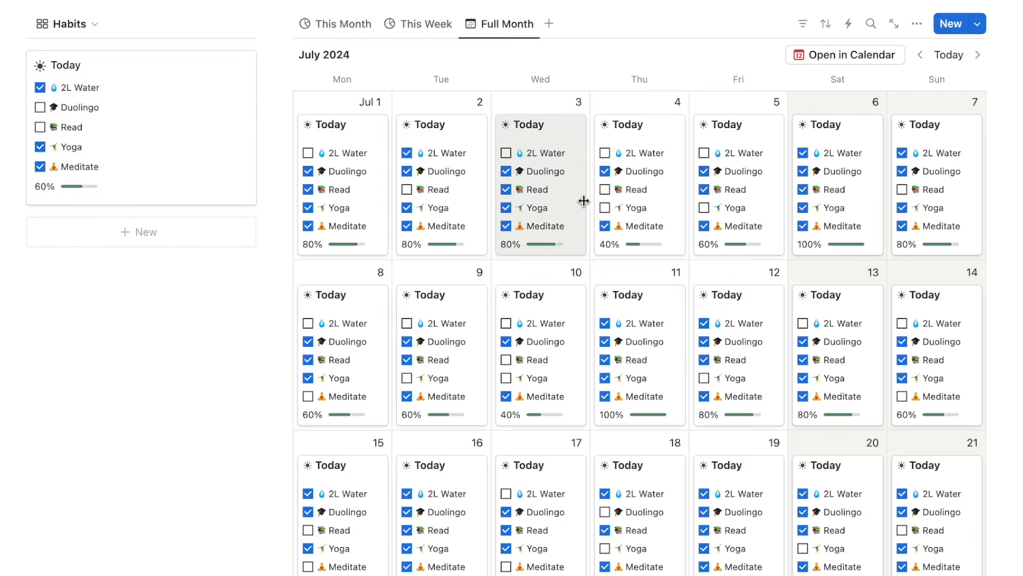
click(954, 59)
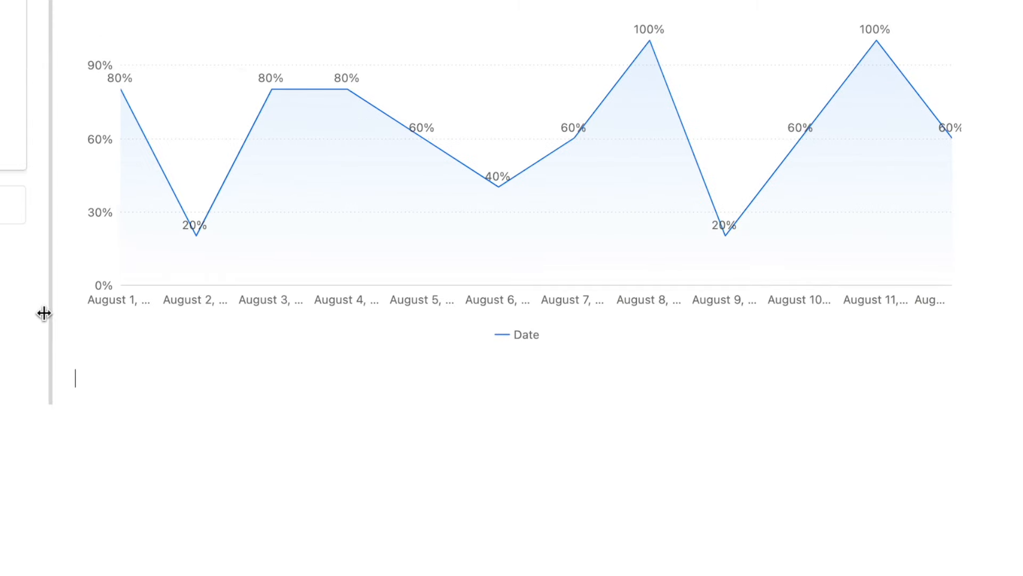
Insert a vertical bar chart of Habit Tracker plotting average Progress by month of Date.
text(/chart)
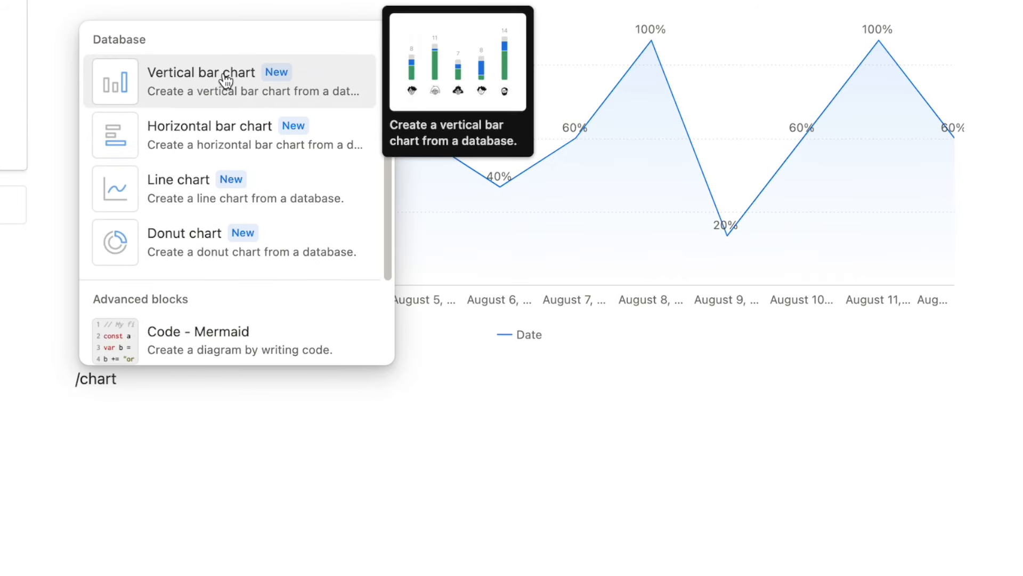
click(226, 79)
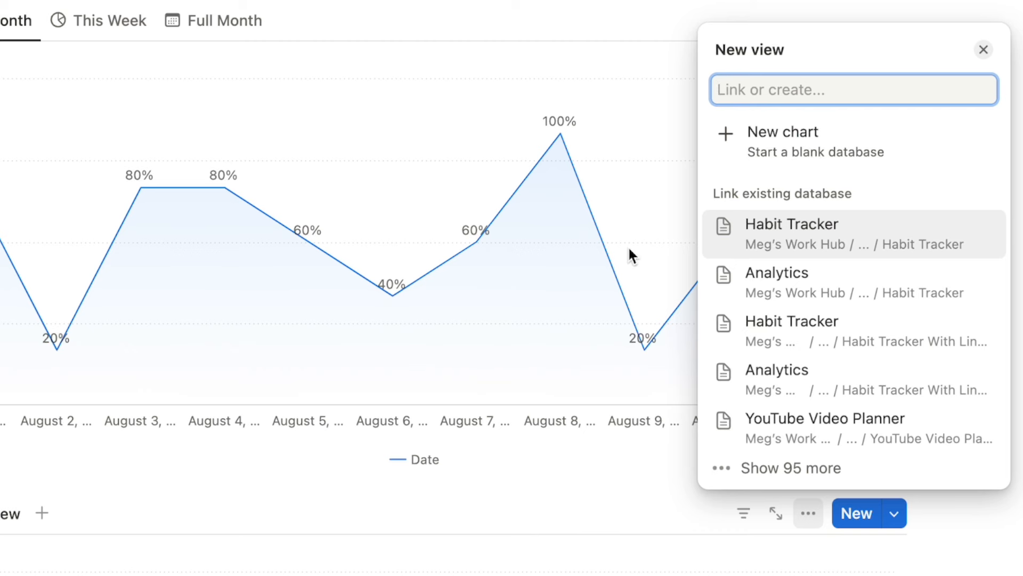
click(830, 237)
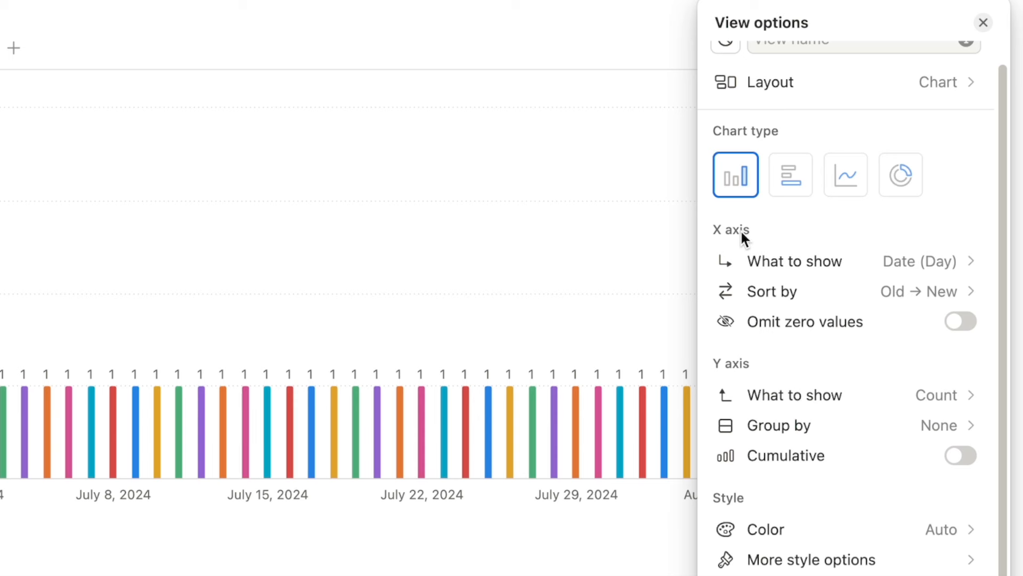
click(950, 265)
mouse_move(796, 382)
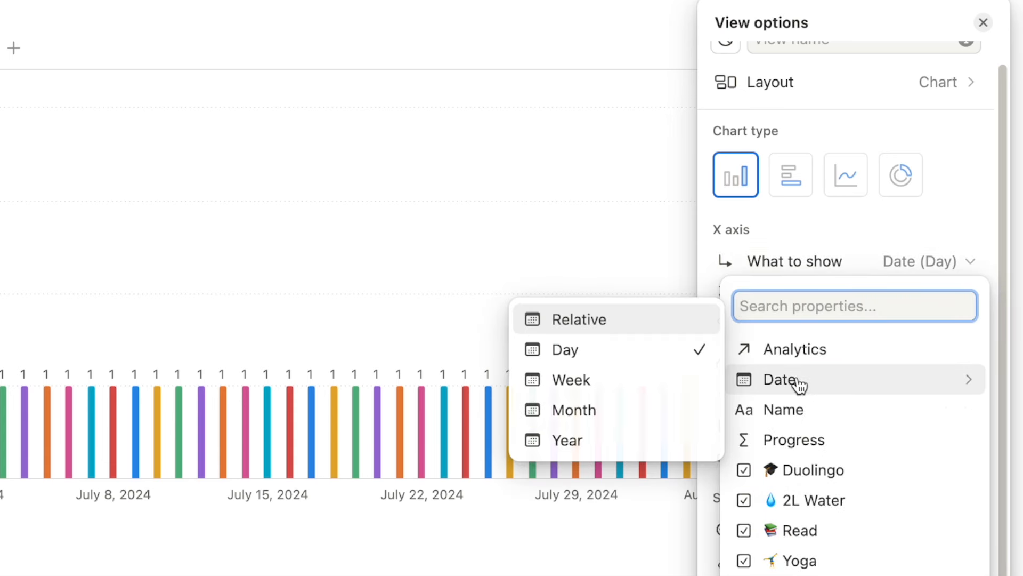
click(577, 413)
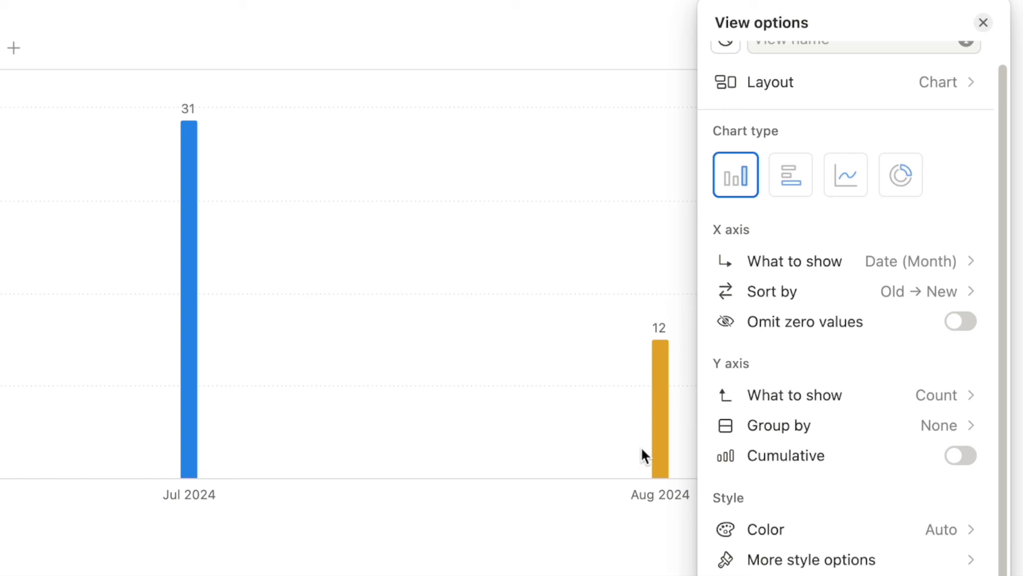
click(825, 405)
mouse_move(788, 137)
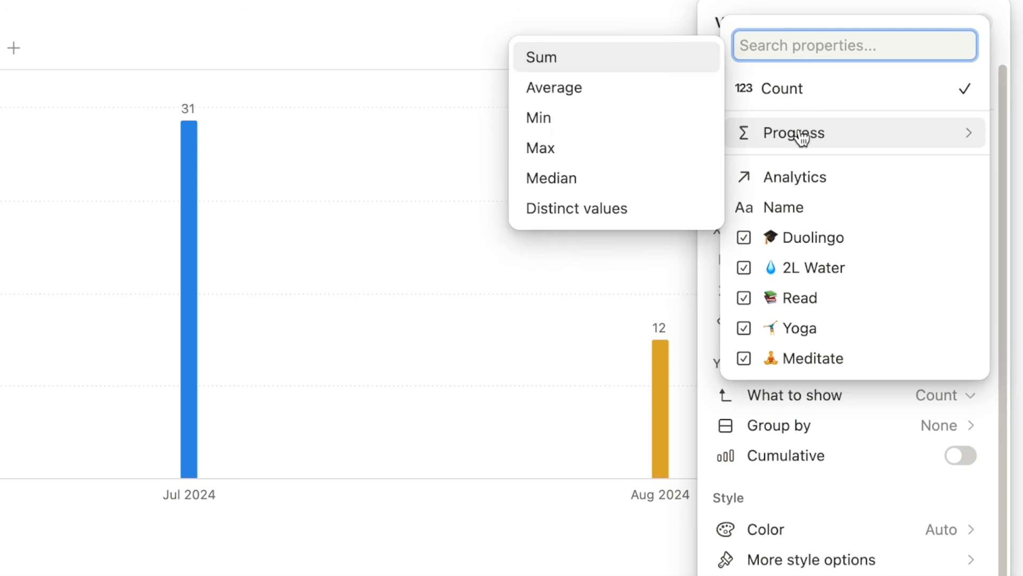
click(565, 92)
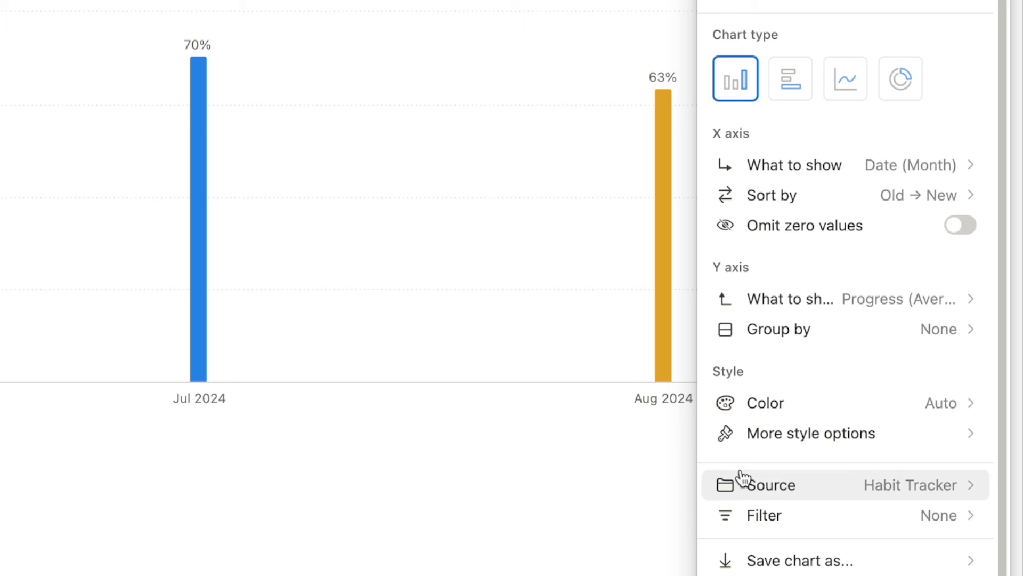
Filter the bar chart to Date within This year.
click(783, 519)
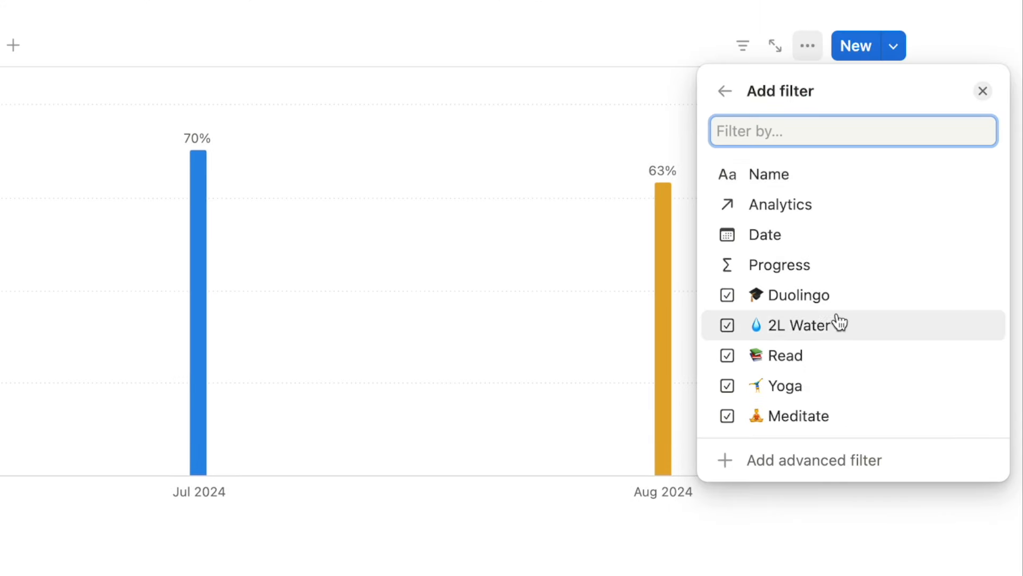
click(788, 244)
click(856, 143)
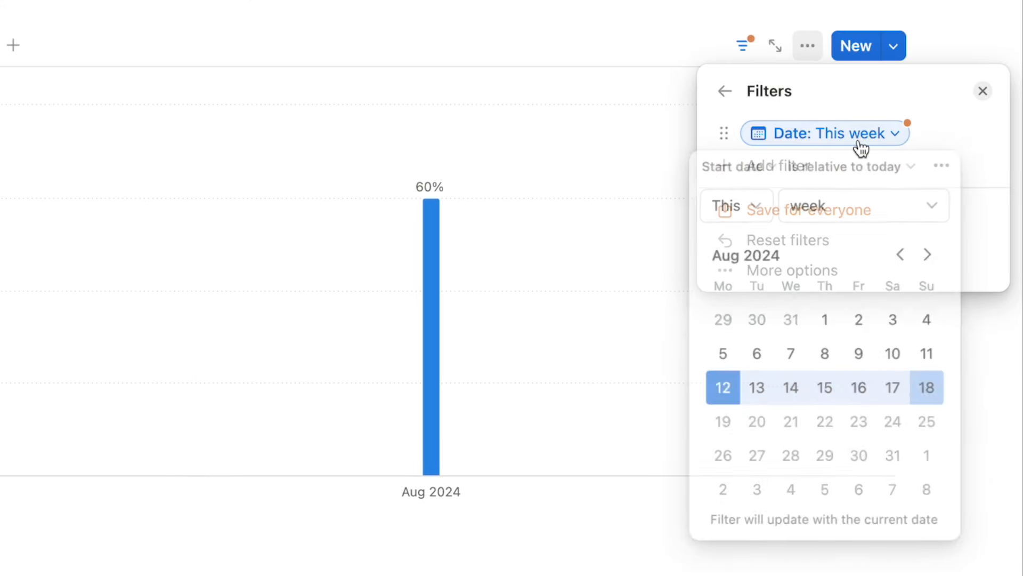
click(818, 216)
click(754, 341)
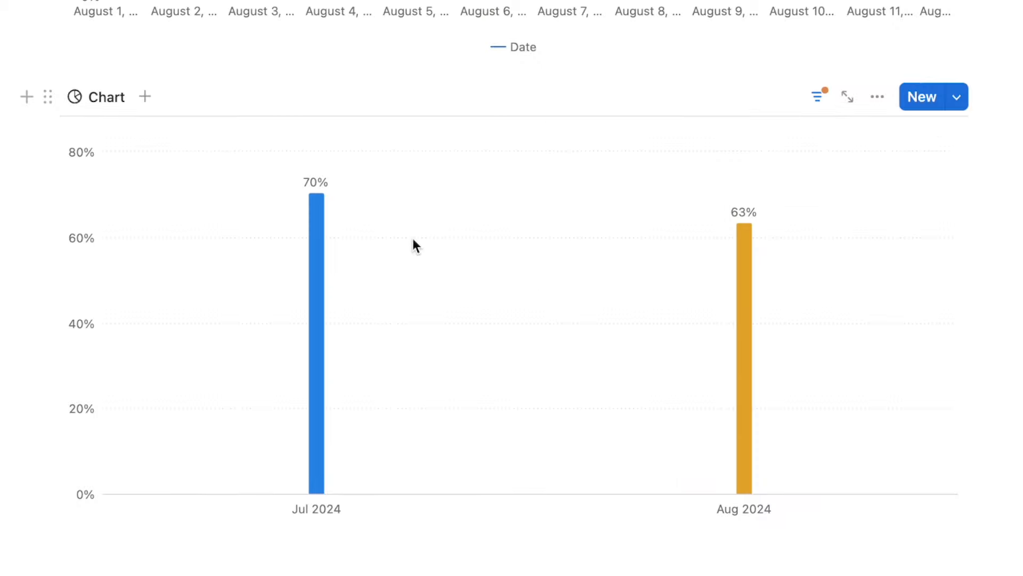
Rename the bar chart view to 'By Month'.
click(105, 98)
click(113, 137)
text(By Month)
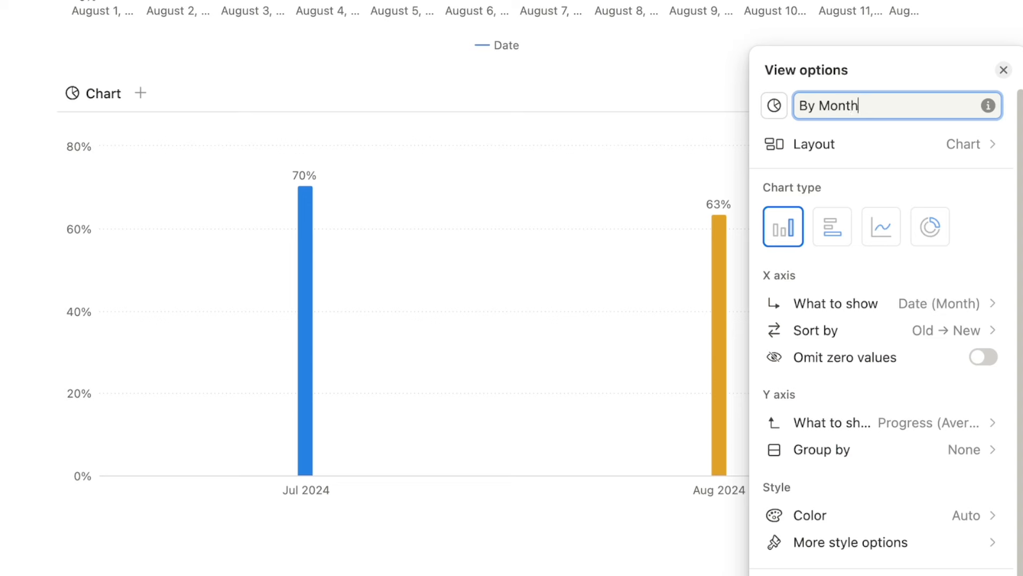
click(976, 13)
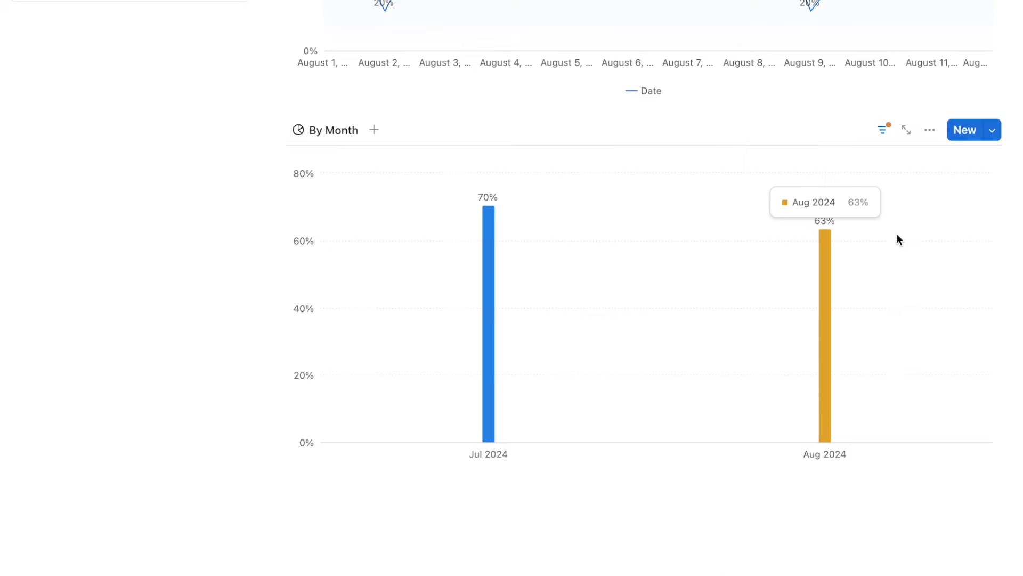
Scroll up to the Analytics table and start adding a new property to it.
scroll(898, 411, up, 2)
scroll(898, 411, up, 3)
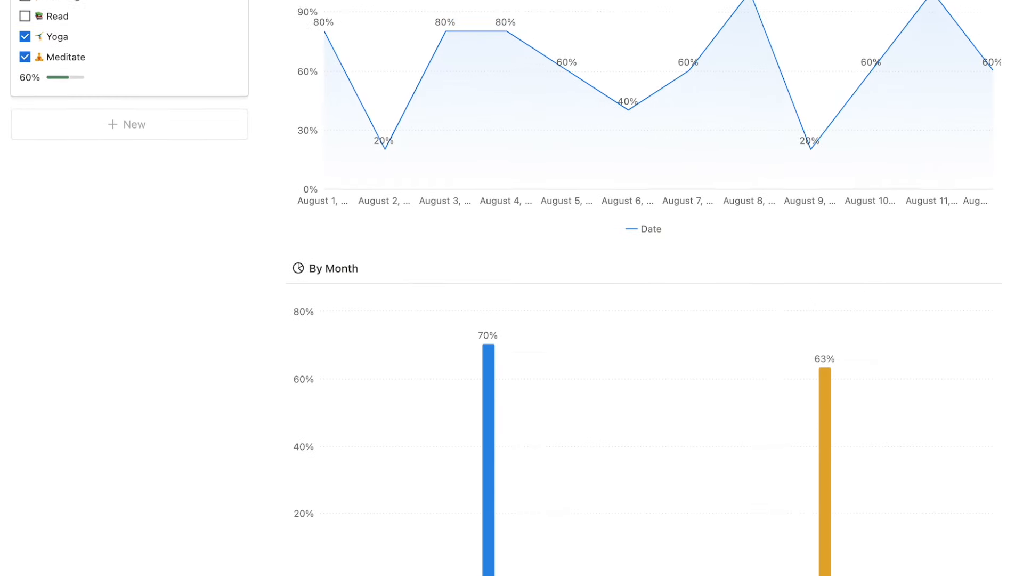
scroll(512, 288, up, 1)
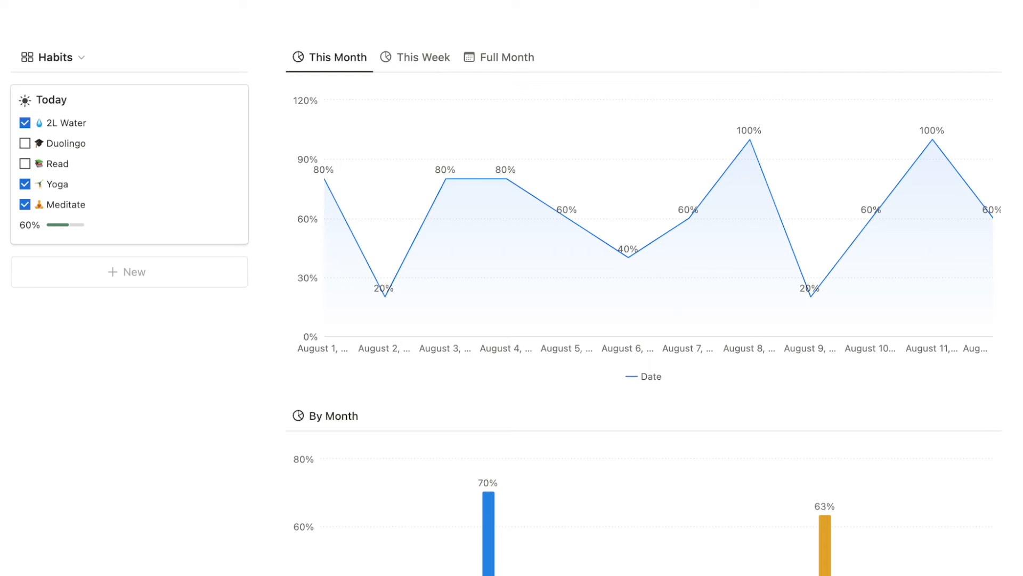
scroll(815, 422, up, 8)
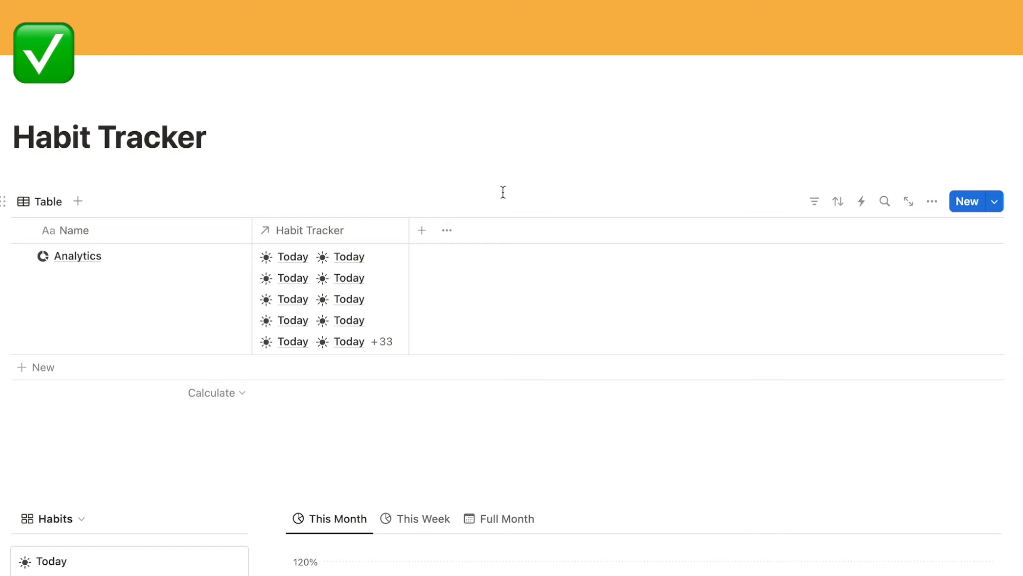
scroll(478, 212, down, 3)
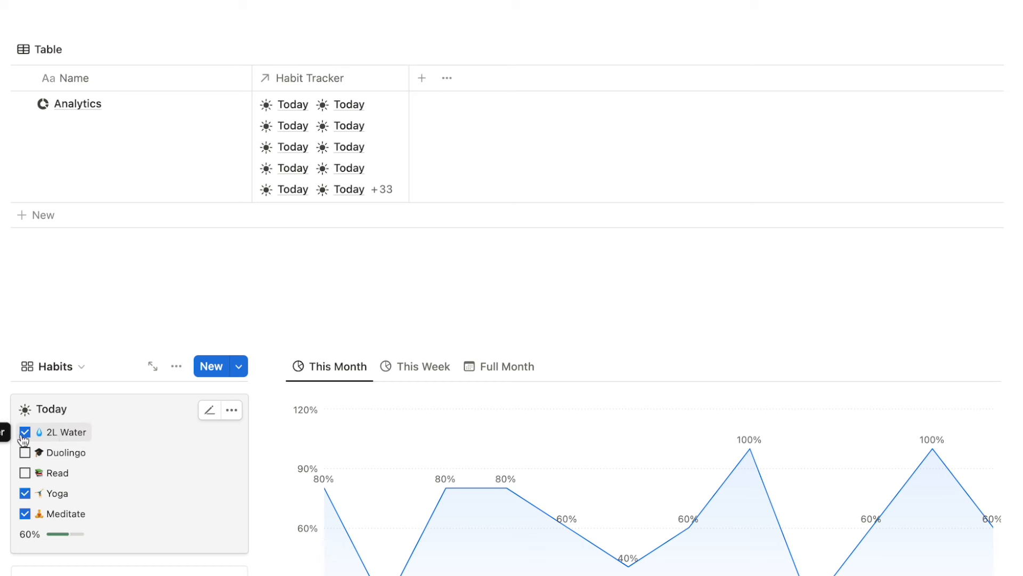
scroll(369, 322, up, 1)
scroll(368, 322, up, 1)
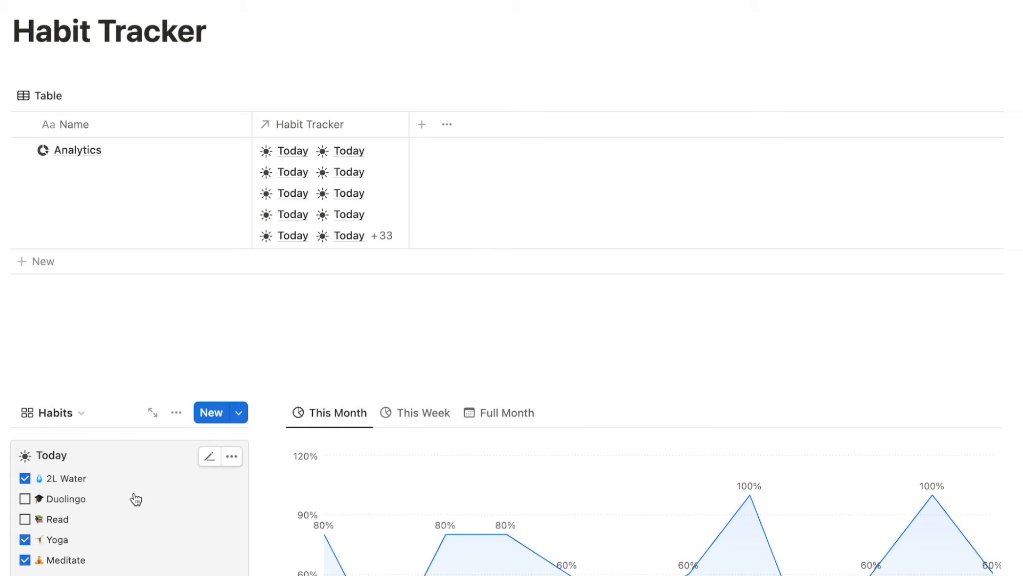
scroll(342, 370, up, 2)
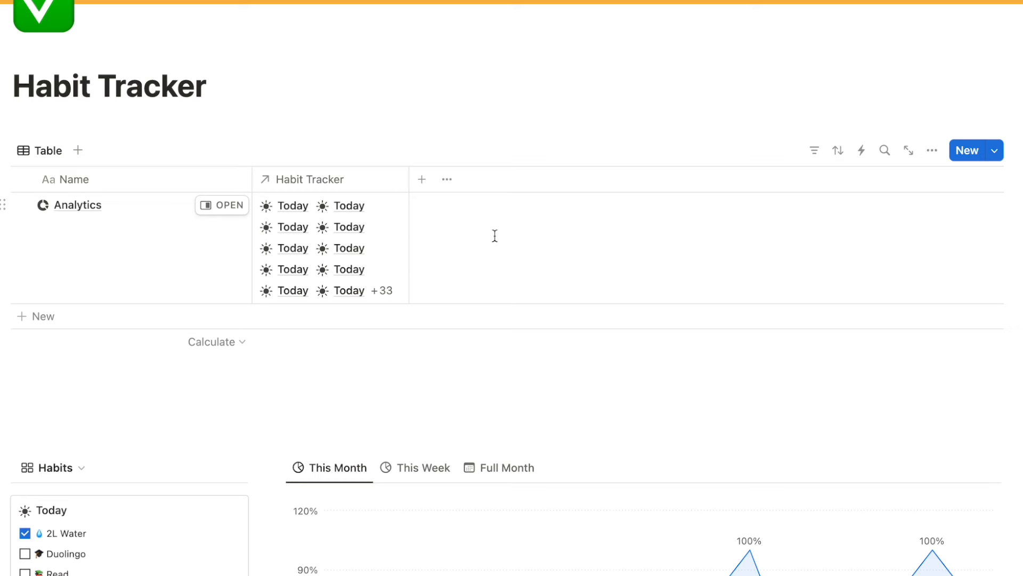
click(421, 179)
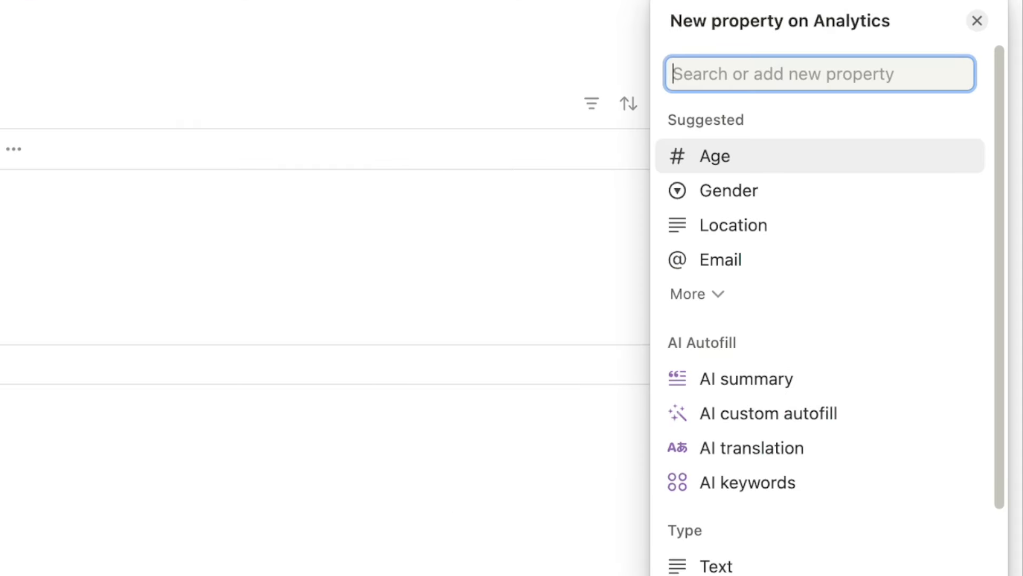
Create a '2L Water' Rollup property rolling up Habit Tracker's 2L Water checkbox.
text(rollu)
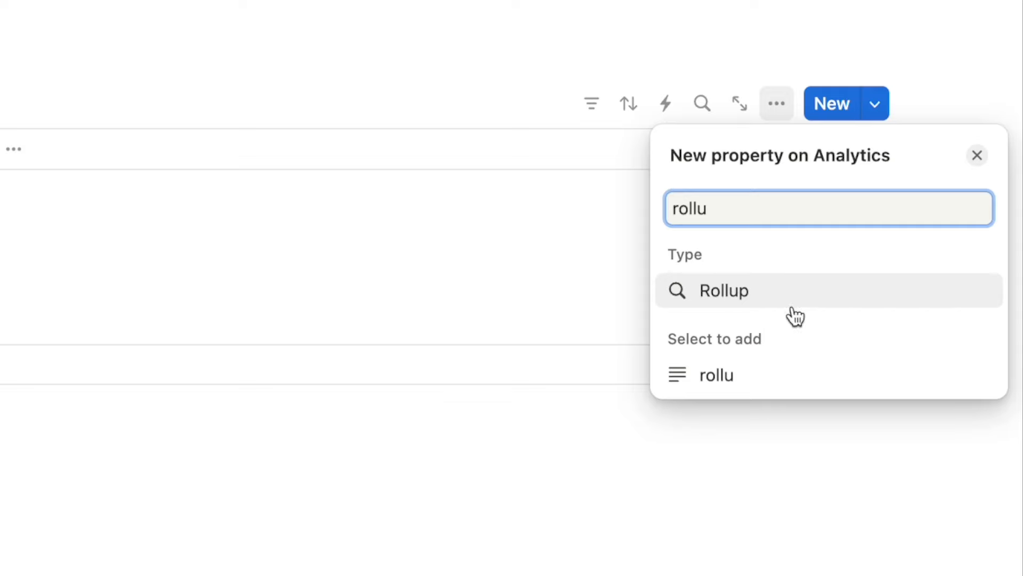
click(762, 304)
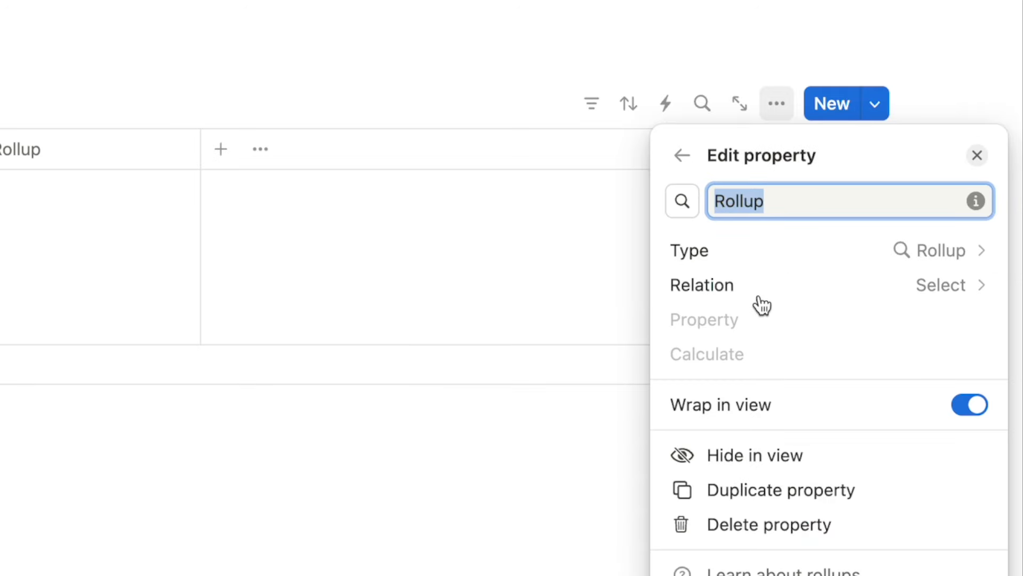
text(2L Water)
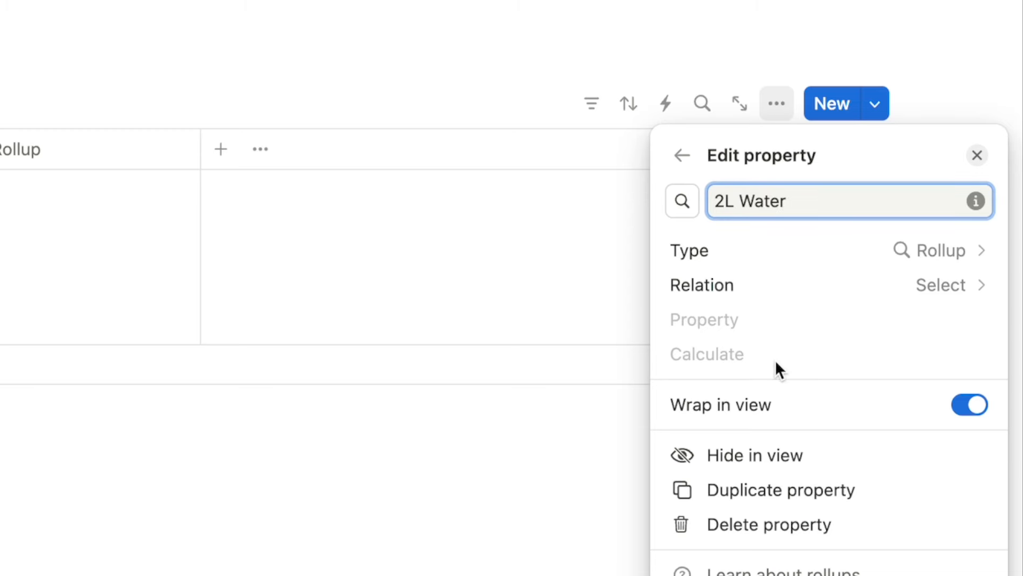
click(775, 293)
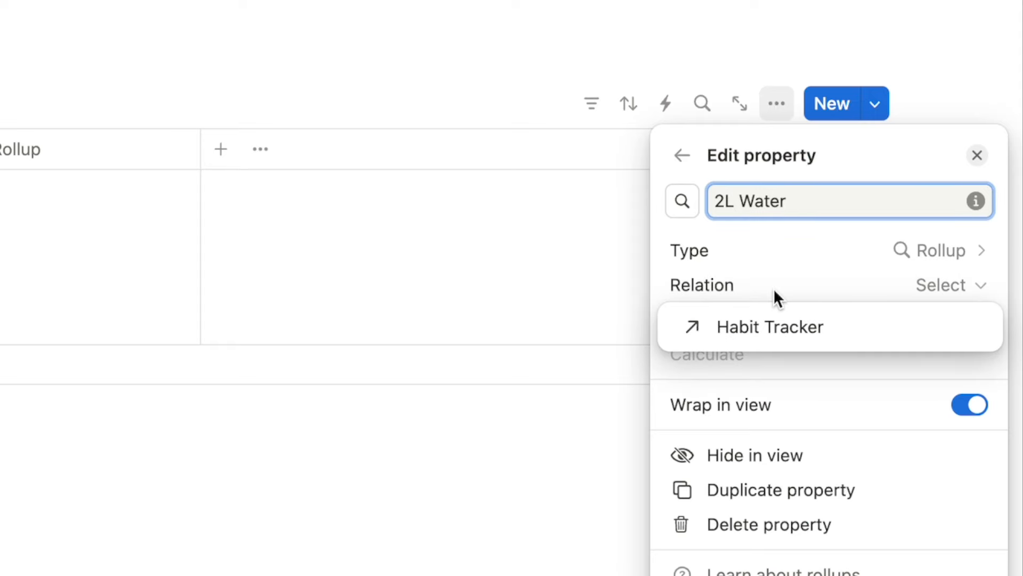
click(783, 334)
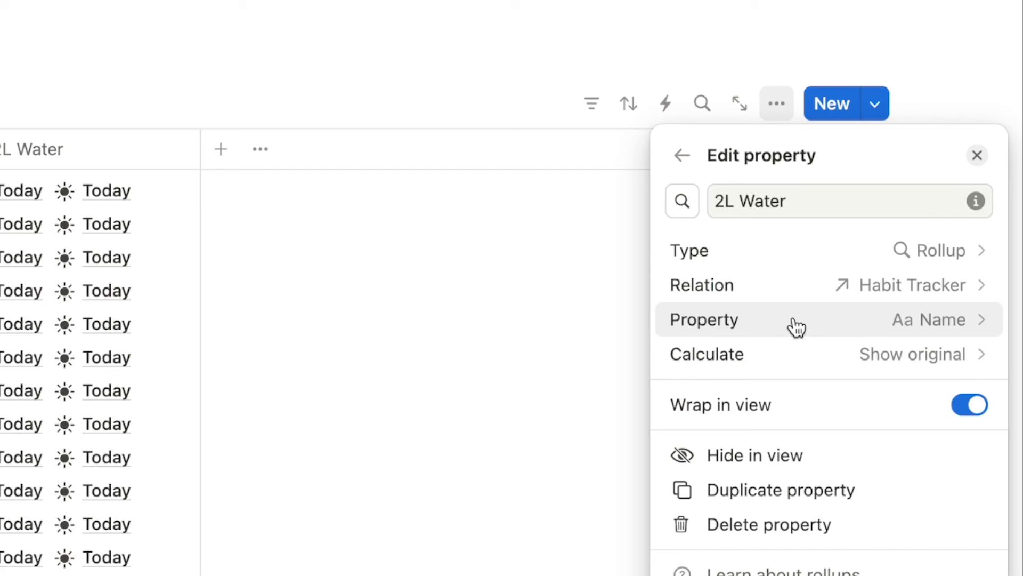
click(796, 322)
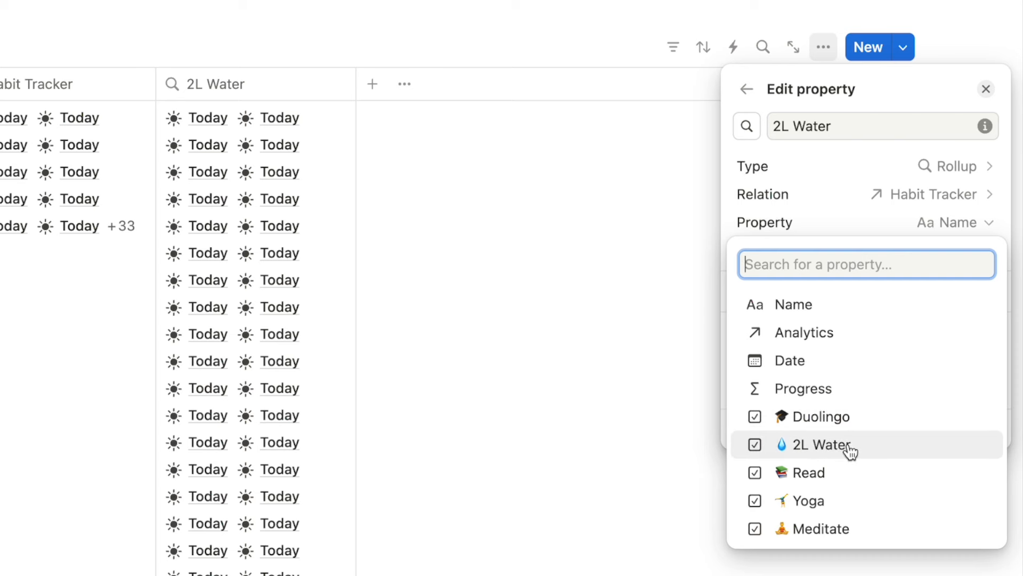
click(835, 450)
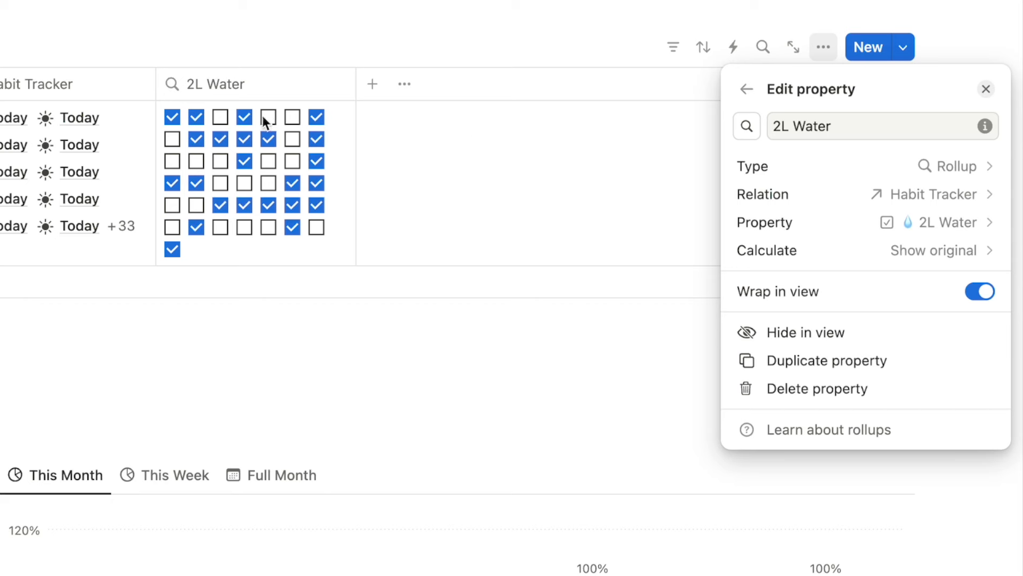
Calculate the 2L Water rollup as Percent checked, displayed as a ring.
click(765, 254)
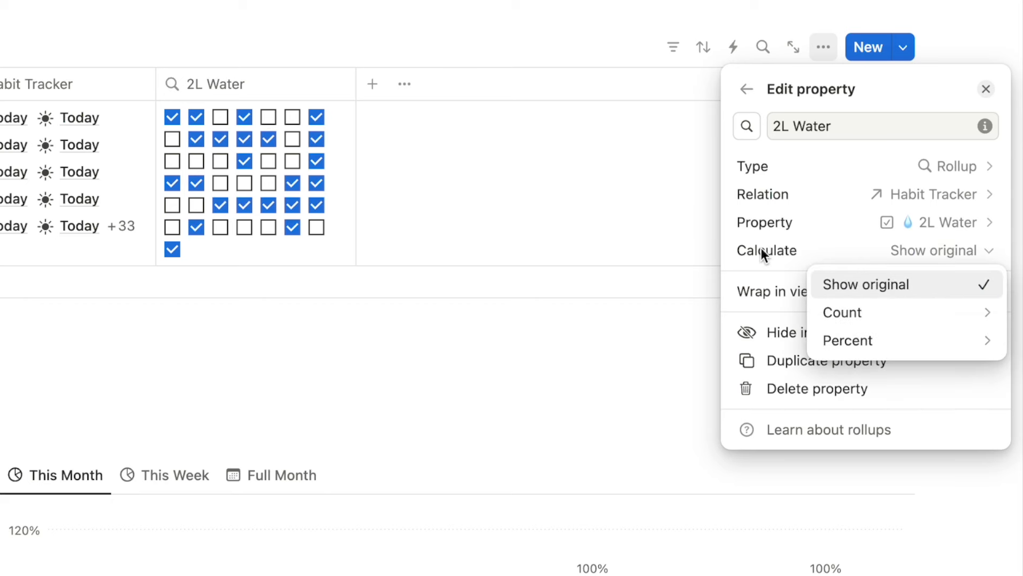
mouse_move(834, 343)
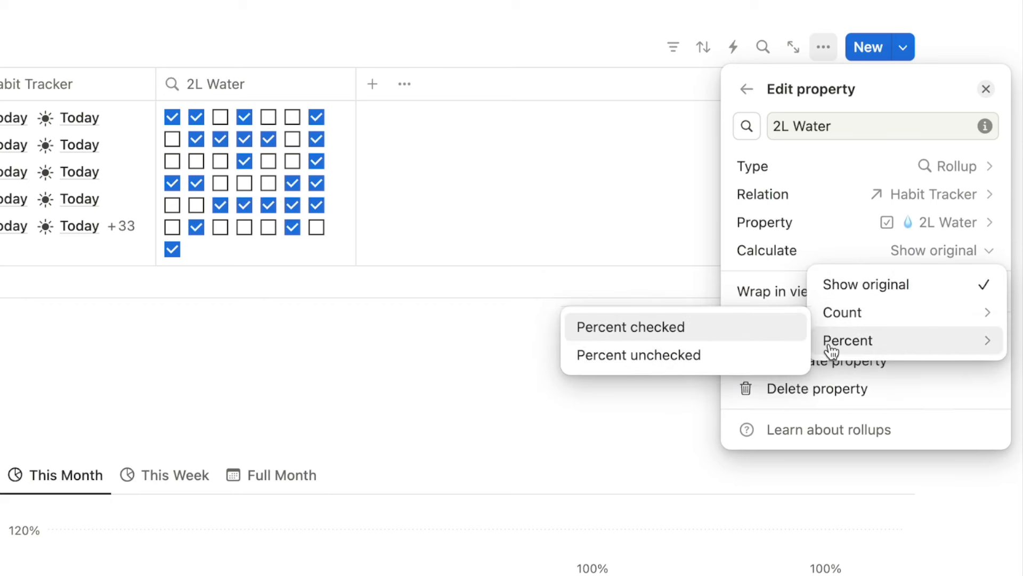
click(653, 329)
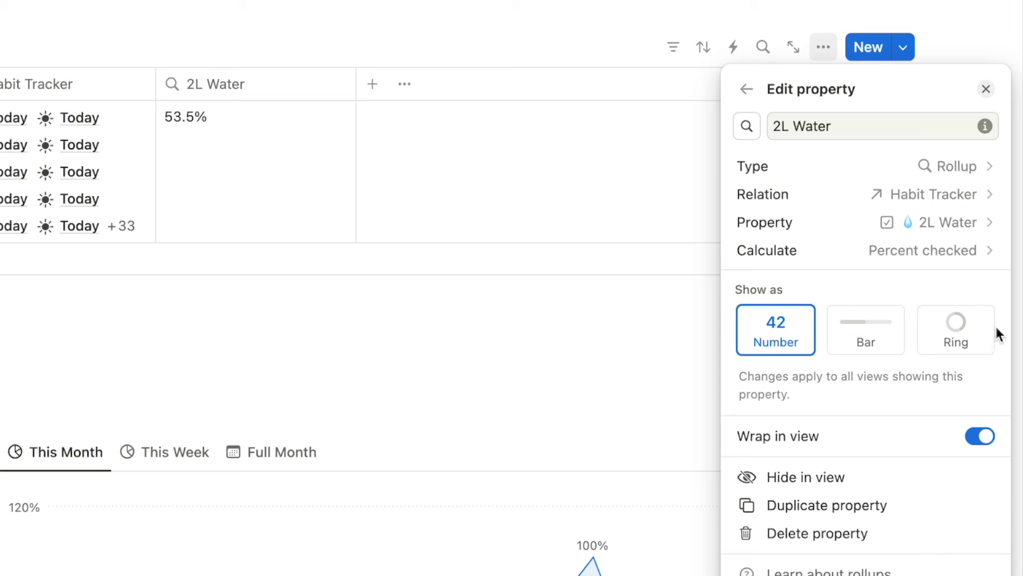
click(964, 337)
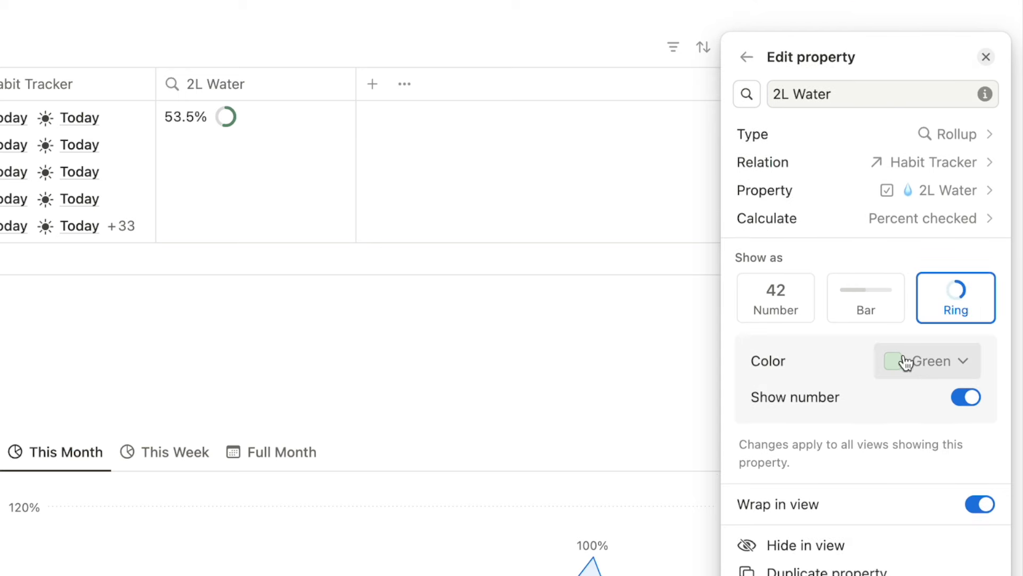
click(920, 367)
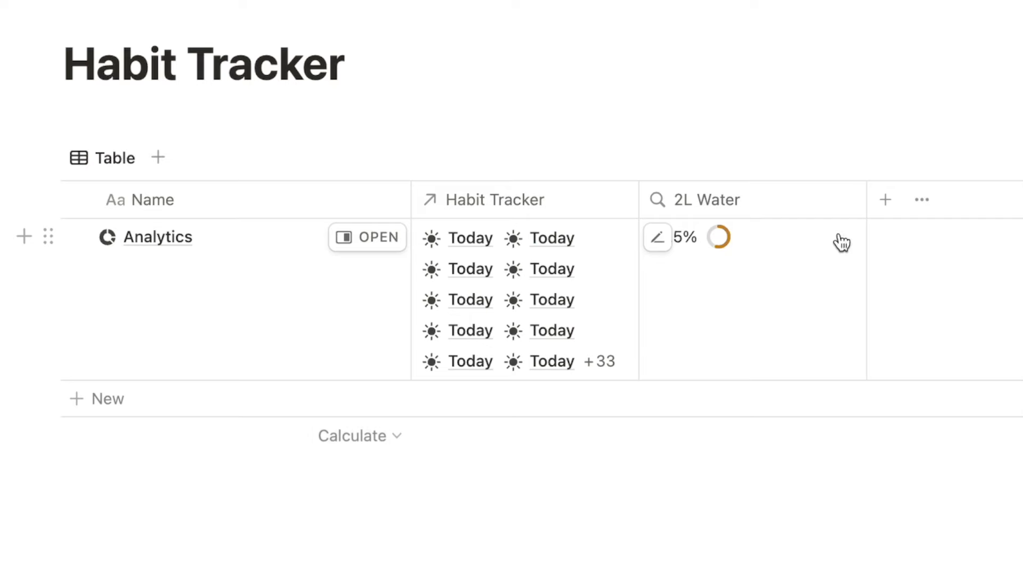
Narrow the 2L Water column and add a Rollup of Habit Tracker's Duolingo checkbox.
drag(855, 216, 758, 219)
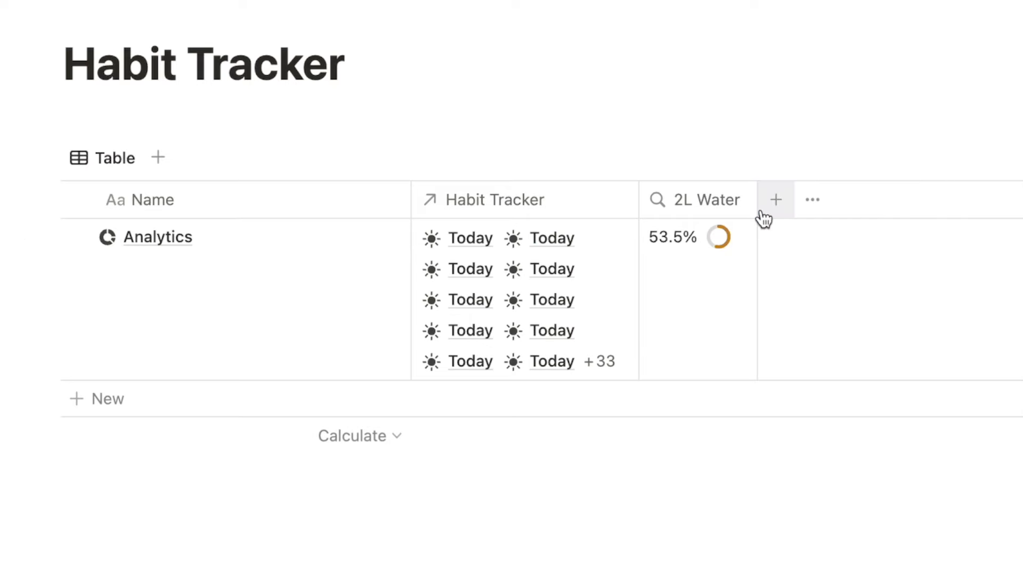
click(775, 200)
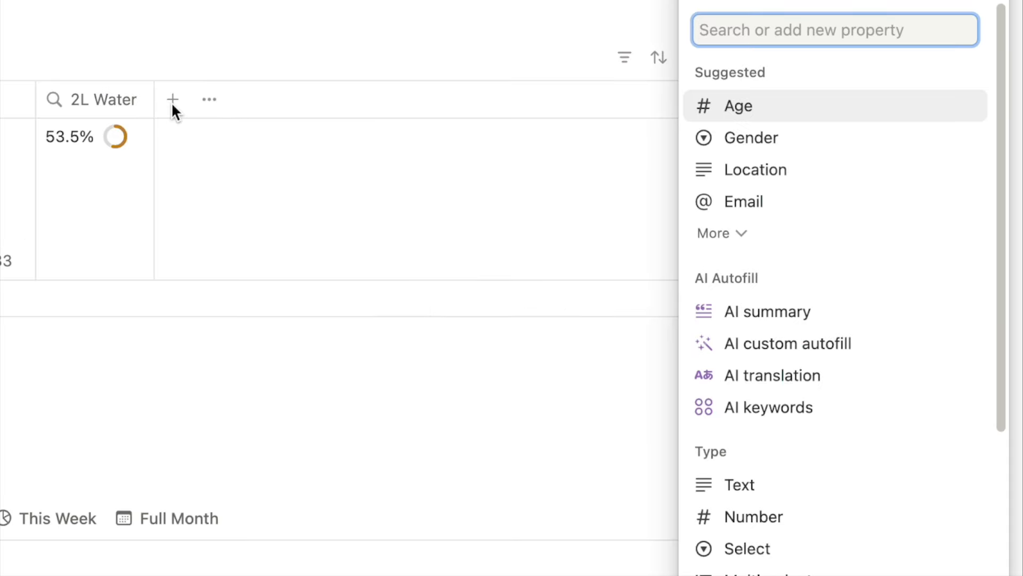
text(roll)
click(713, 231)
click(763, 222)
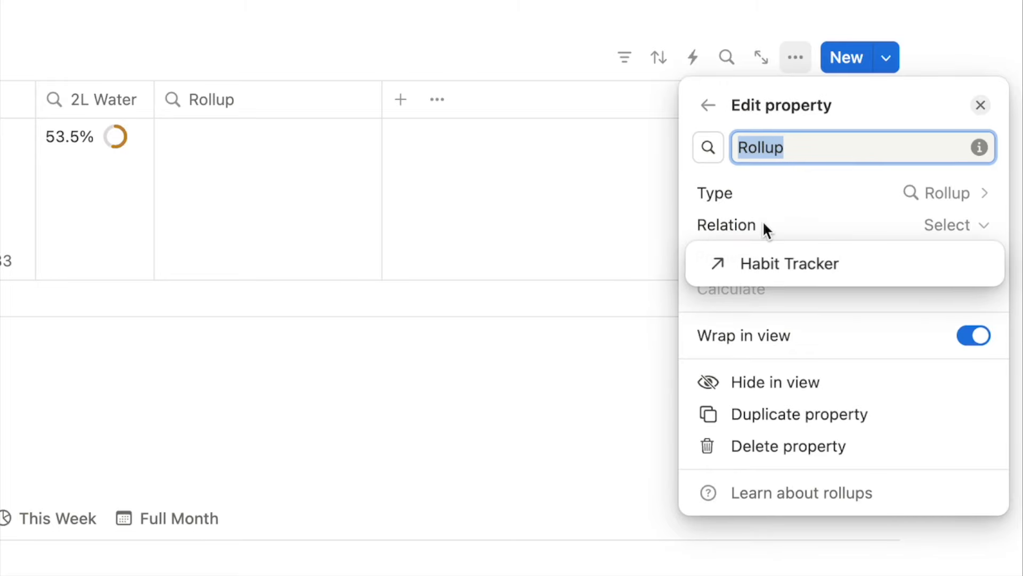
click(766, 267)
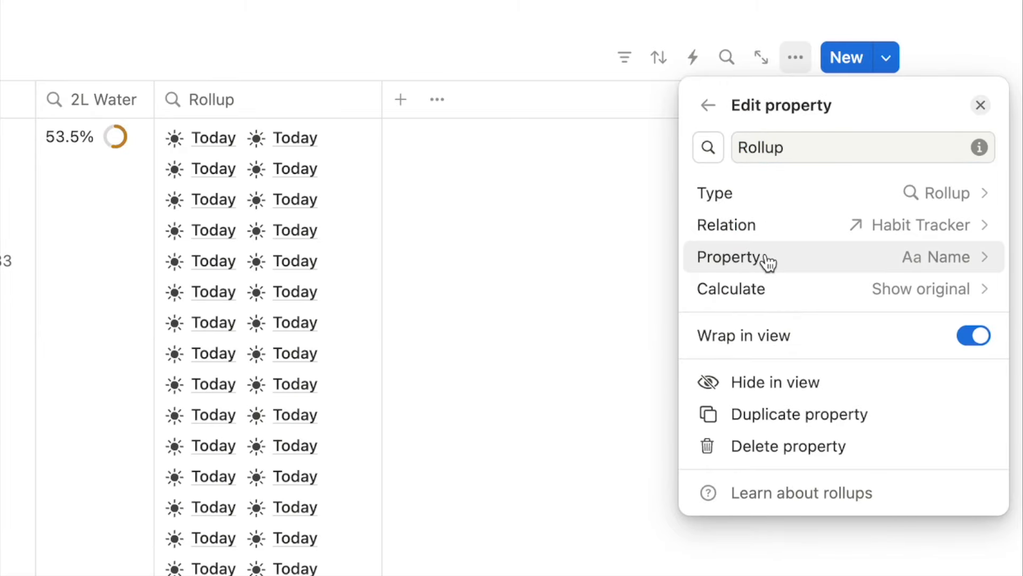
click(767, 264)
click(826, 420)
Show Duolingo as Percent checked in an orange ring and name the column 'Duoling'.
click(761, 239)
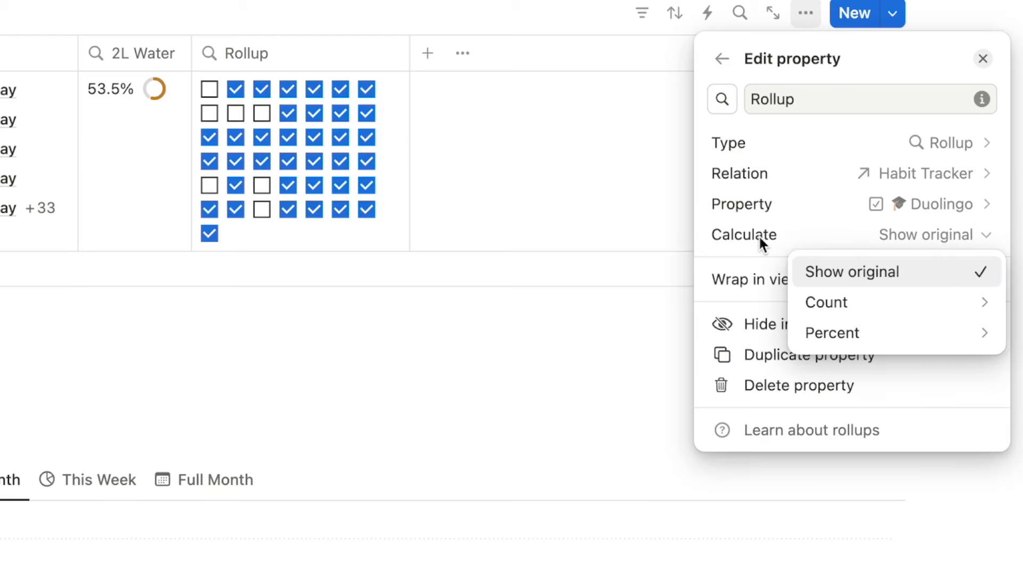
mouse_move(806, 335)
click(642, 318)
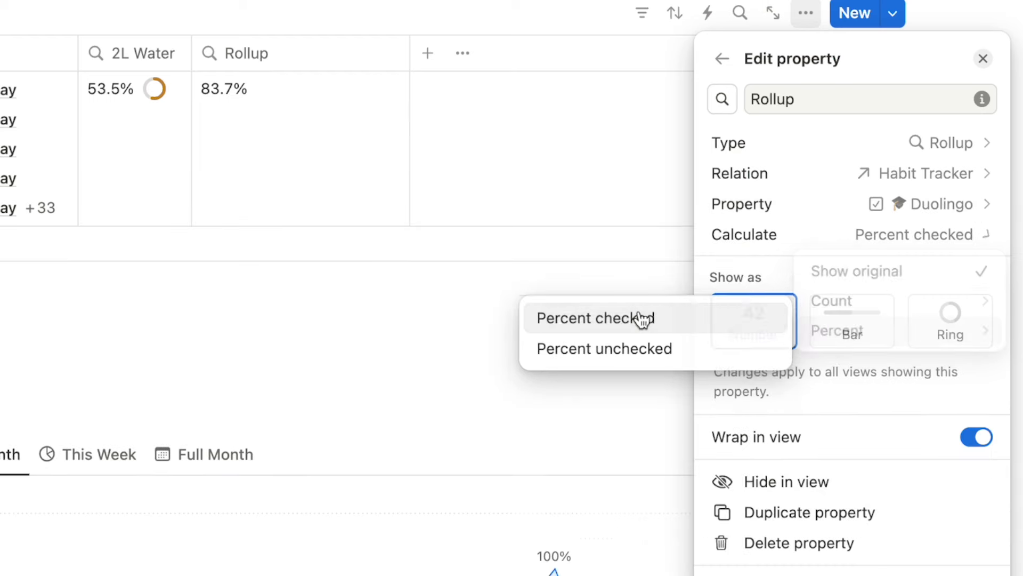
click(942, 324)
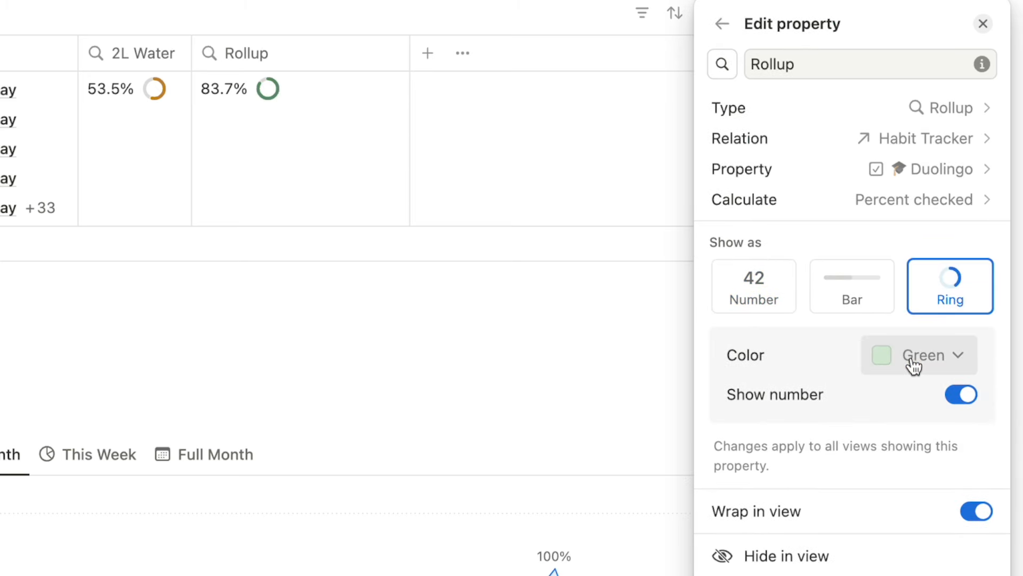
click(913, 366)
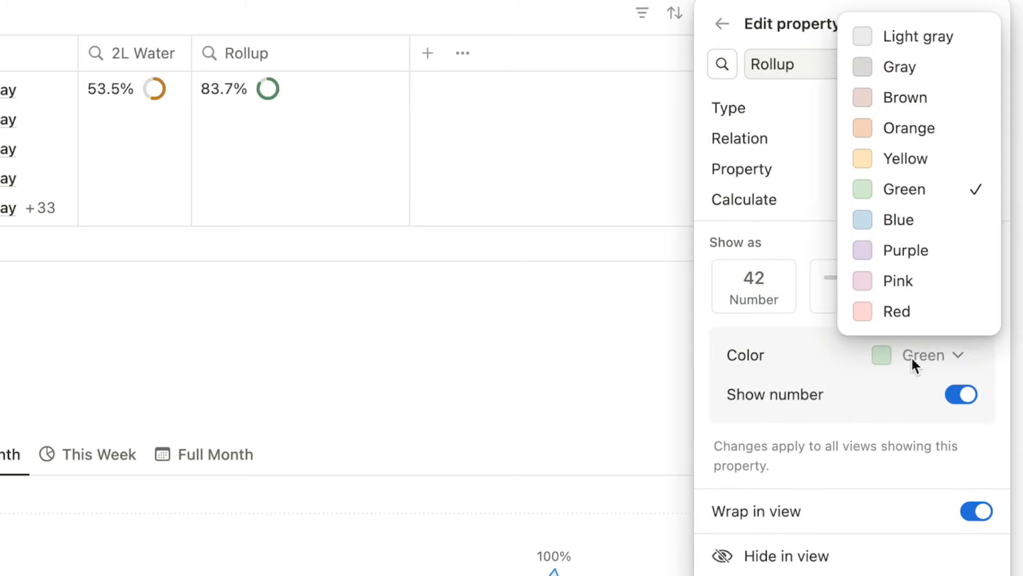
click(912, 131)
key(super+a)
text(Duoling)
key(Escape)
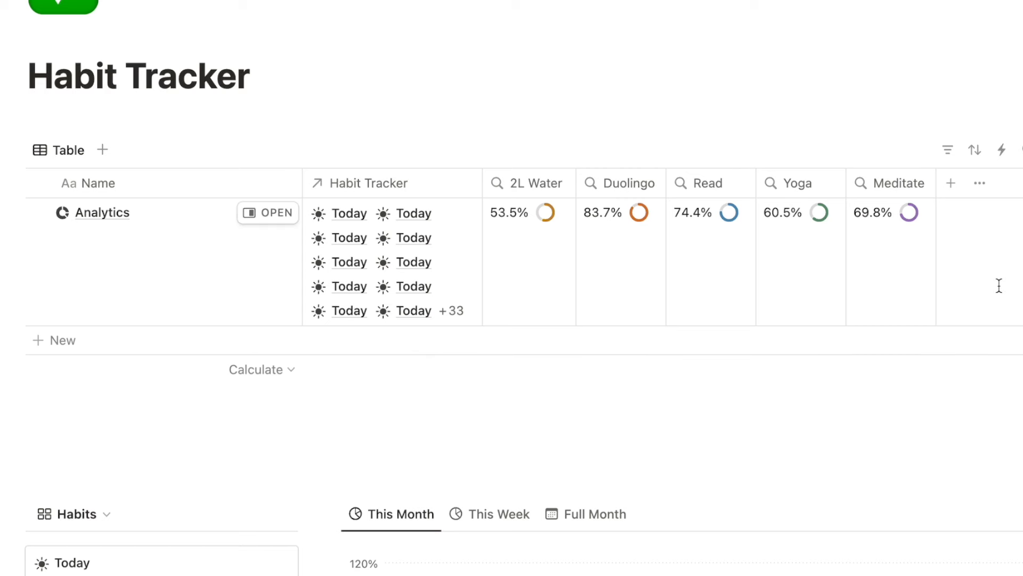
click(951, 186)
Create a 'Total' Rollup property rolling up Progress through the Habit Tracker relation.
text(roll)
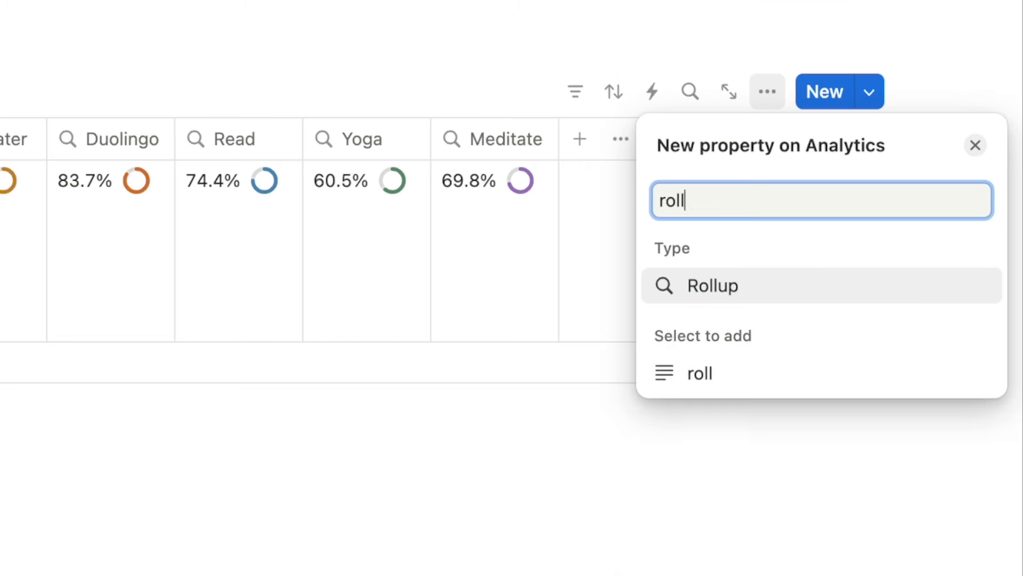
click(722, 285)
text(Total)
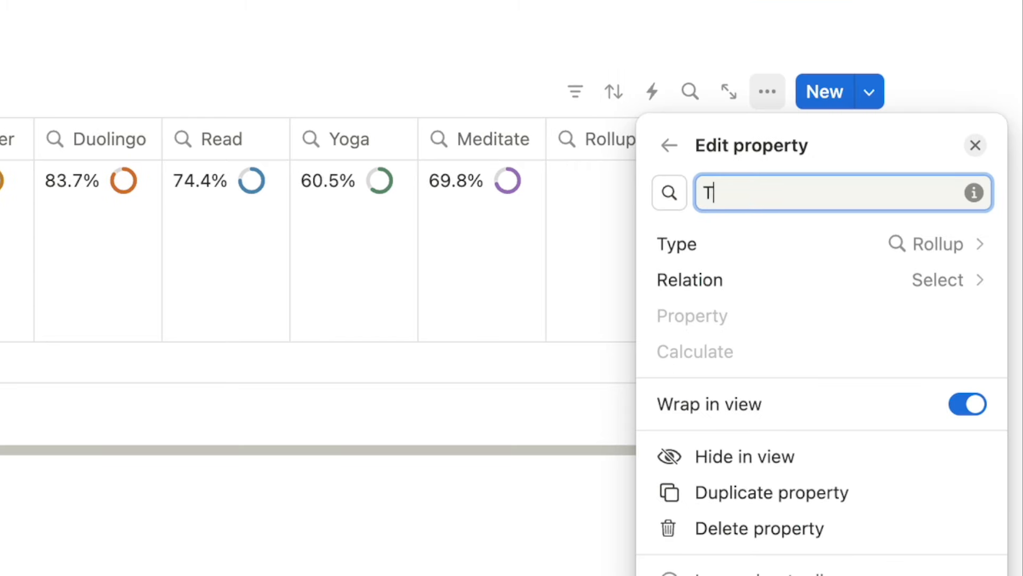
click(786, 274)
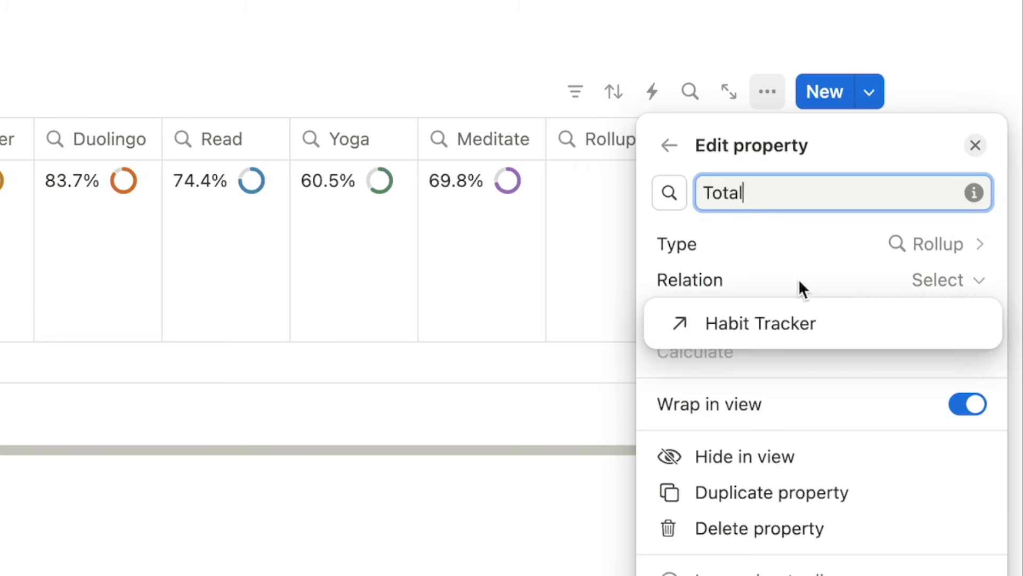
click(751, 328)
click(721, 320)
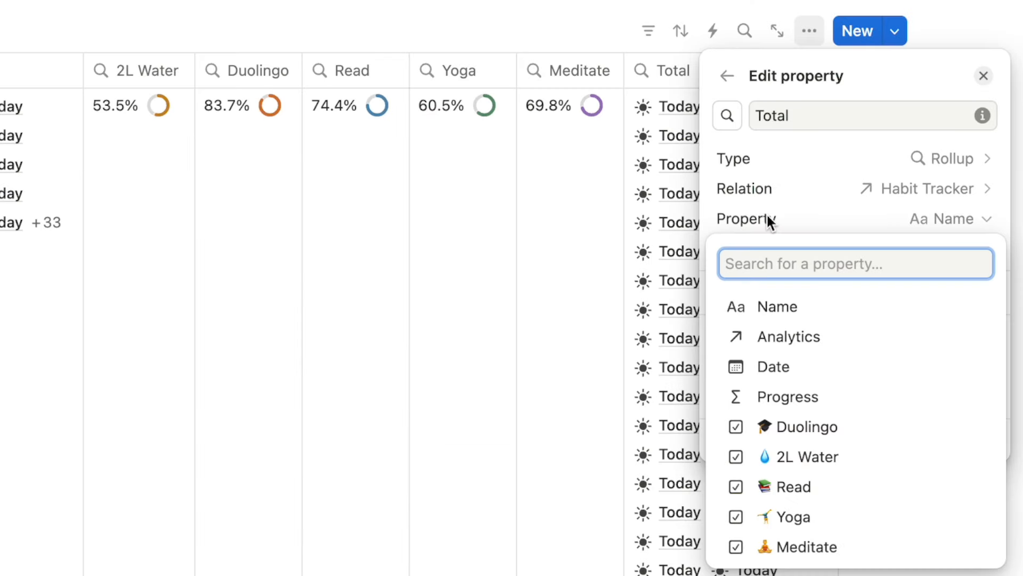
click(815, 404)
click(815, 404)
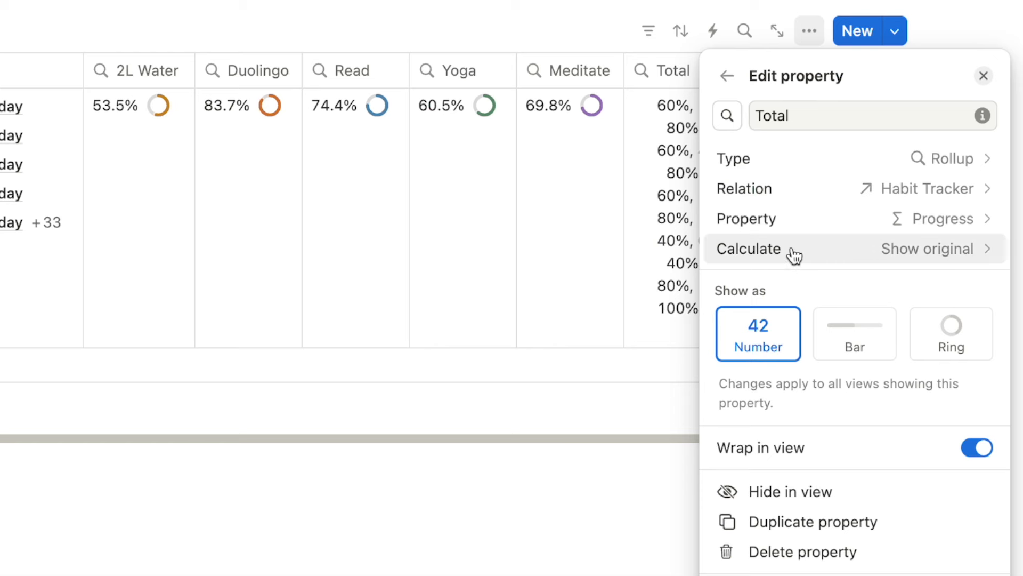
Calculate Total as the Average of Progress, displayed as a bar.
click(794, 255)
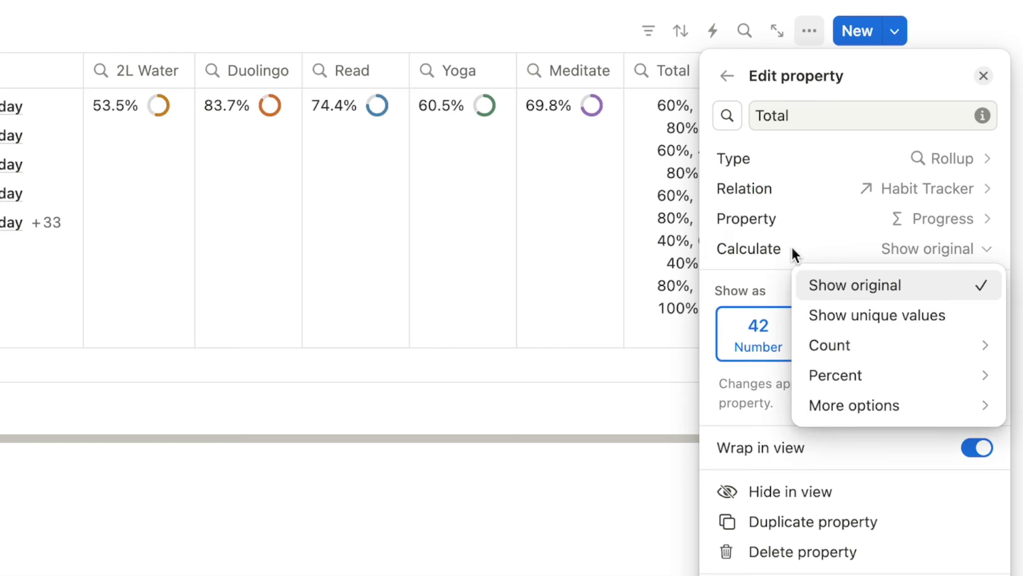
mouse_move(841, 408)
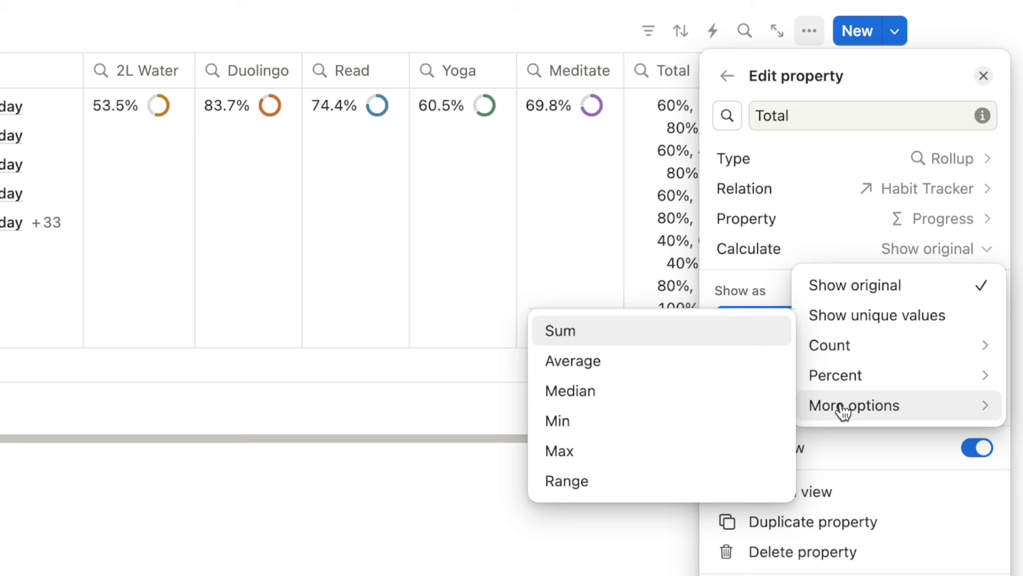
click(585, 364)
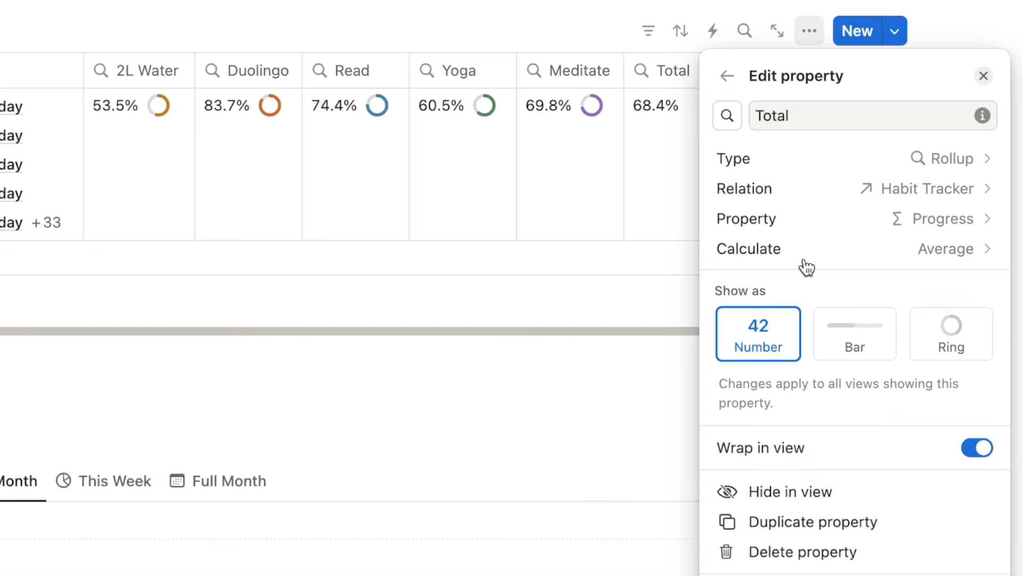
click(850, 336)
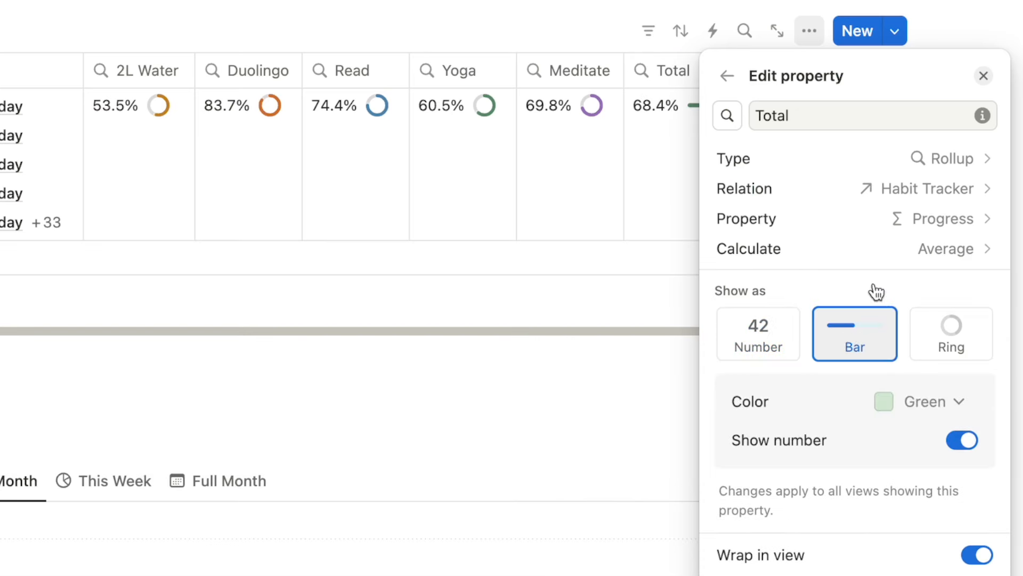
click(984, 41)
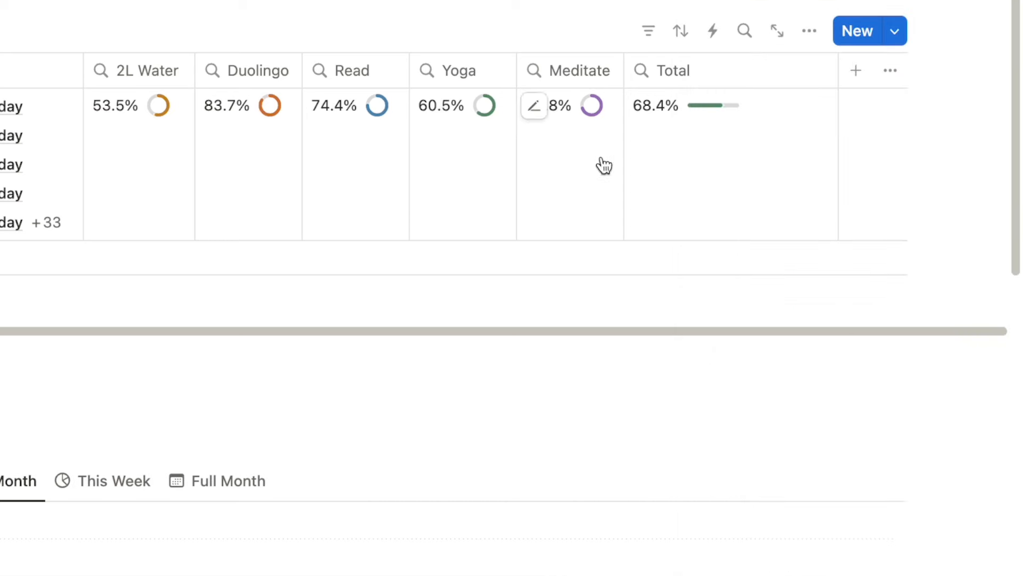
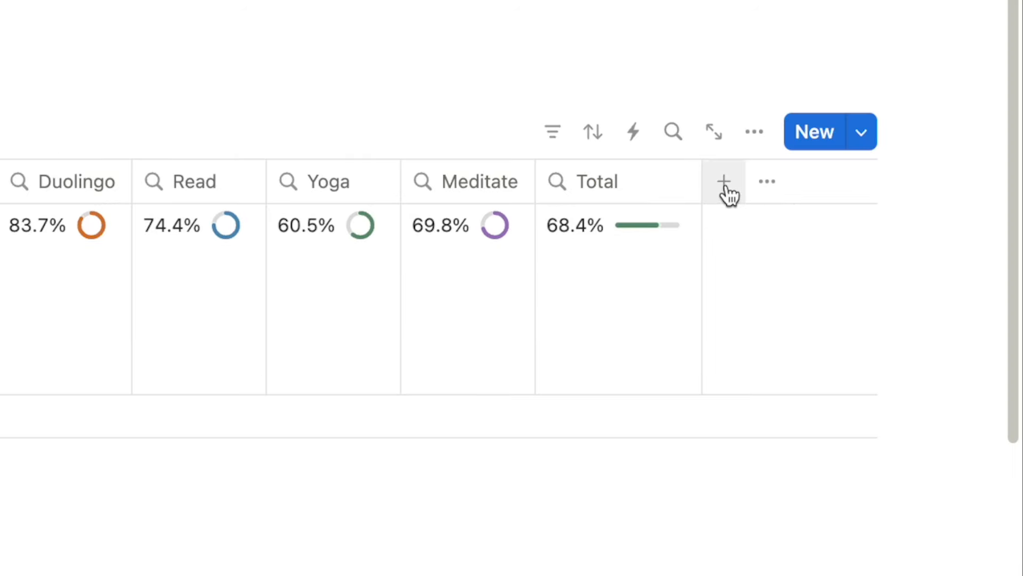
Add a Text property named '2L Water Label' after the Total column.
click(724, 183)
text(text)
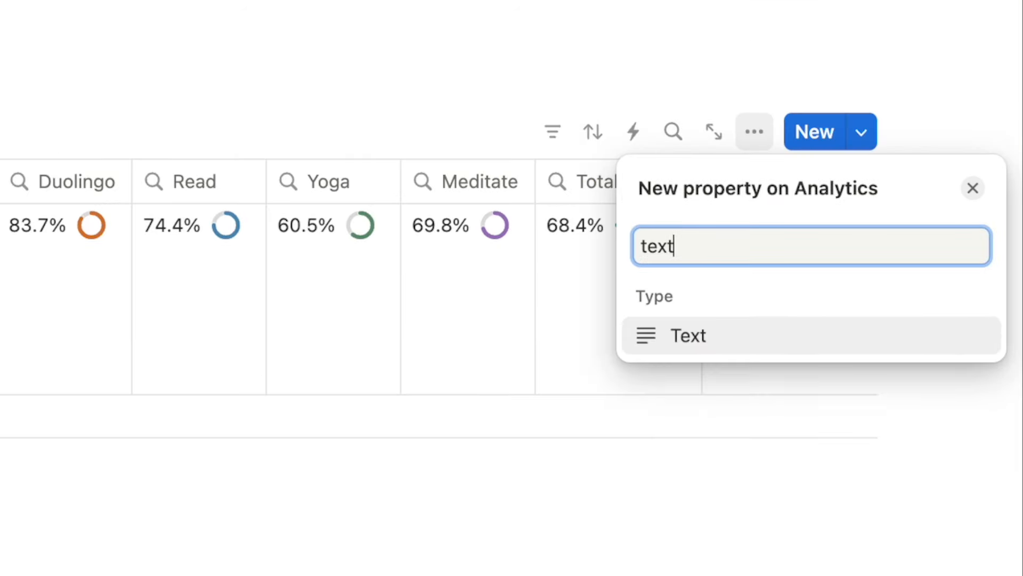
click(687, 341)
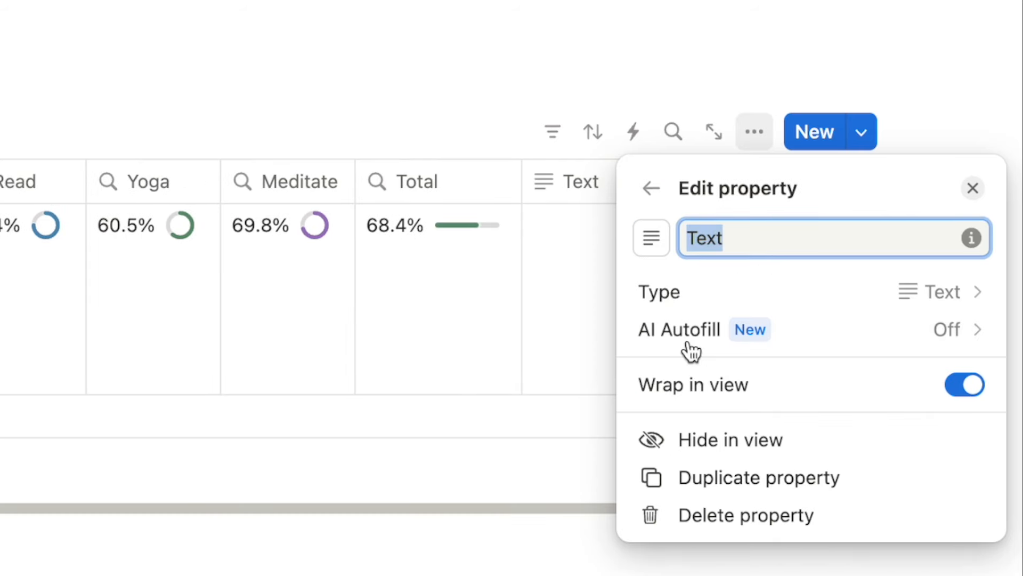
text(2L Water Label)
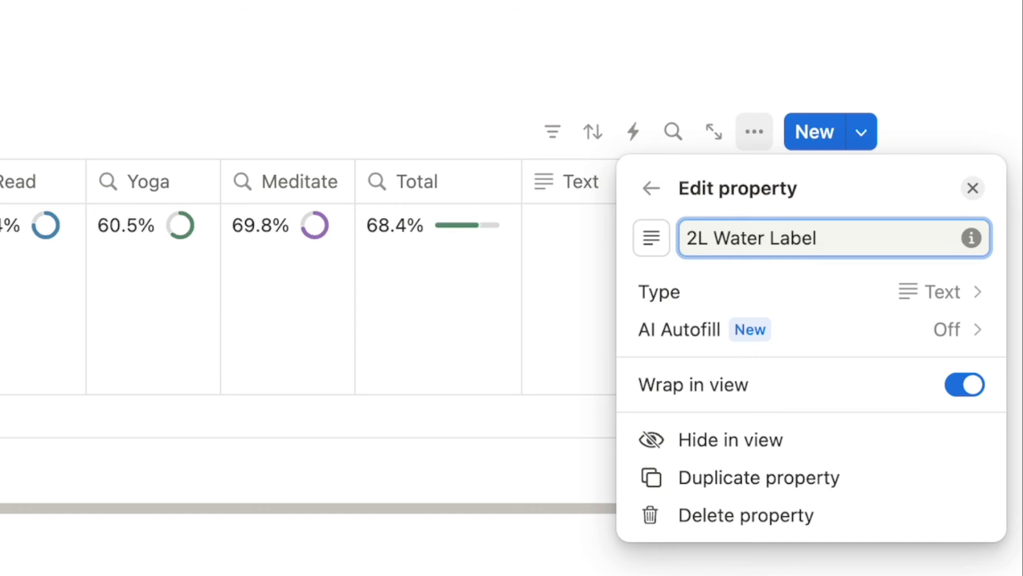
click(937, 110)
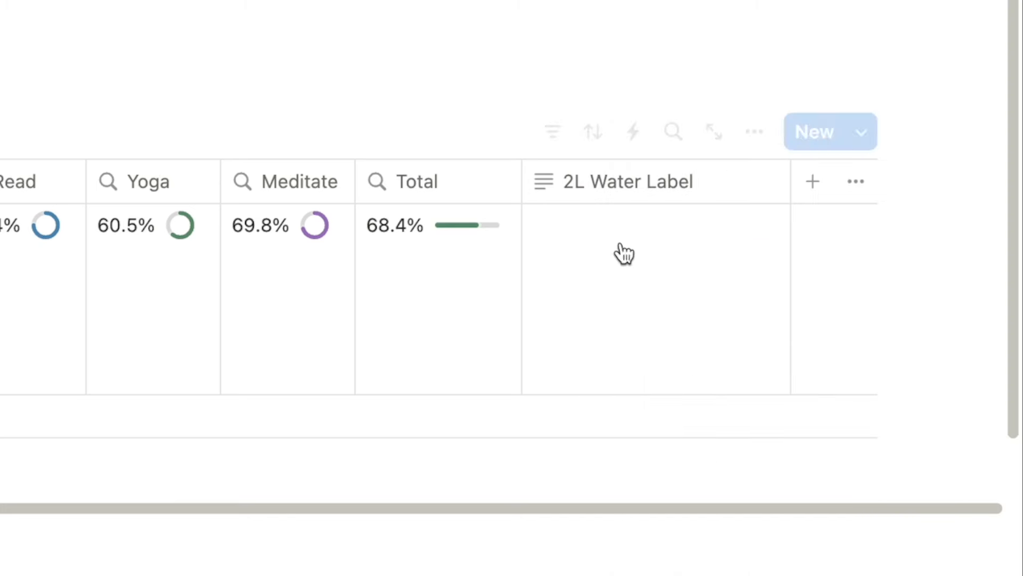
Fill the 2L Water Label cell with bold '2L Water:' prefixed by the 💧 emoji.
click(618, 308)
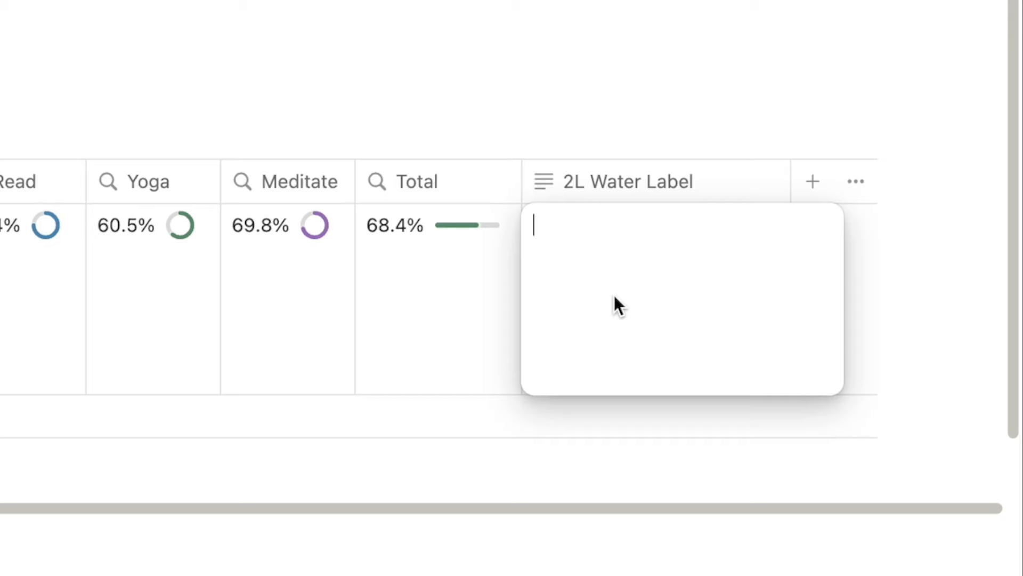
text(2L Water:)
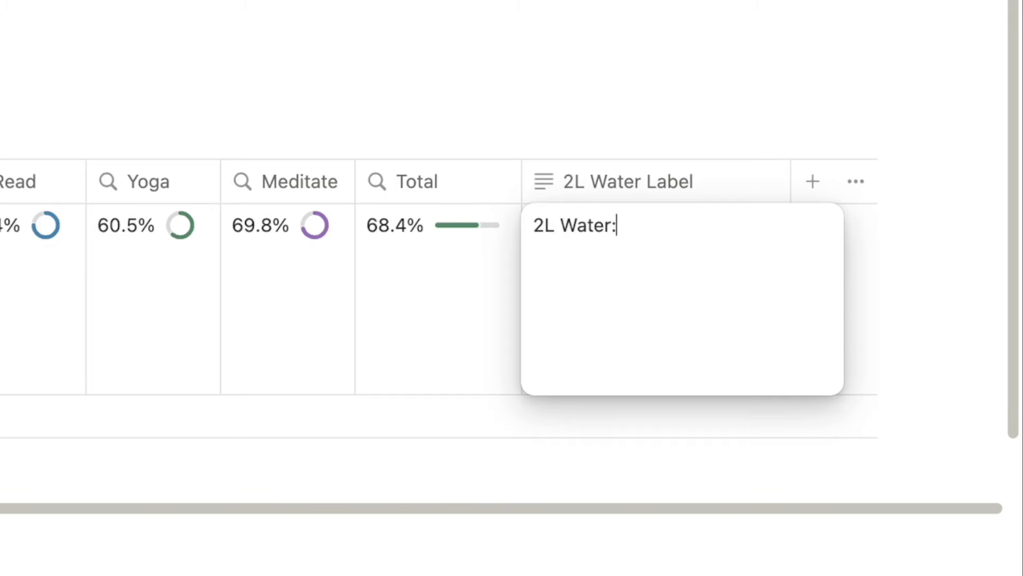
drag(619, 224, 527, 223)
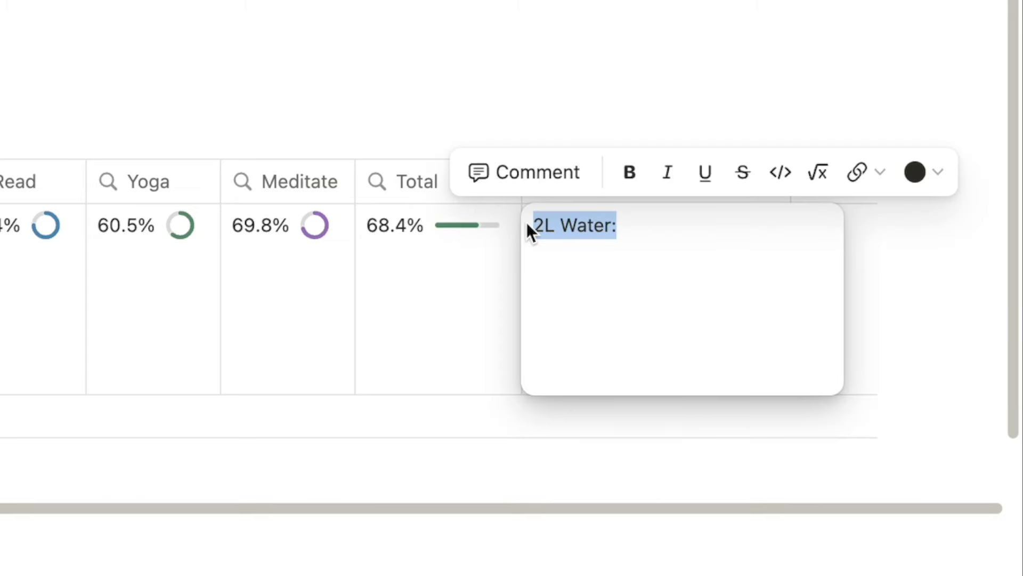
click(688, 236)
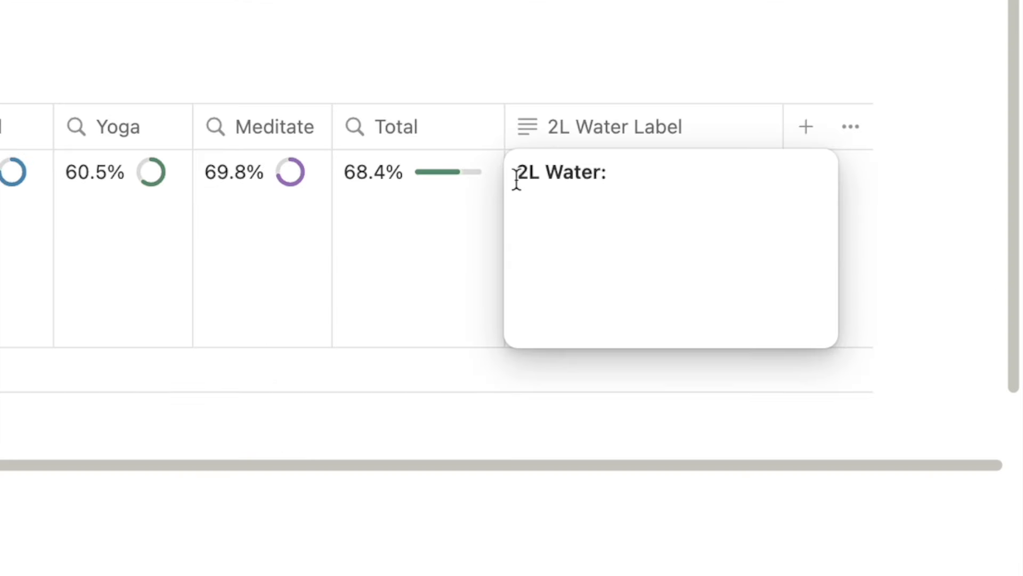
click(518, 177)
key(ctrl+super+space)
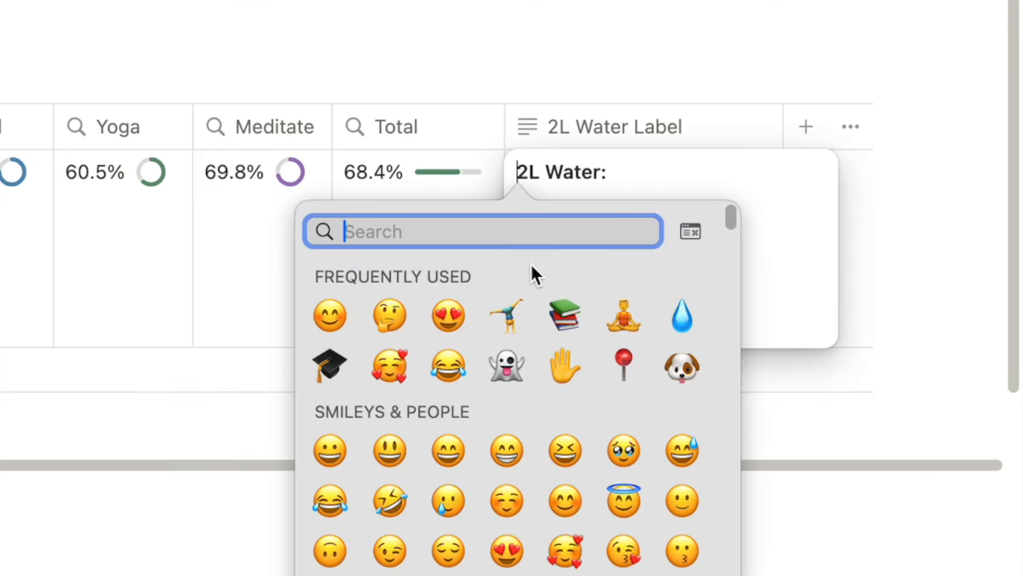
click(683, 319)
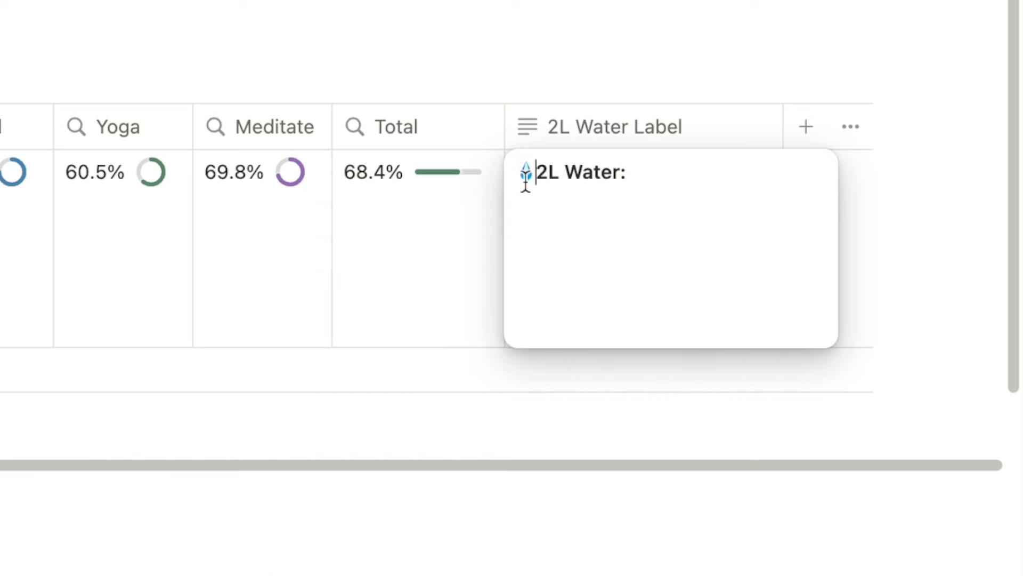
key(Escape)
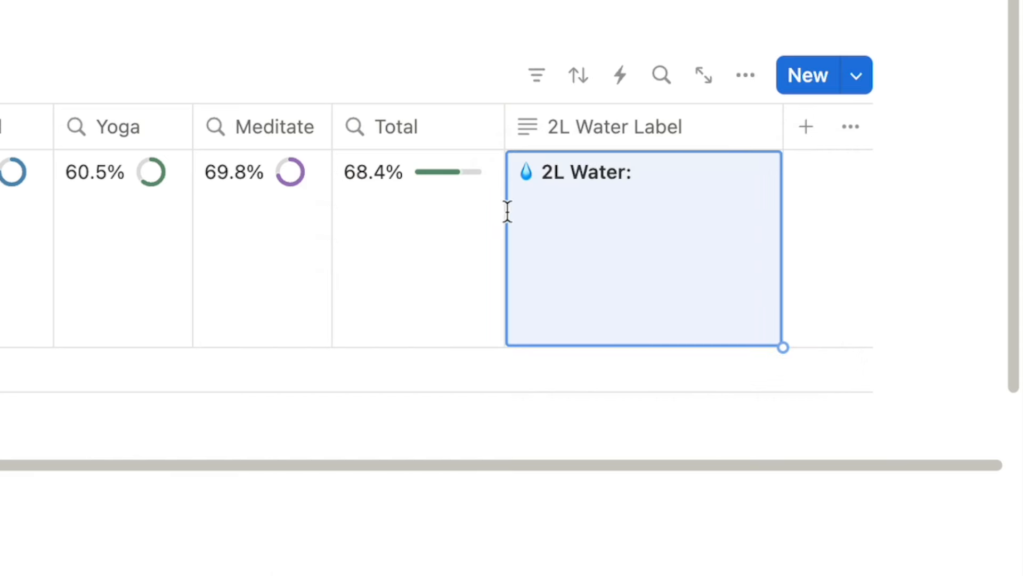
click(911, 280)
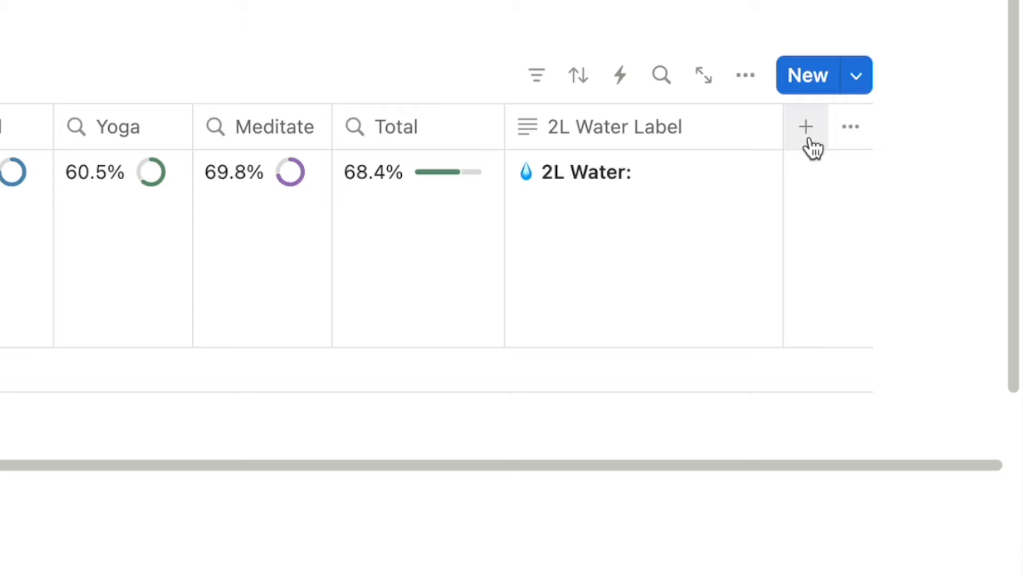
Narrow the 2L Water Label column and add a Text property called 'Duolingo Label'.
drag(781, 132, 730, 141)
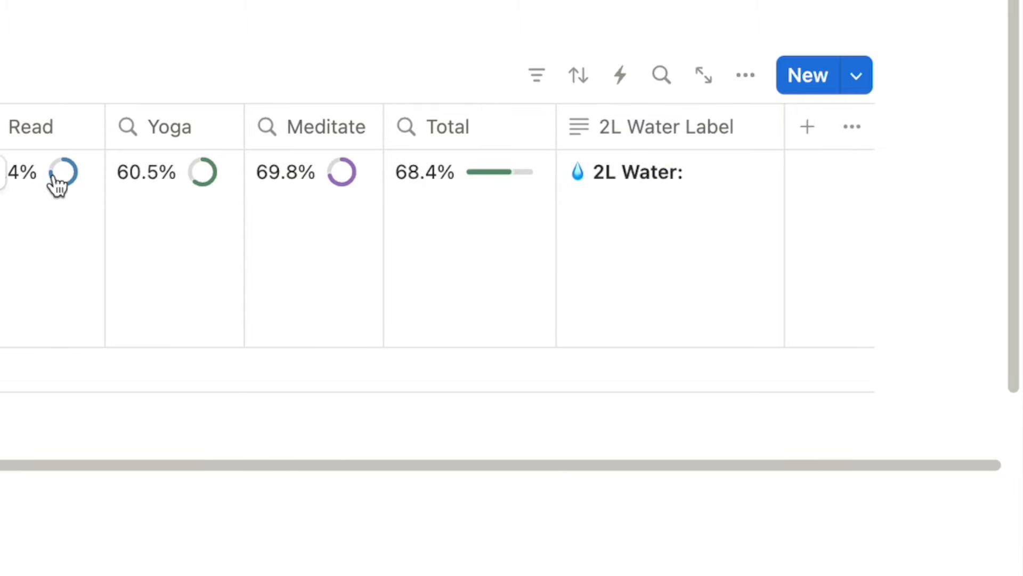
click(806, 129)
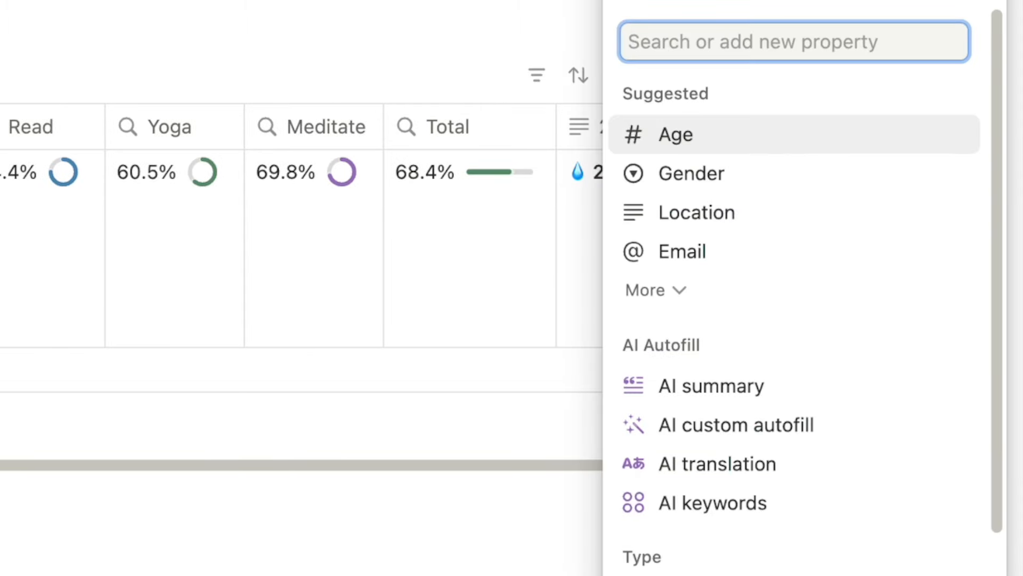
text(text)
click(688, 295)
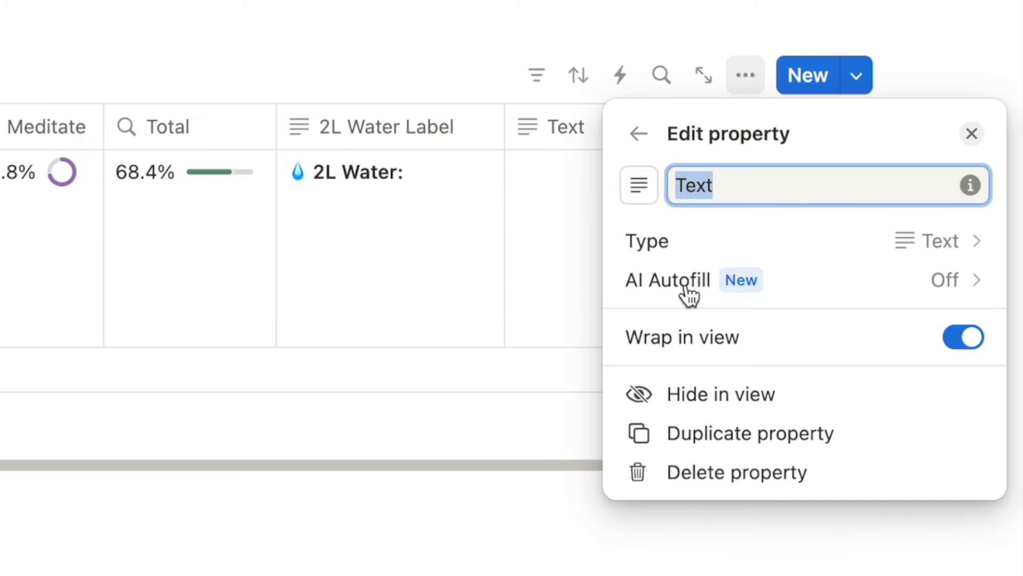
key(BackSpace)
text(Duolingo Label)
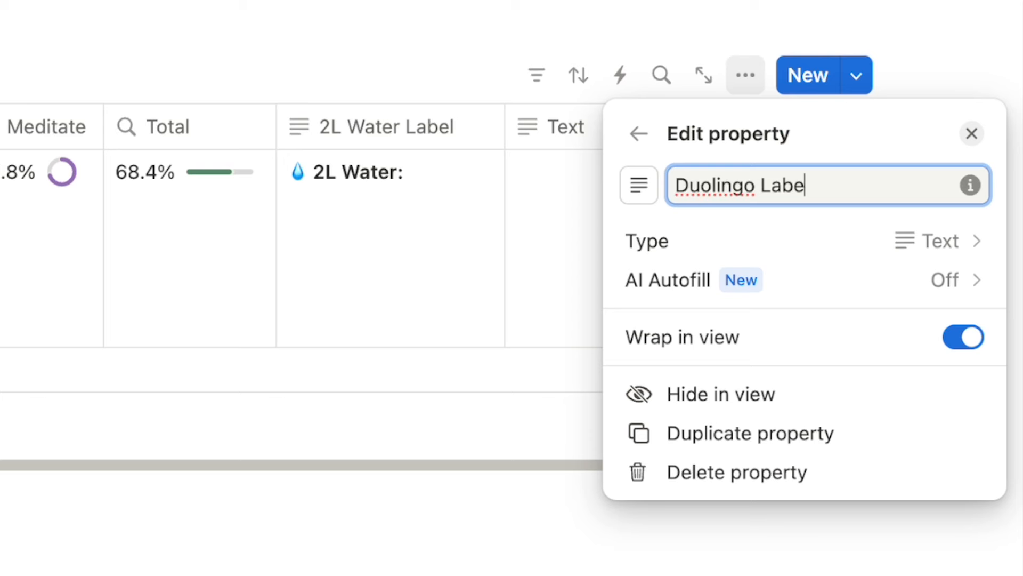
click(967, 53)
Fill the Duolingo Label cell with bold 'Duolingo:' prefixed by the 🎓 emoji.
click(576, 235)
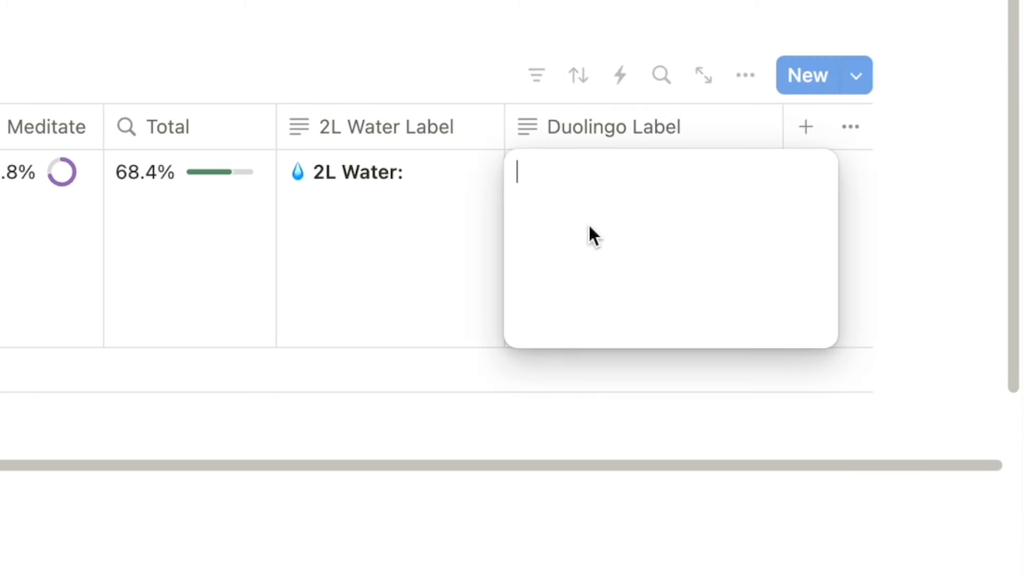
text(Duolingo:)
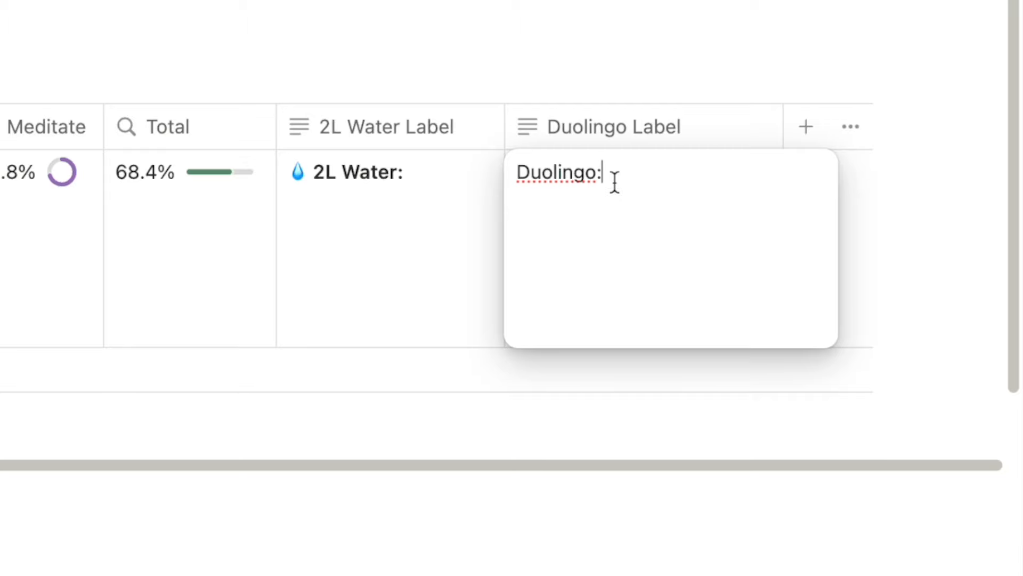
drag(614, 181, 519, 183)
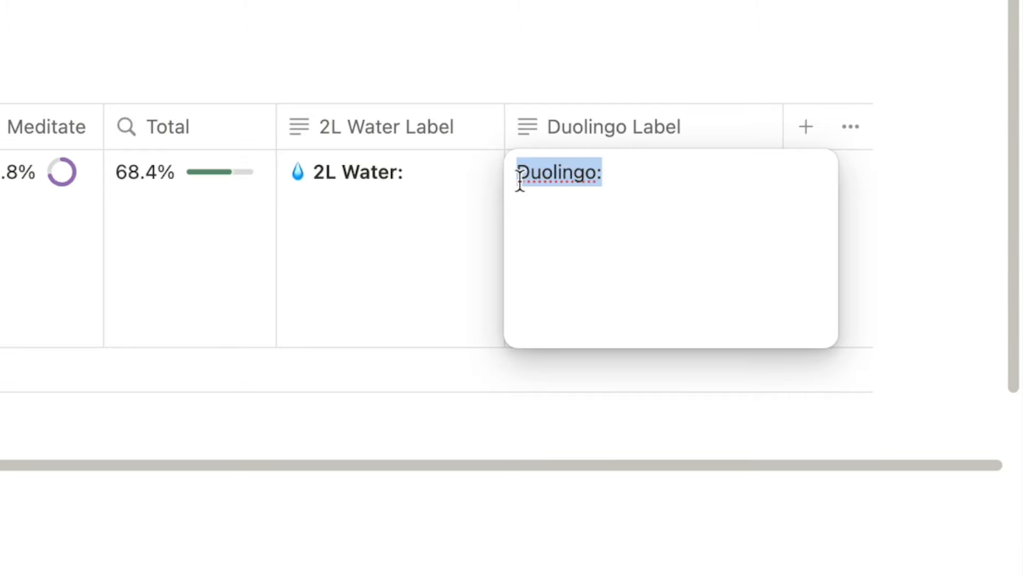
key(super+b)
click(520, 179)
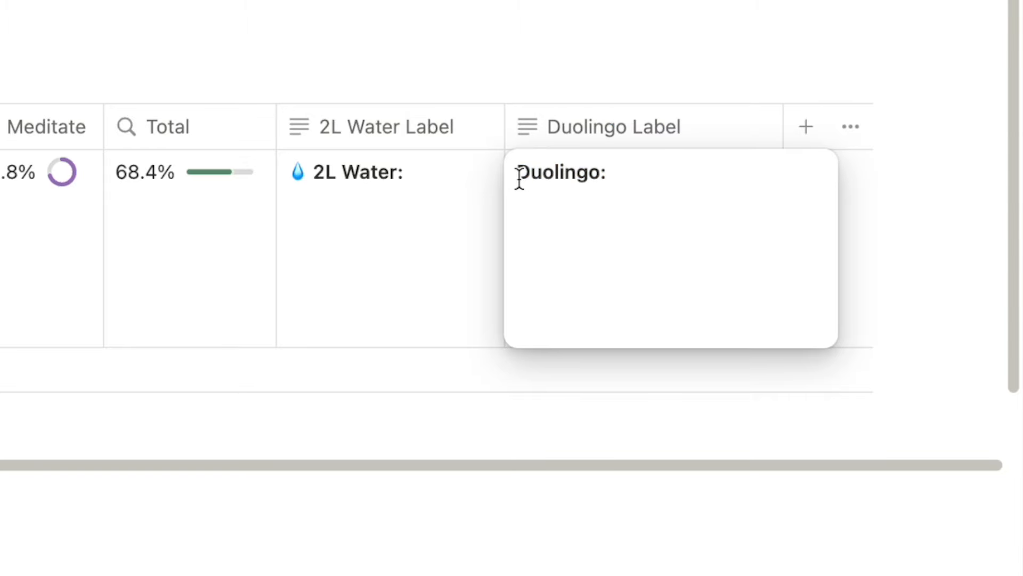
key(ctrl+super+space)
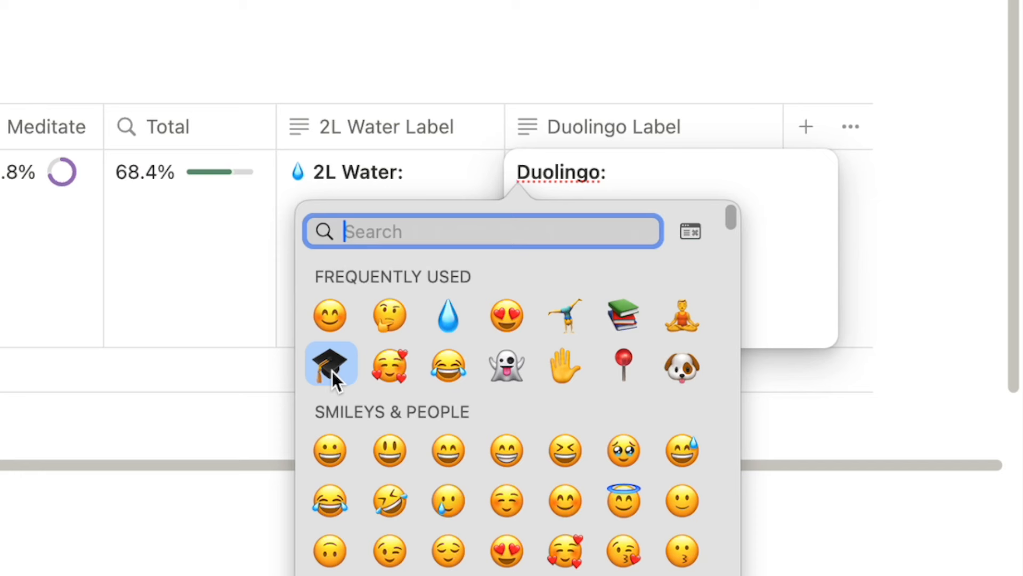
click(330, 367)
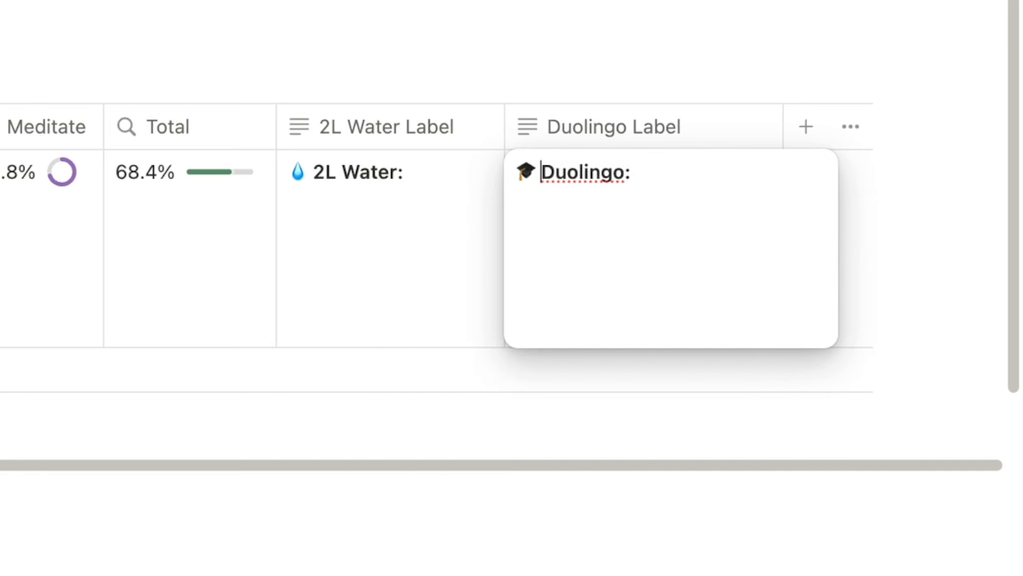
key(Escape)
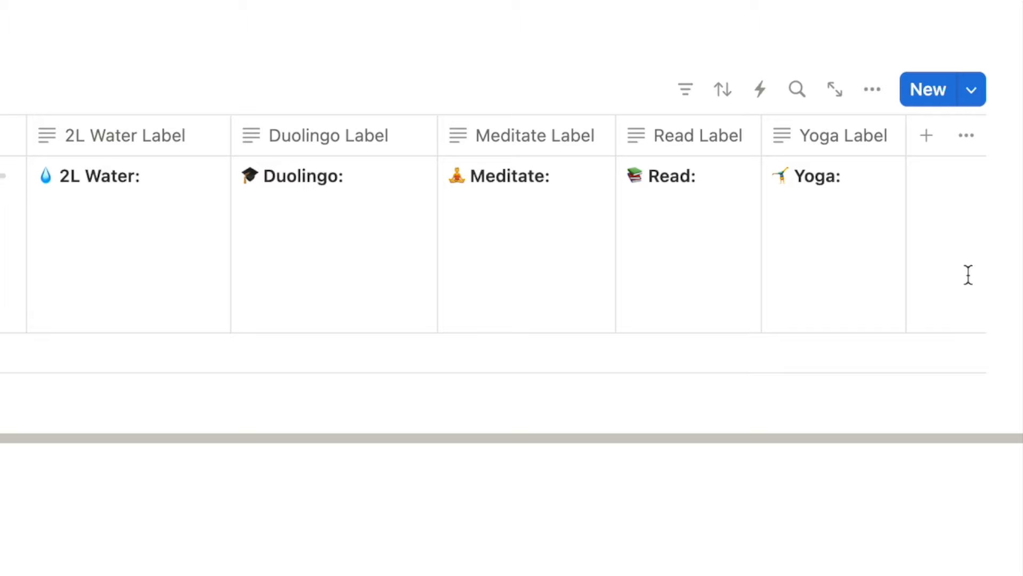
Add a Text property named 'Total Label'.
click(930, 136)
text(text)
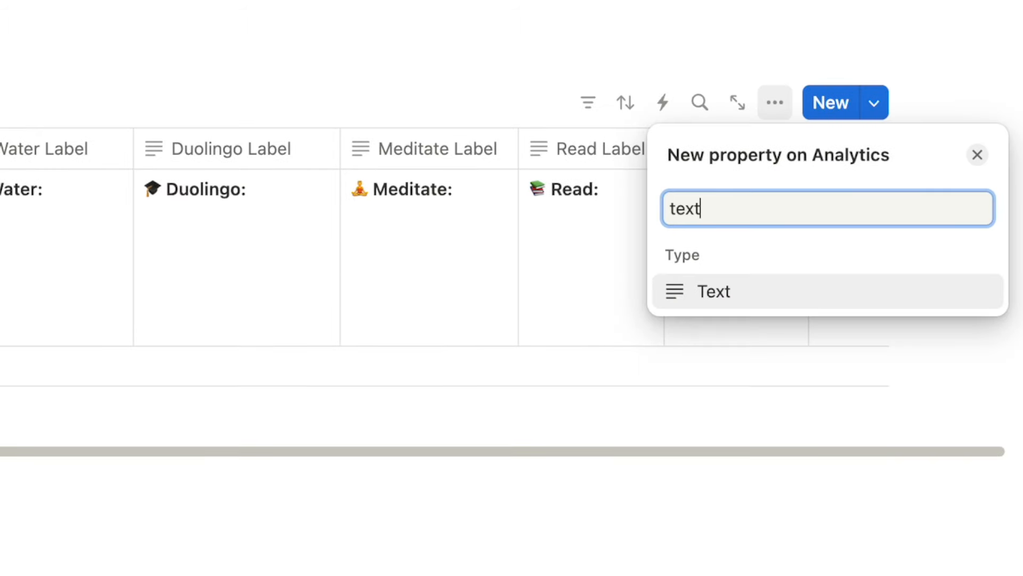
click(726, 293)
text(Total)
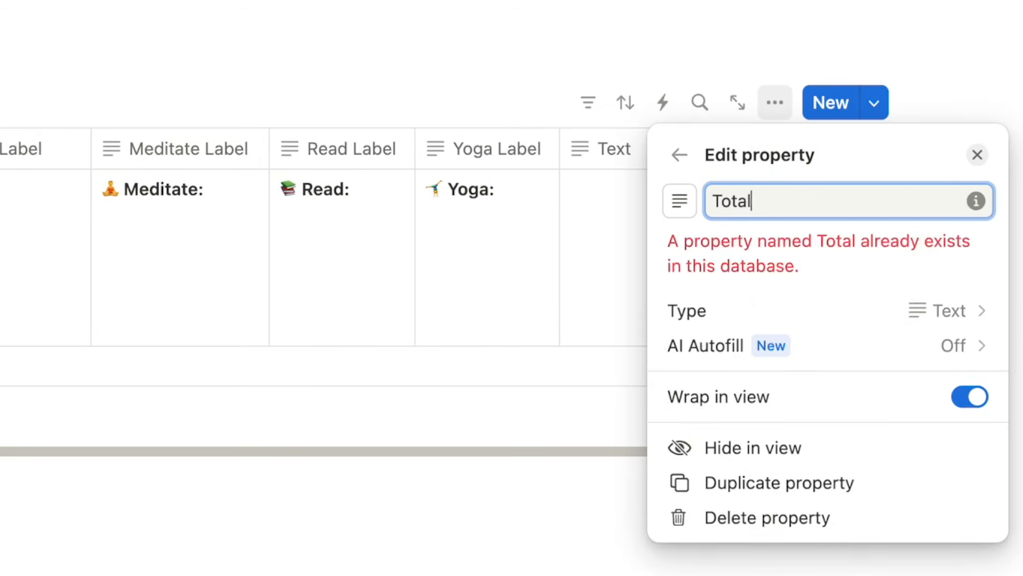
text( Label)
click(606, 291)
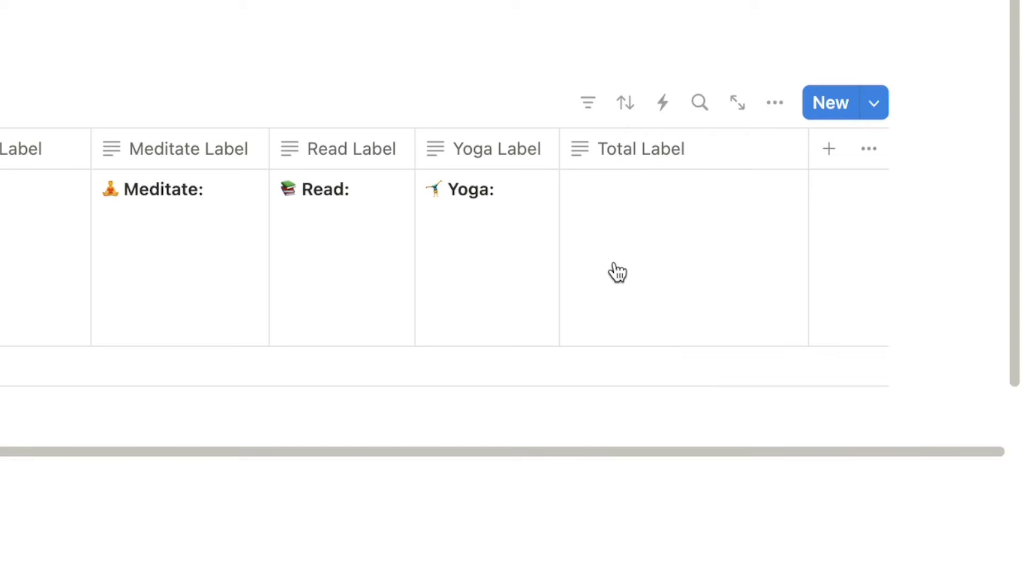
click(615, 261)
Enter 'Total:' in the Total Label cell, formatted bold and green.
text(Total)
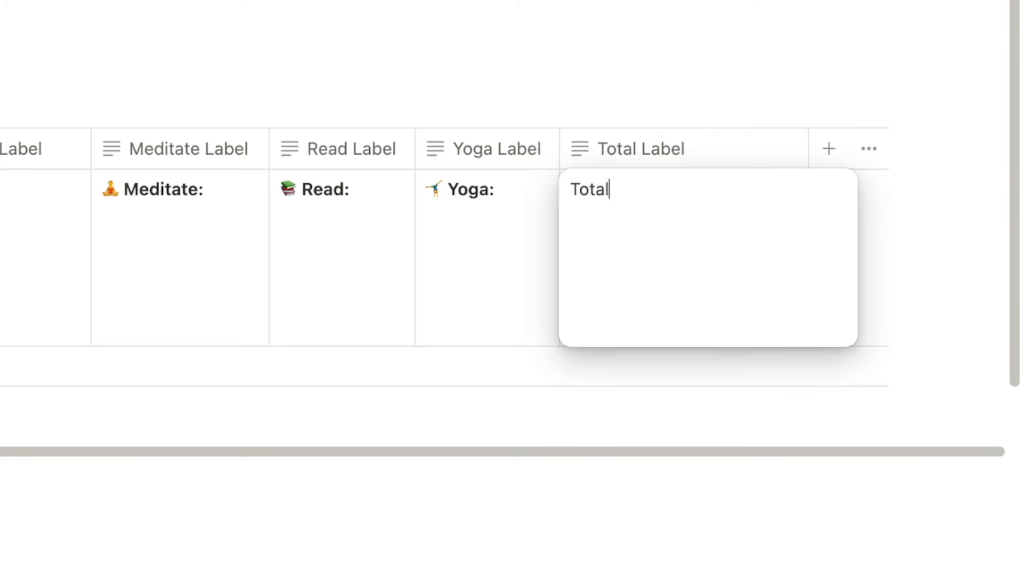
text(:)
drag(623, 198, 559, 197)
key(super+b)
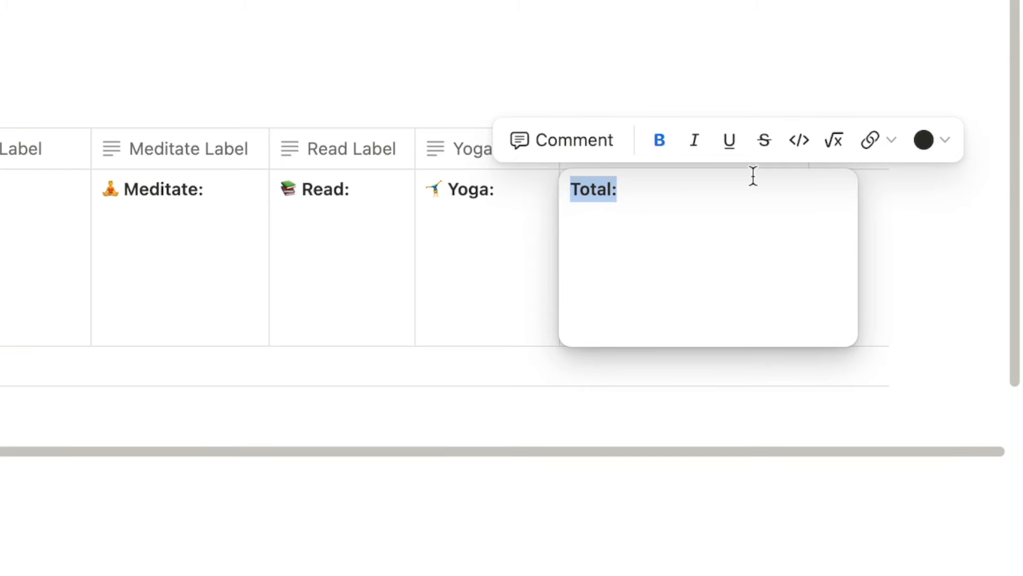
click(930, 141)
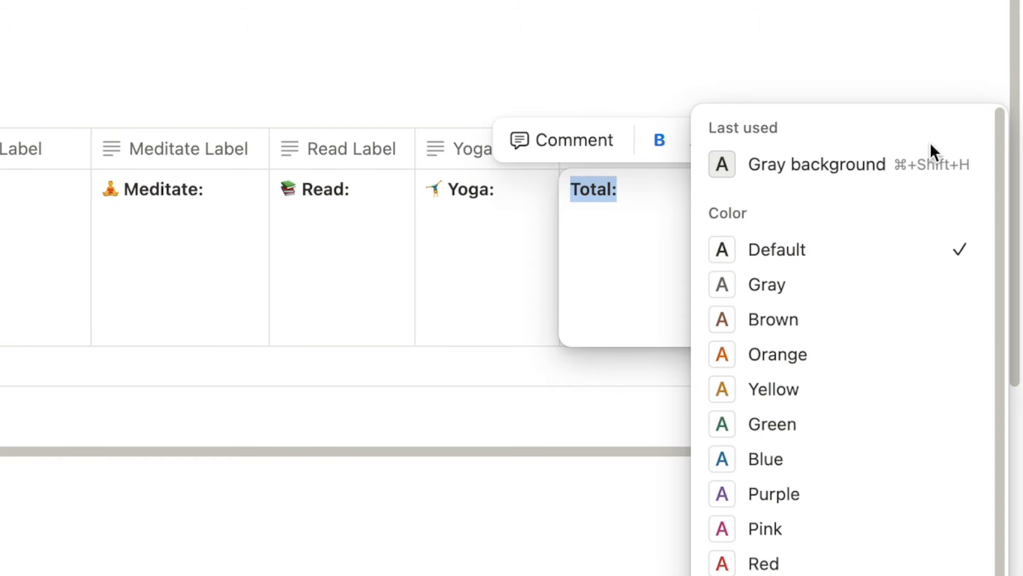
click(797, 425)
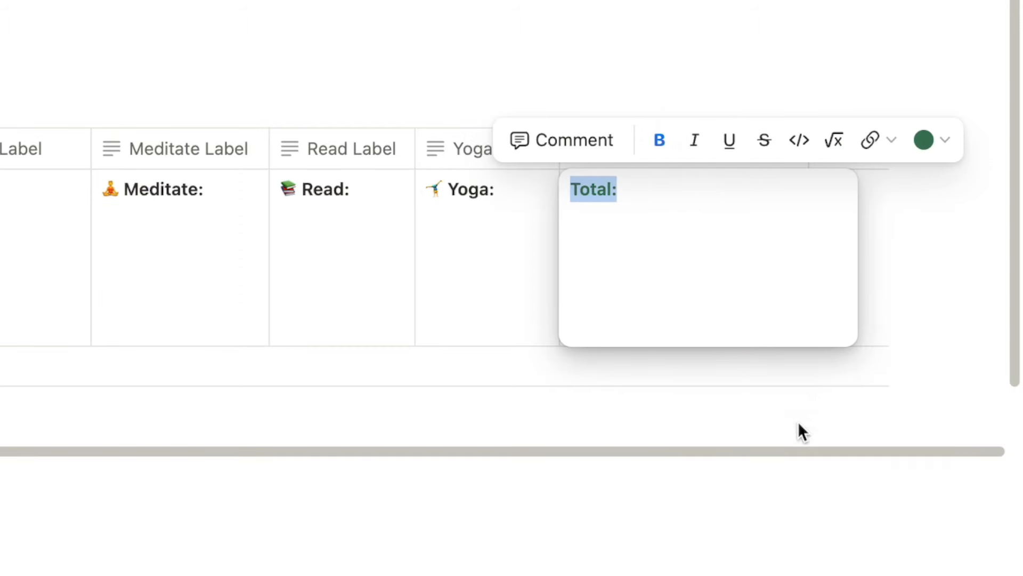
key(Escape)
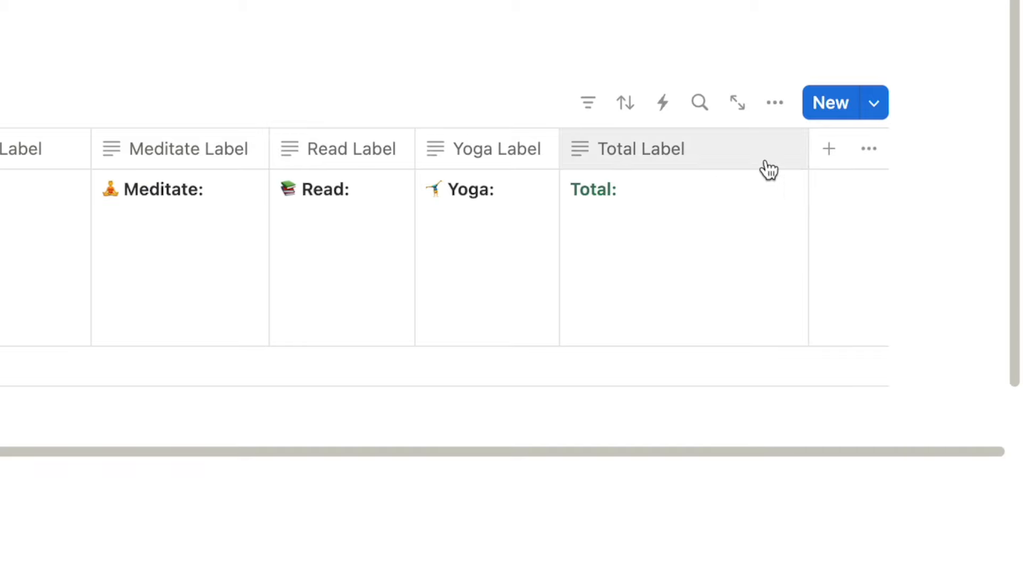
Narrow the Total Label column and return to the table's first columns.
drag(807, 158, 740, 167)
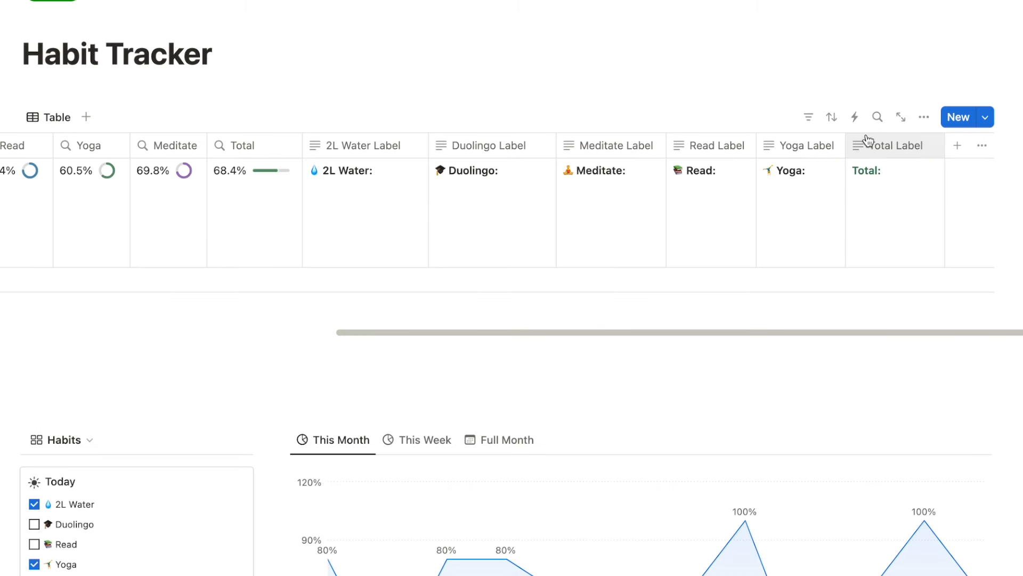
scroll(690, 316, left, 4)
scroll(871, 248, left, 5)
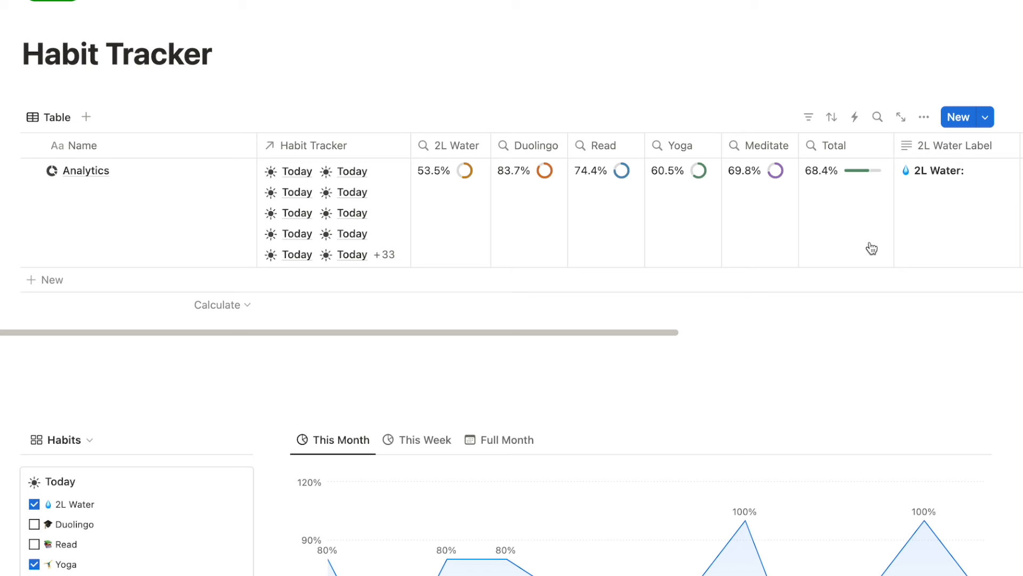
scroll(484, 238, down, 3)
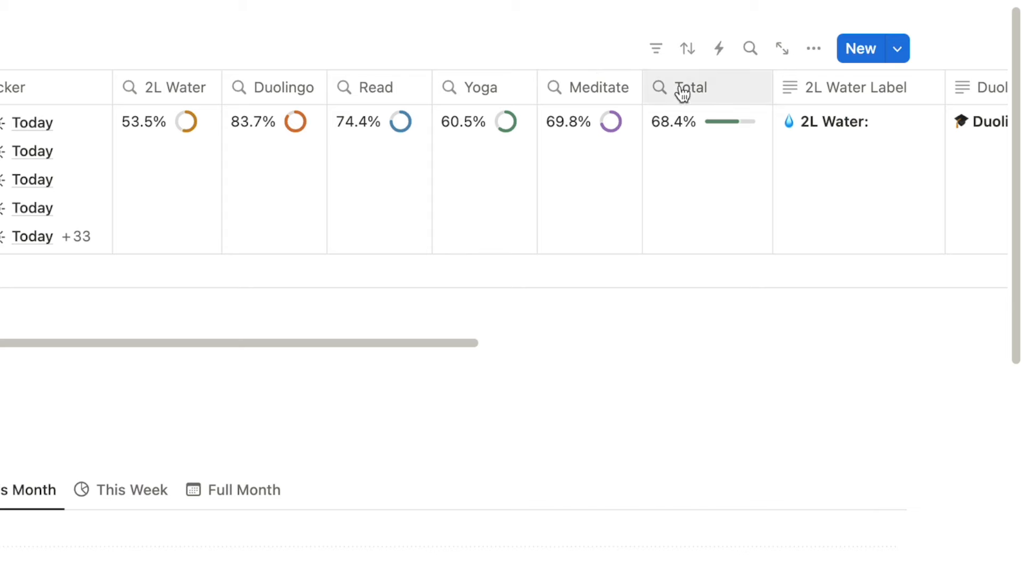
Switch the Analytics view to Gallery layout with Card preview set to None.
click(814, 49)
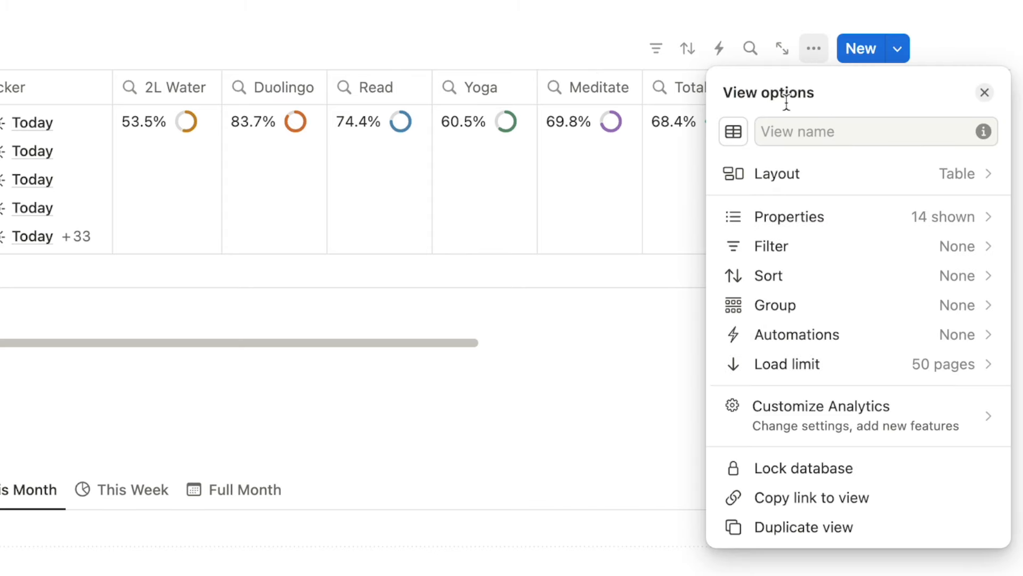
click(771, 176)
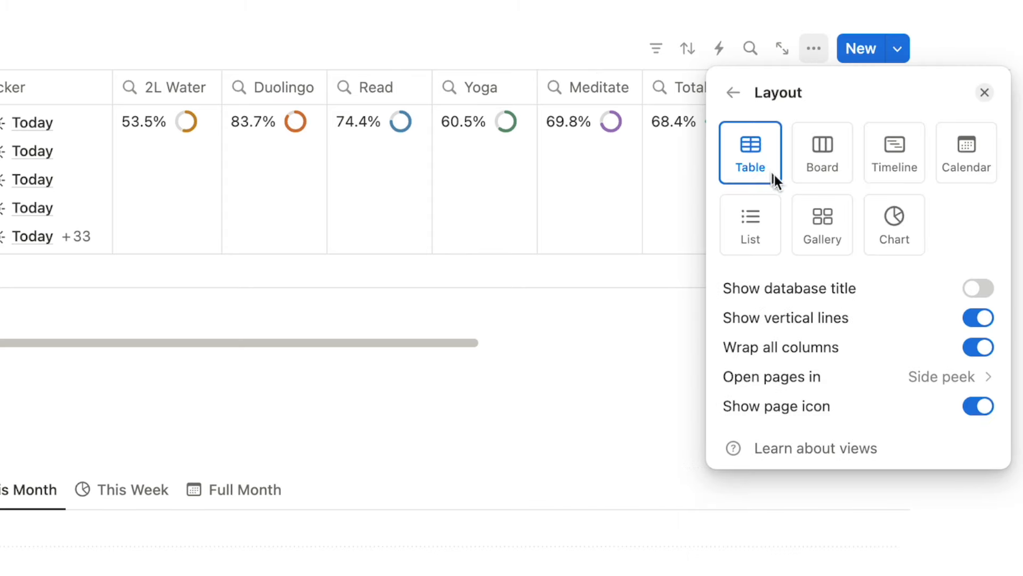
click(823, 238)
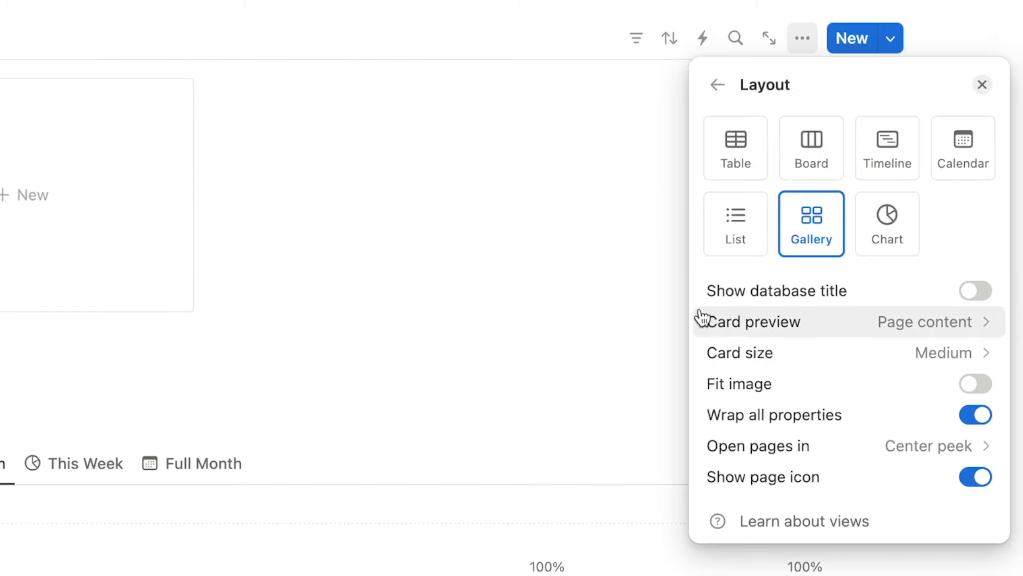
click(788, 319)
click(774, 363)
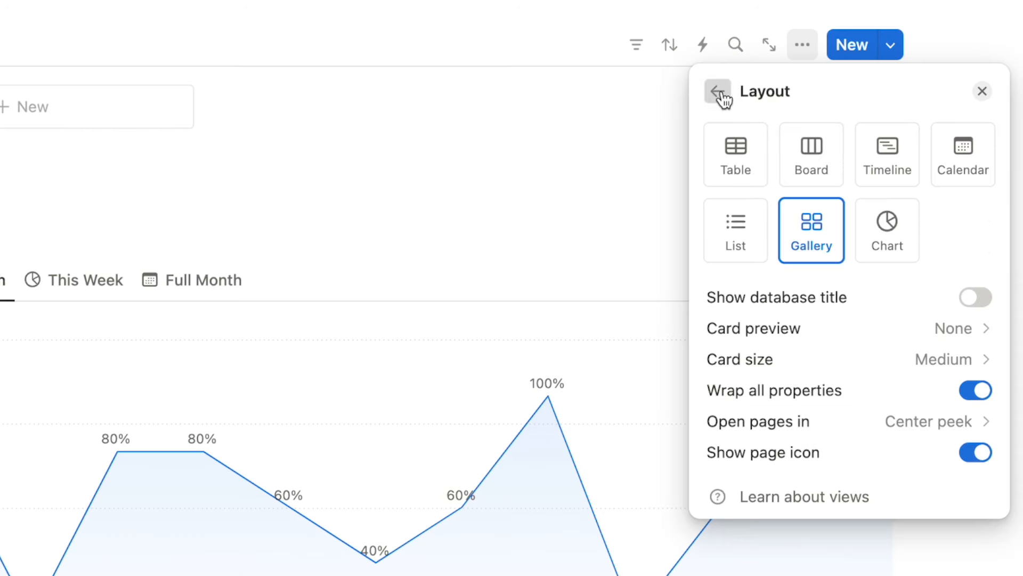
Show the 2L Water, Duolingo, Read and remaining habit Label properties on the card.
click(722, 95)
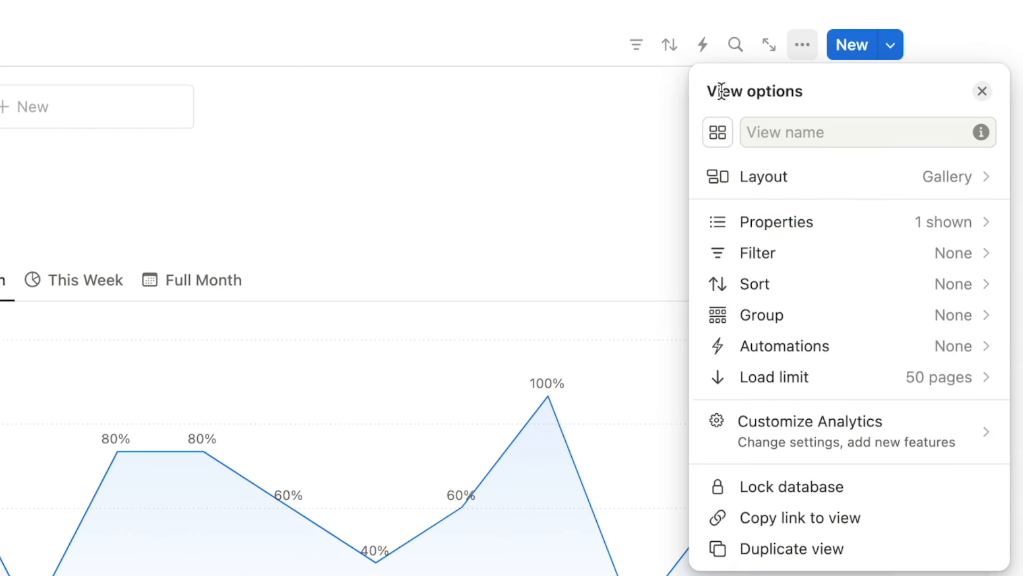
click(781, 226)
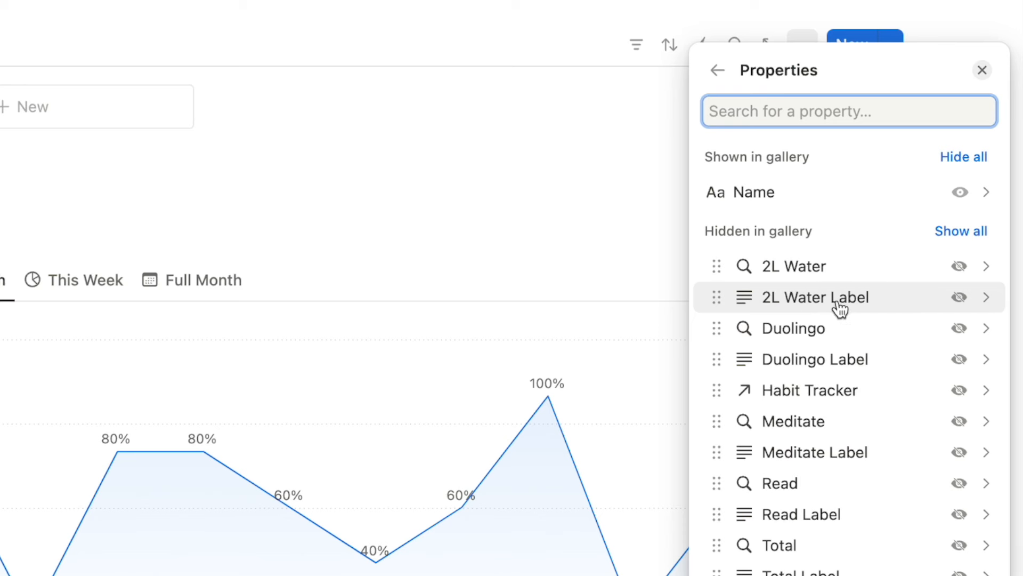
click(965, 298)
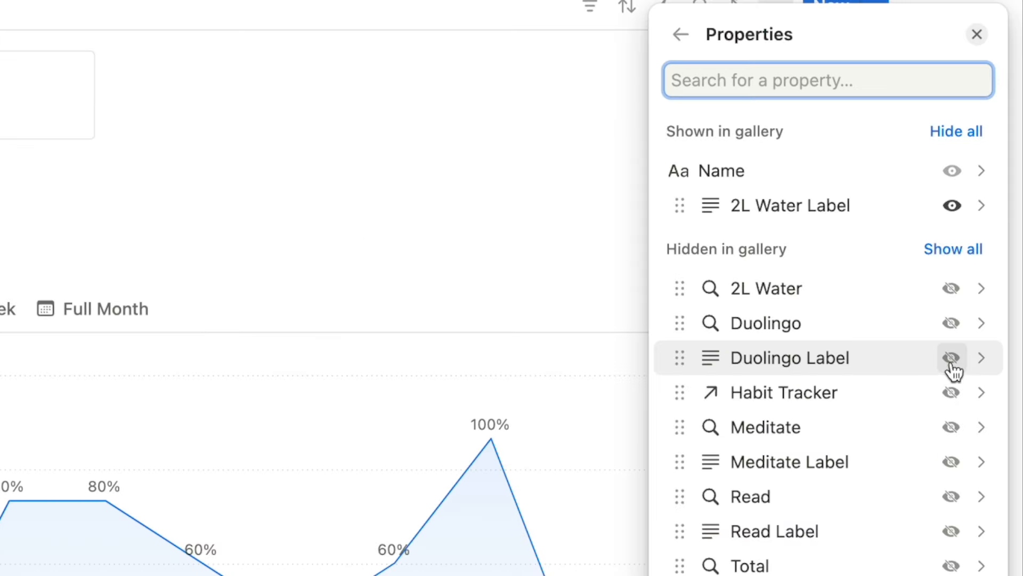
click(953, 368)
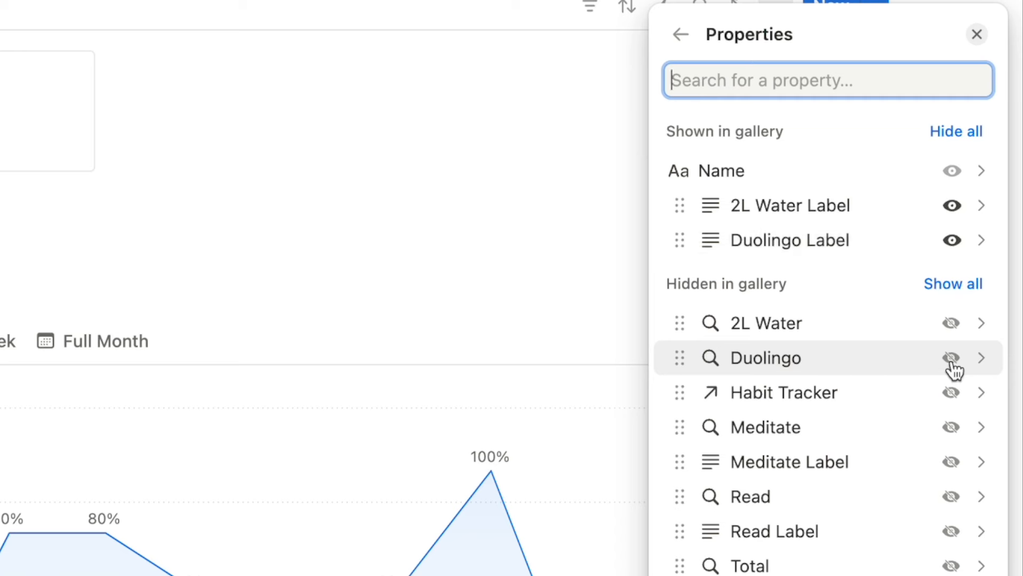
click(953, 532)
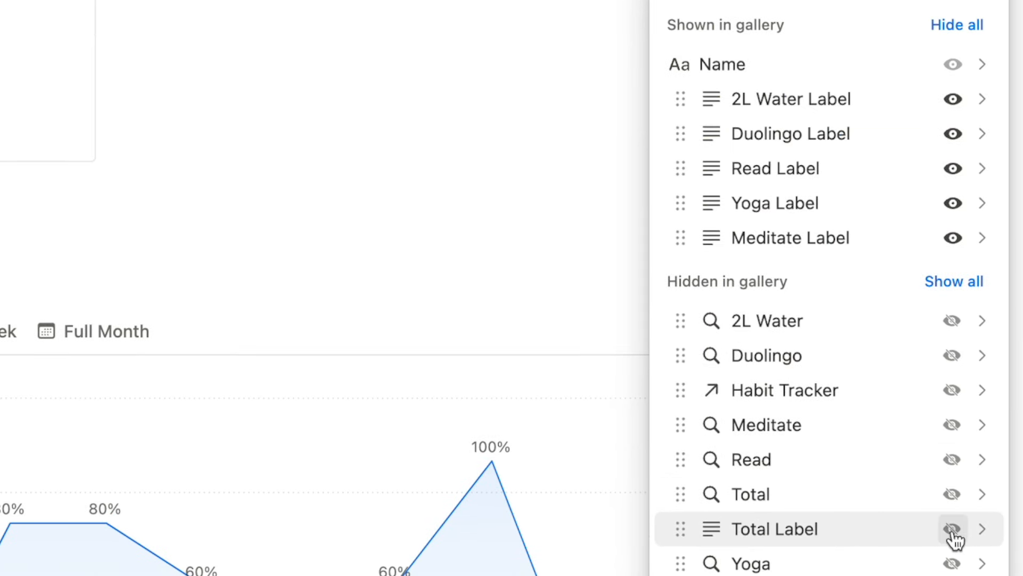
click(954, 529)
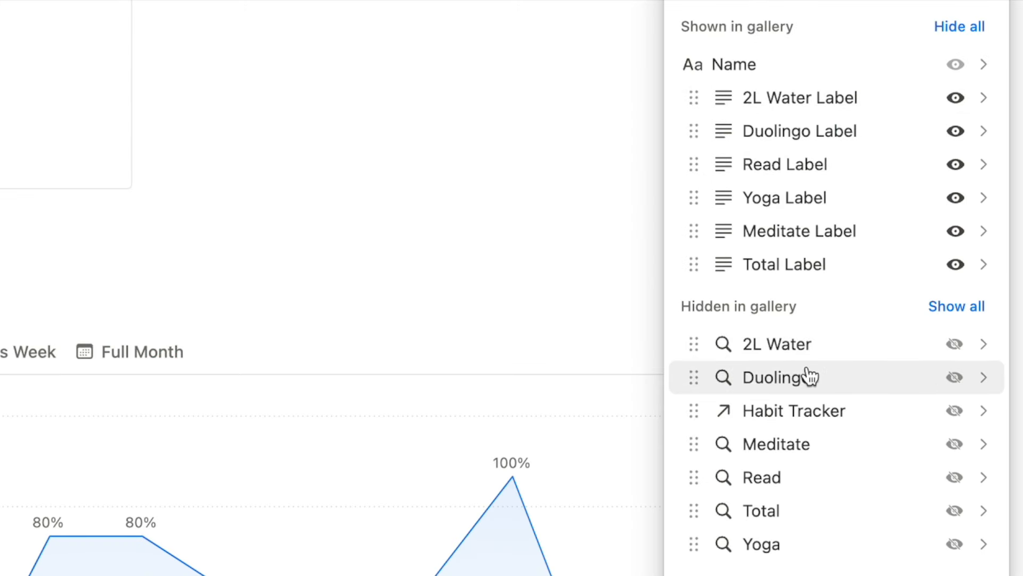
Reorder the 2L Water, Duolingo, Read and Total percentages beneath their labels.
drag(694, 340, 703, 129)
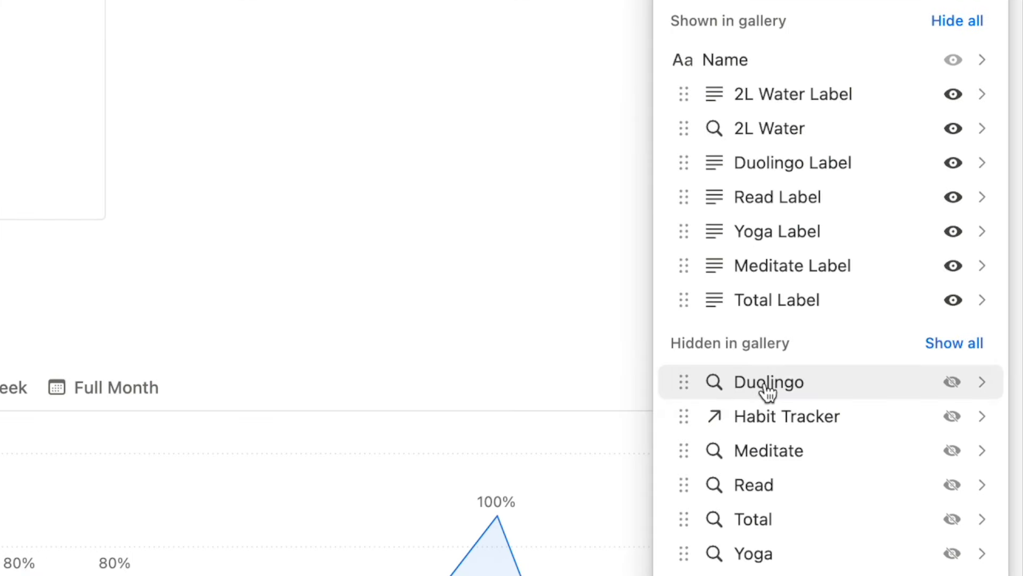
drag(768, 392, 770, 199)
drag(765, 503, 772, 285)
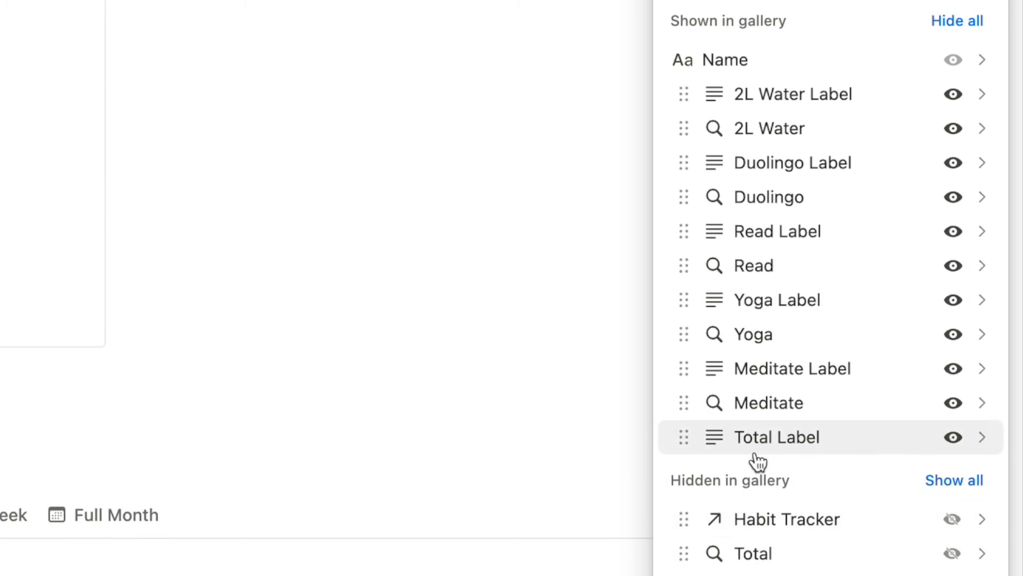
drag(768, 566, 773, 489)
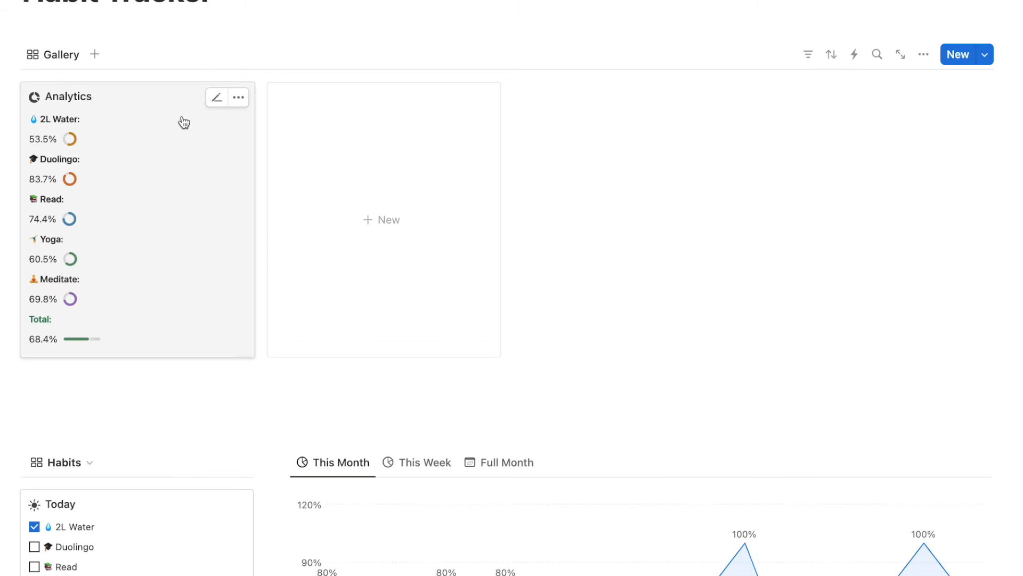
Move the Analytics gallery block beneath the Habits list.
scroll(134, 189, down, 3)
scroll(194, 132, down, 5)
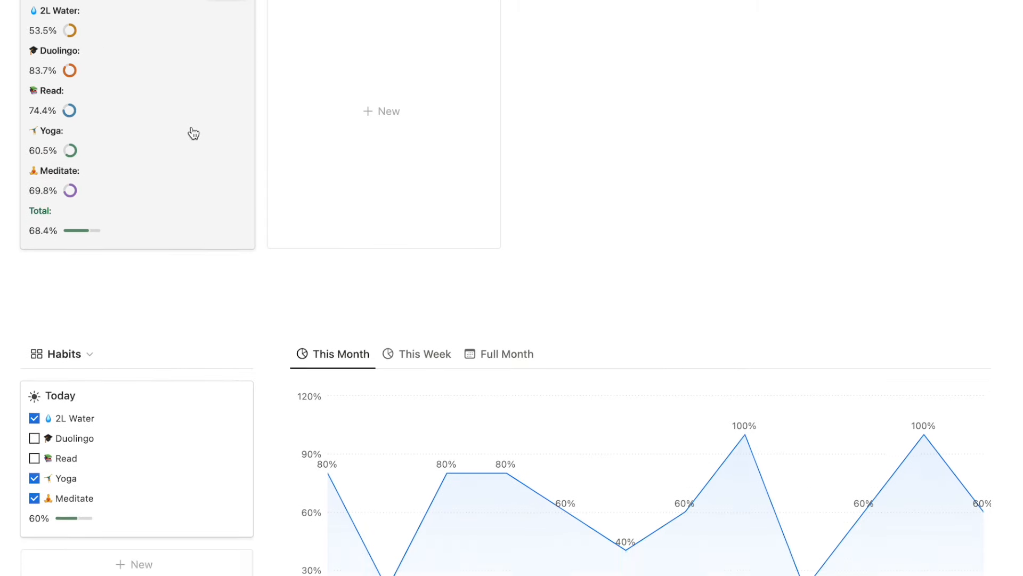
scroll(158, 219, up, 5)
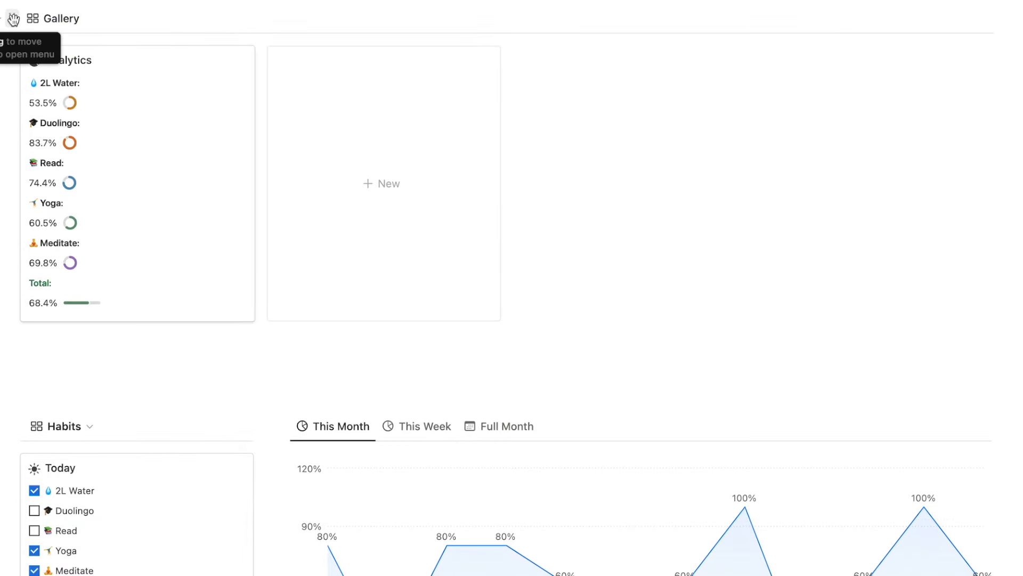
drag(12, 21, 43, 314)
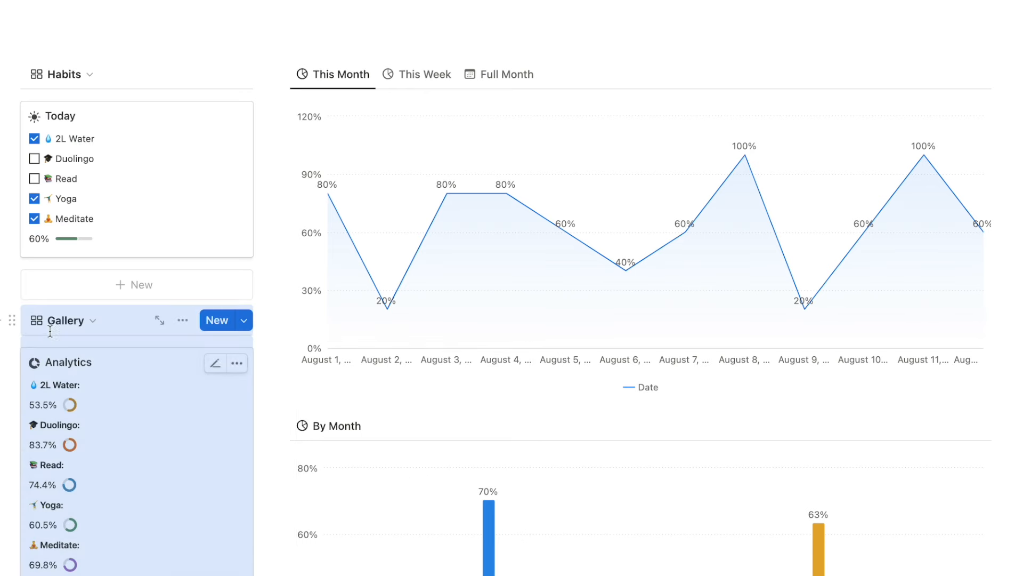
Delete the empty blocks under the page title.
scroll(853, 266, up, 5)
click(85, 220)
key(BackSpace)
key(BackSpace)
key(BackSpace)
key(BackSpace)
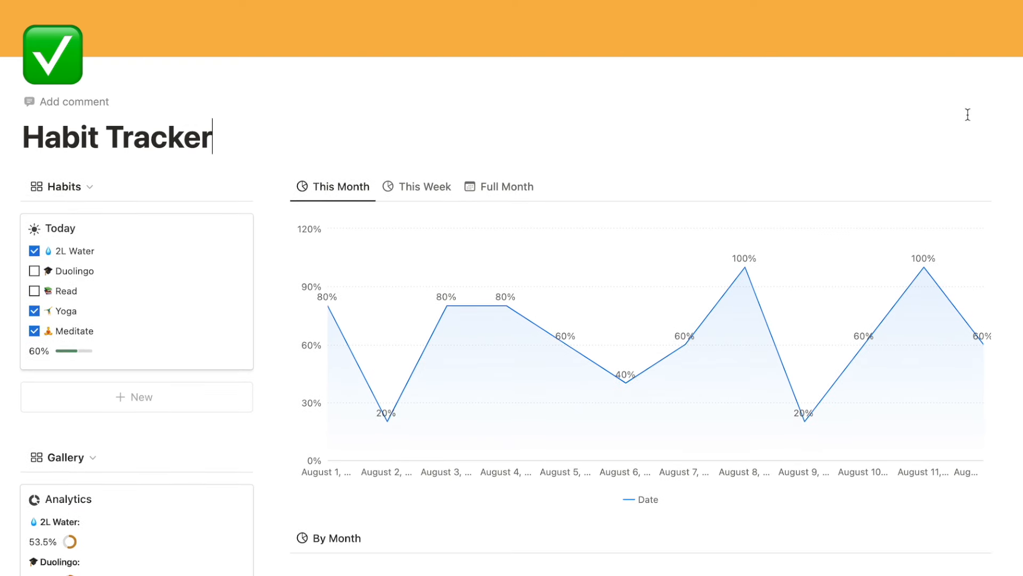
Tick today's 2L Water, Duolingo, Read and Yoga, leave Meditate unchecked, and show Full Month.
scroll(373, 34, down, 1)
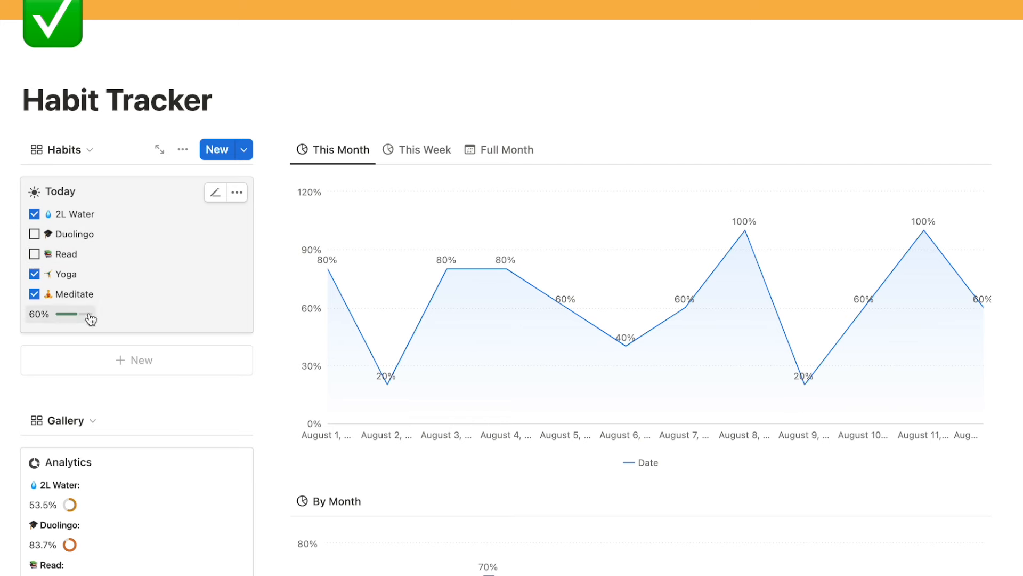
click(34, 213)
click(34, 274)
click(34, 294)
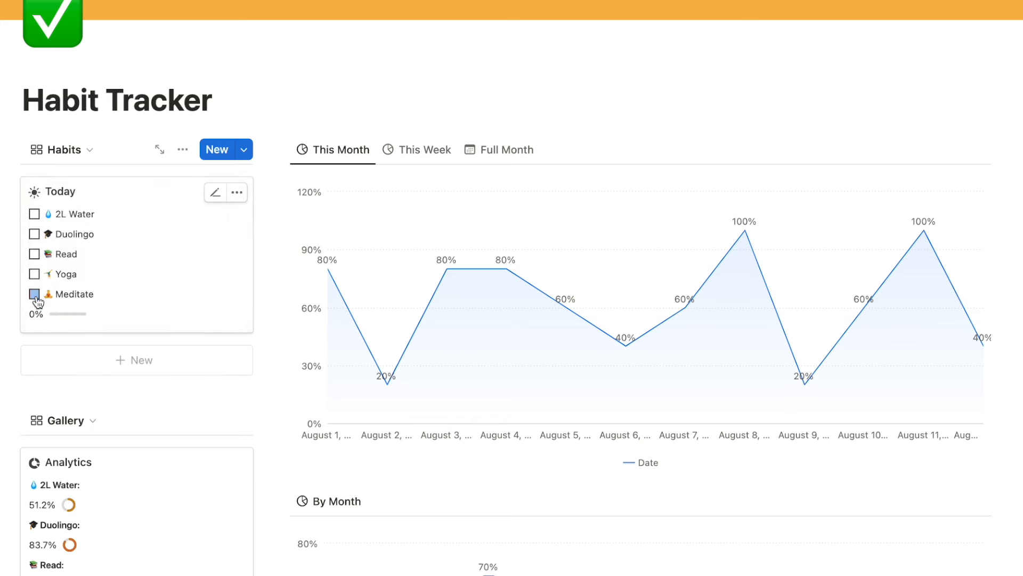
click(34, 214)
click(34, 234)
click(35, 254)
click(34, 273)
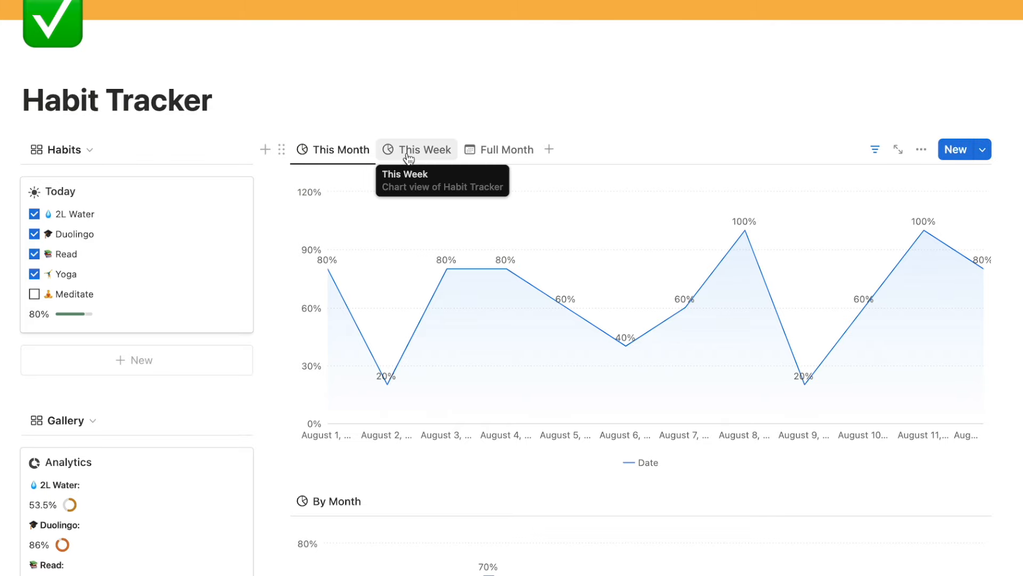
click(492, 149)
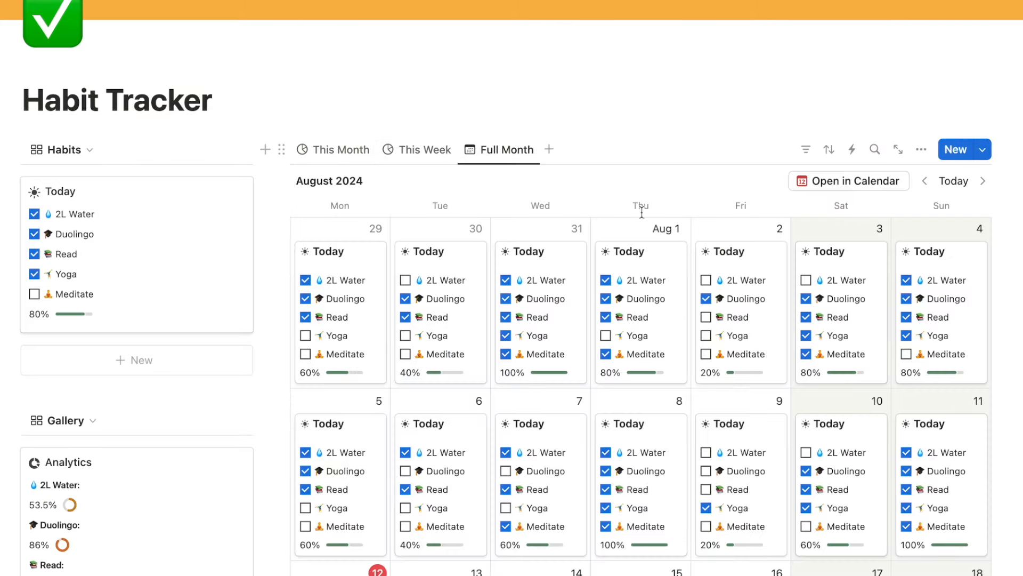
Return the habit charts to This Month, then view Second Brain's six tasks due today.
scroll(648, 219, down, 1)
scroll(651, 228, down, 5)
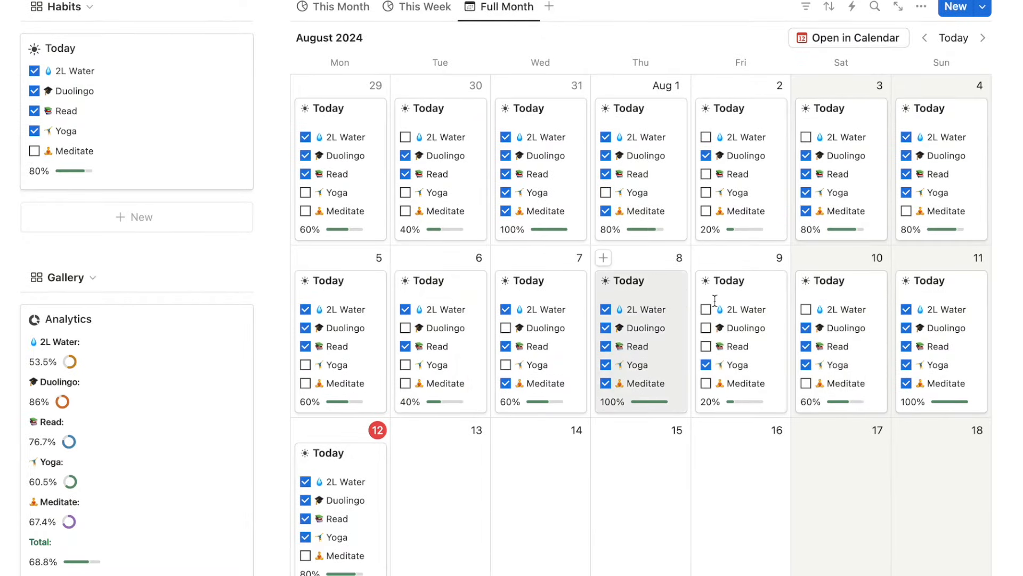
click(341, 7)
scroll(405, 181, down, 8)
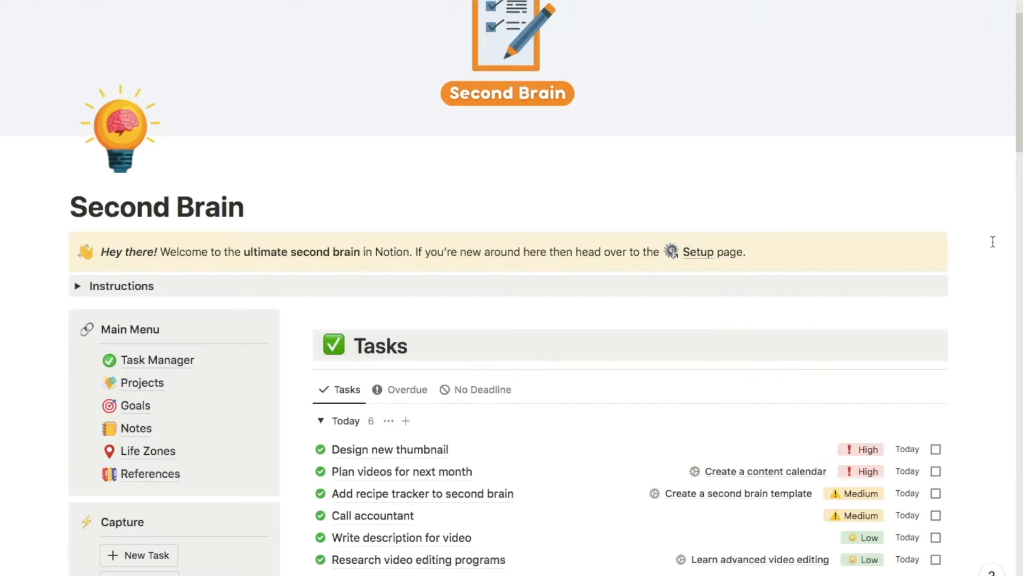
scroll(992, 242, down, 5)
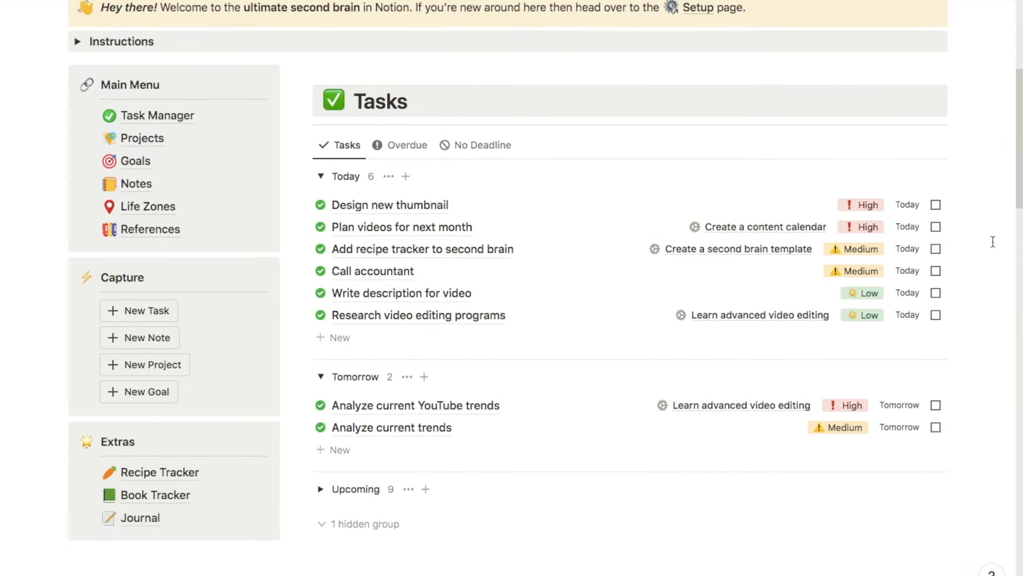
scroll(993, 241, down, 6)
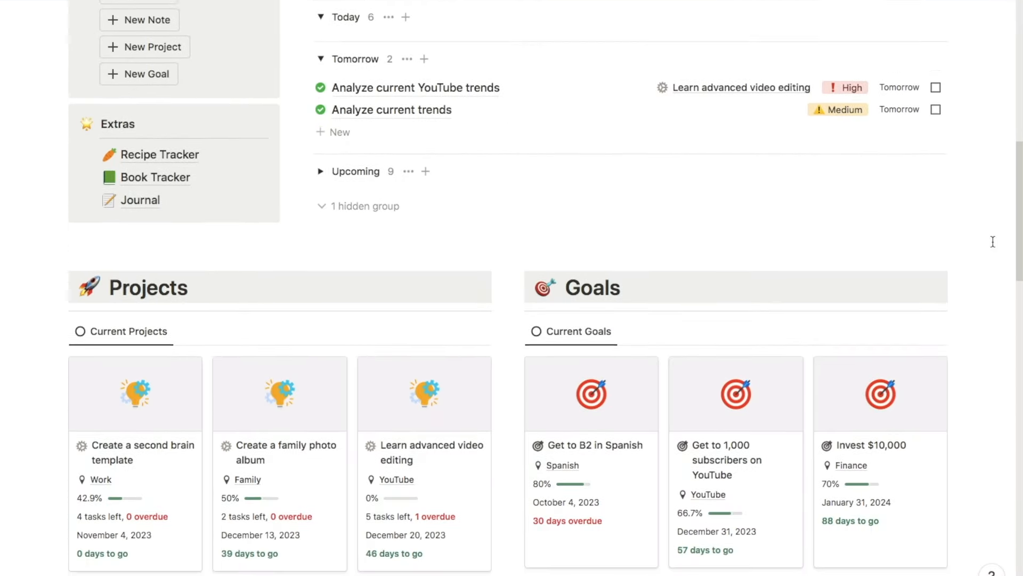
scroll(993, 241, down, 4)
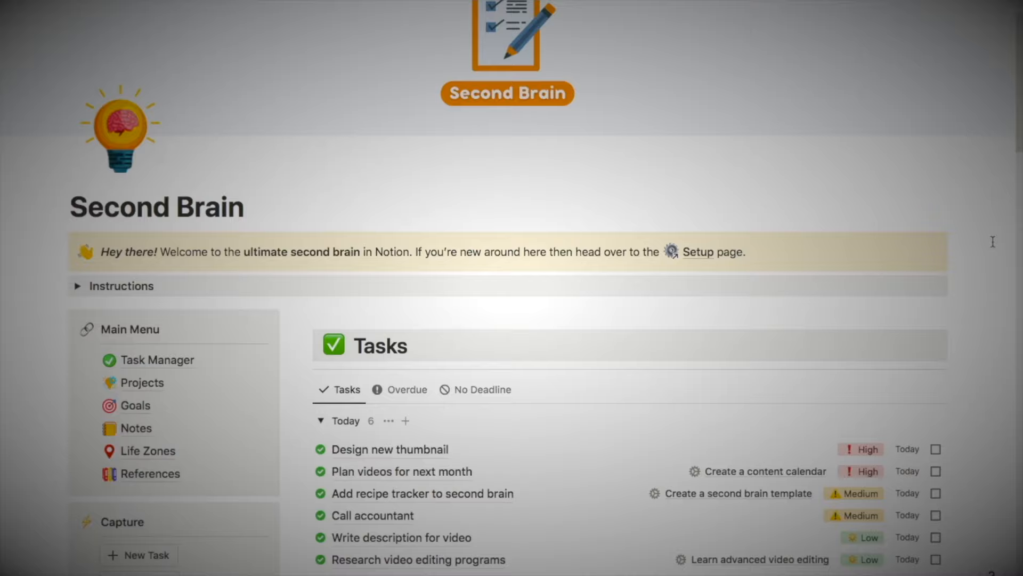
scroll(993, 241, down, 5)
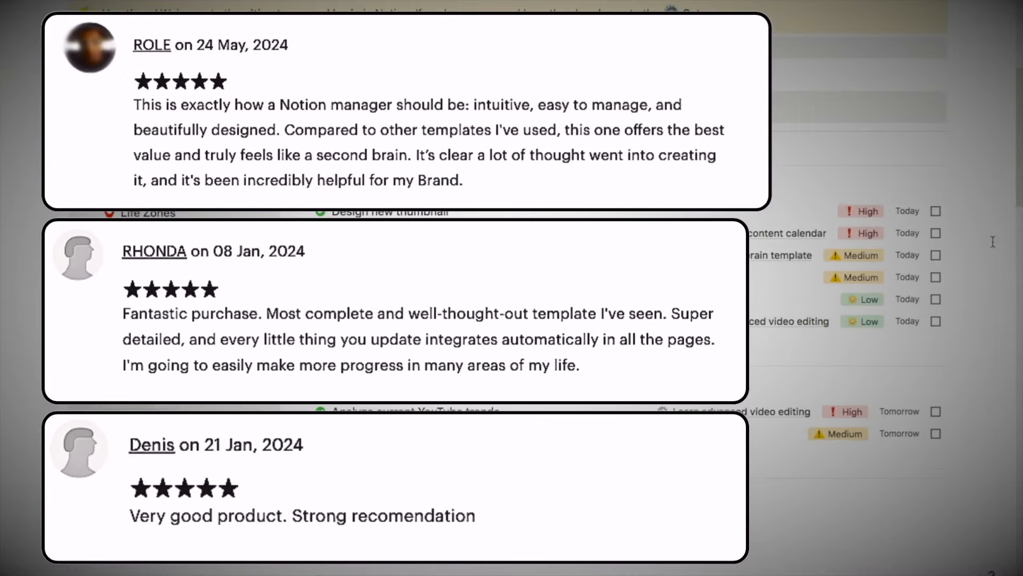